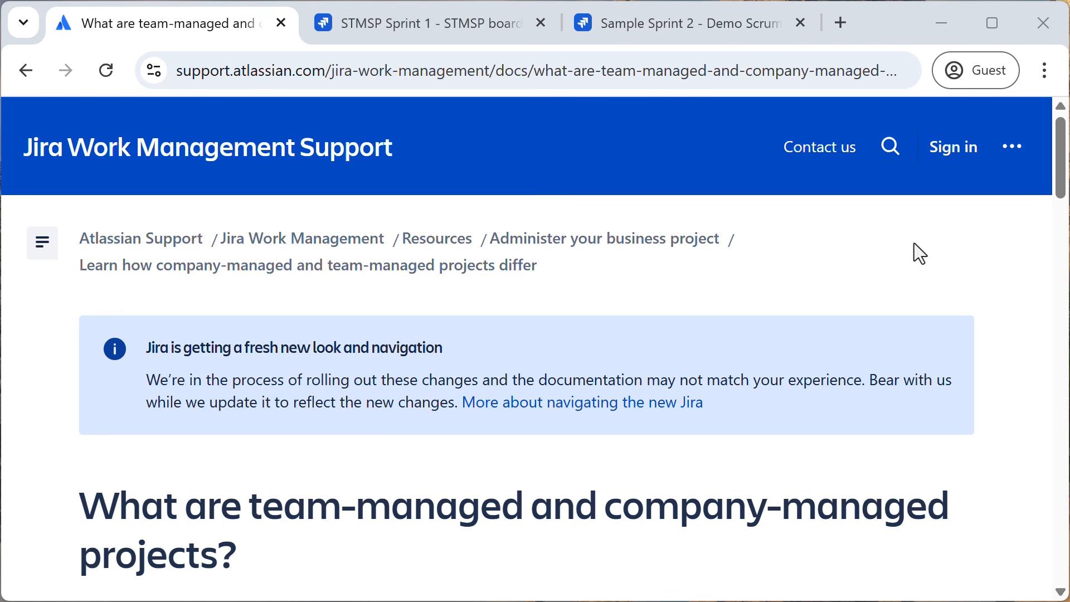
Step: Compare the Sample Team-Managed Scrum Project board with the company-managed Demo Scrum Board
left_click(423, 23)
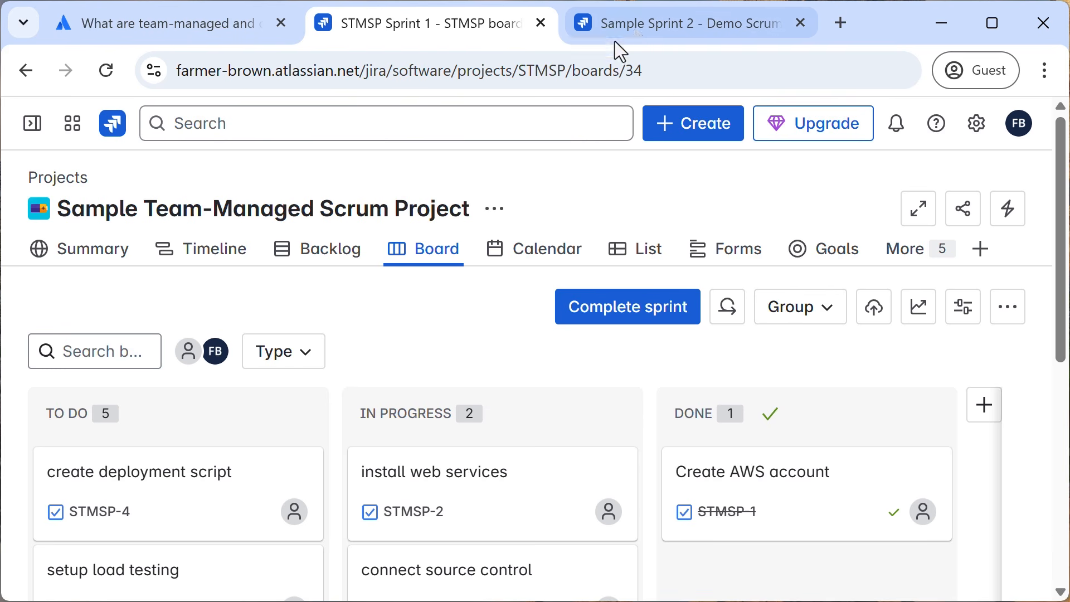
left_click(641, 34)
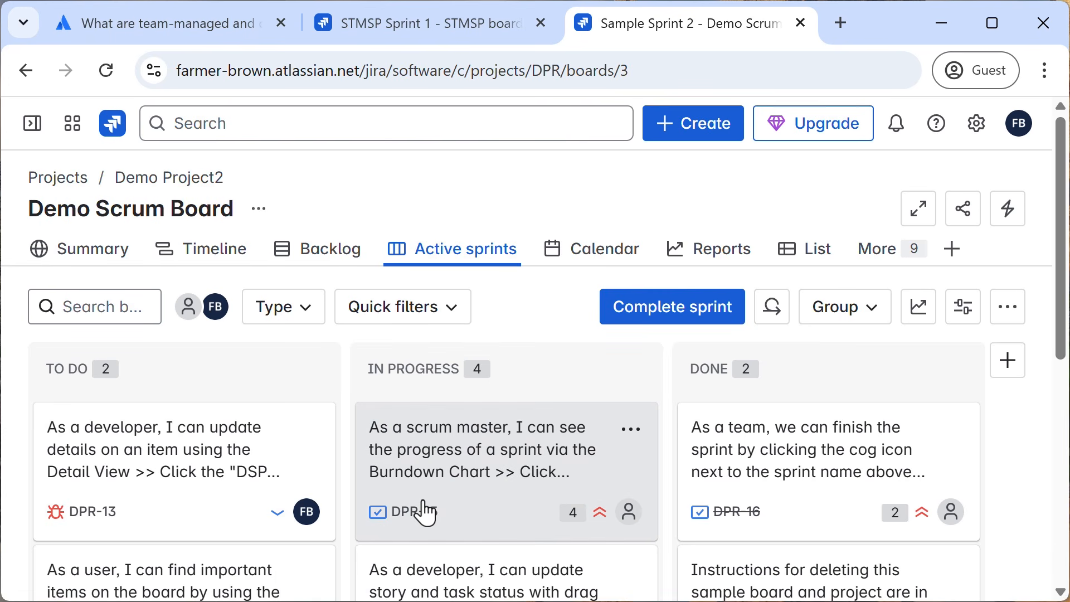
left_click(393, 25)
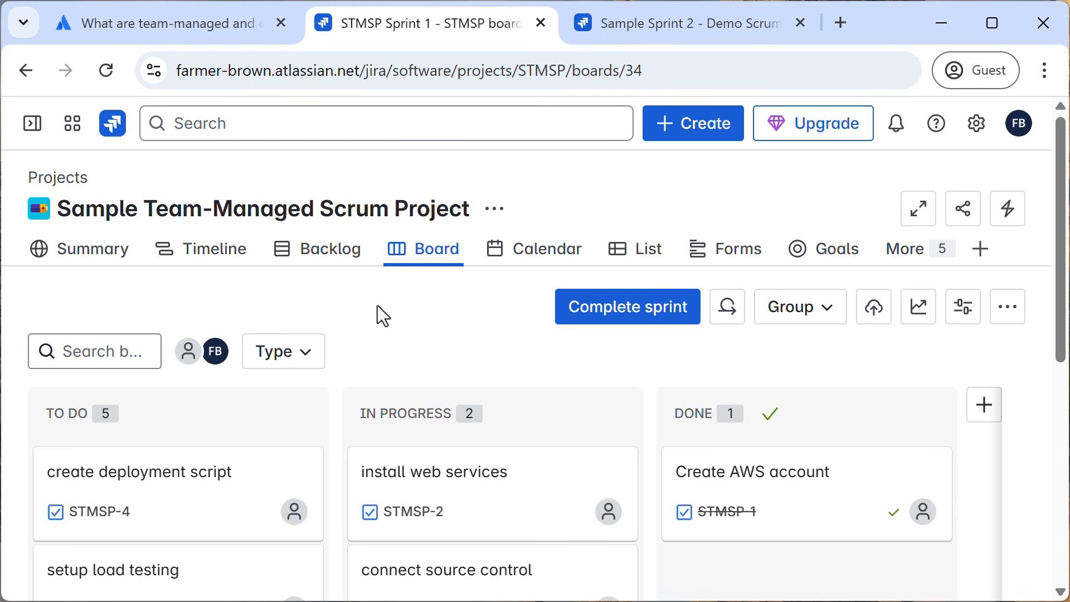
Step: Read the Atlassian support article's table comparing team-managed and company-managed projects
key("ctrl+shift+Tab")
scroll(382, 382, "down", 5)
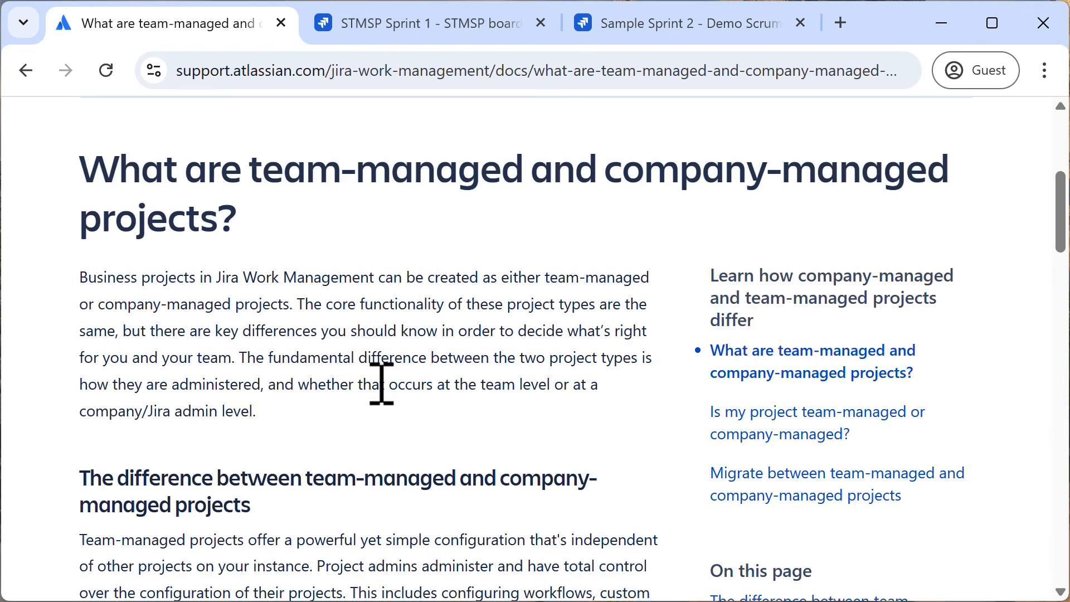
scroll(382, 384, "down", 15)
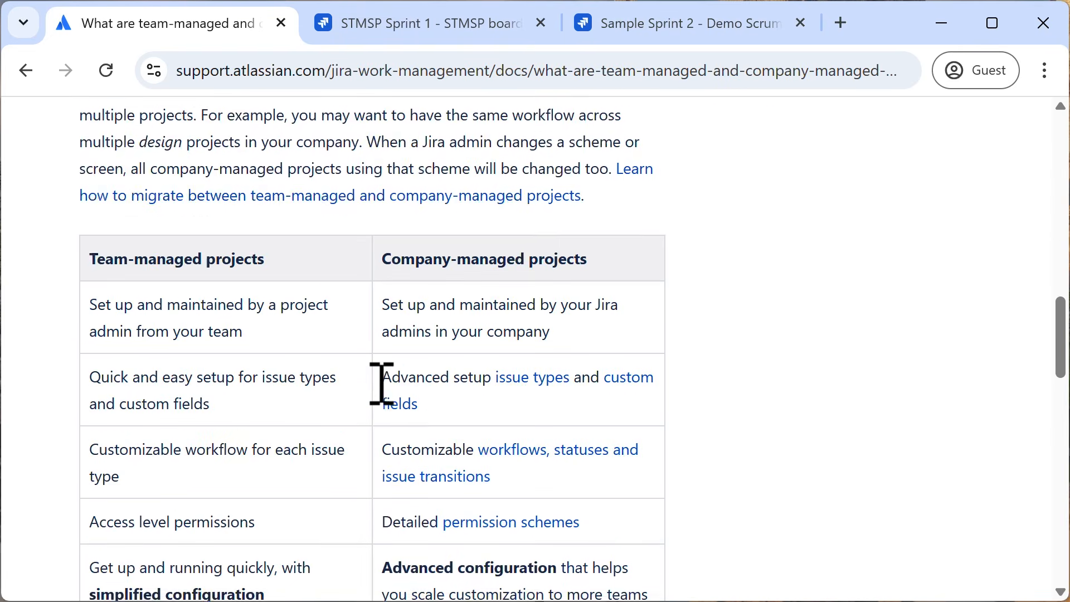
scroll(383, 384, "down", 2)
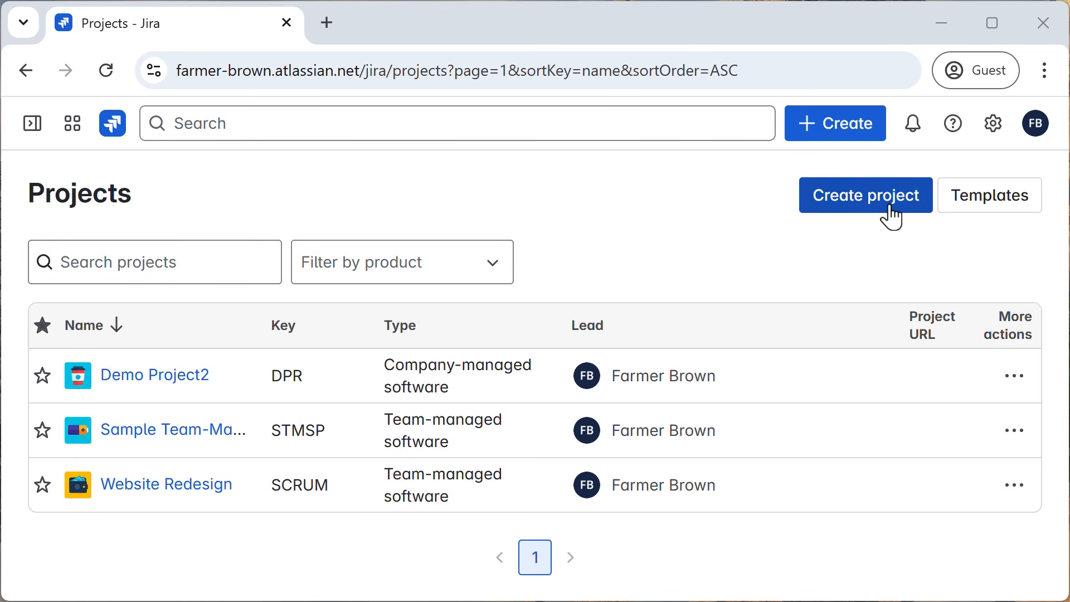
Step: Start creating a new project and show the project templates for the Jira product
left_click(33, 131)
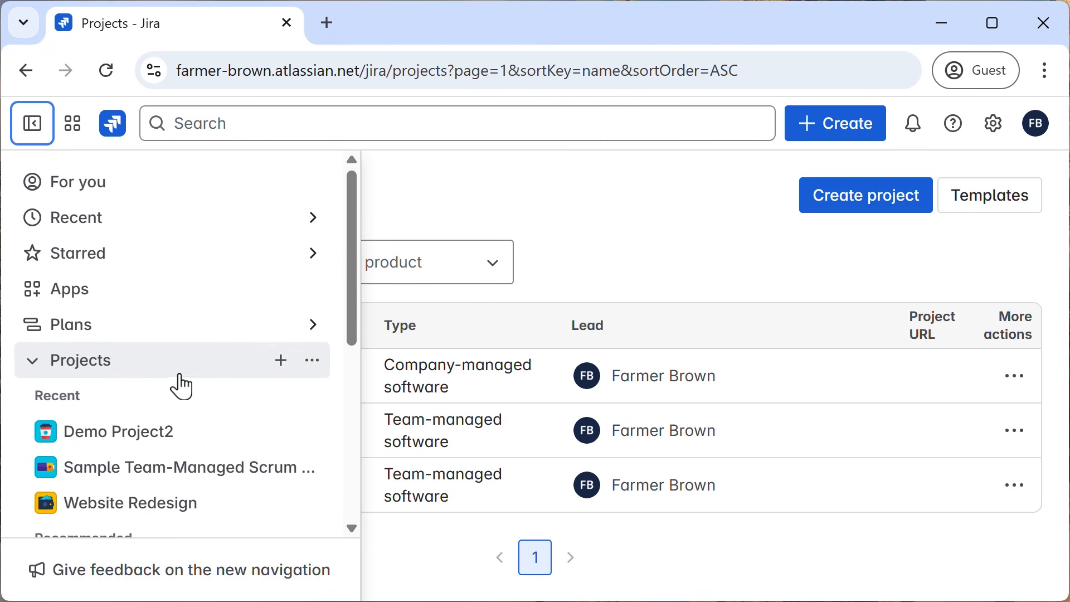
left_click(281, 361)
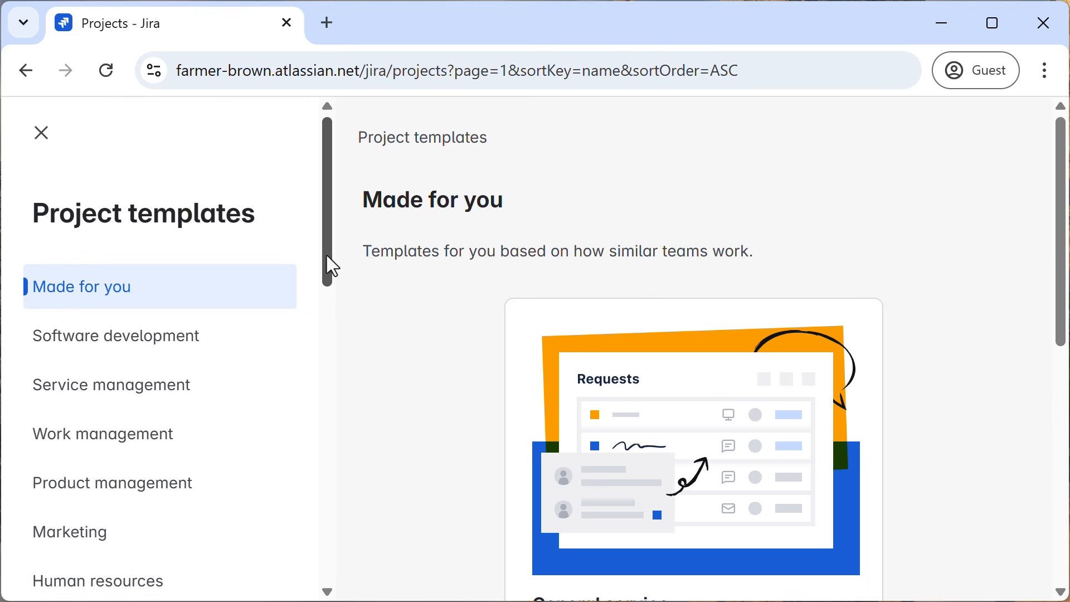
left_click_drag(333, 253, 319, 527)
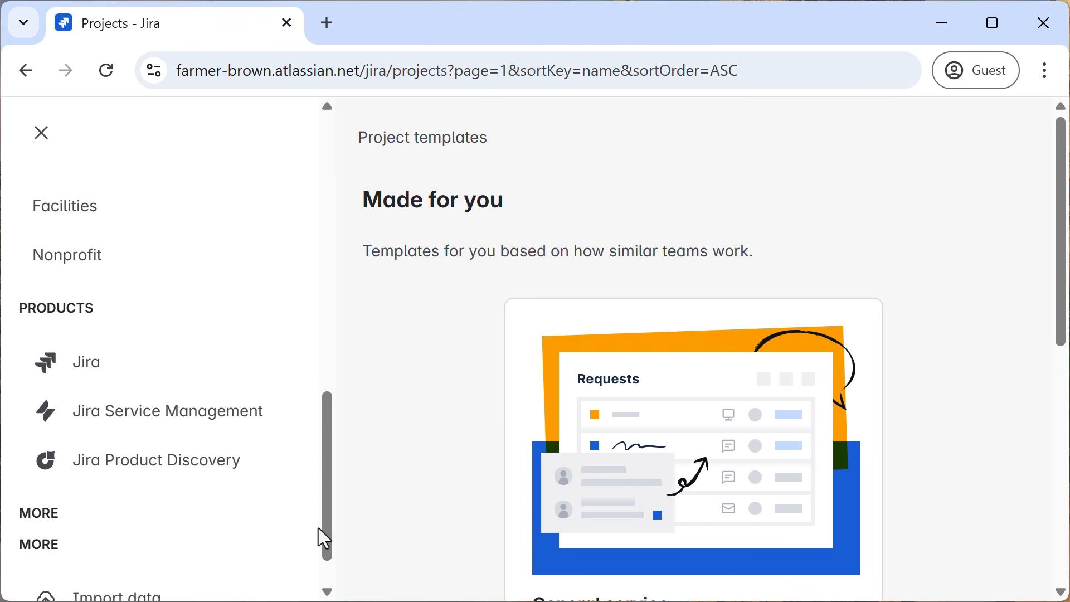
left_click(240, 383)
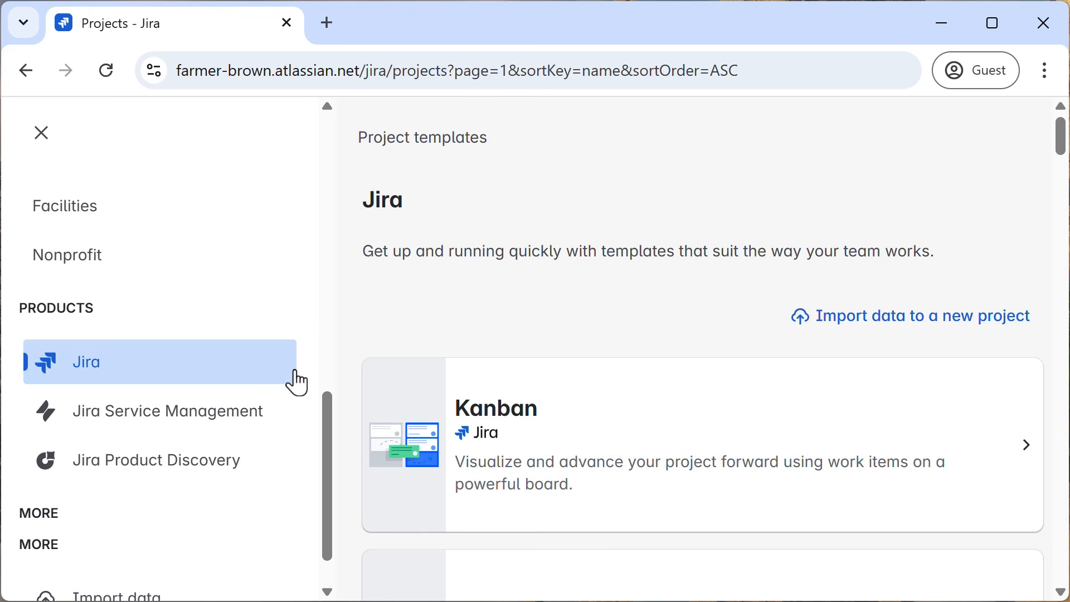
Step: Choose the Scrum template for the new project and proceed to the project type selection
left_click_drag(1061, 137, 1033, 156)
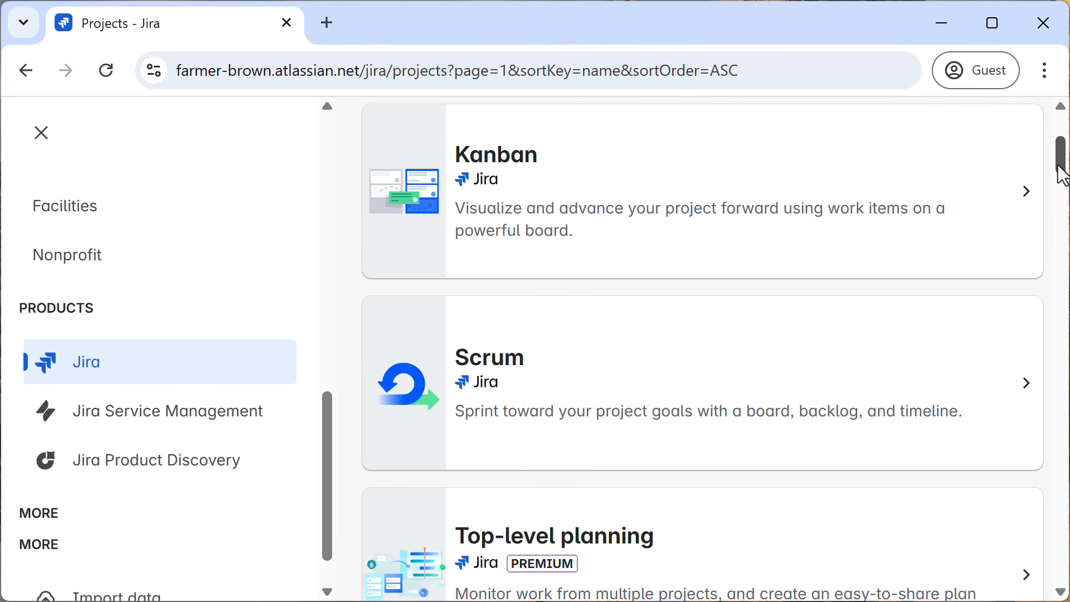
left_click_drag(1064, 177, 1061, 147)
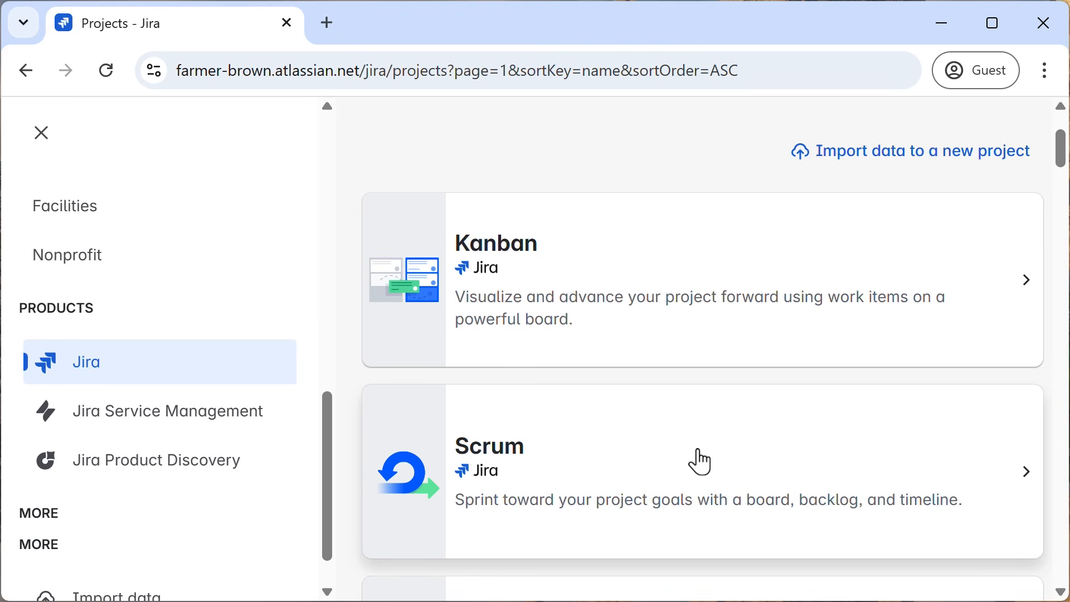
left_click(698, 461)
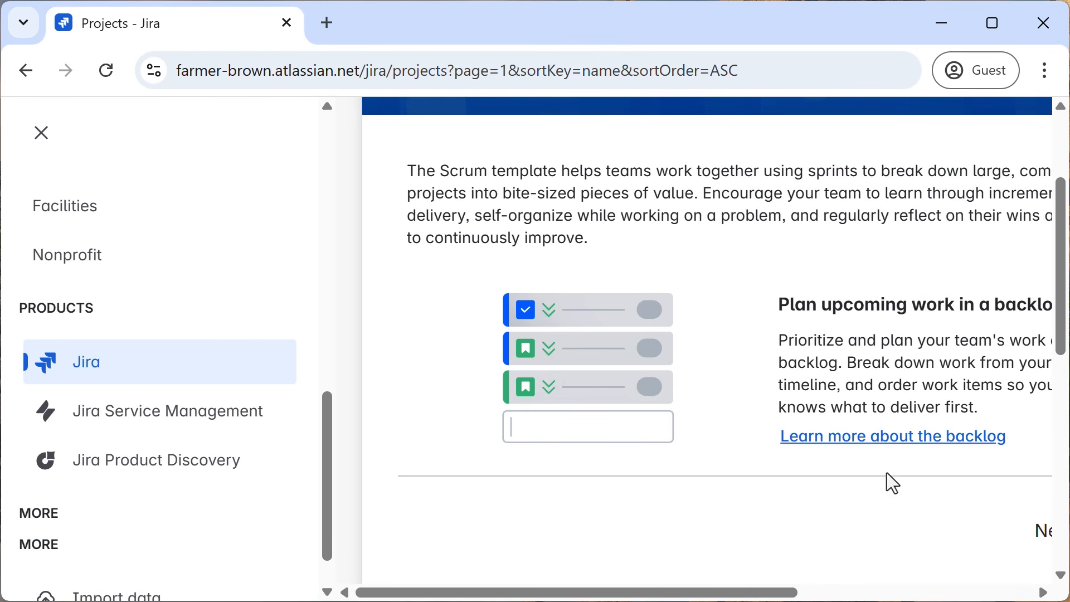
left_click_drag(768, 593, 922, 593)
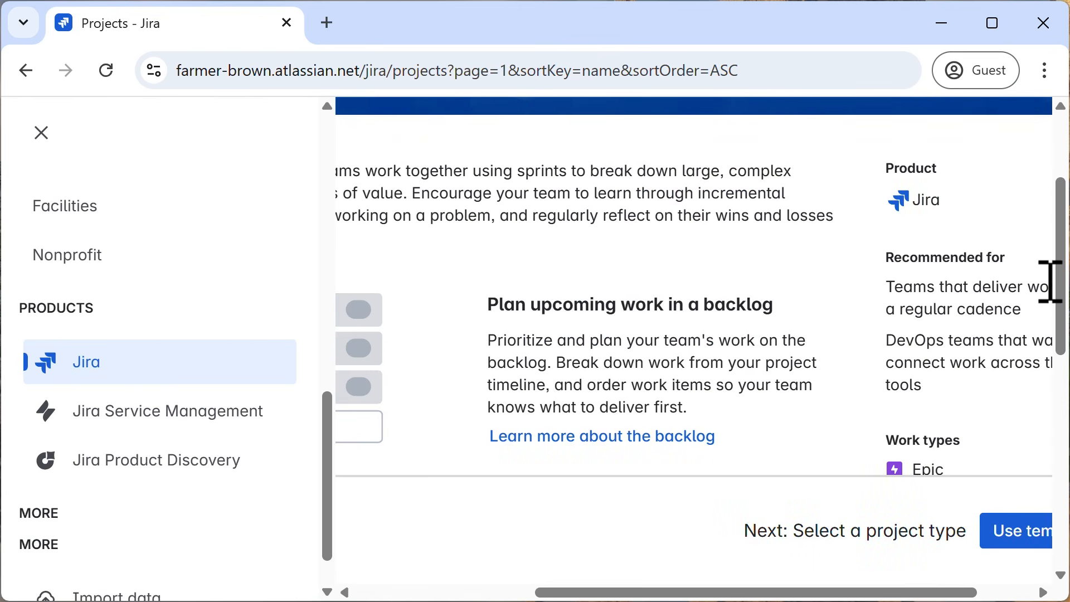
left_click_drag(1059, 281, 1066, 499)
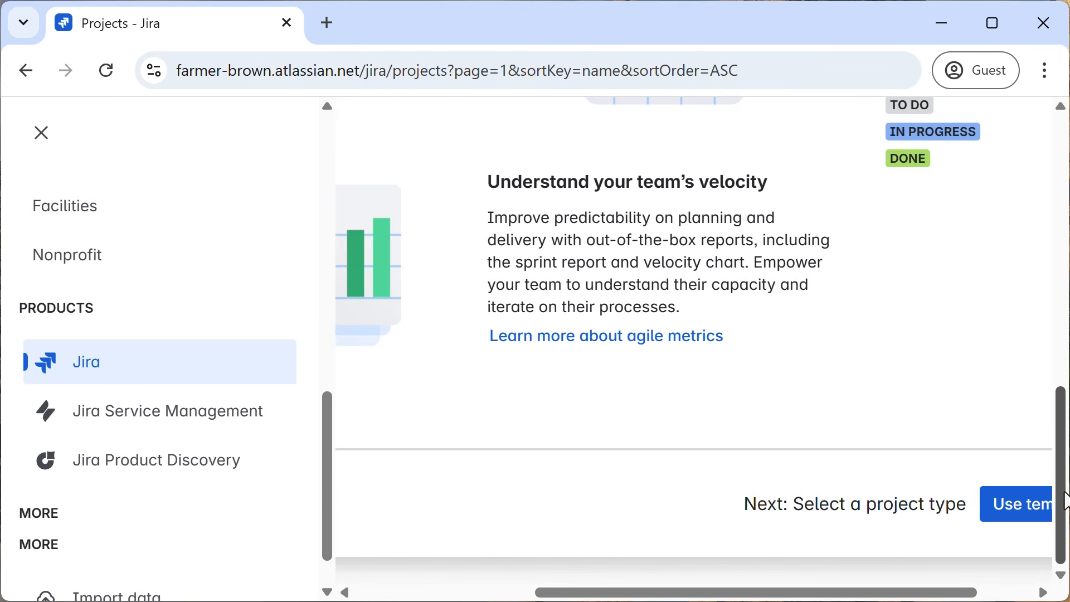
left_click_drag(758, 593, 826, 596)
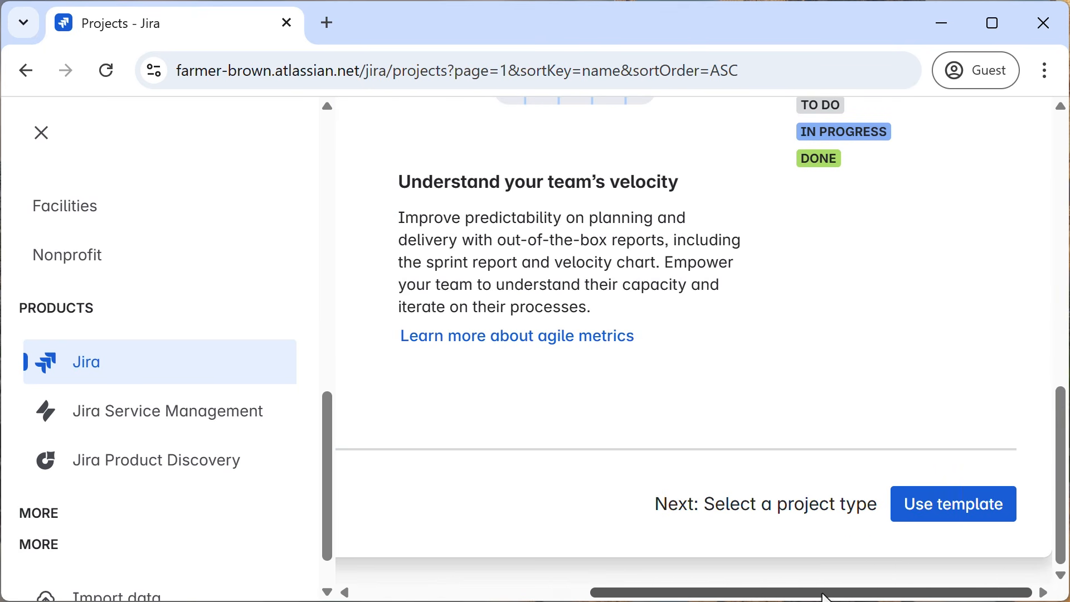
left_click(950, 522)
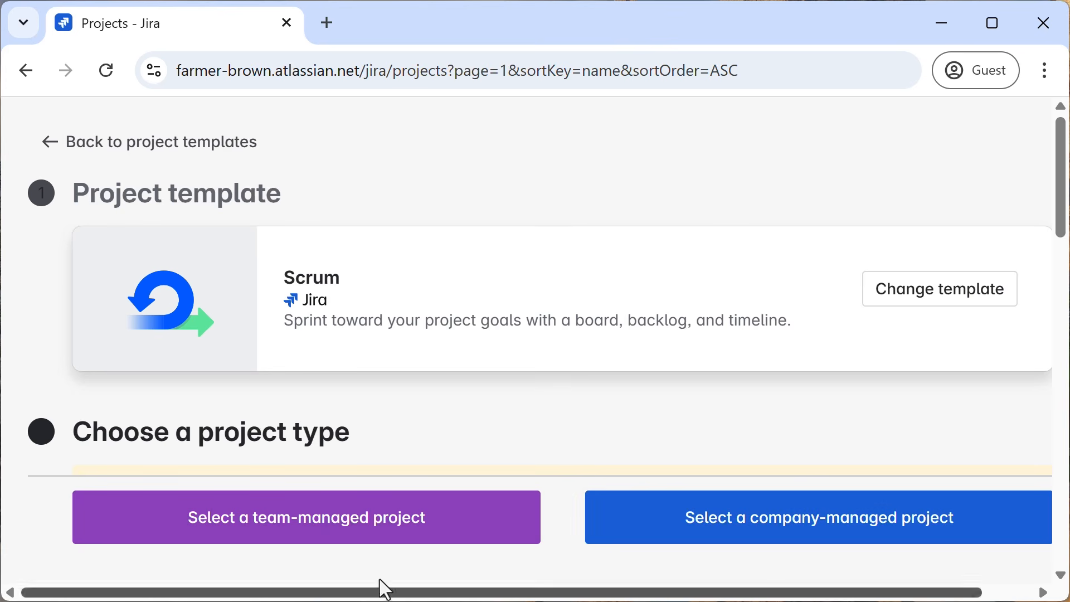
Step: Make the project team-managed and name it "Music You'll Really Enjoy"
left_click(353, 516)
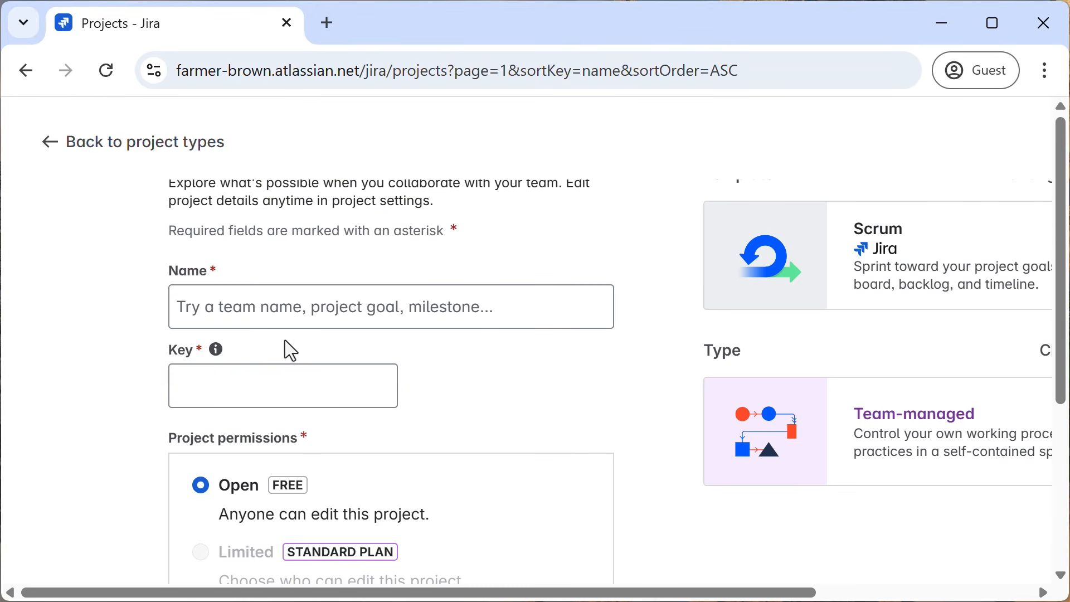
left_click(297, 320)
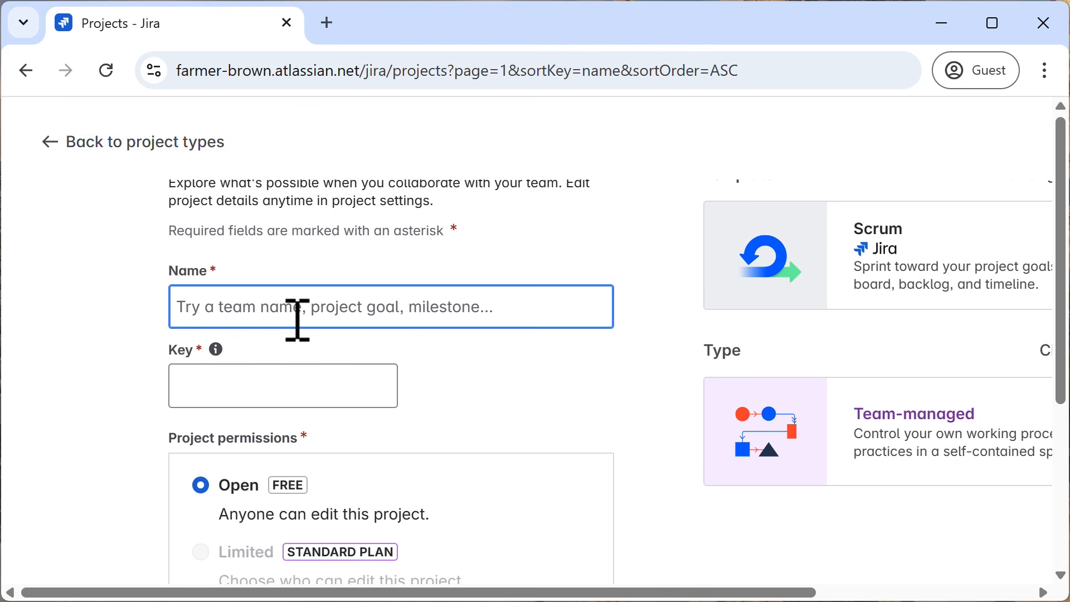
type("Music ")
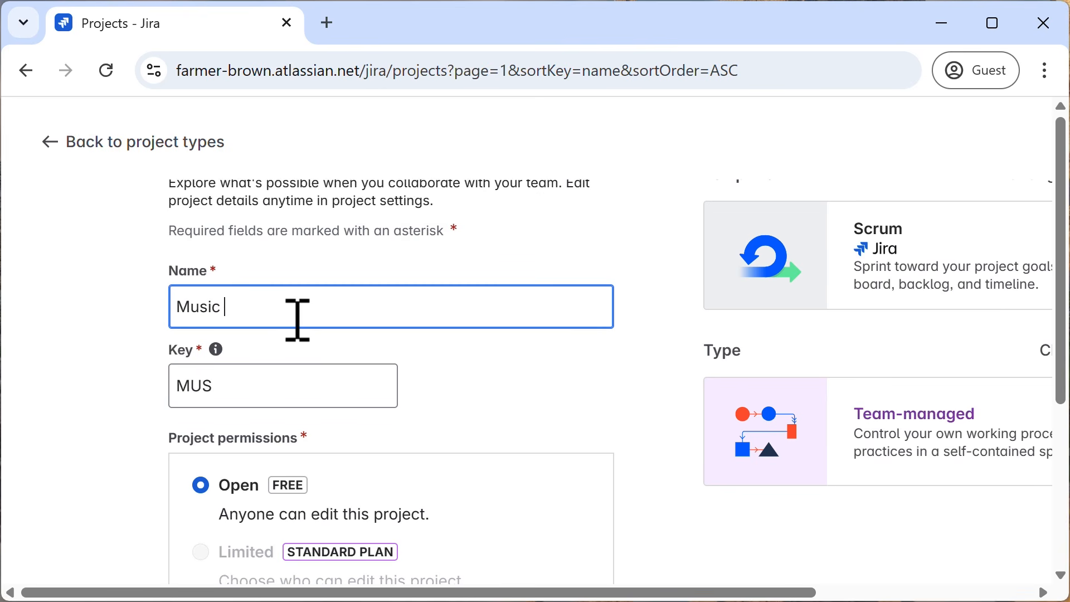
type("You'll Really En")
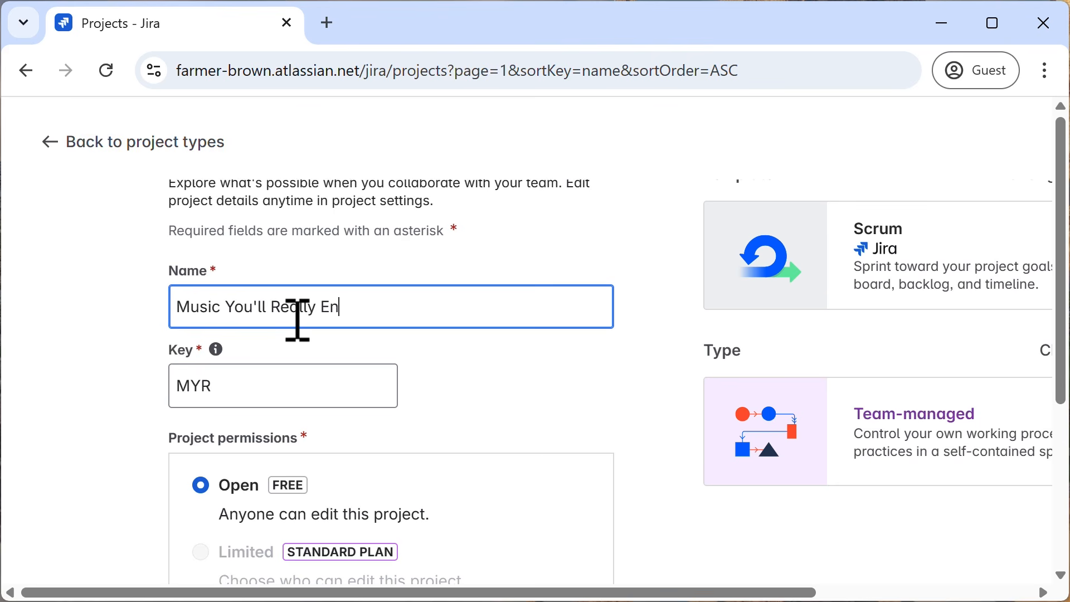
type("joy")
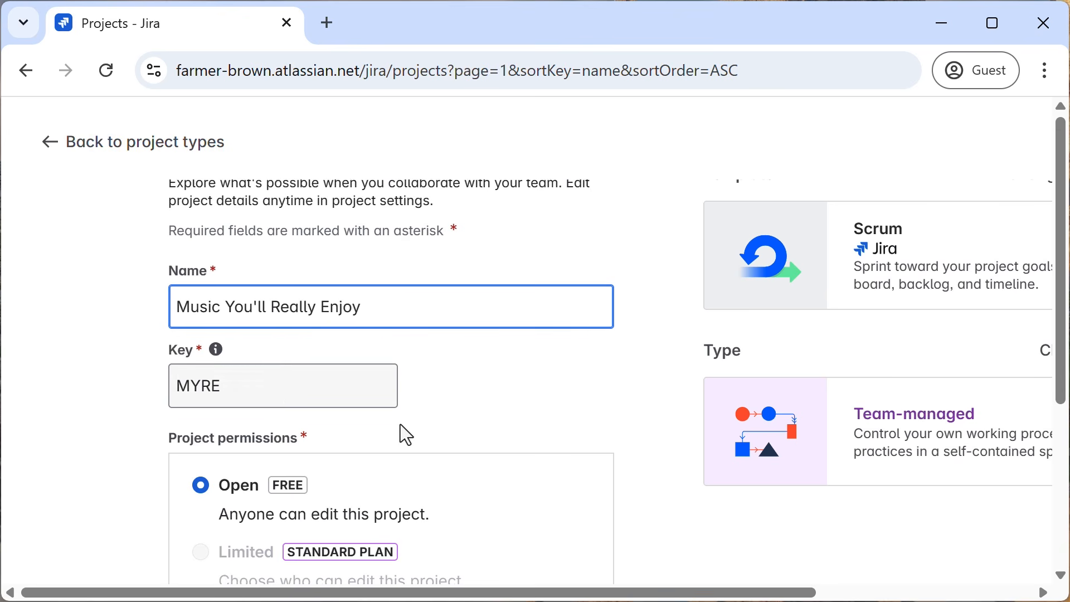
Step: Review the project permissions, submit the project details and skip inviting teammates
scroll(490, 419, "down", 4)
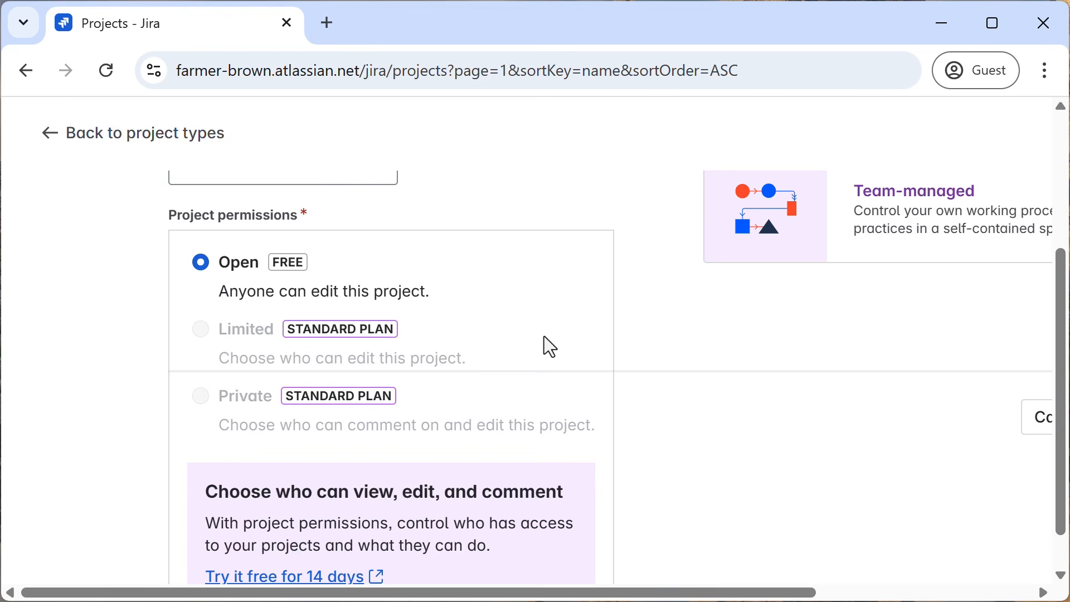
scroll(544, 338, "down", 1)
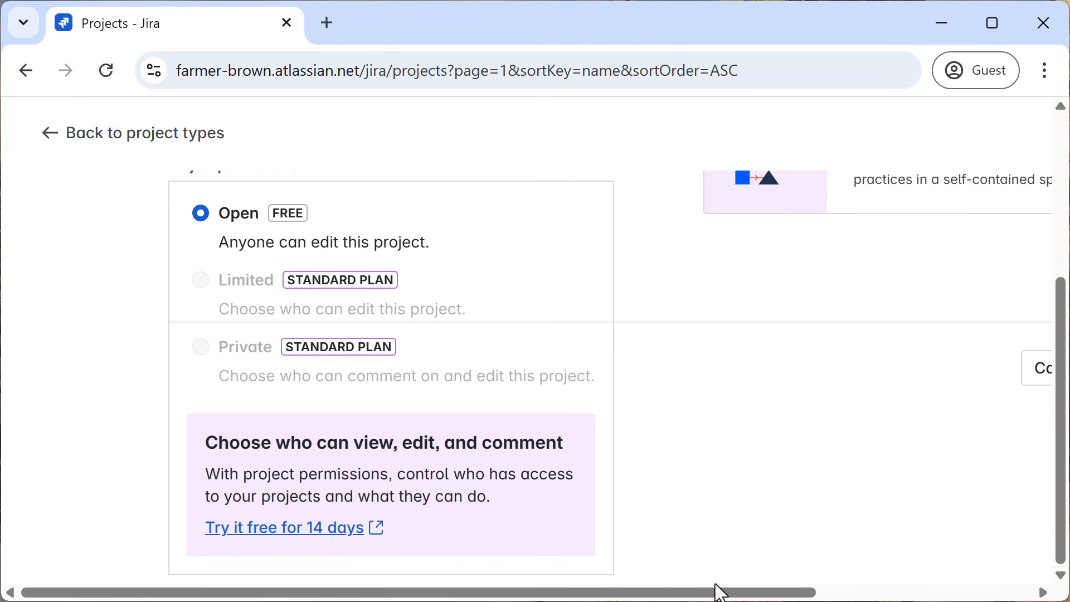
left_click_drag(718, 592, 975, 580)
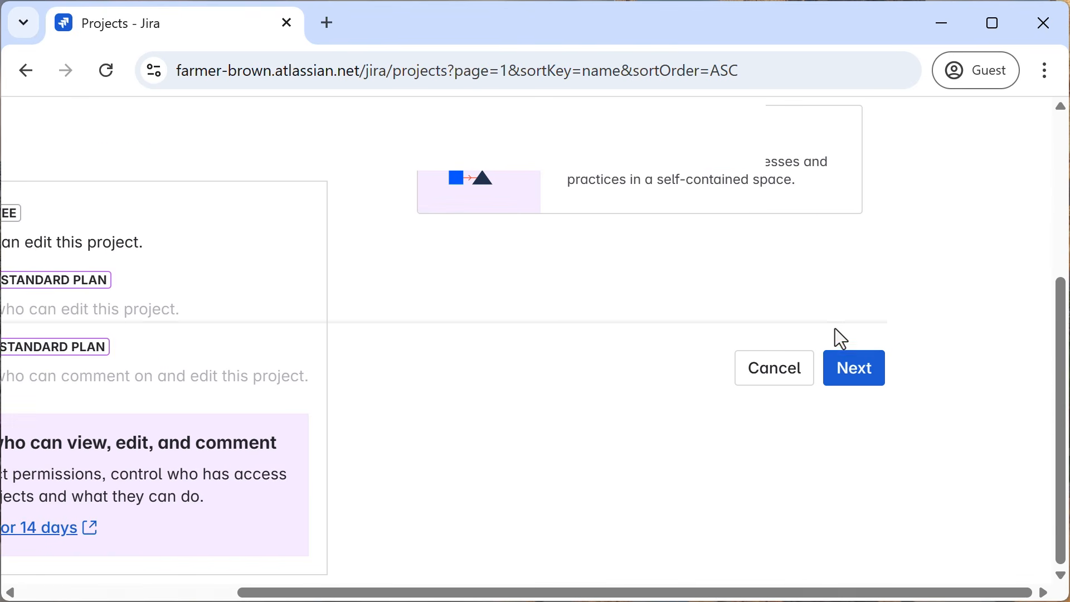
left_click(862, 361)
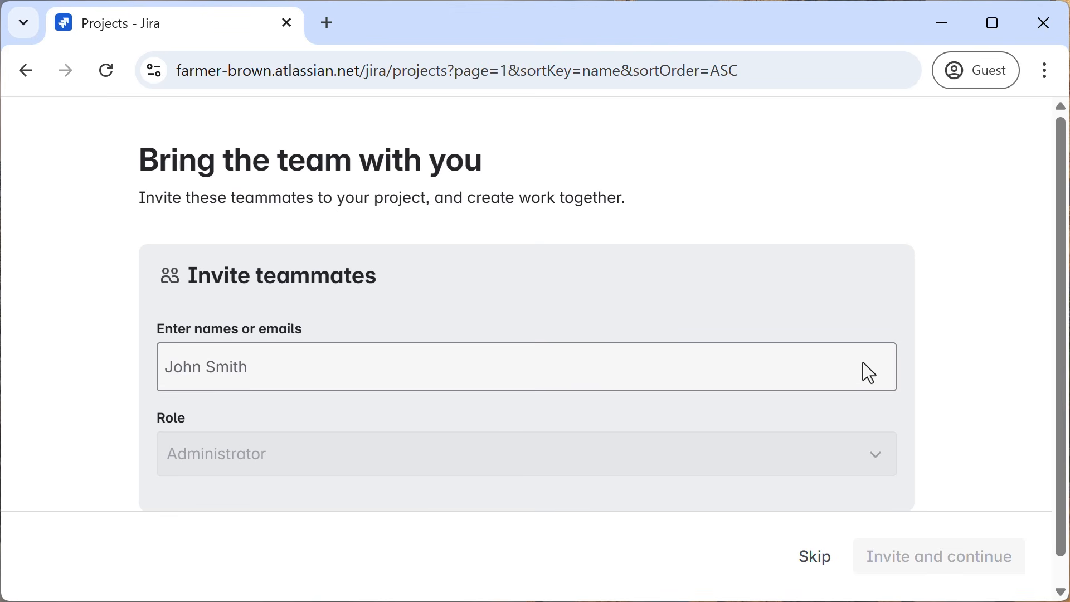
left_click(818, 559)
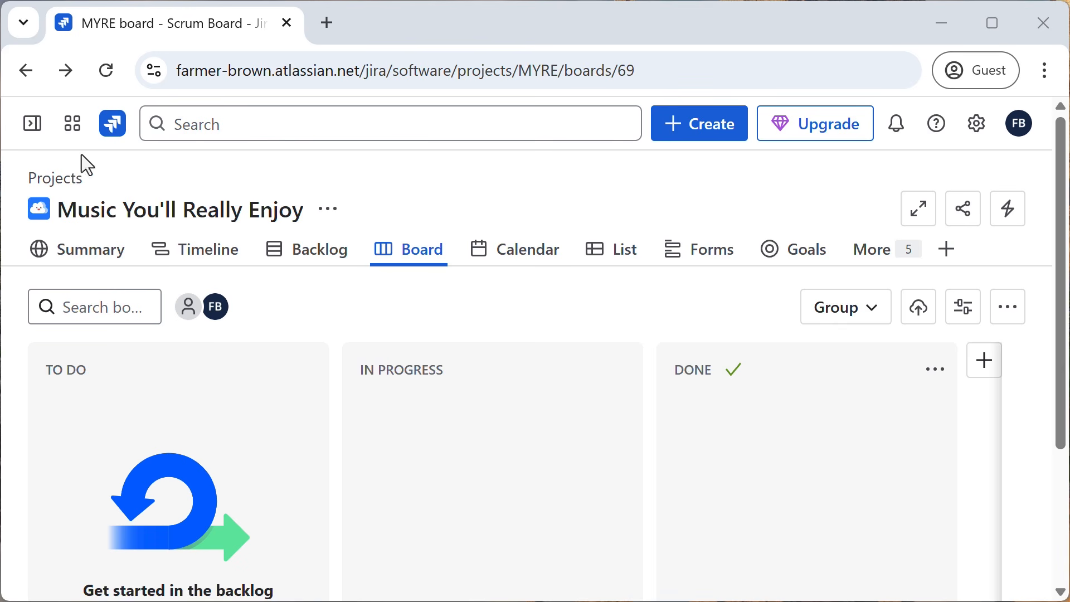
Step: Look through the recent projects list and open the Music You'll Really Enjoy project from it
left_click(32, 133)
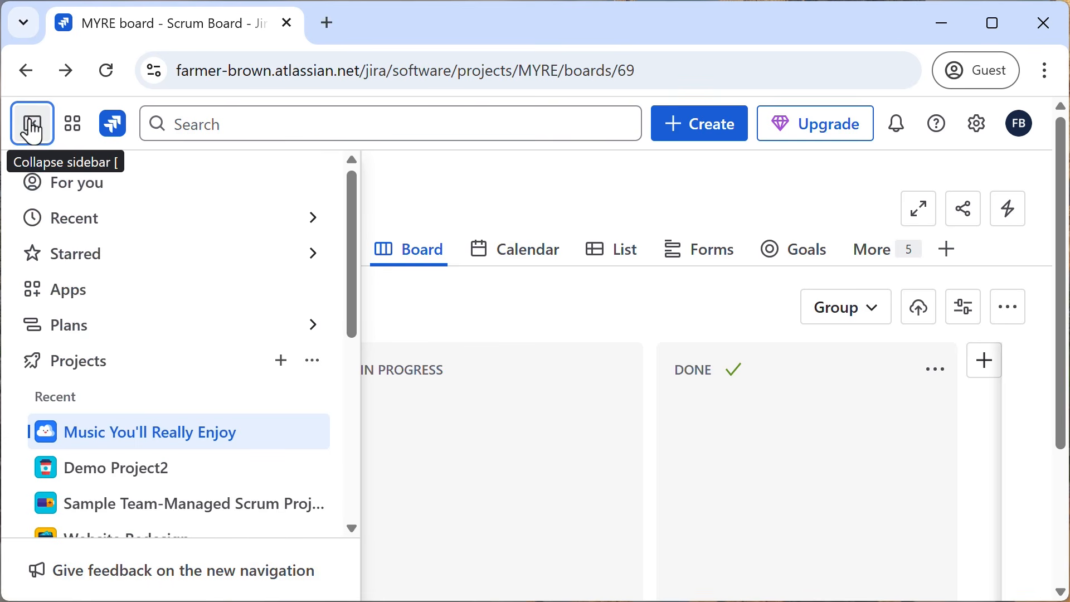
scroll(145, 335, "down", 4)
scroll(111, 248, "up", 2)
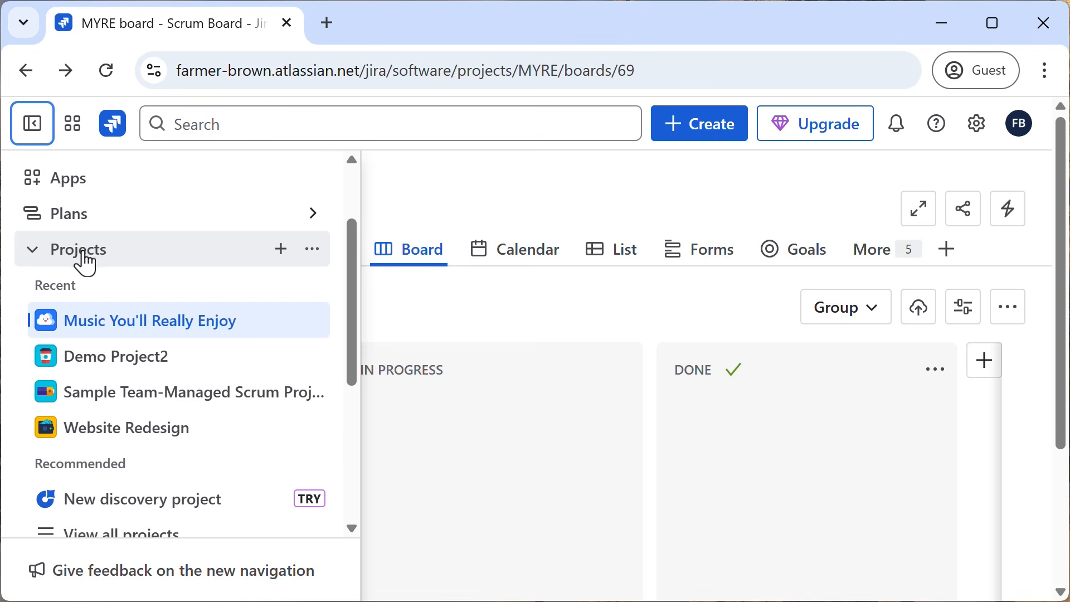
left_click(32, 258)
left_click(33, 262)
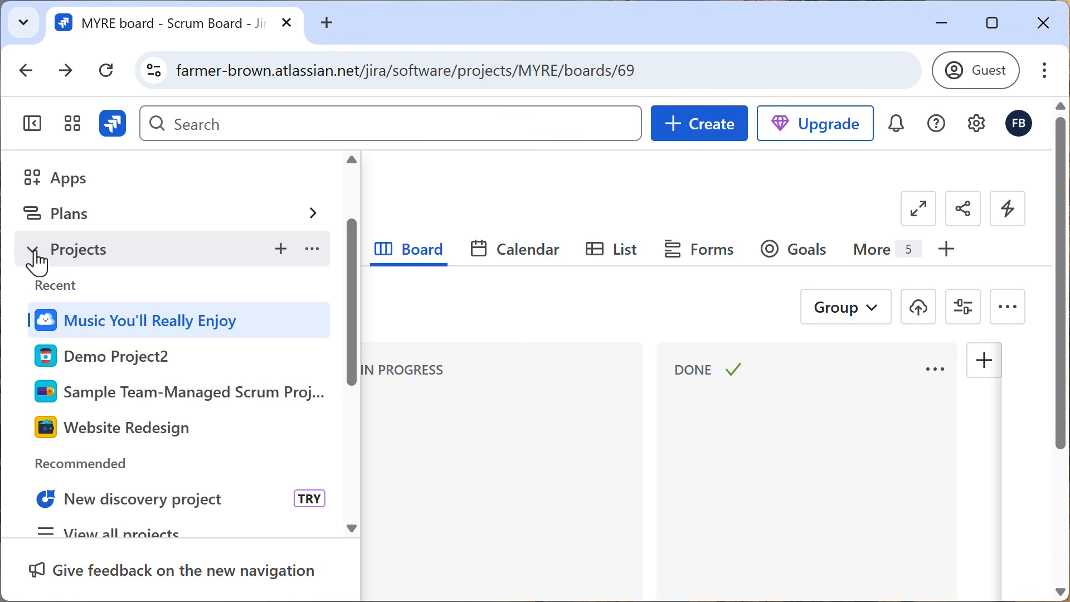
left_click(152, 333)
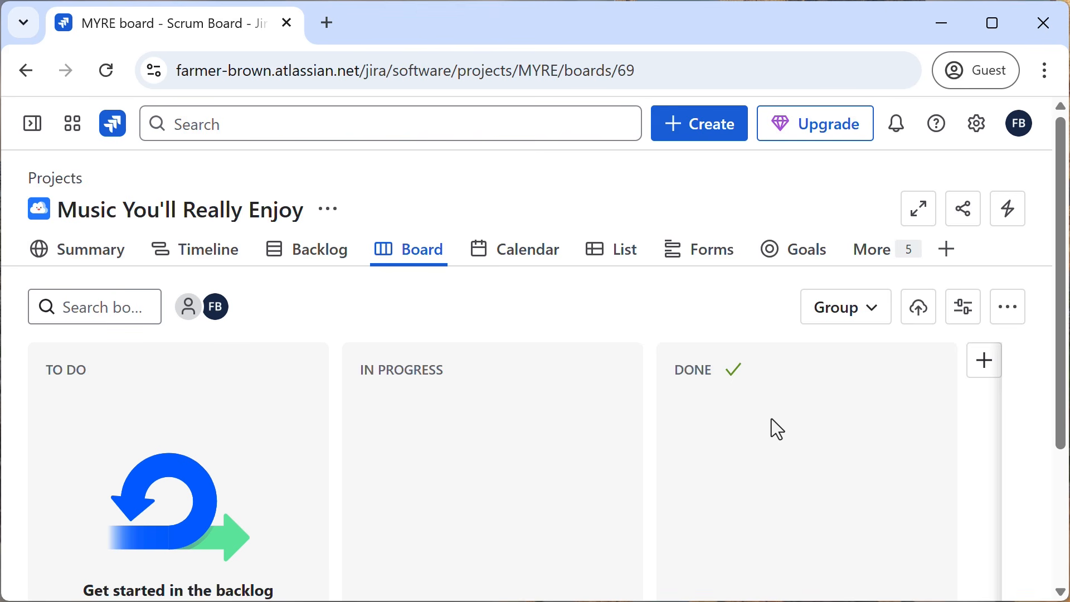
Step: Open the project's backlog and add the Reports view to the project navigation
left_click(321, 259)
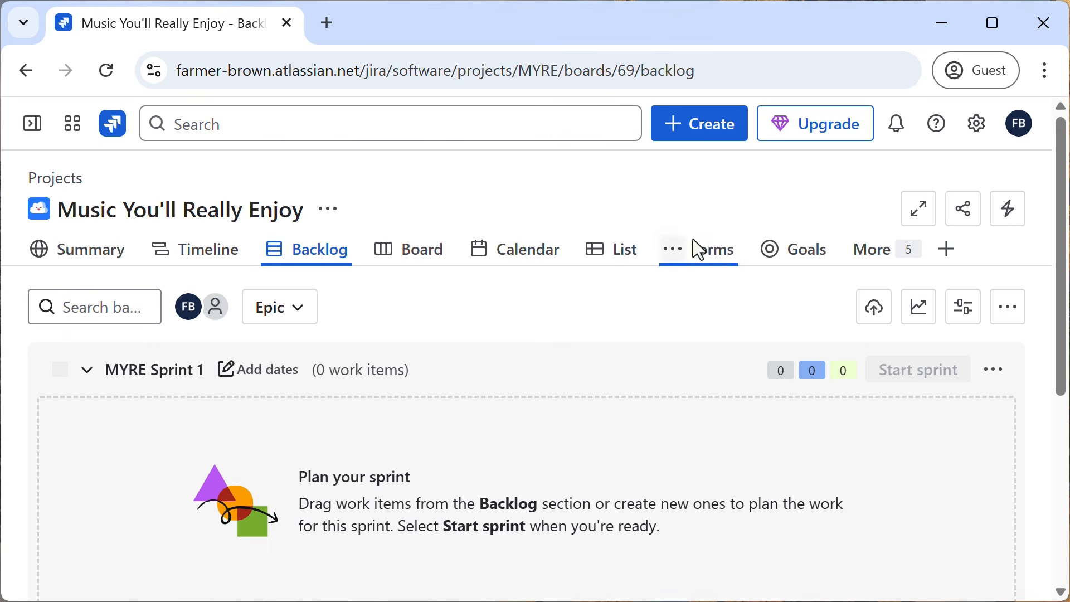
left_click(948, 255)
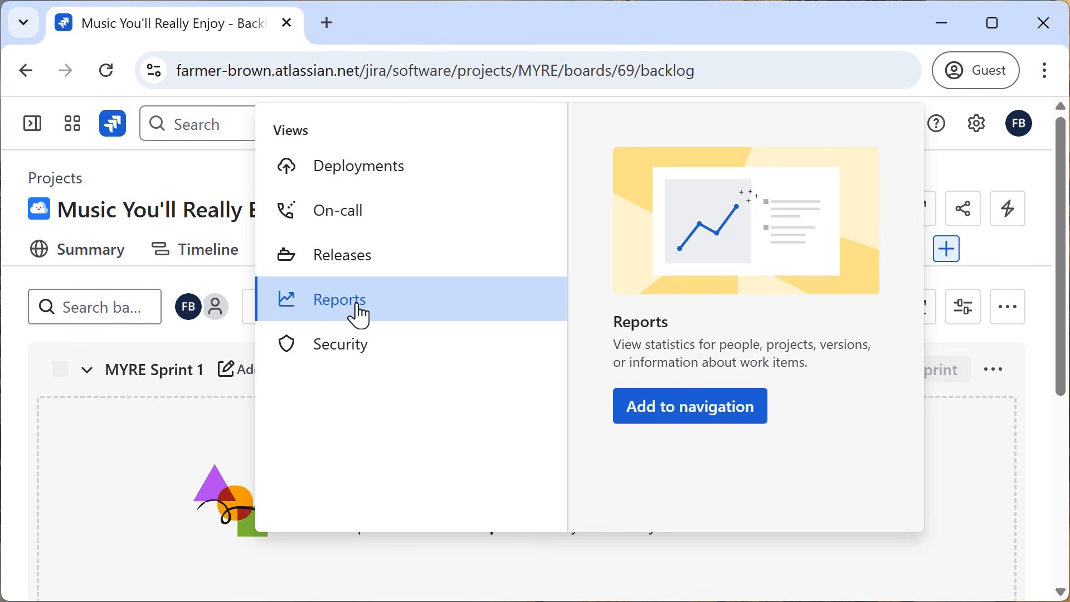
left_click(651, 417)
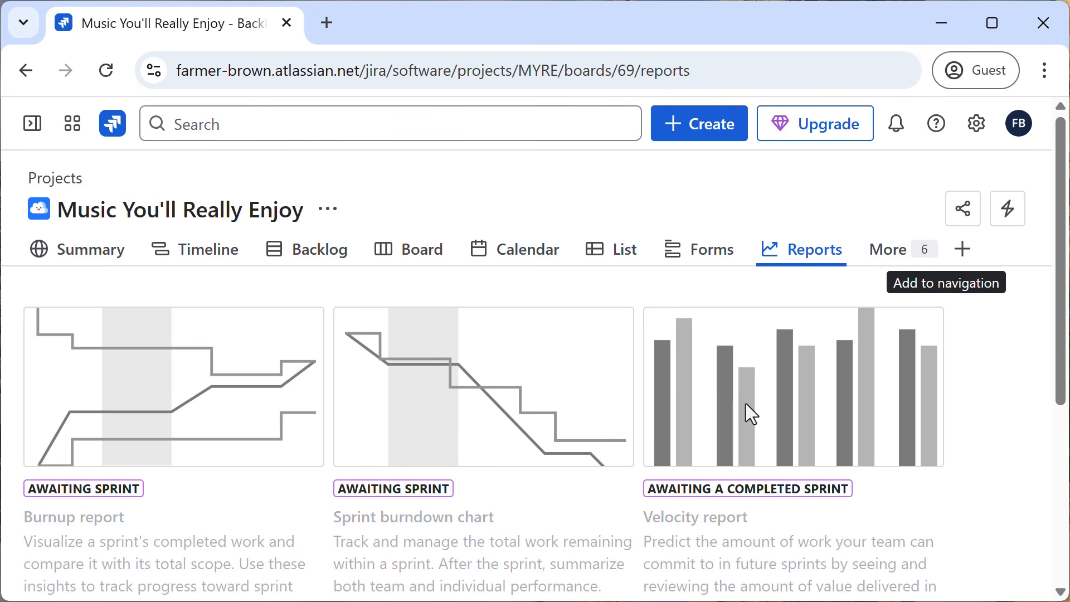
scroll(685, 404, "down", 5)
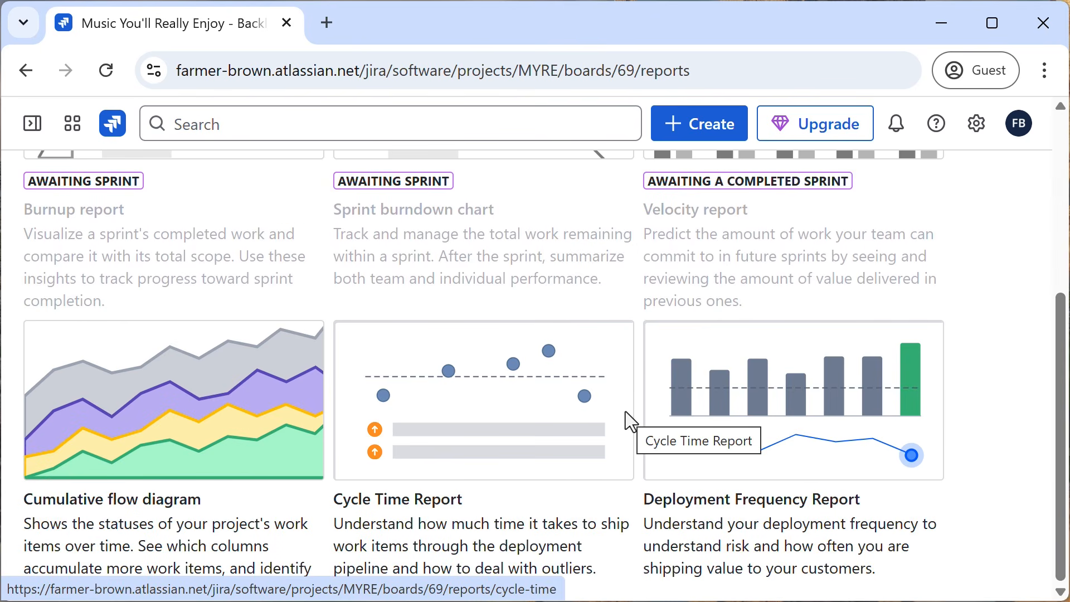
Step: Open the project settings and change the project icon to the vinyl record on an orange-red background
scroll(625, 411, "up", 5)
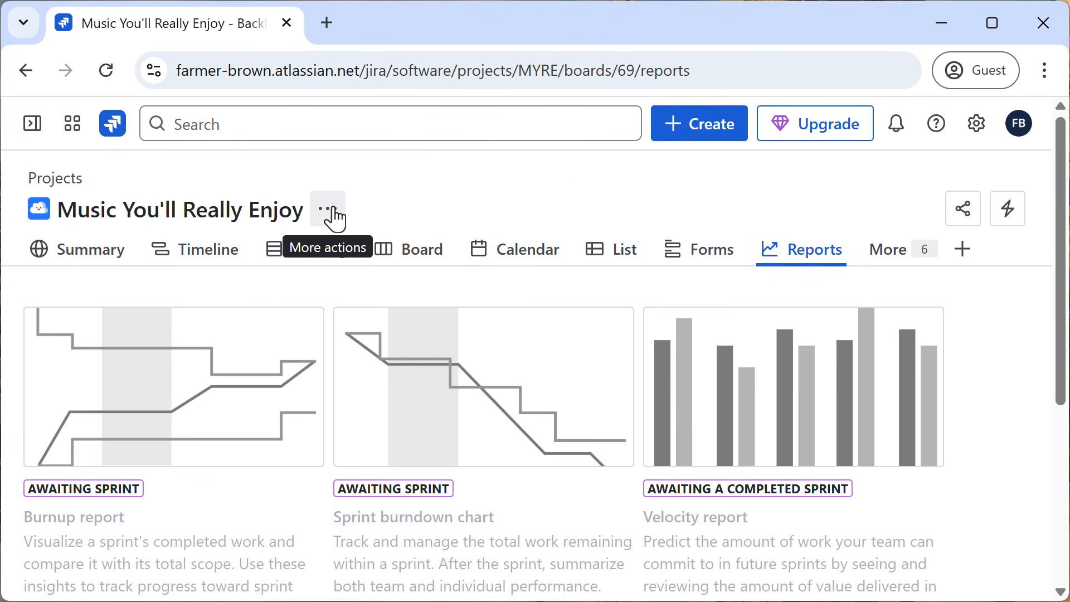
left_click(328, 210)
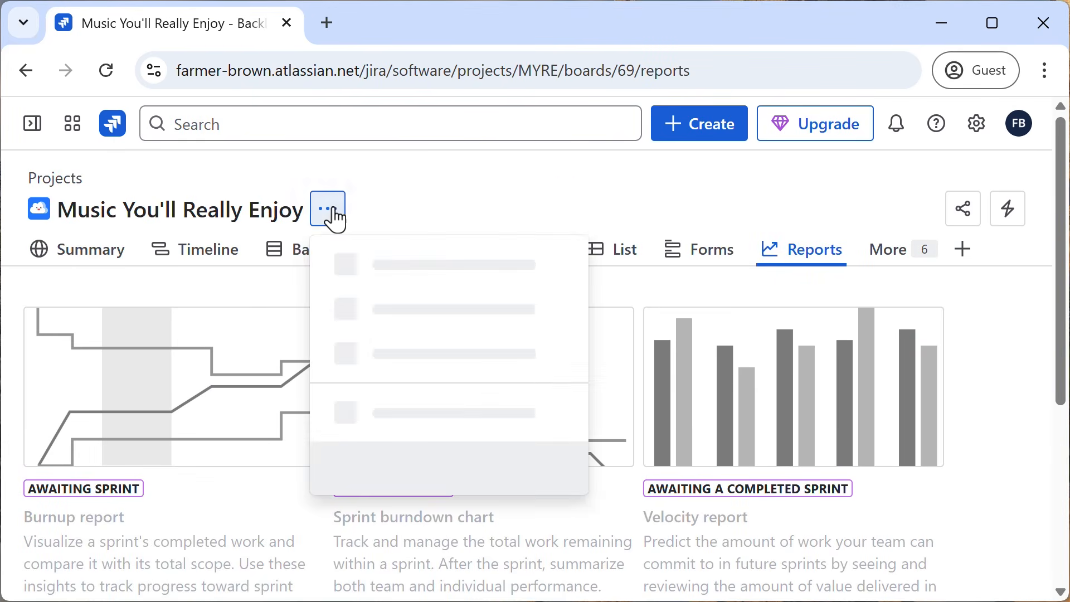
left_click(417, 359)
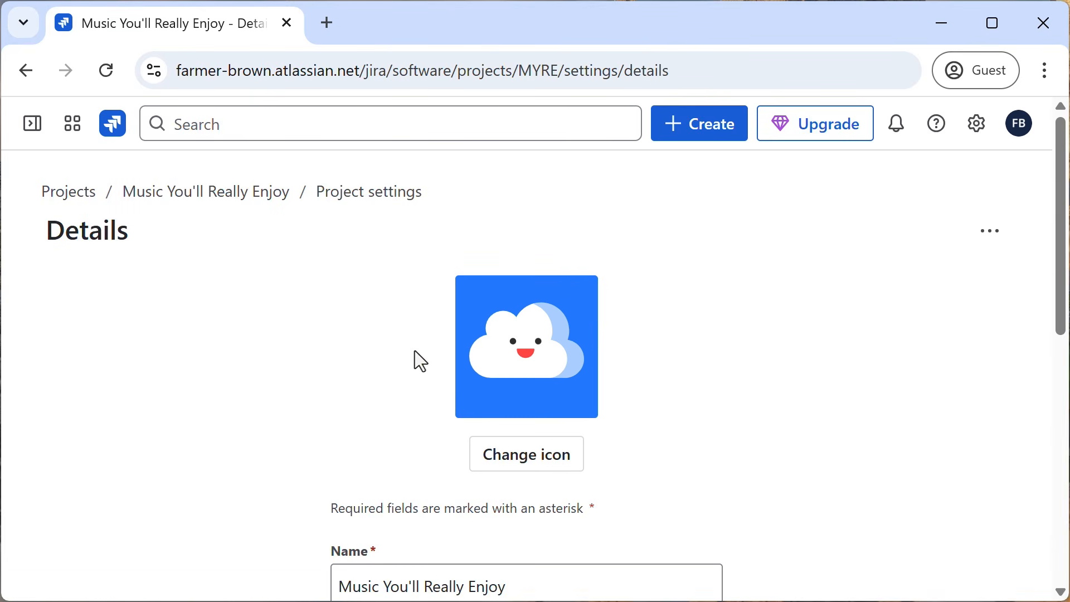
scroll(771, 390, "down", 4)
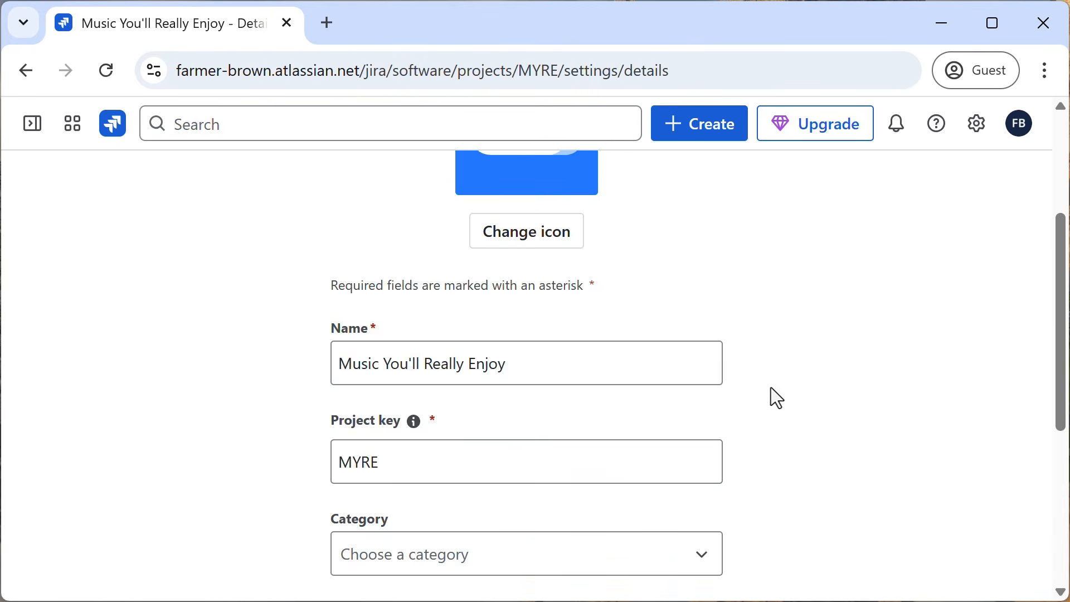
scroll(770, 390, "up", 4)
left_click(535, 458)
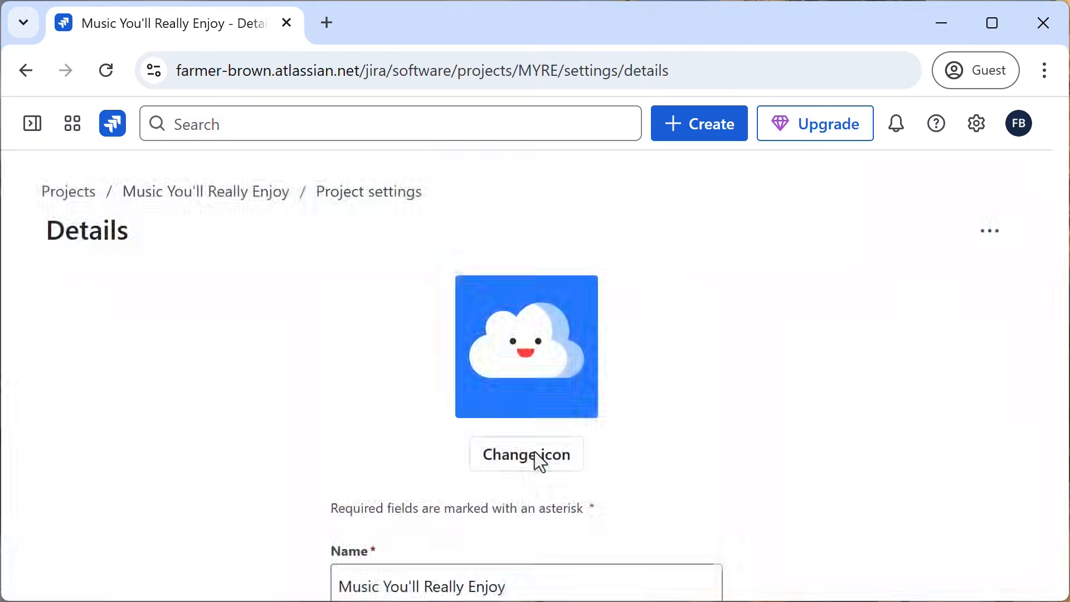
left_click(555, 571)
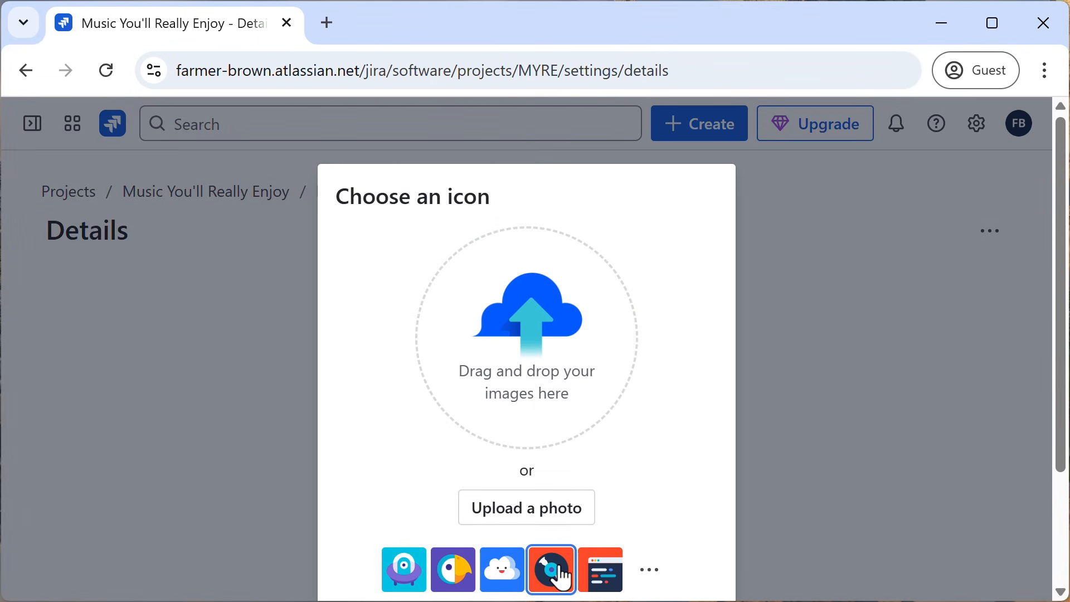
scroll(666, 432, "down", 3)
left_click(683, 491)
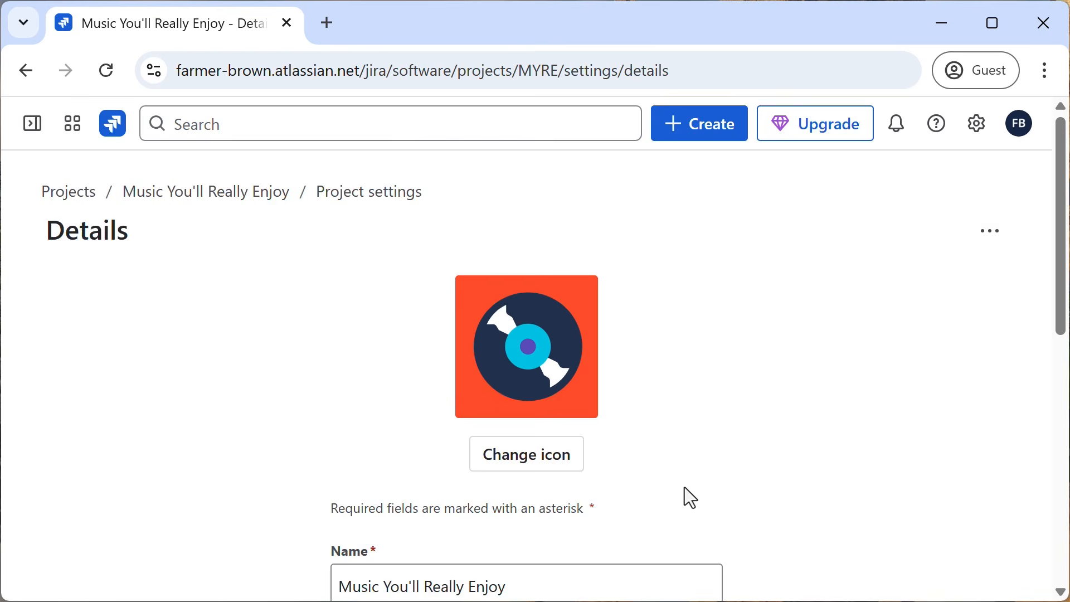
Step: Look through the project settings sections, including Access, Notifications and Automation
left_click(32, 129)
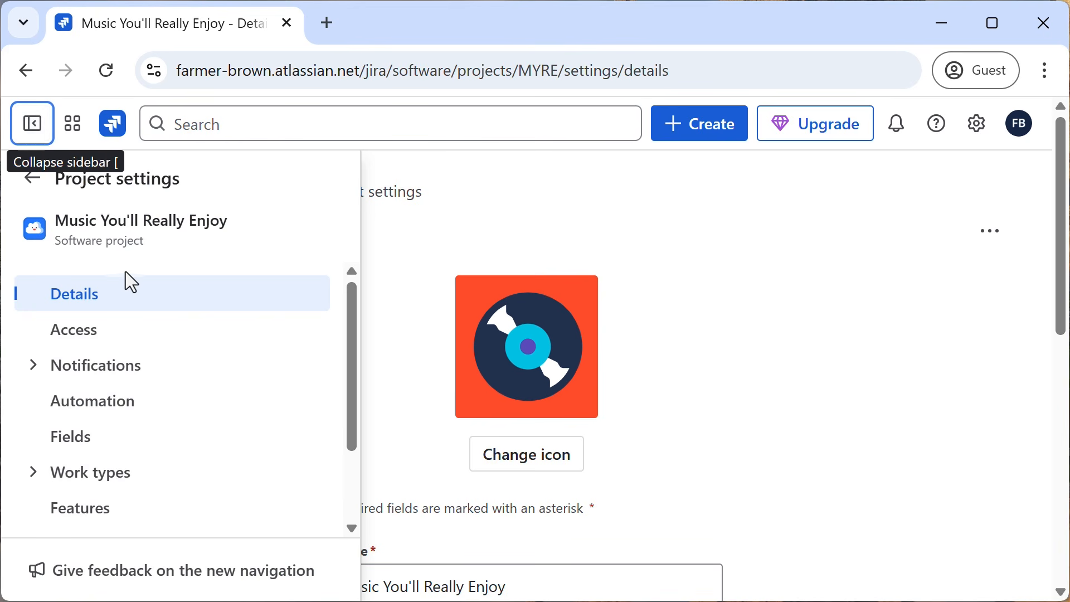
left_click(87, 341)
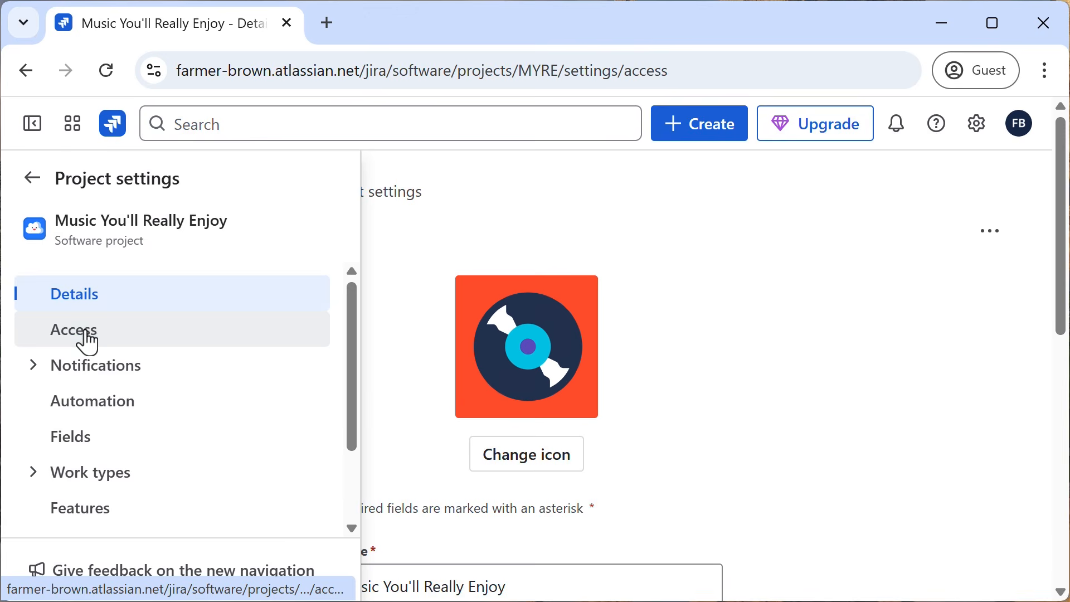
left_click(100, 371)
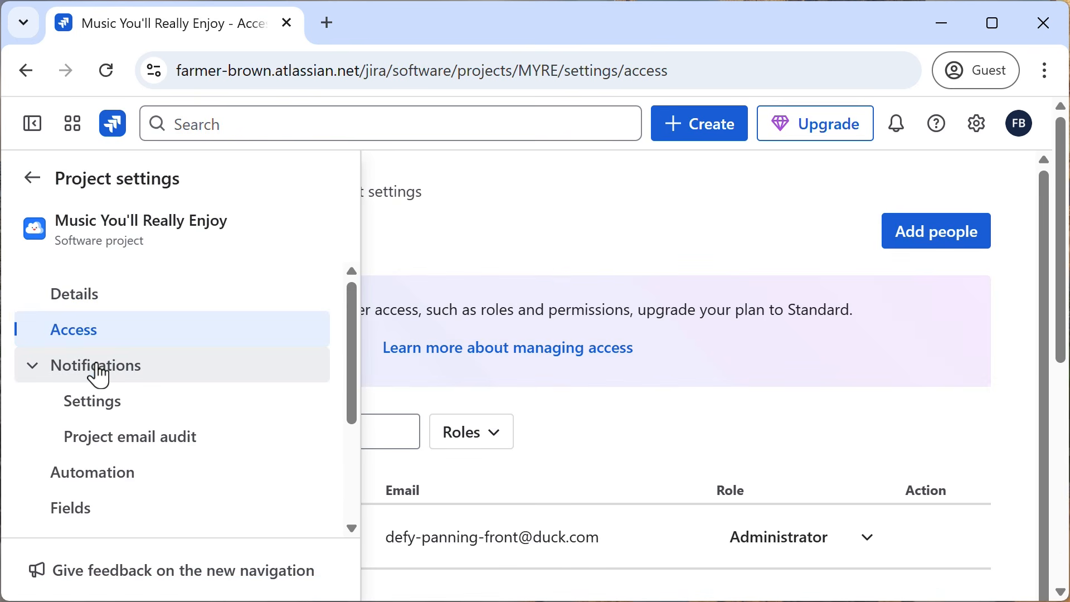
left_click(99, 478)
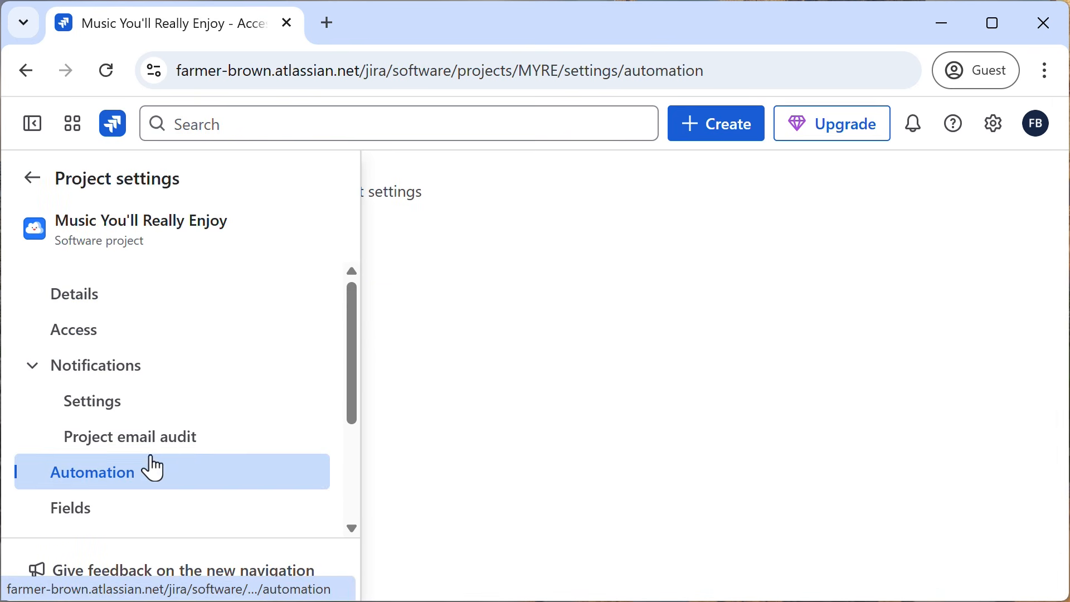
scroll(172, 460, "down", 3)
left_click(74, 340)
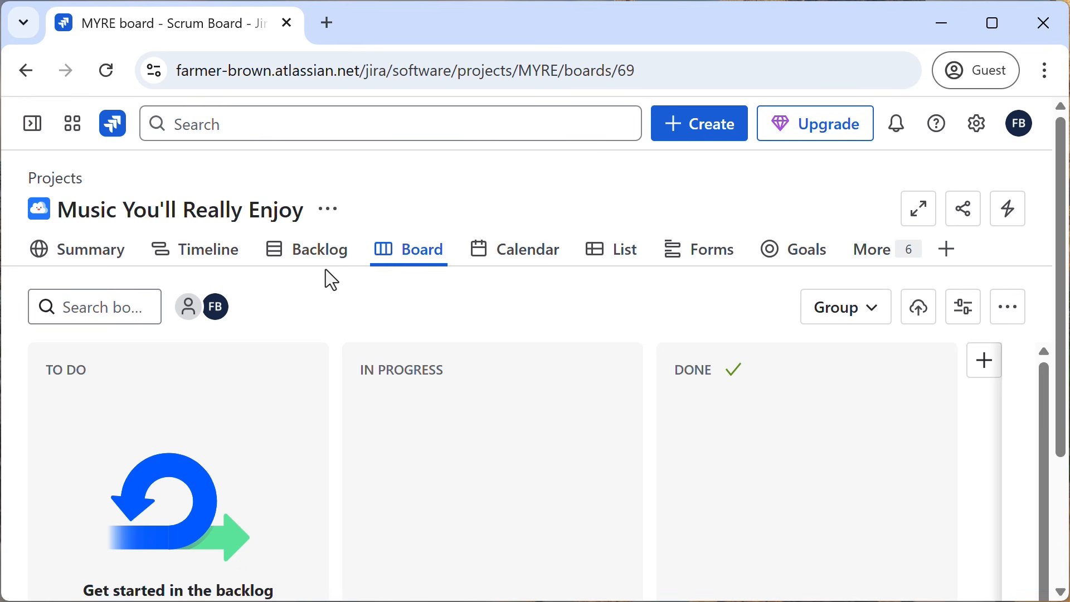
Step: Look over the project's backlog, board and additional views such as Reports, and check the option for creating a work item
left_click(308, 259)
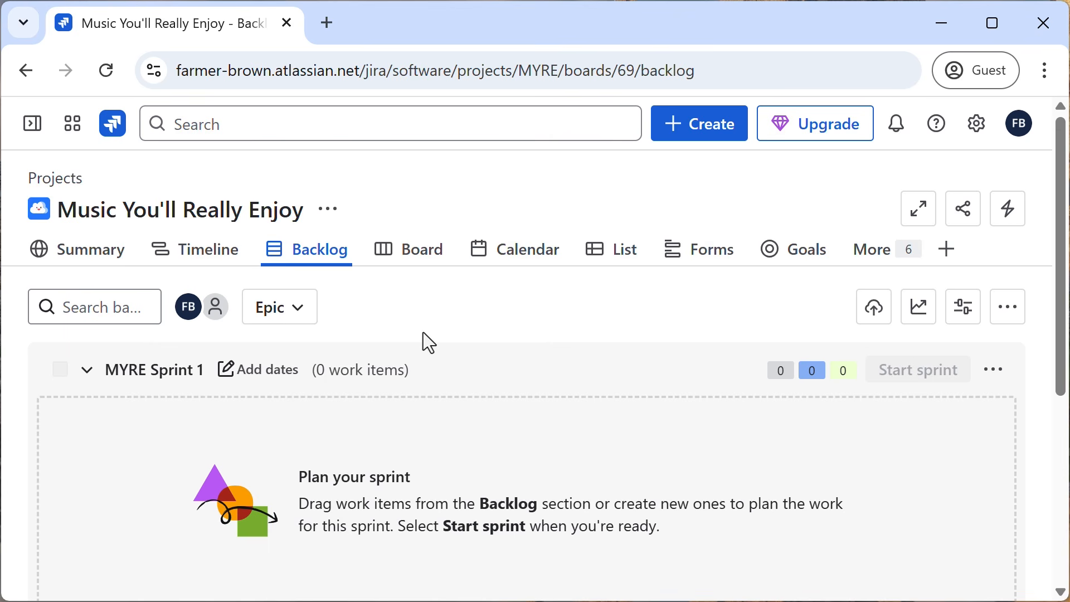
left_click(402, 257)
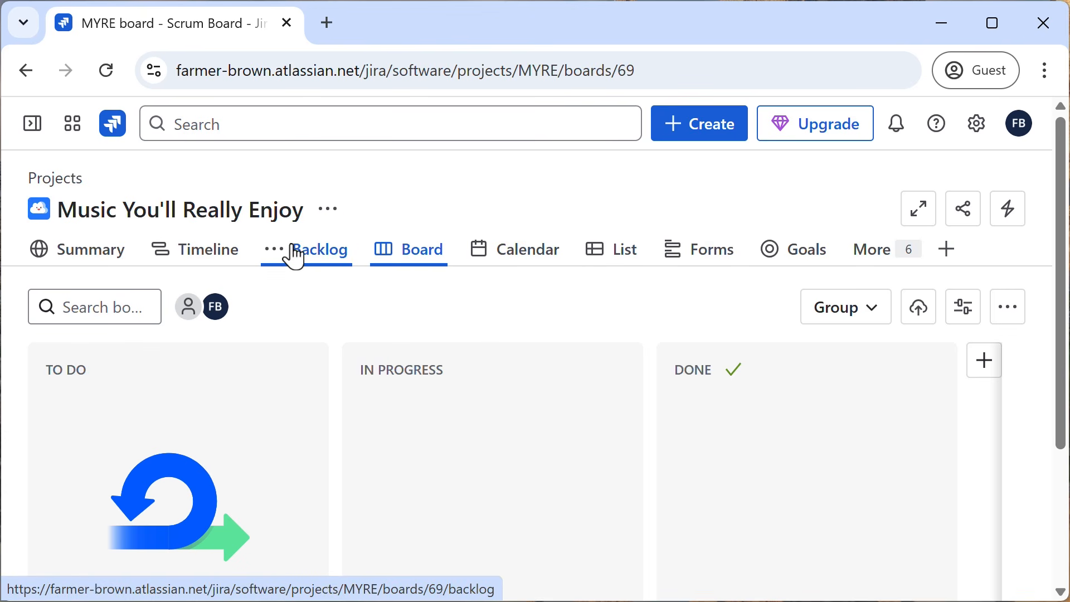
left_click(869, 266)
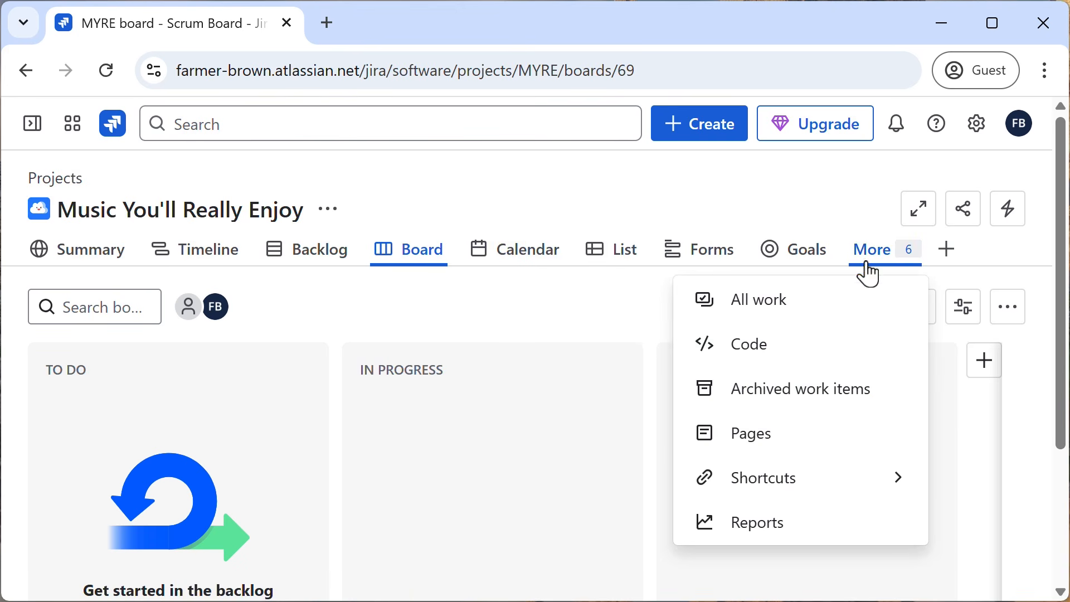
left_click(783, 524)
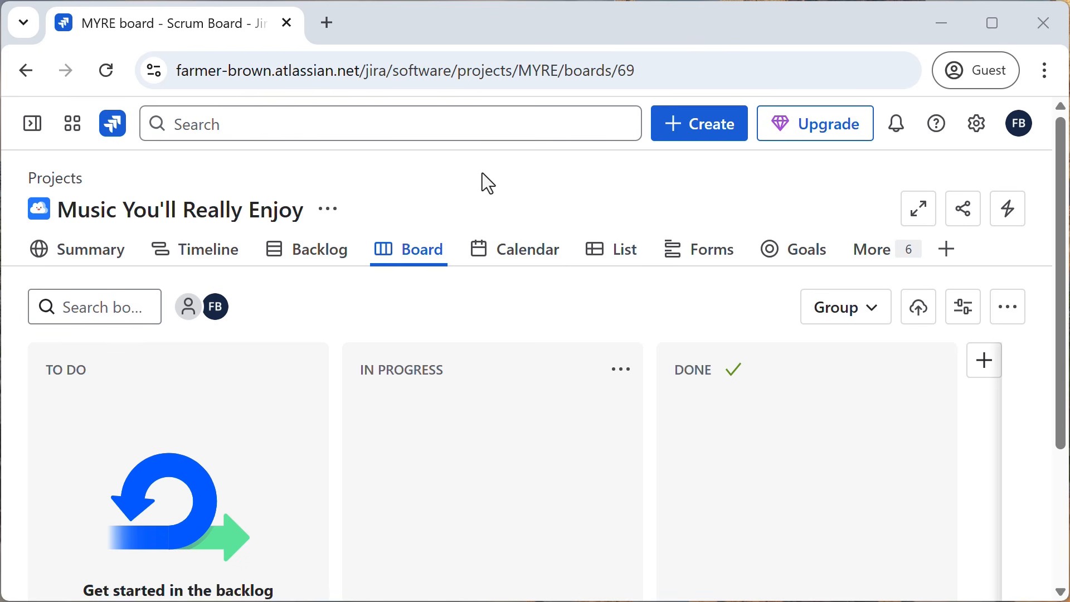
left_click(711, 136)
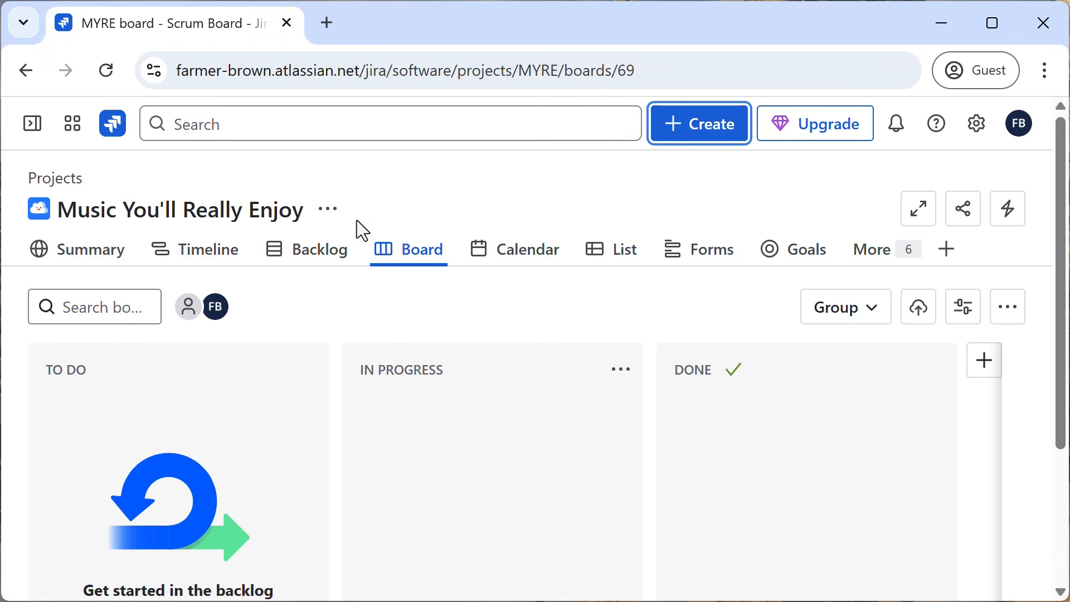
Step: Add three tasks to the project's backlog: "Hire musicians", "Build accomodations" and "Figure out food", checking which other work types are available
left_click(313, 258)
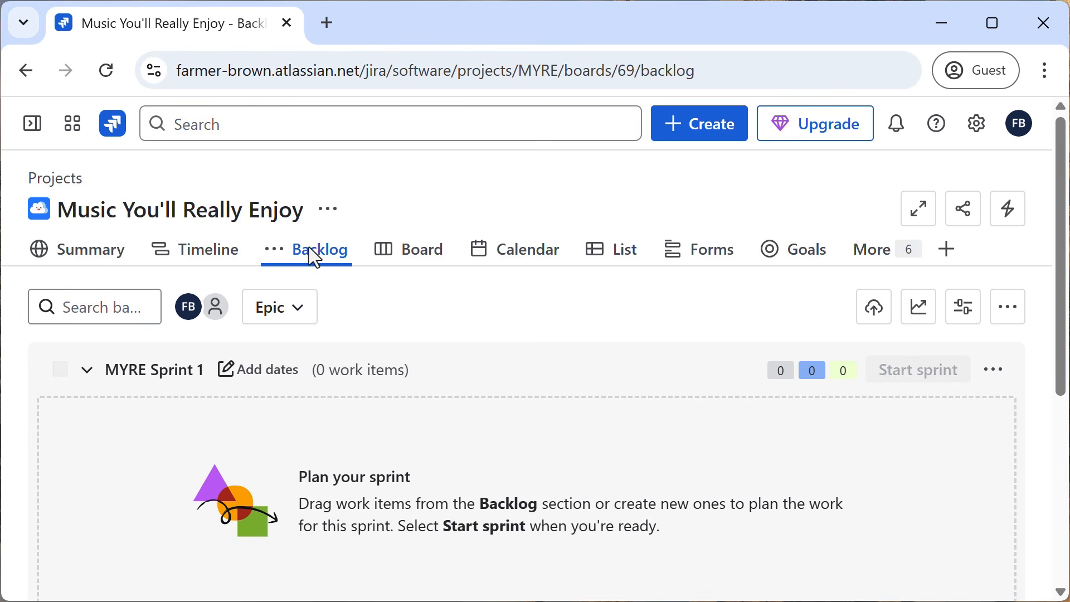
scroll(551, 420, "down", 5)
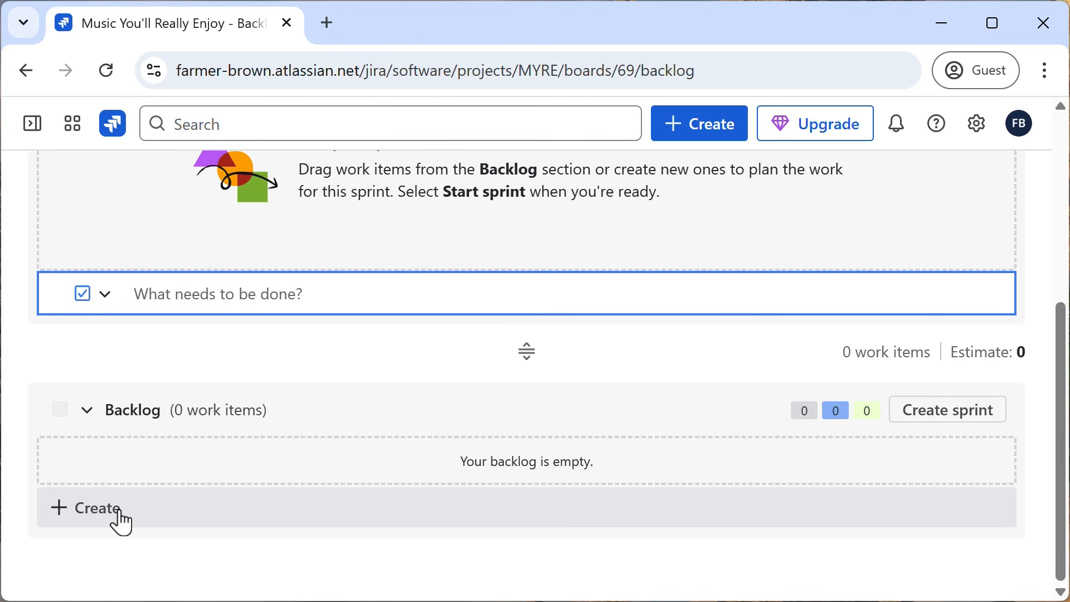
left_click(96, 508)
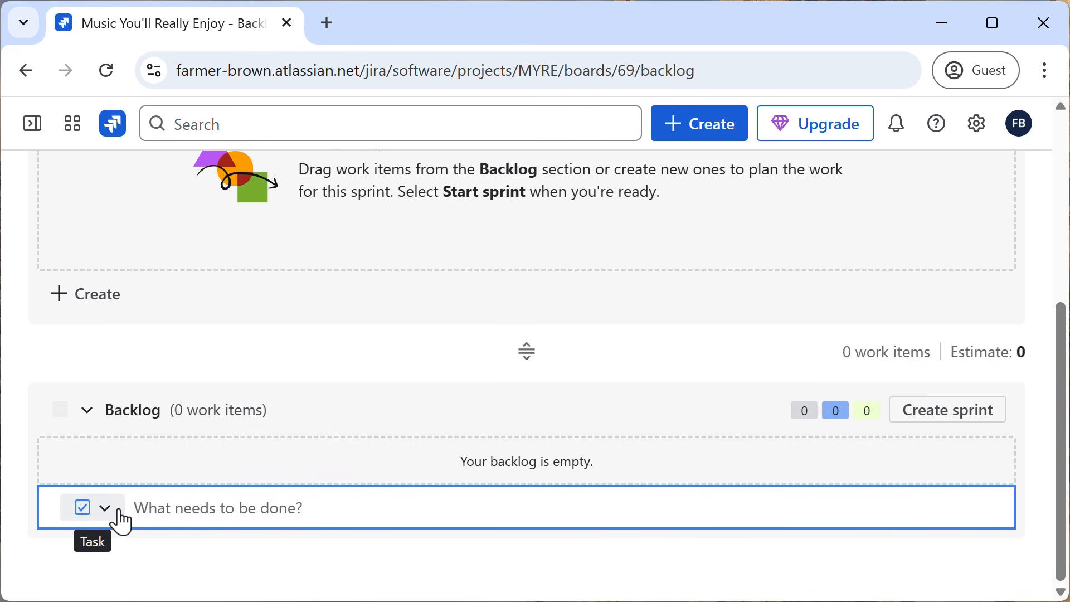
type("Hire musicians")
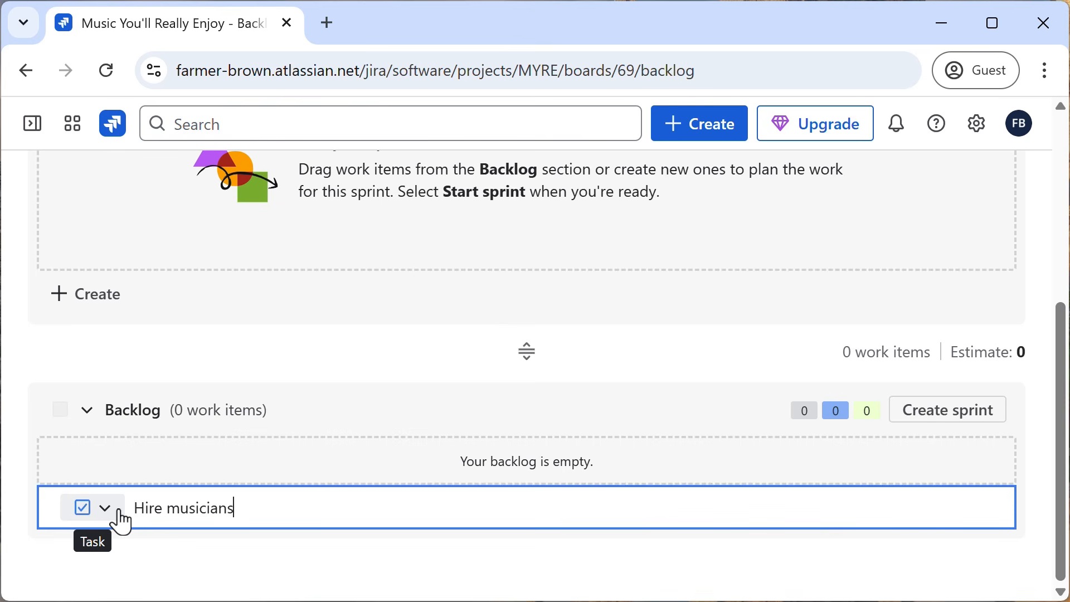
key("Return")
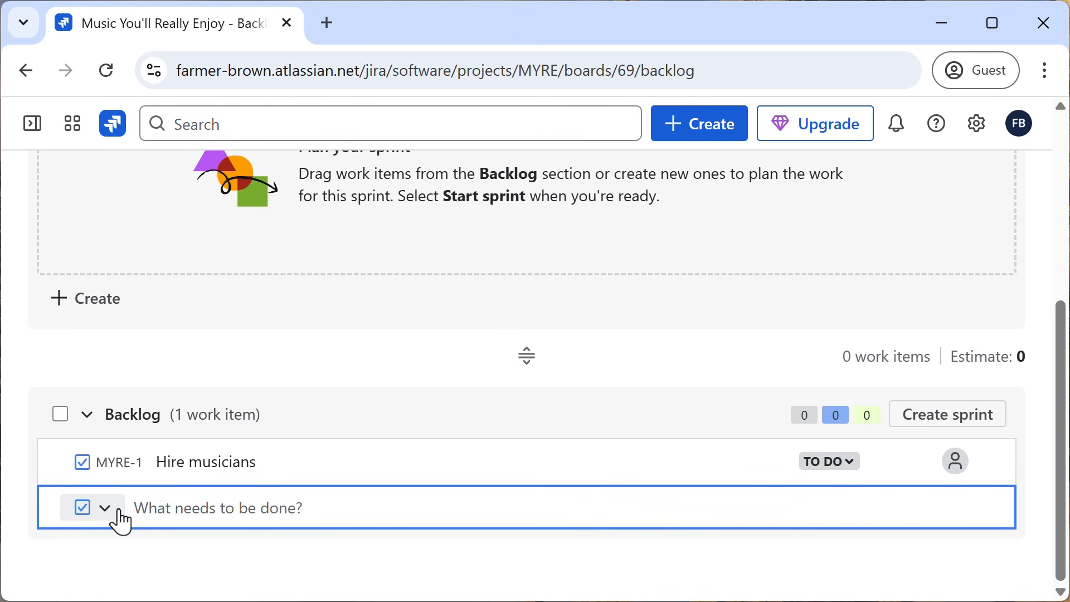
type("Build accomodations")
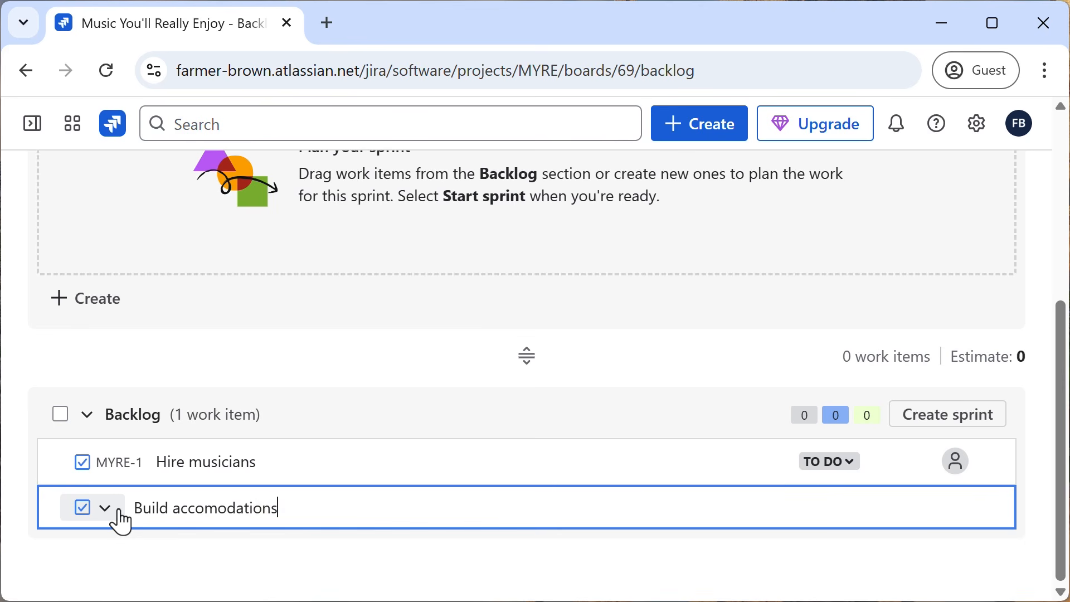
key("Return")
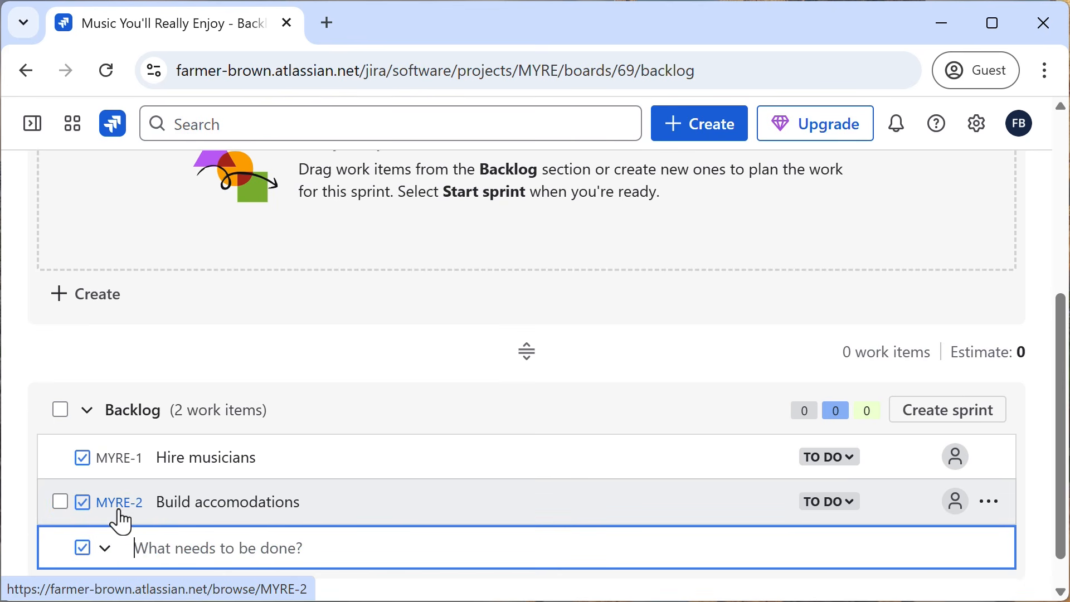
type("Figure out food")
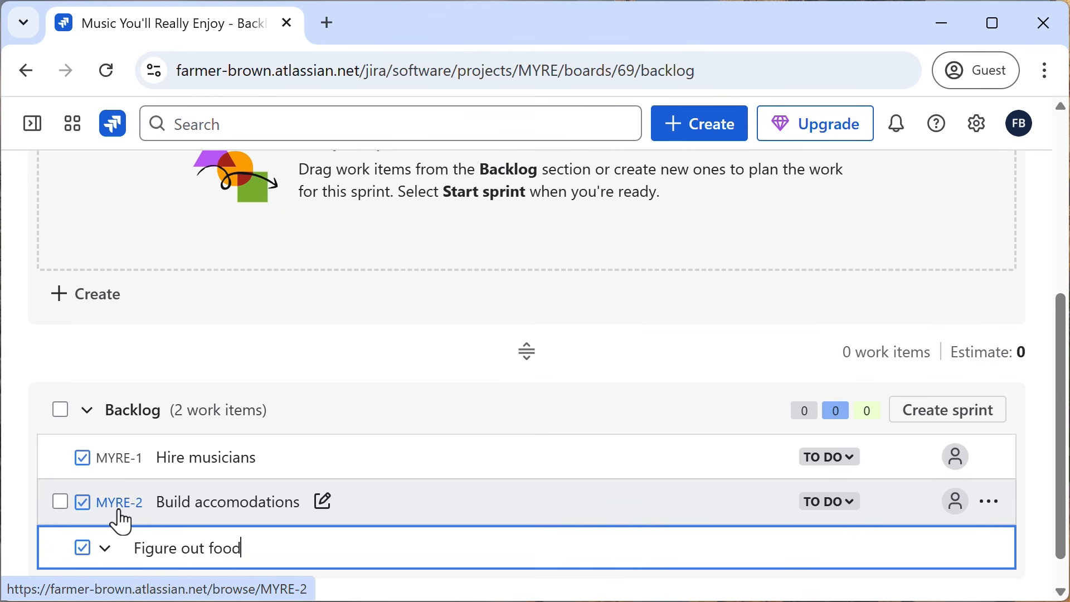
key("Return")
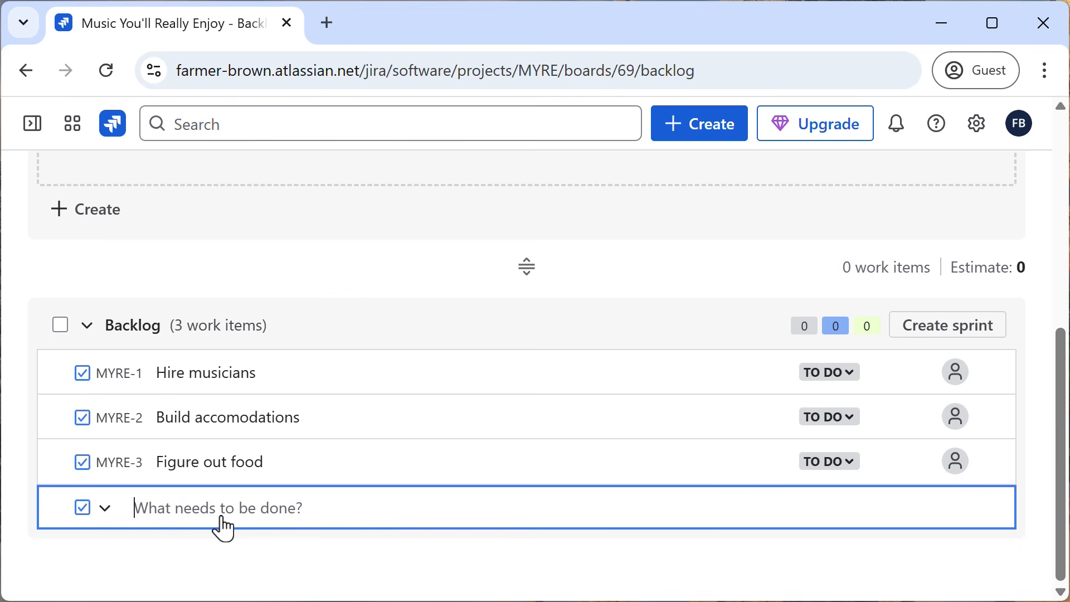
left_click(103, 509)
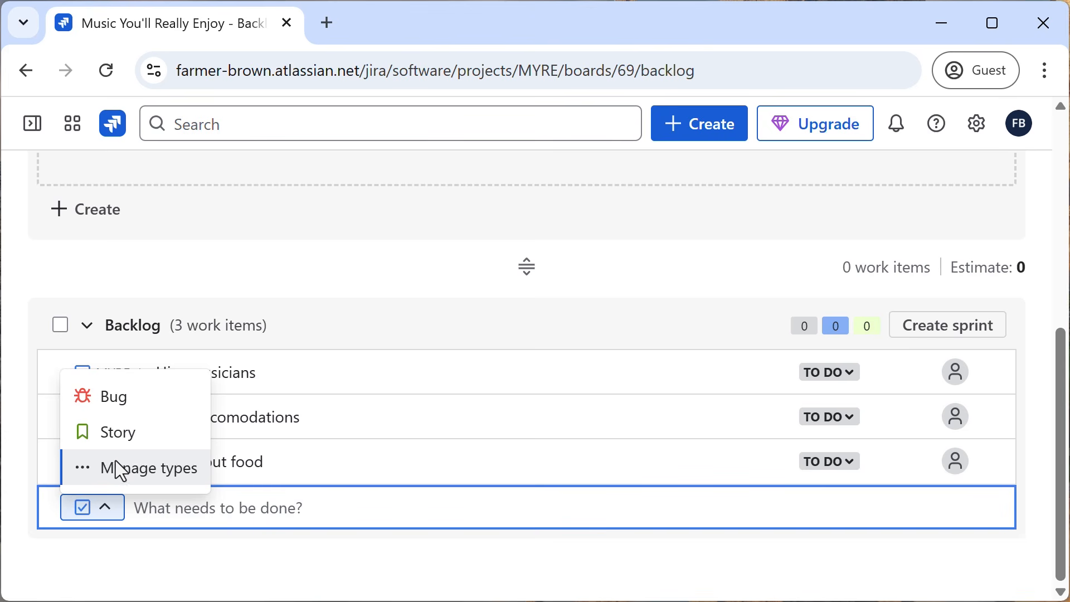
left_click(205, 556)
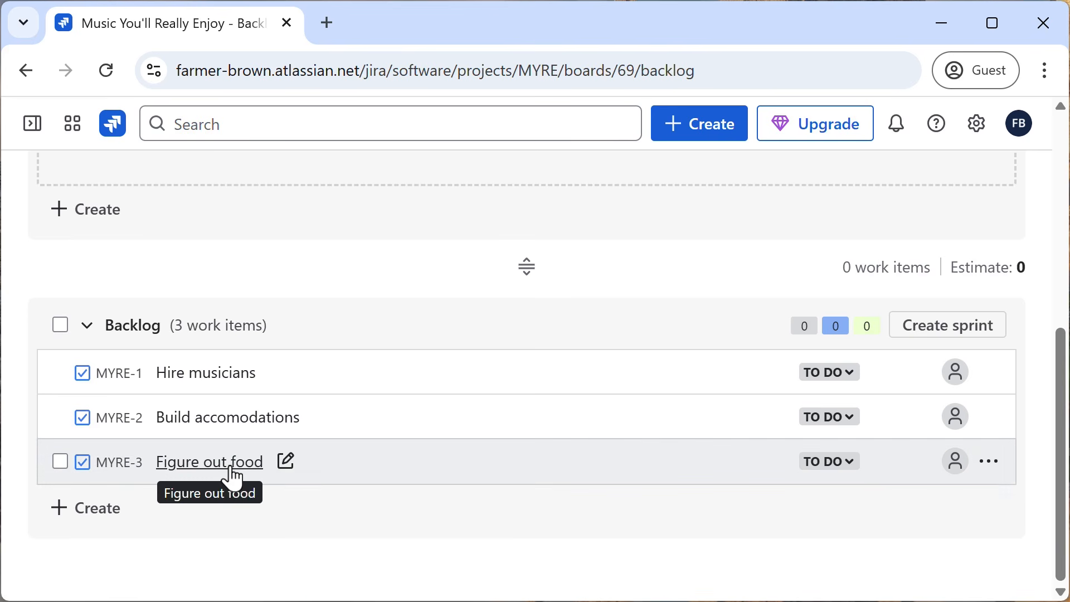
Step: Open the "Figure out food" work item, review its details and change its work type to Story
left_click(233, 474)
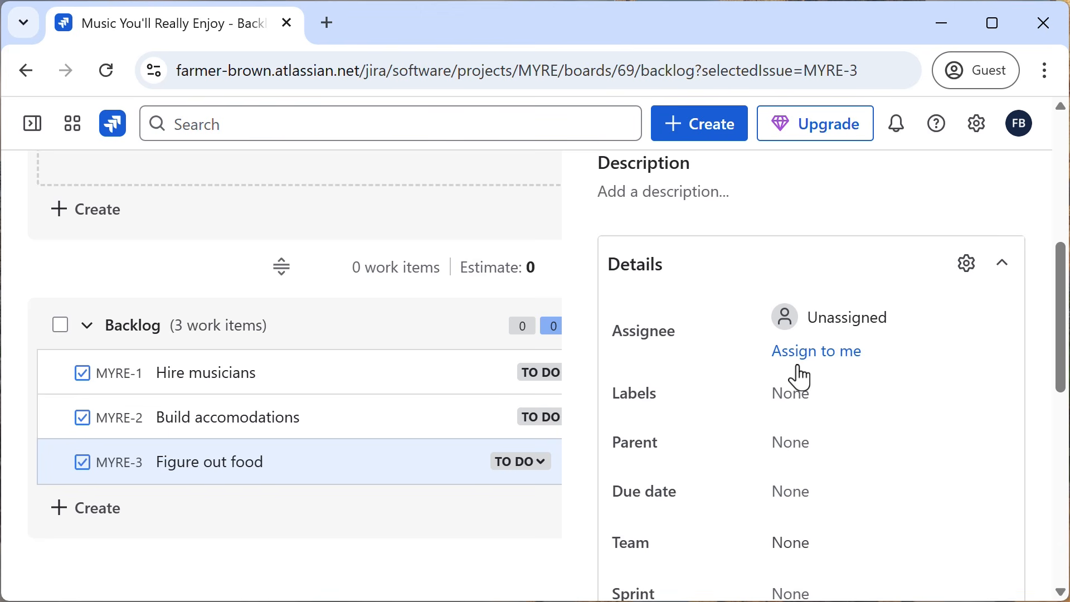
scroll(801, 378, "down", 2)
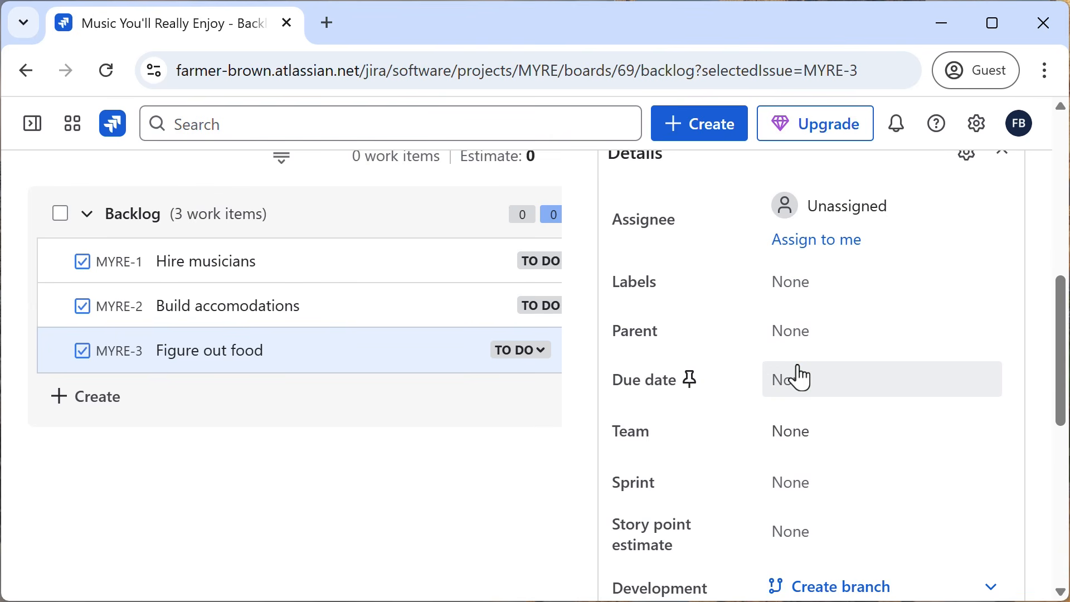
scroll(854, 346, "up", 6)
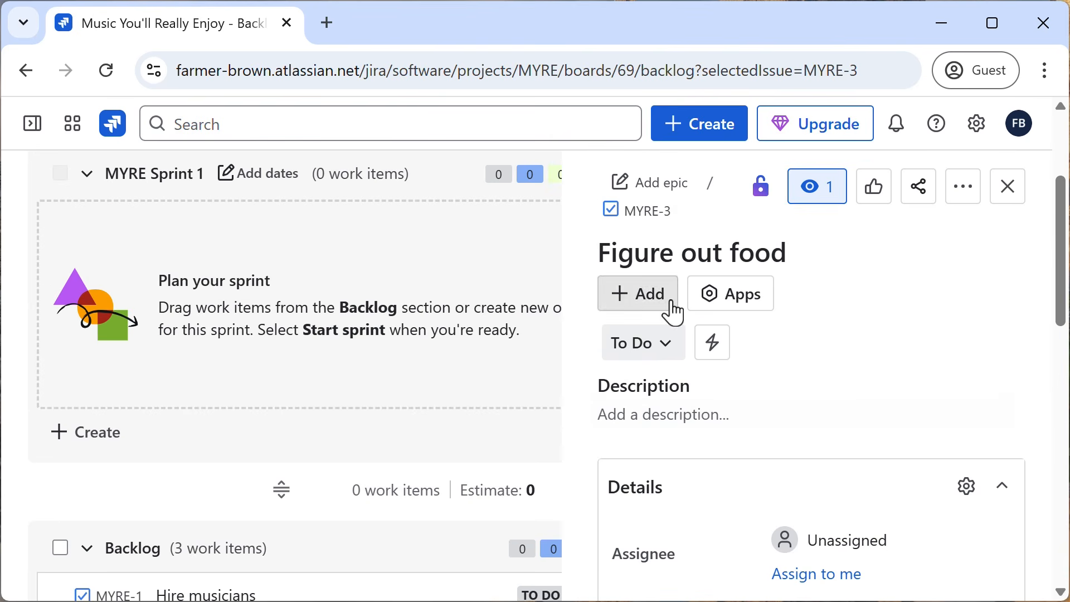
left_click(611, 215)
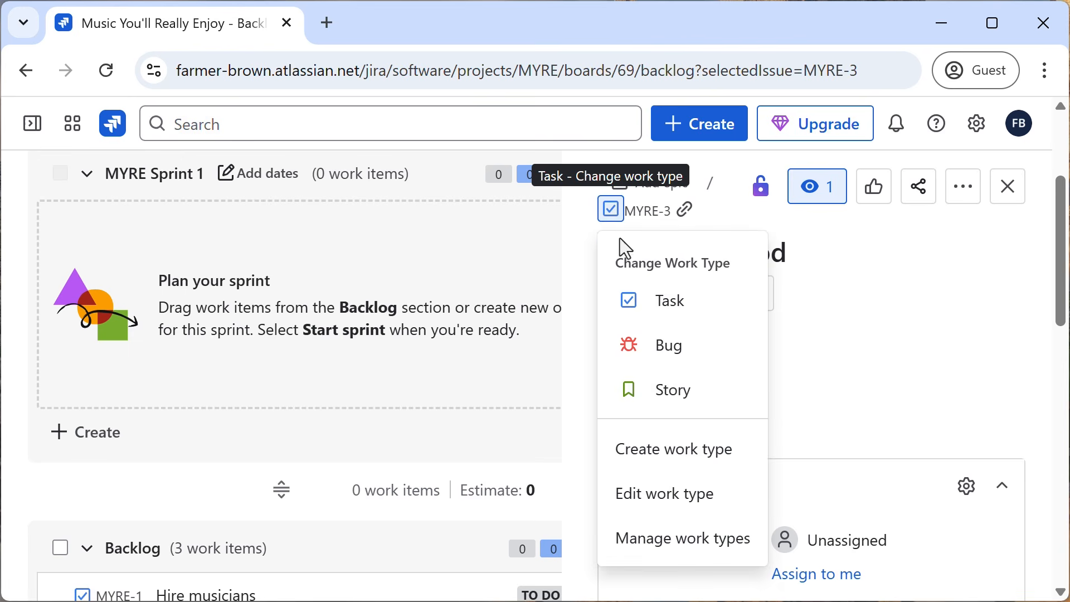
left_click(673, 393)
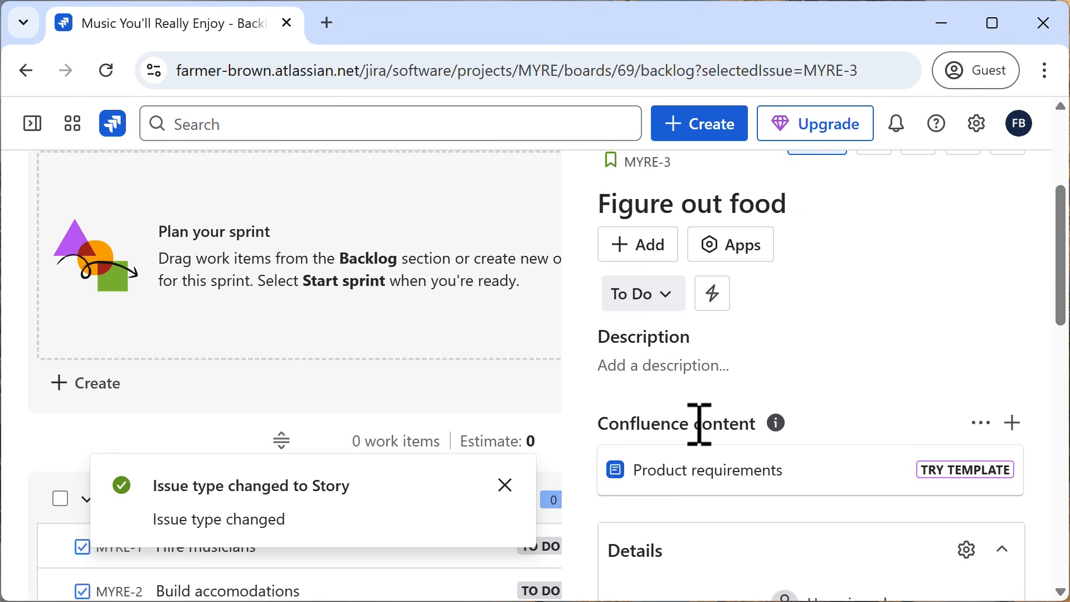
Step: Give the story the description "As a festival goer, I want to have access to lots of delicious food, so that I can enjoy the music more"
left_click(672, 371)
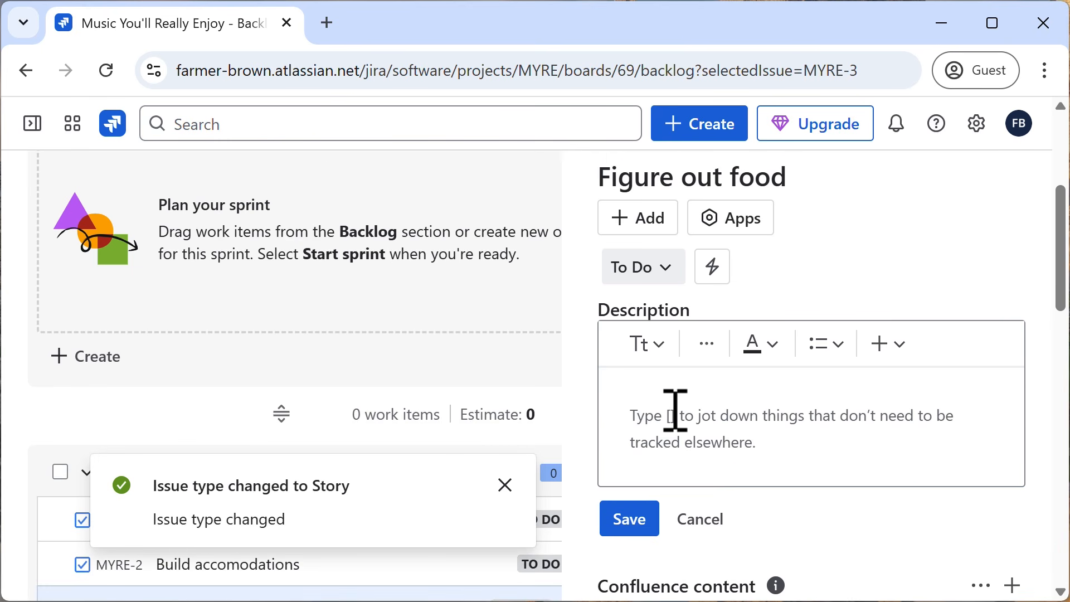
type("A")
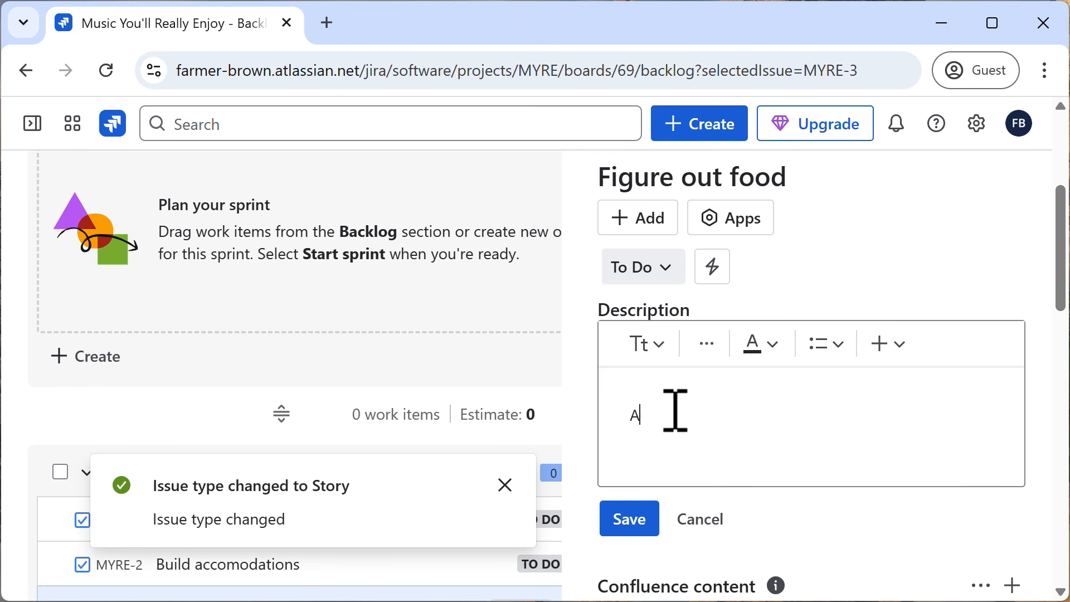
type("s a fest")
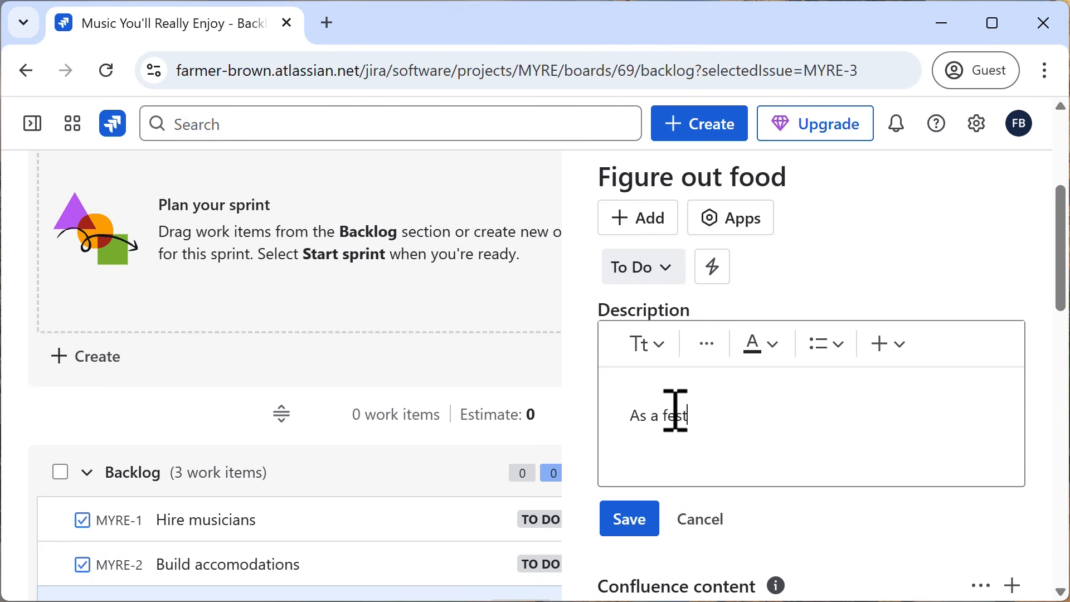
type("ival goer, I want to have ac")
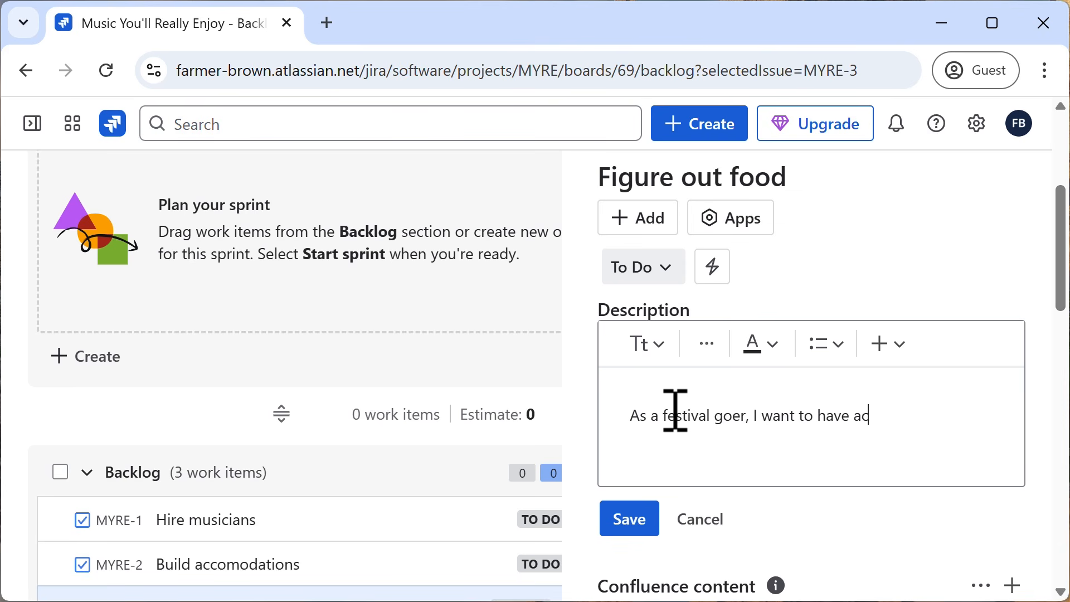
type("cess to lots of de")
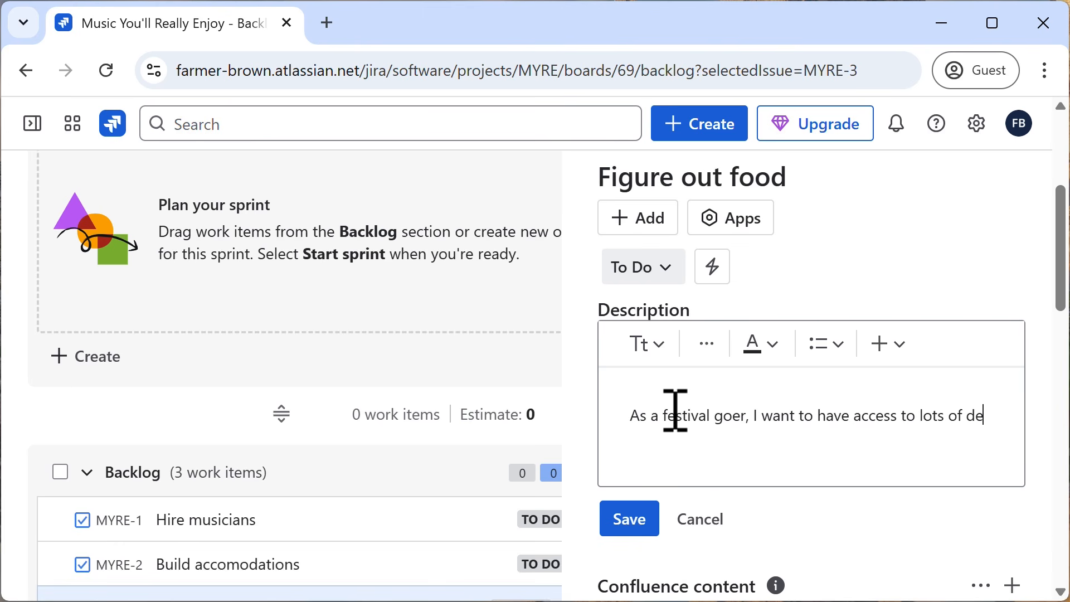
type("licious fo")
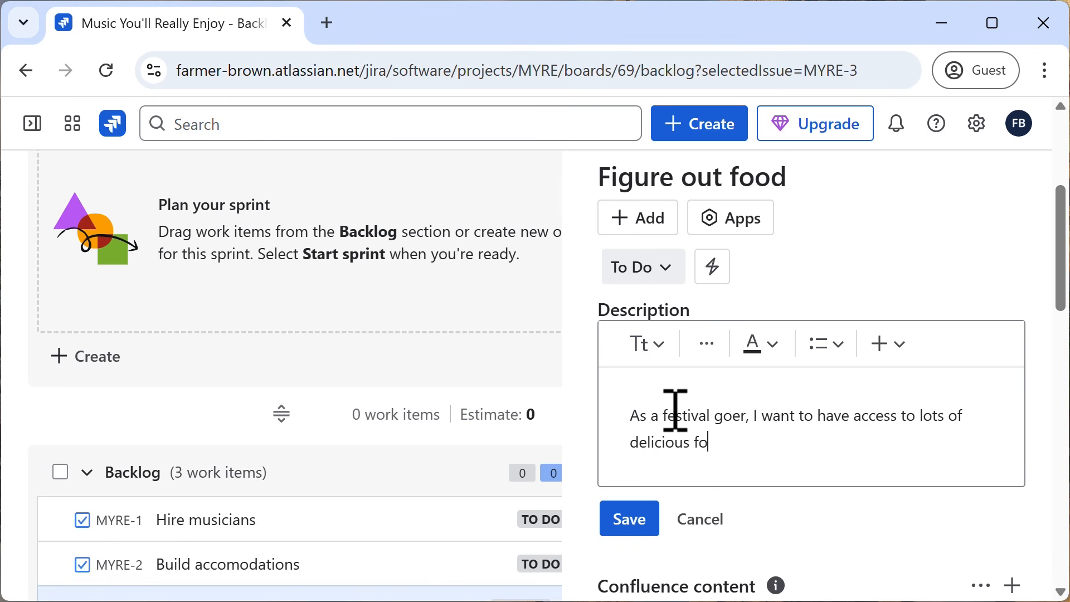
type("od, so that I can enjy")
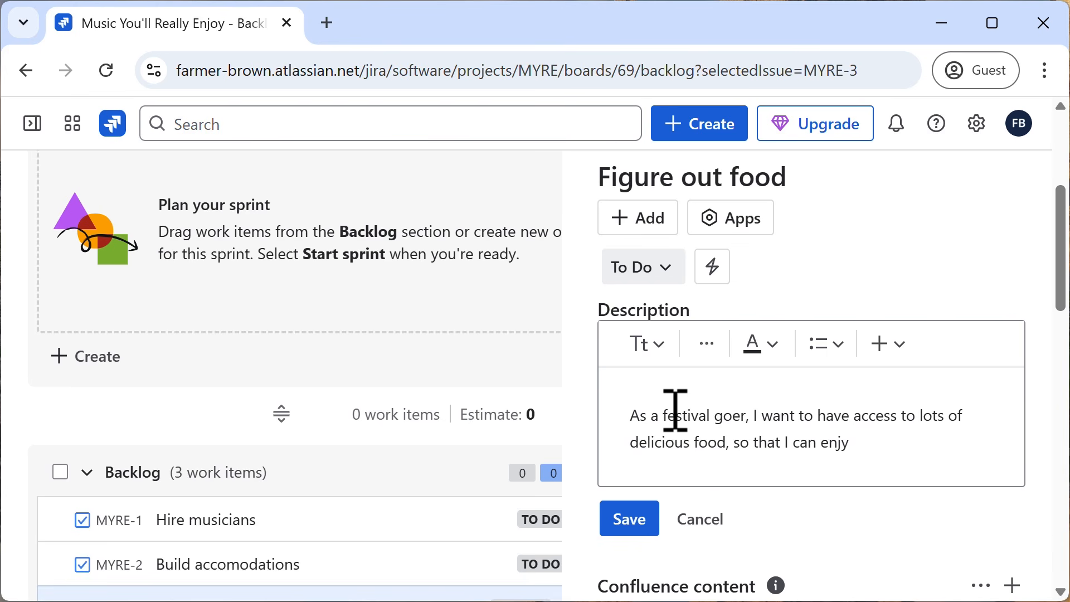
key("BackSpace")
key("BackSpace")
type("joy the music more")
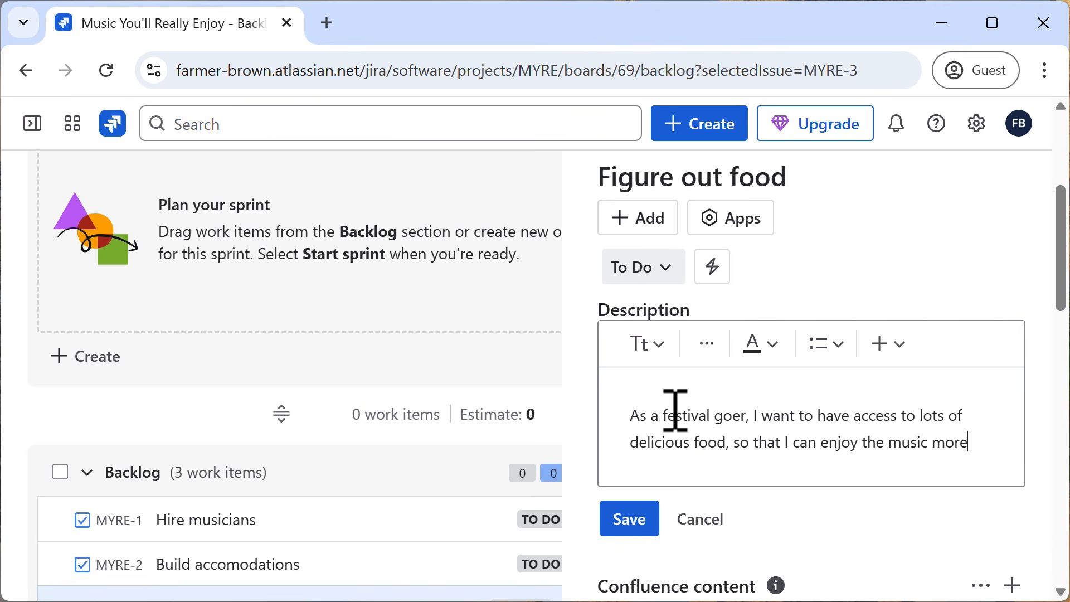
left_click(639, 533)
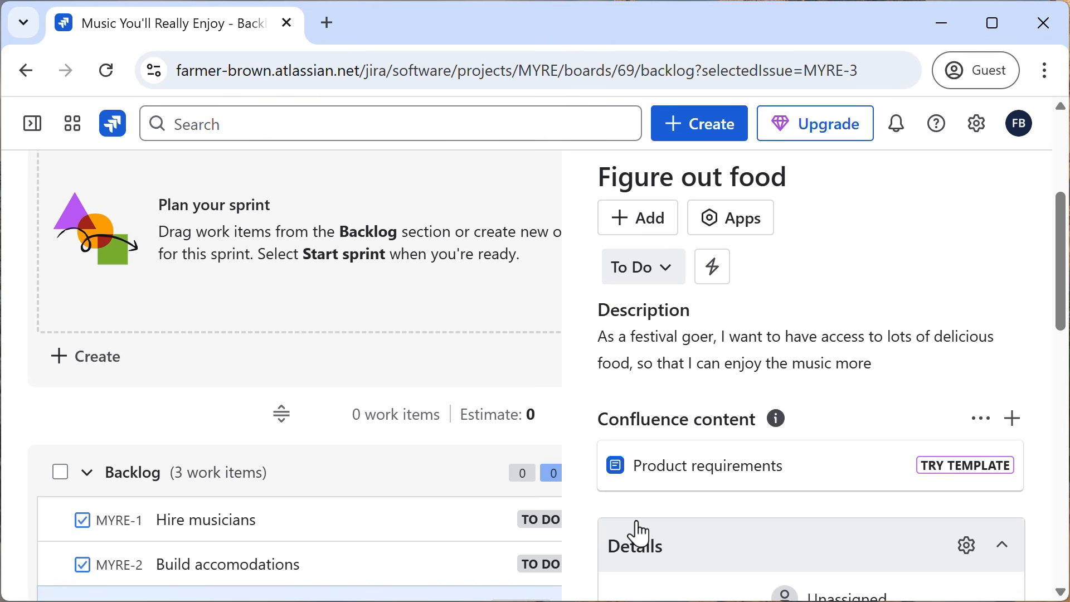
Step: Look through the story's detail fields, automation and activity sections, and close the work item to return to the backlog
scroll(848, 392, "down", 5)
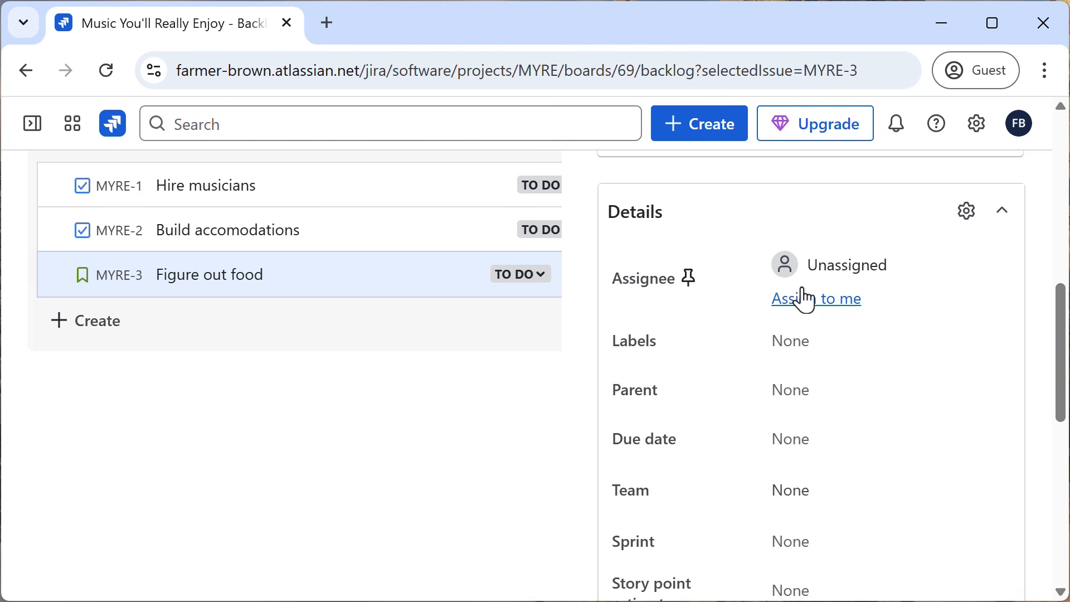
scroll(814, 412, "down", 4)
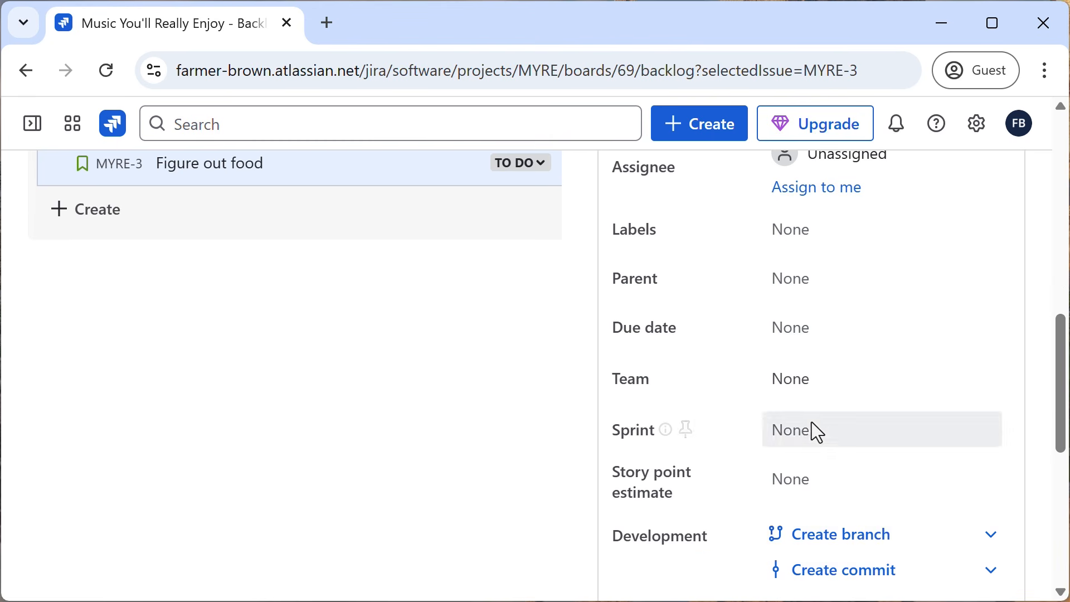
scroll(823, 465, "down", 2)
scroll(817, 453, "up", 2)
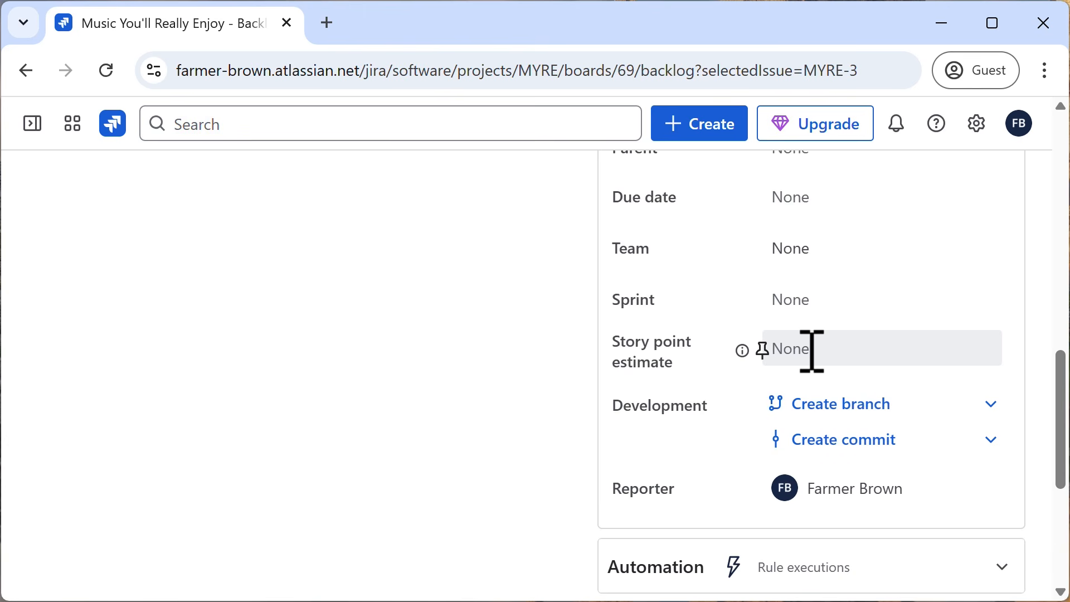
scroll(824, 347, "down", 6)
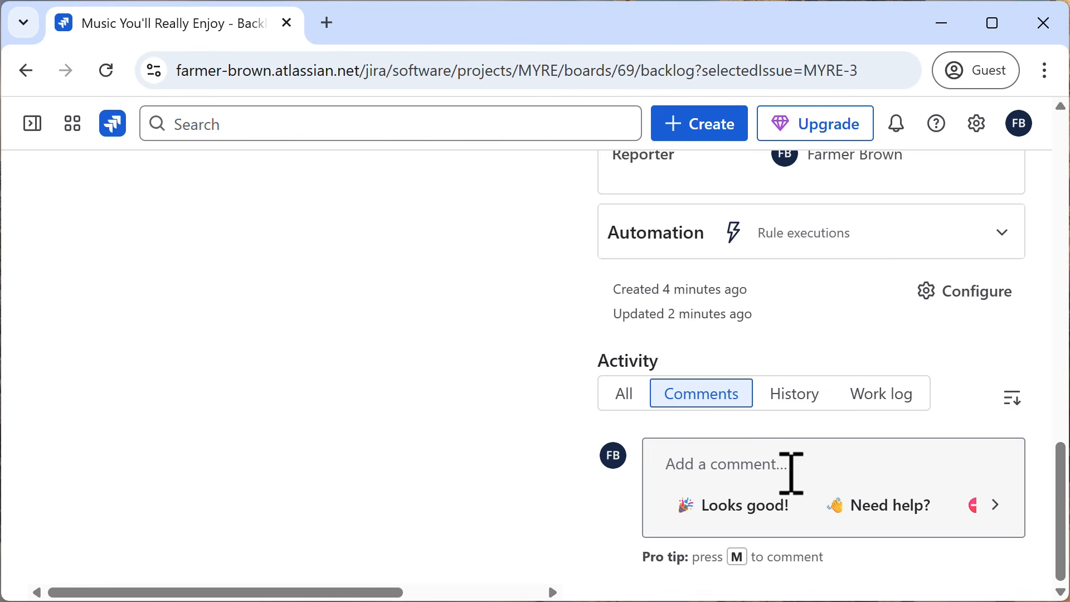
key("Escape")
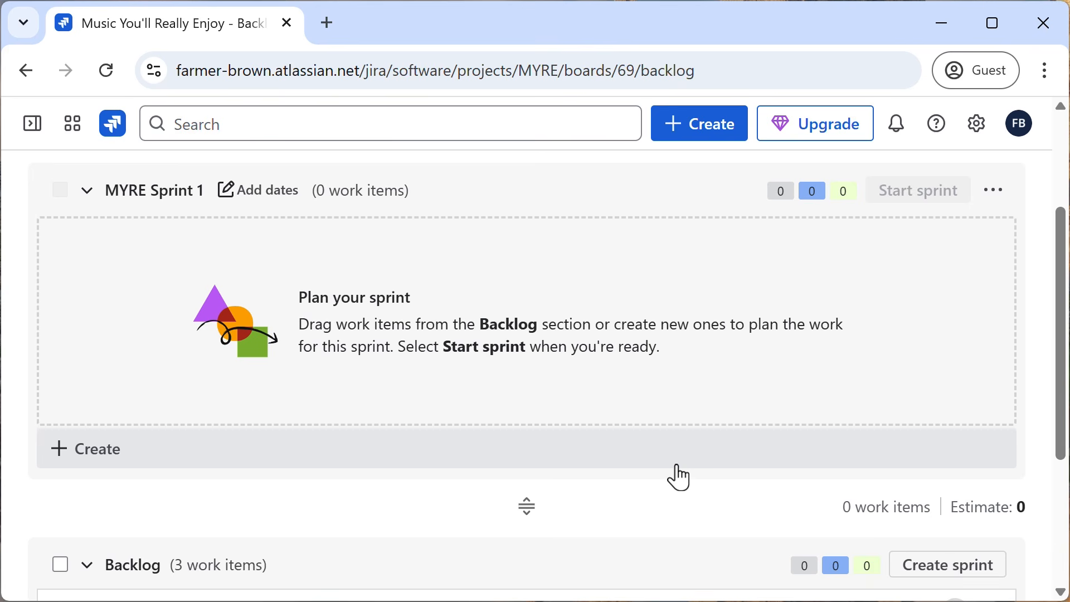
scroll(680, 473, "up", 3)
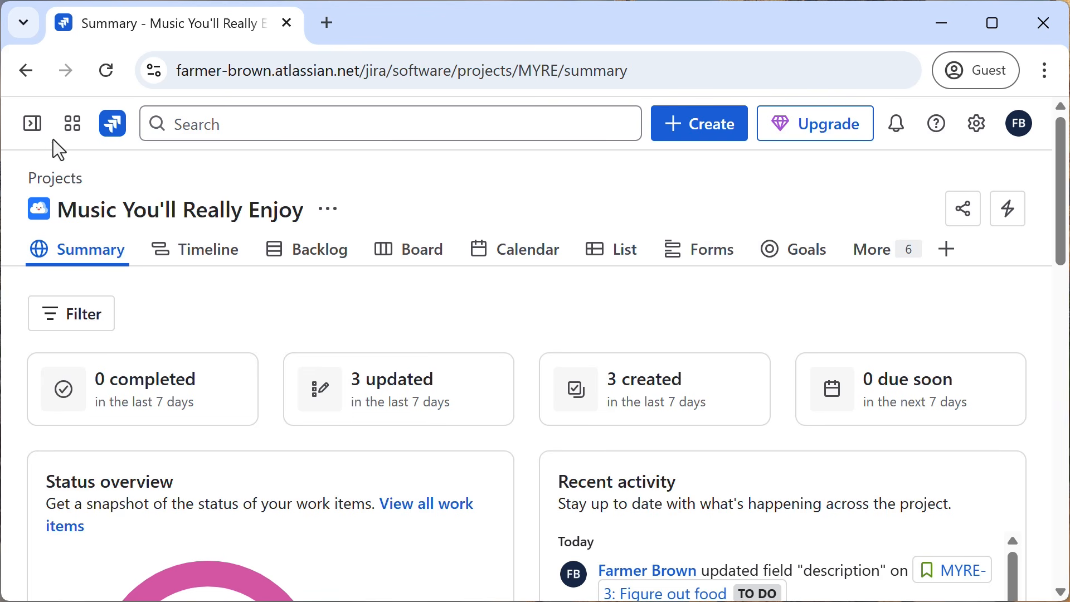
Step: Open the project settings of "Music You'll Really Enjoy" and expand its list of work types
left_click(31, 128)
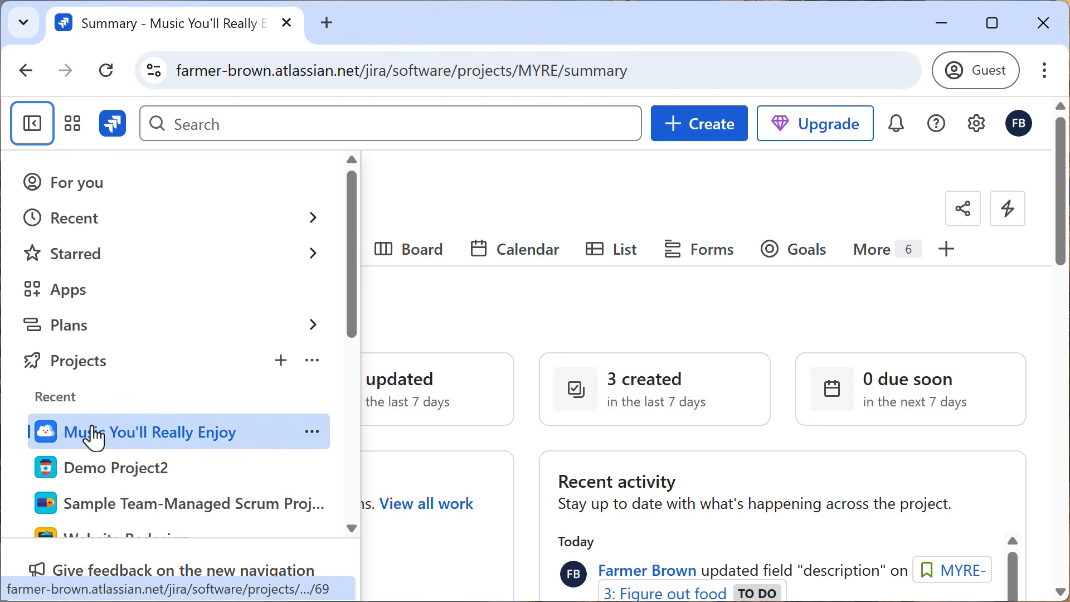
left_click(313, 435)
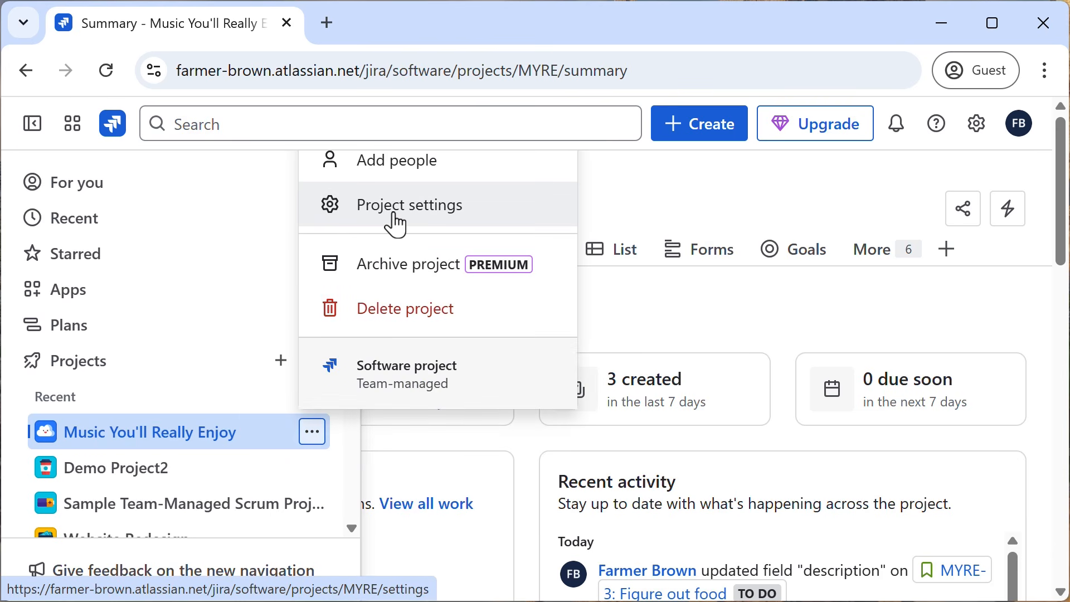
left_click(395, 215)
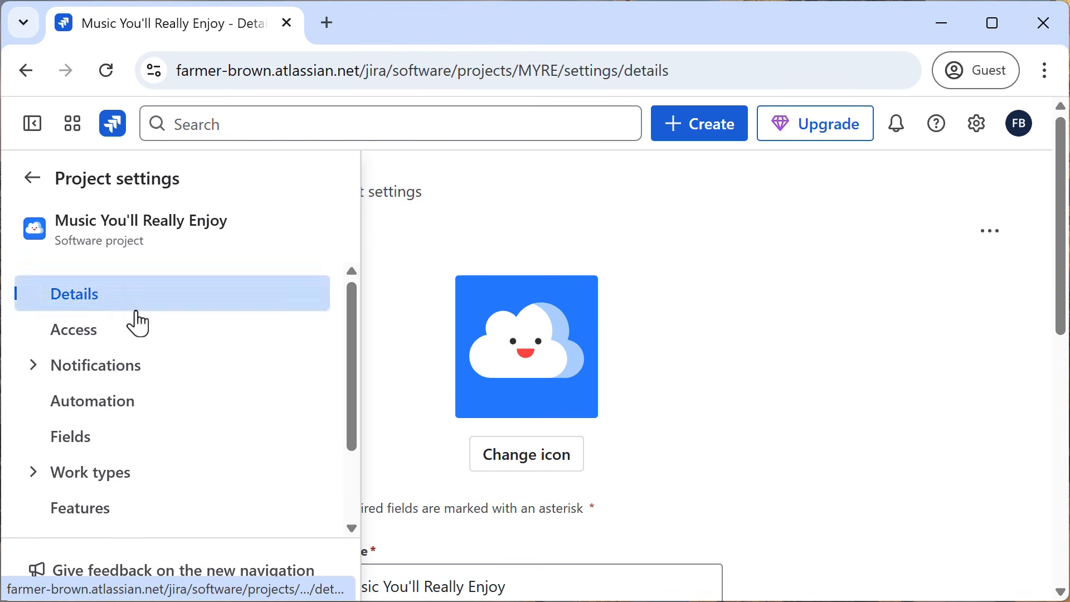
left_click(37, 484)
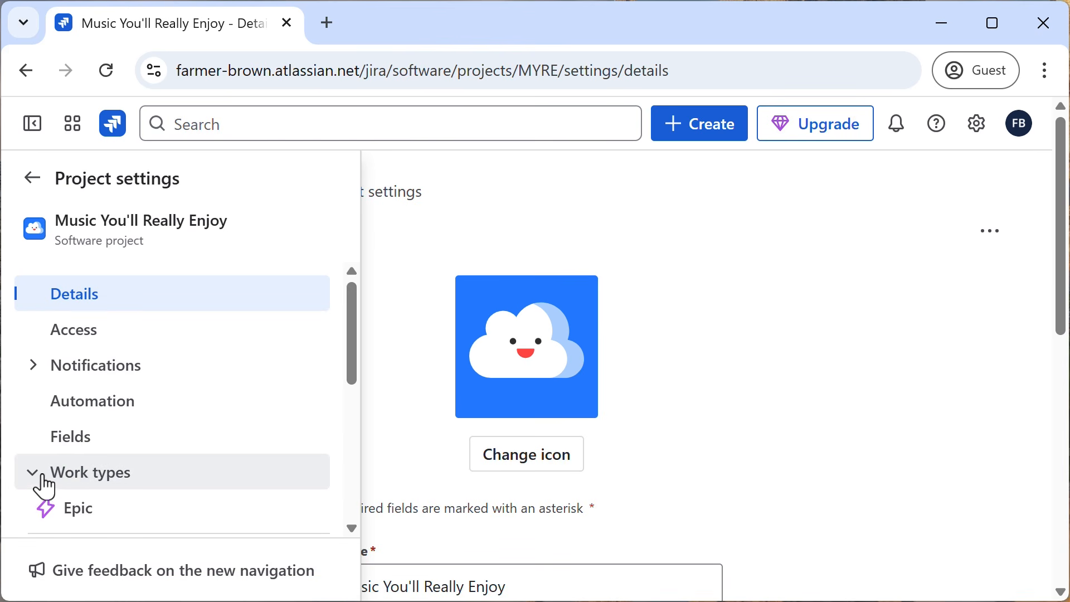
scroll(186, 429, "down", 5)
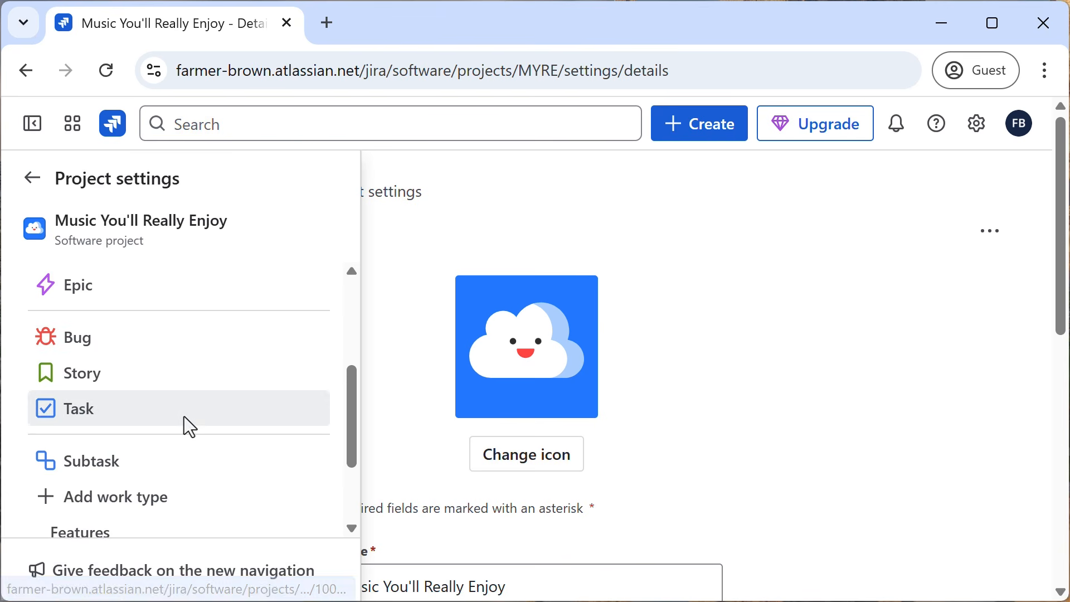
scroll(186, 429, "down", 2)
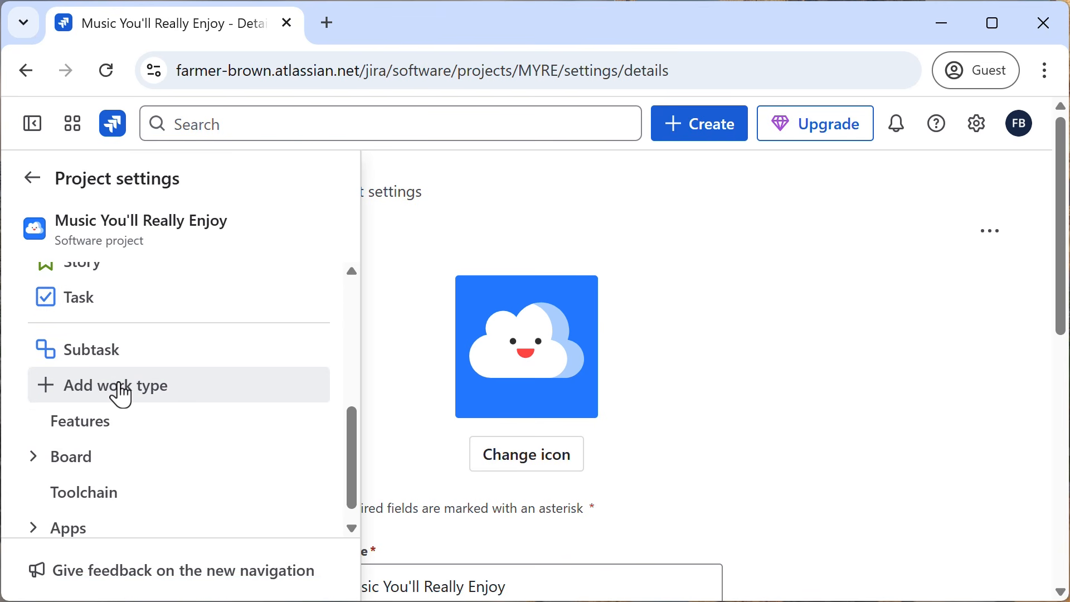
Step: Start a new work type named "customer complaint" with the description "used to track customer-reported issues"
left_click(122, 393)
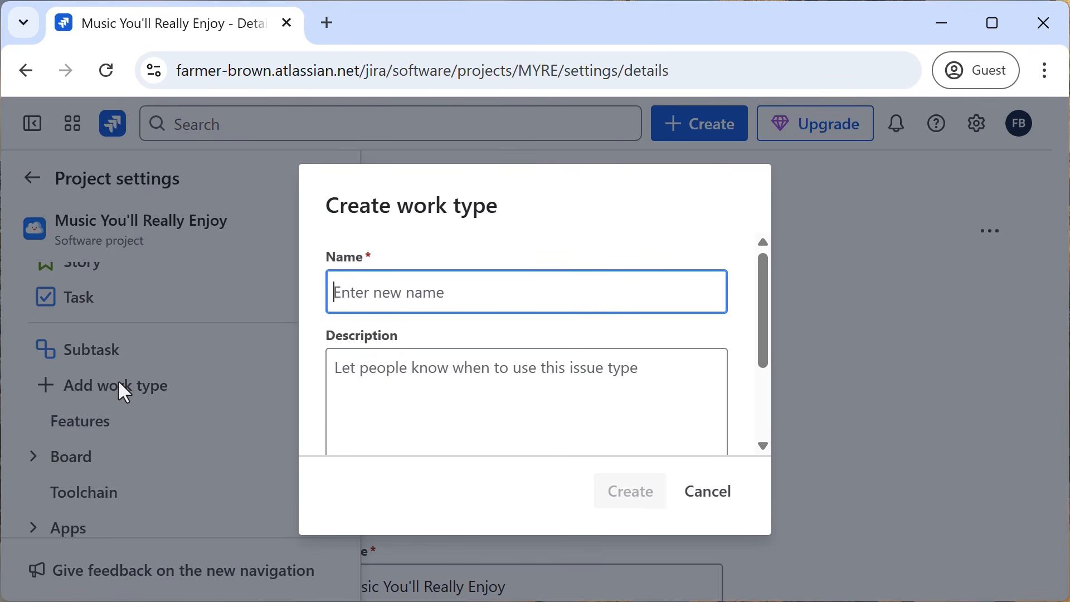
type("cus")
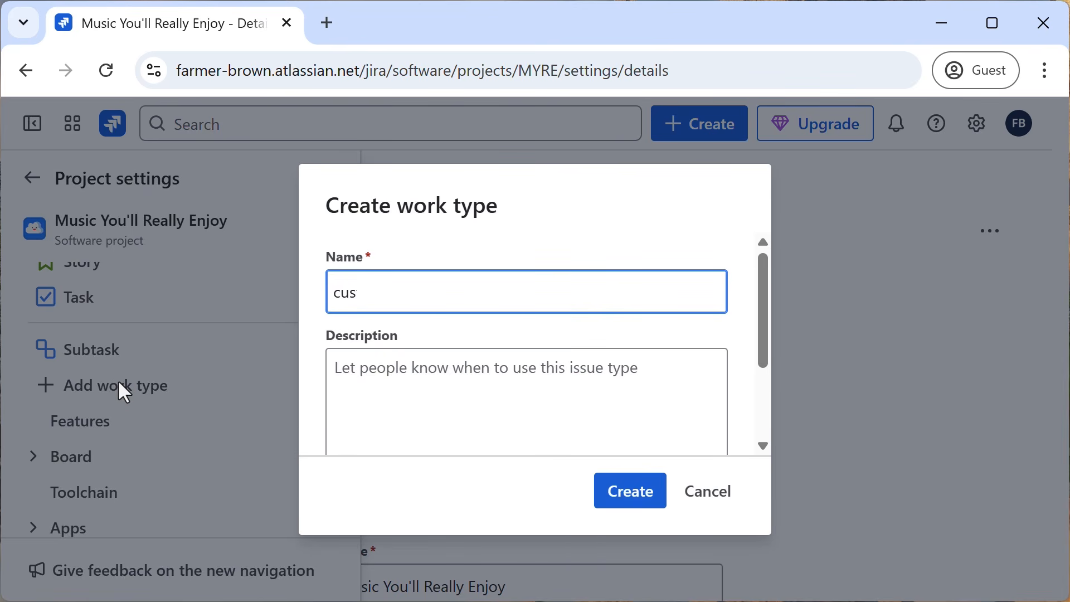
type("tomer complaint")
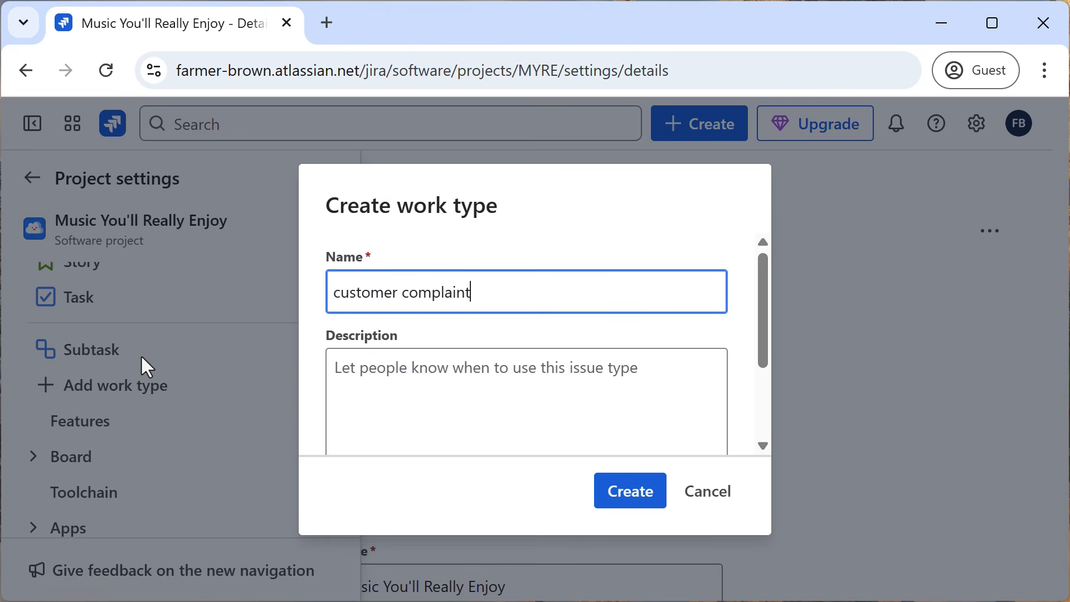
left_click(411, 401)
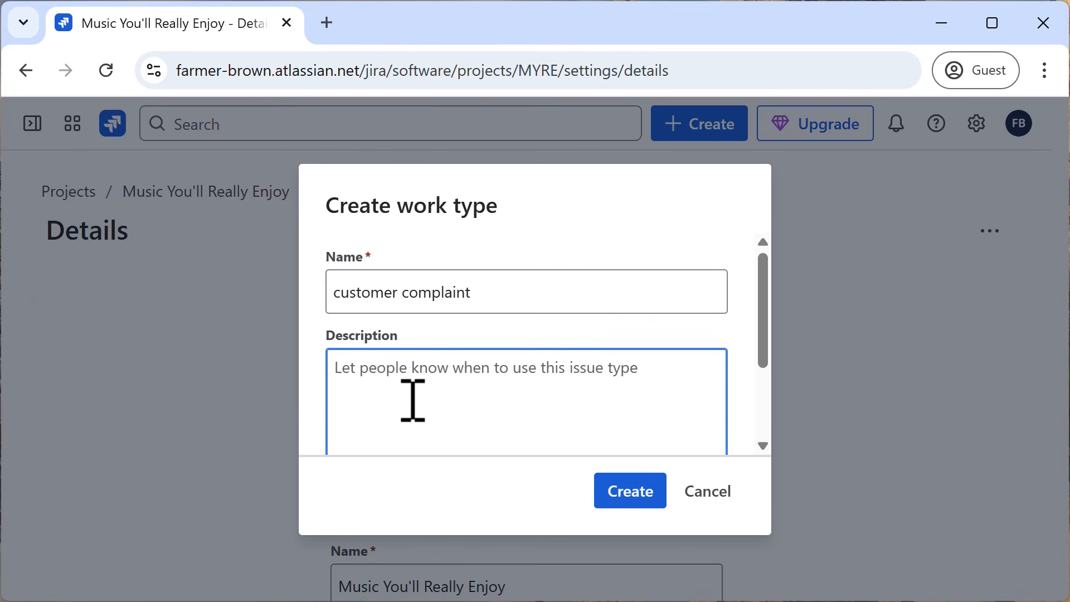
type("used to ")
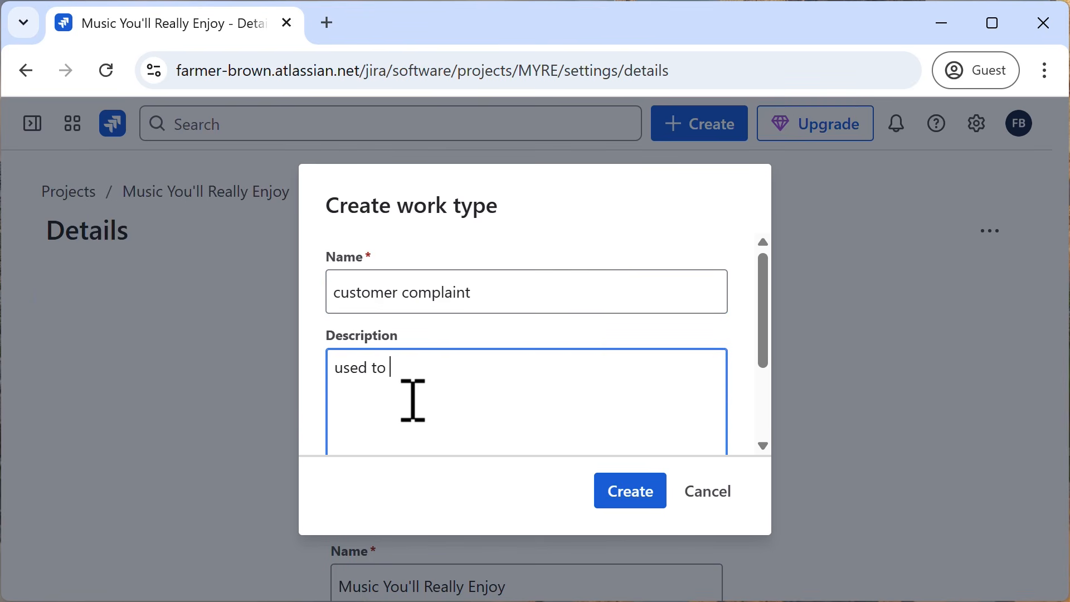
type("track customer-repo")
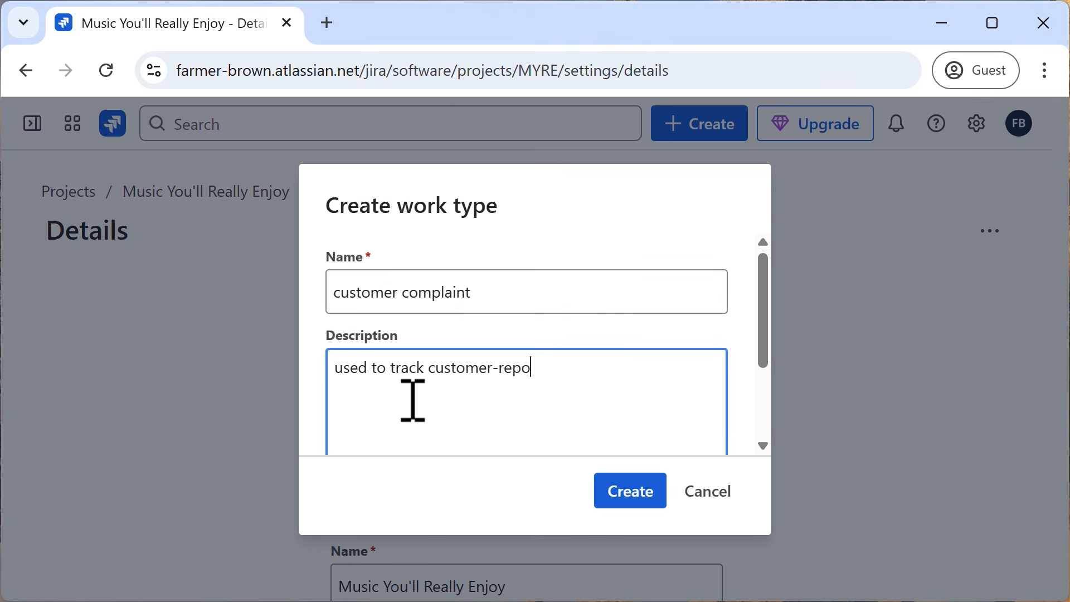
type("rted issues")
Step: Choose the orange exclamation mark from the default icons for the new work type and create it
left_click_drag(770, 364, 754, 412)
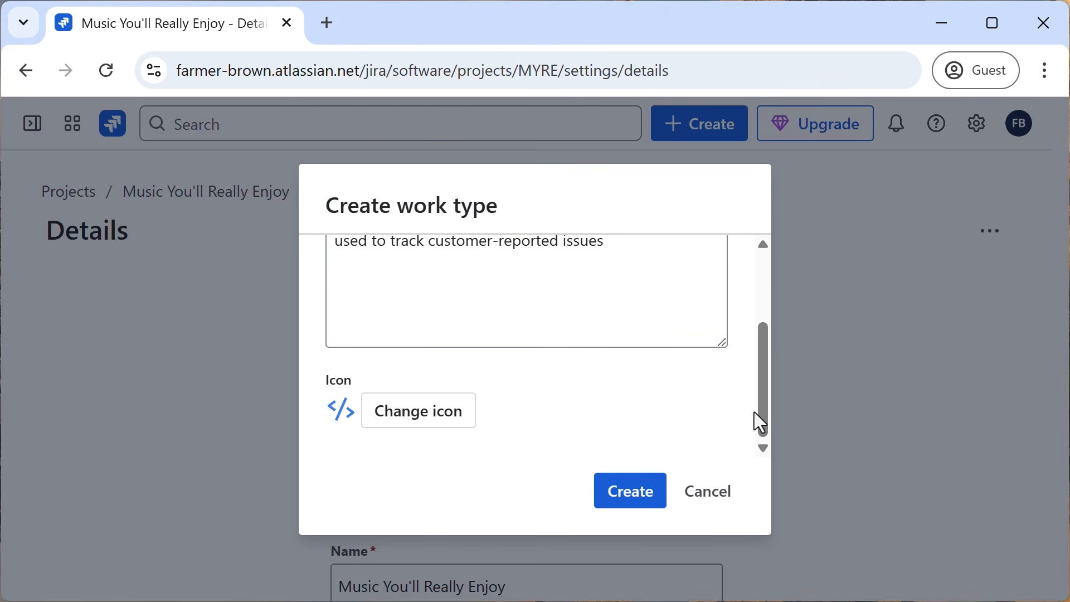
left_click(416, 412)
scroll(619, 387, "down", 2)
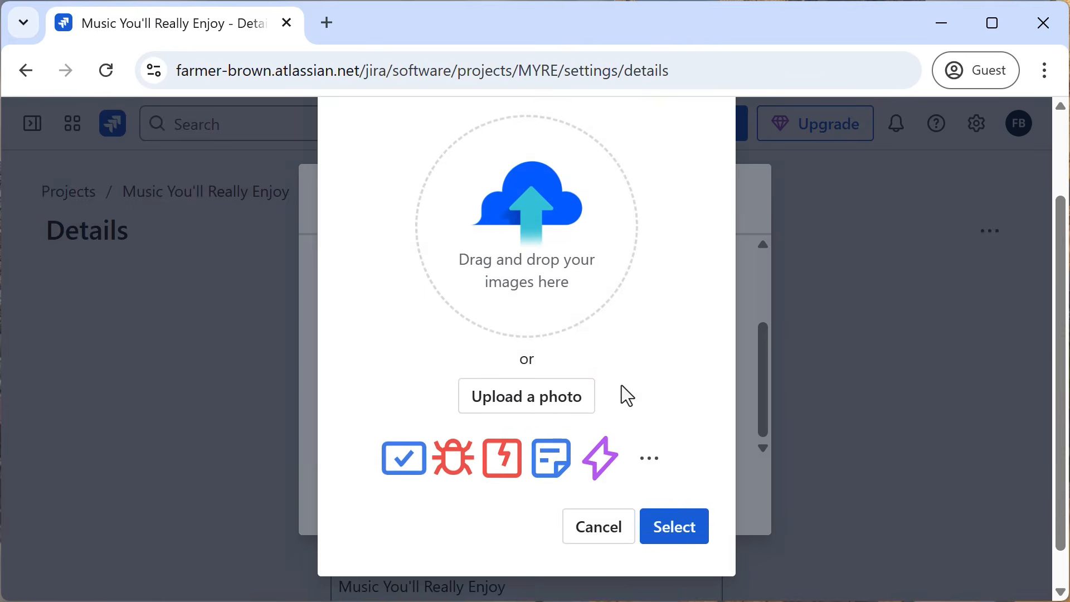
left_click(650, 473)
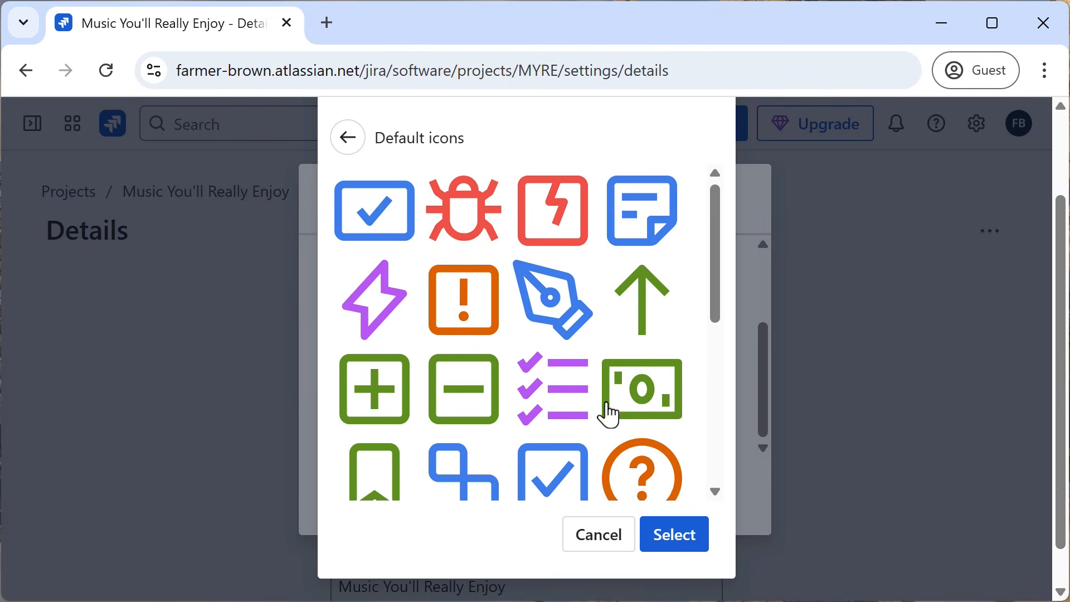
scroll(535, 313, "down", 2)
left_click(462, 208)
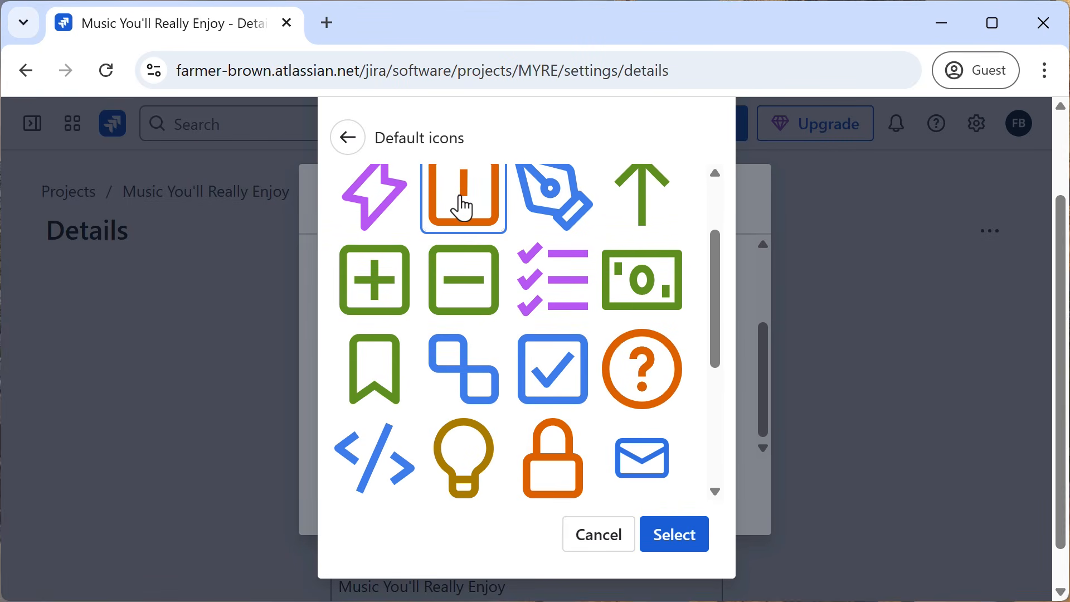
left_click(677, 535)
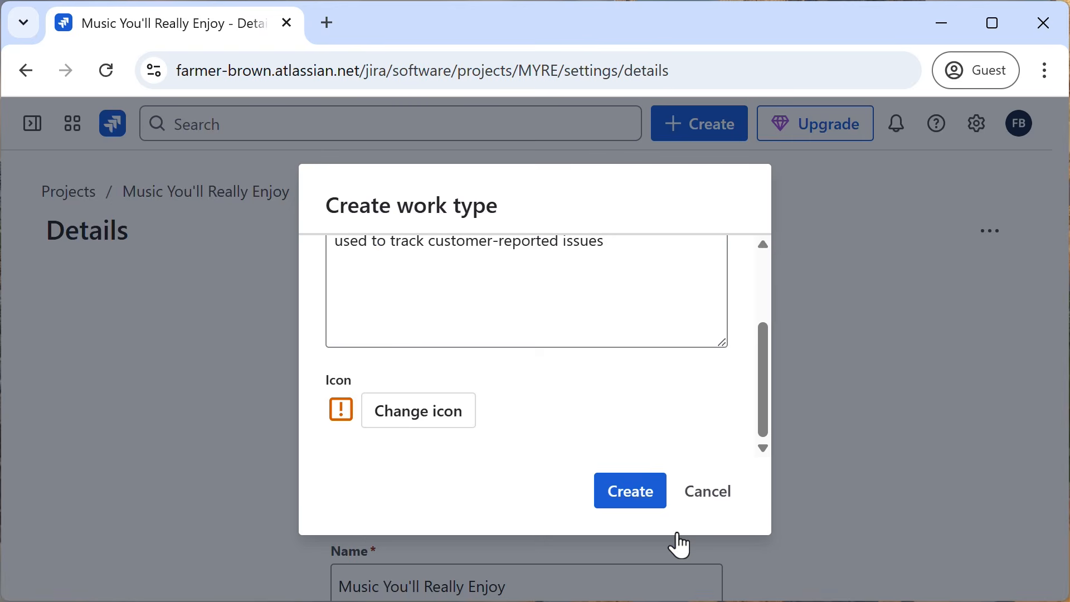
left_click(645, 505)
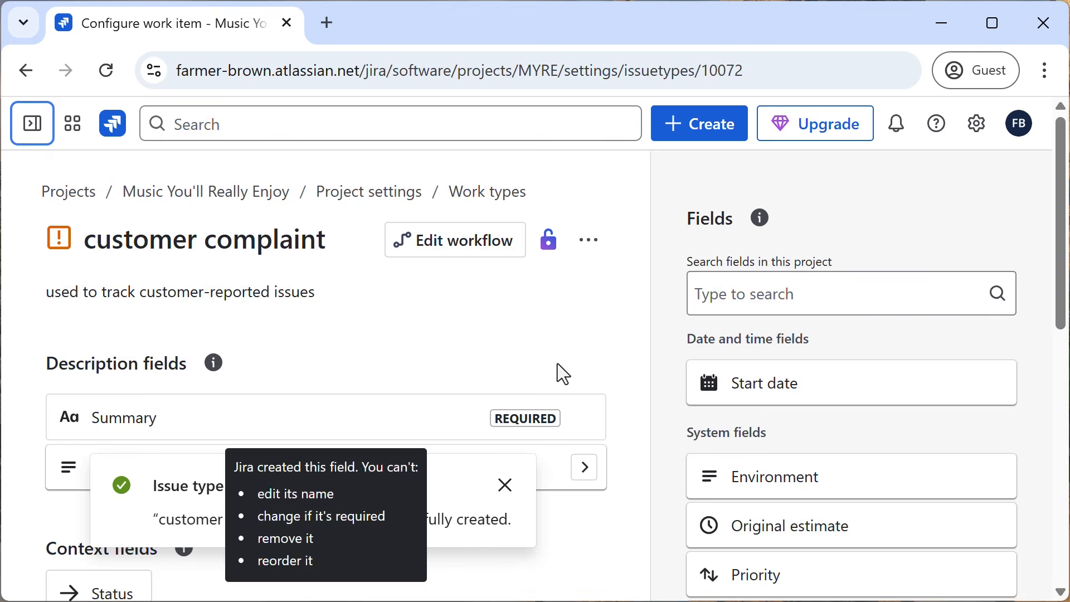
Step: Look over the description and context fields of the "customer complaint" work type and dismiss the creation notification
scroll(560, 368, "down", 2)
scroll(557, 363, "down", 2)
scroll(557, 362, "up", 2)
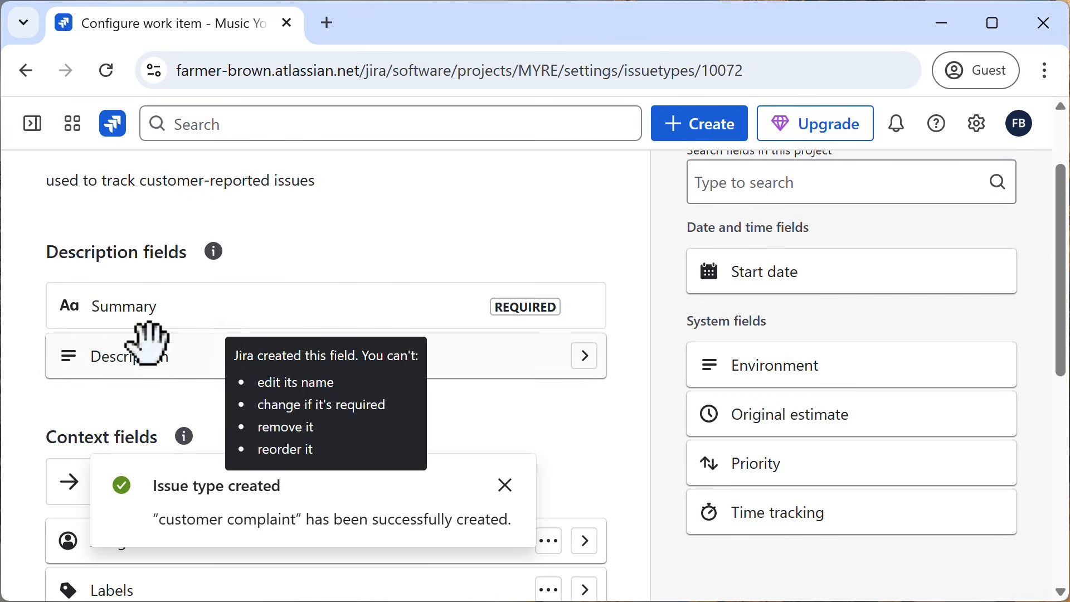
left_click(505, 485)
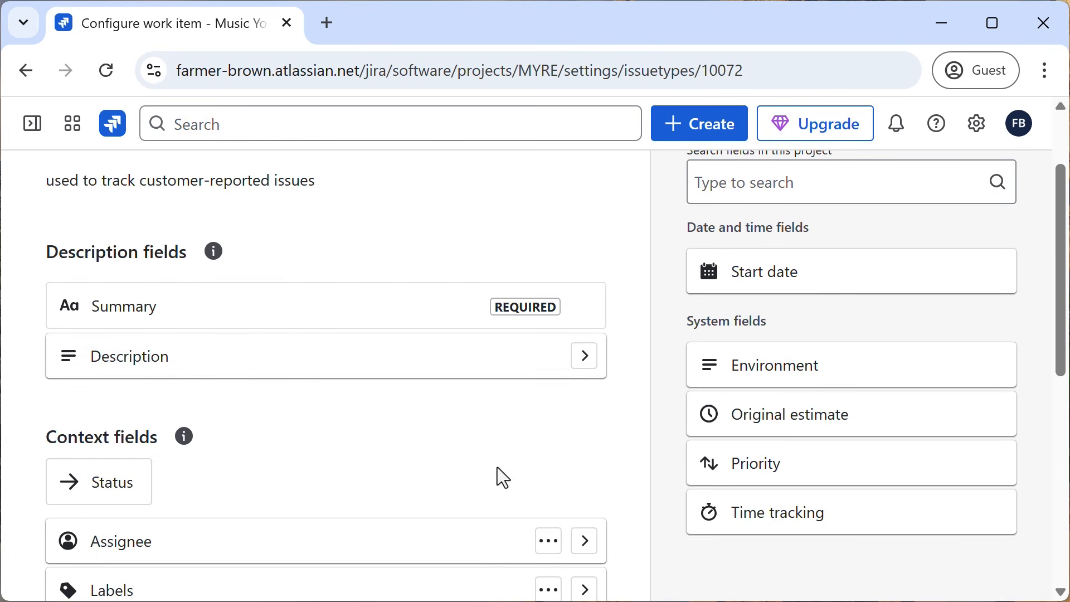
Step: Remove the Story point estimate field from the context fields of the "customer complaint" work type
scroll(327, 409, "down", 2)
scroll(263, 412, "down", 2)
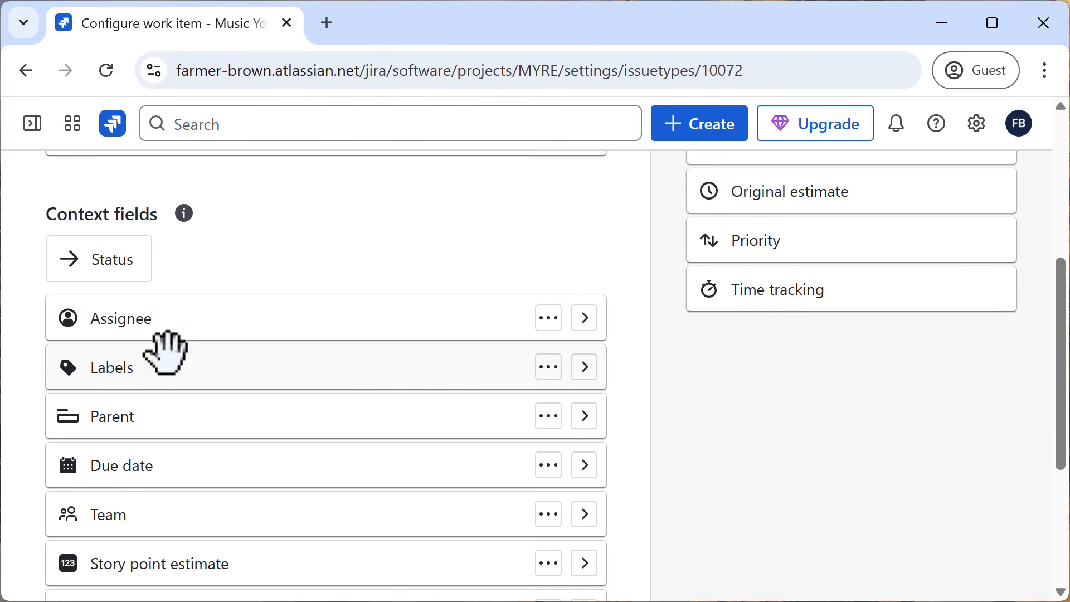
scroll(194, 467, "down", 2)
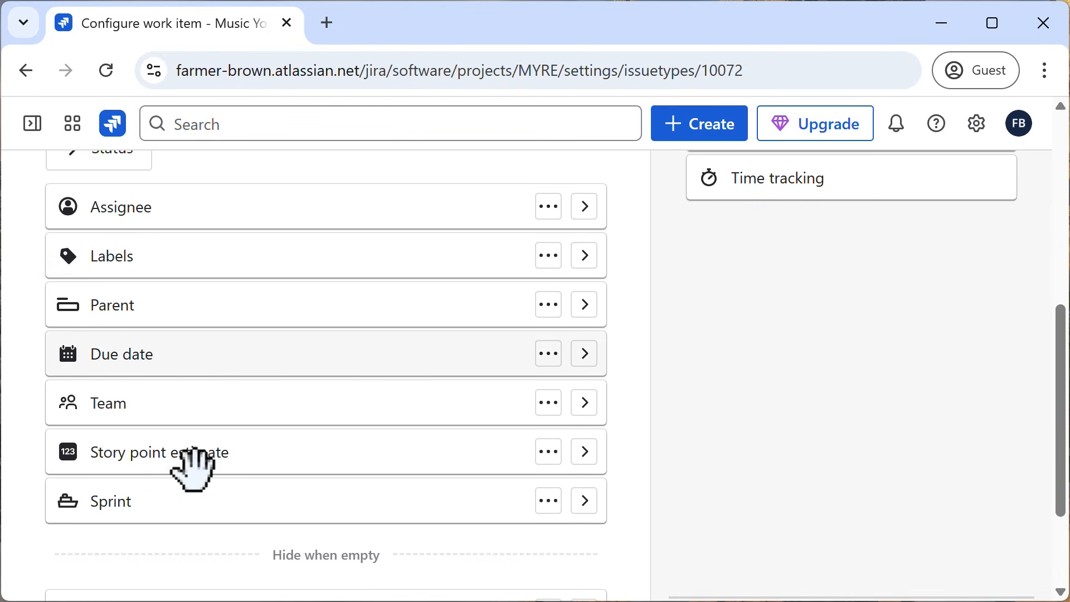
scroll(193, 467, "up", 2)
scroll(193, 467, "up", 6)
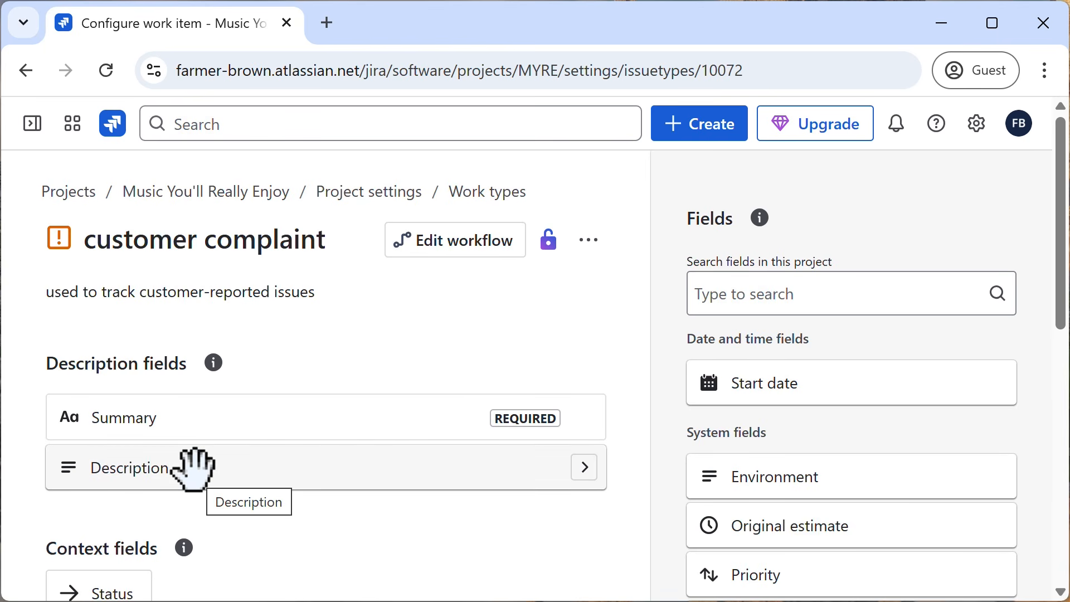
scroll(282, 471, "down", 8)
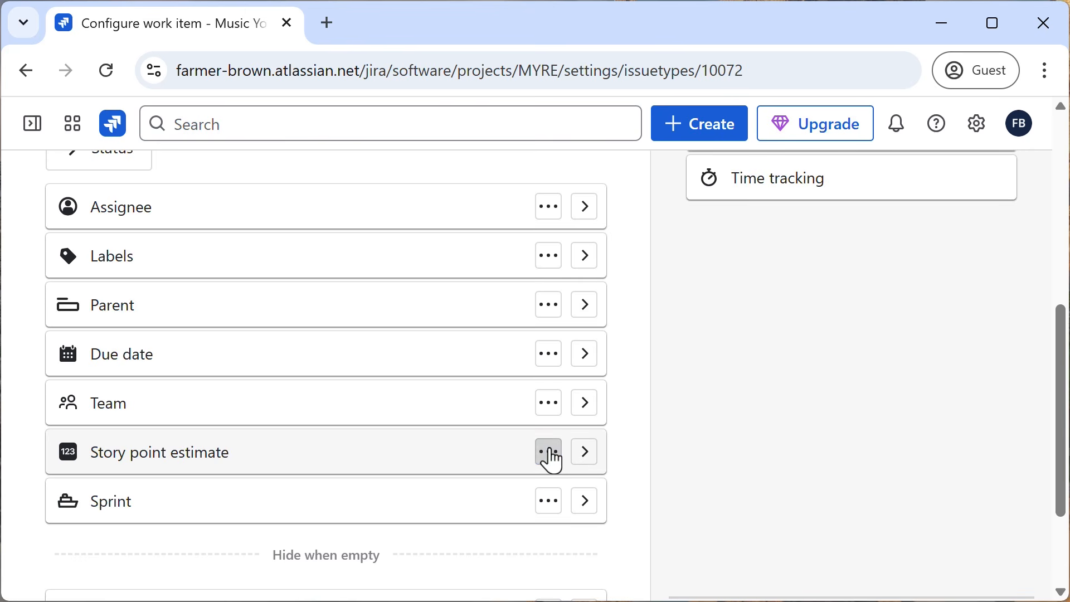
left_click(549, 454)
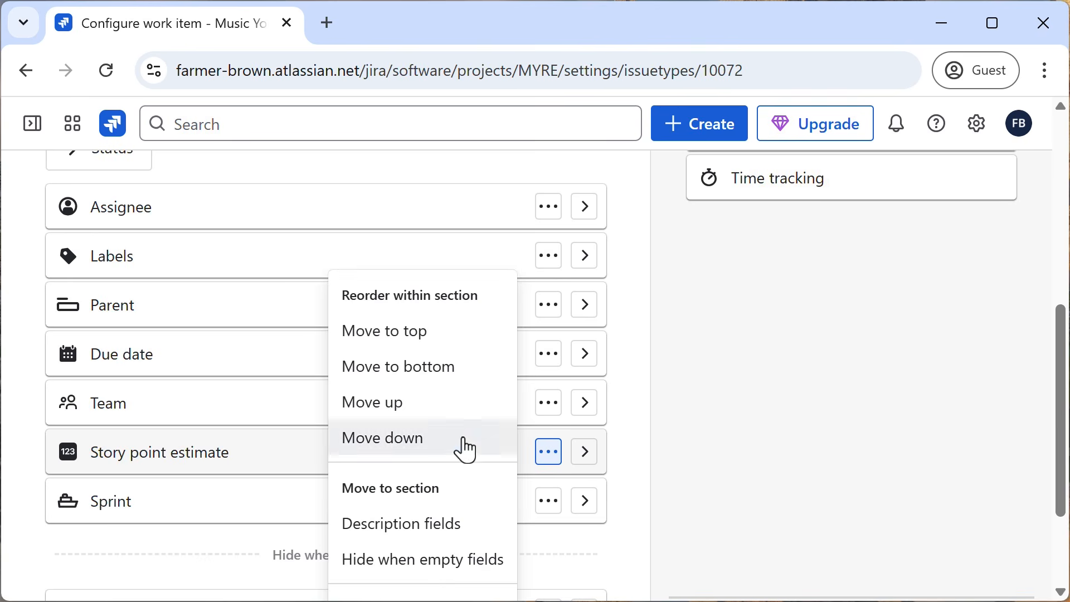
scroll(466, 446, "down", 2)
left_click(413, 456)
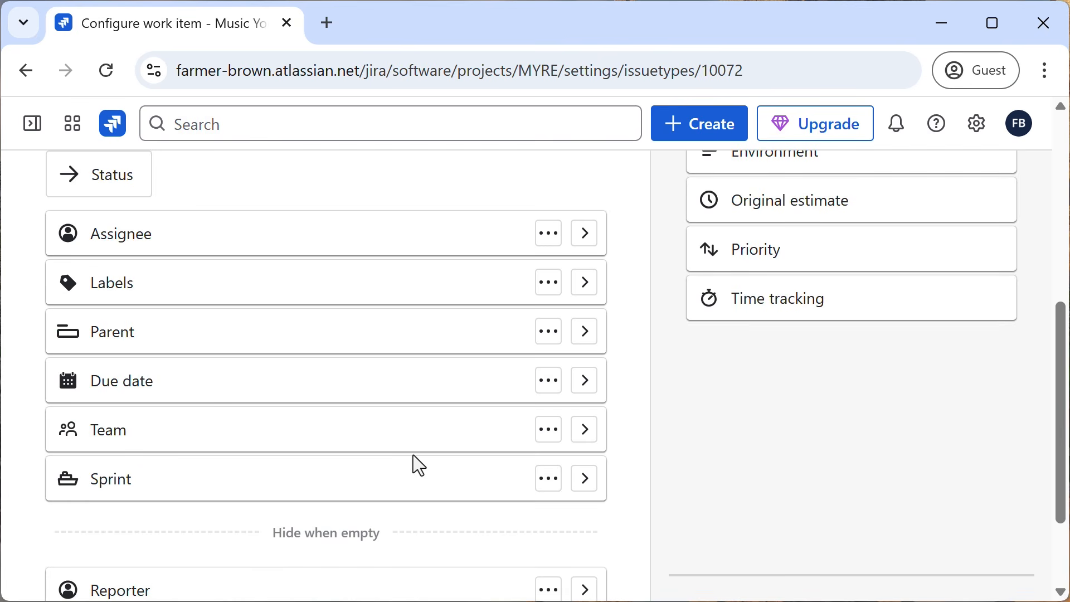
Step: Add the Priority system field to the description fields, placed below Description
scroll(769, 427, "up", 5)
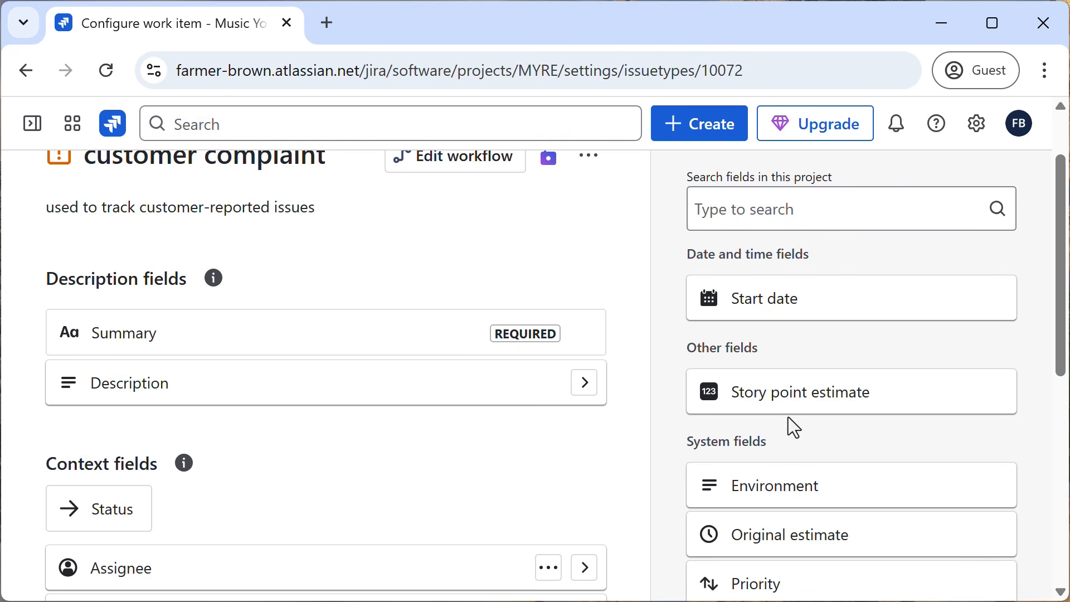
scroll(788, 417, "down", 2)
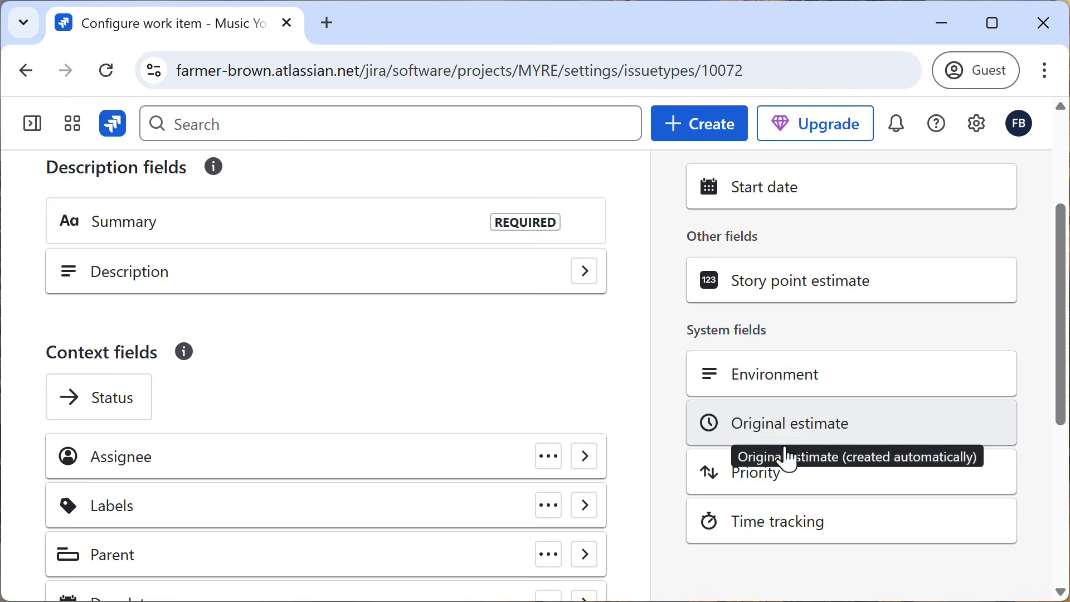
left_click_drag(755, 478, 304, 353)
left_click_drag(707, 466, 108, 349)
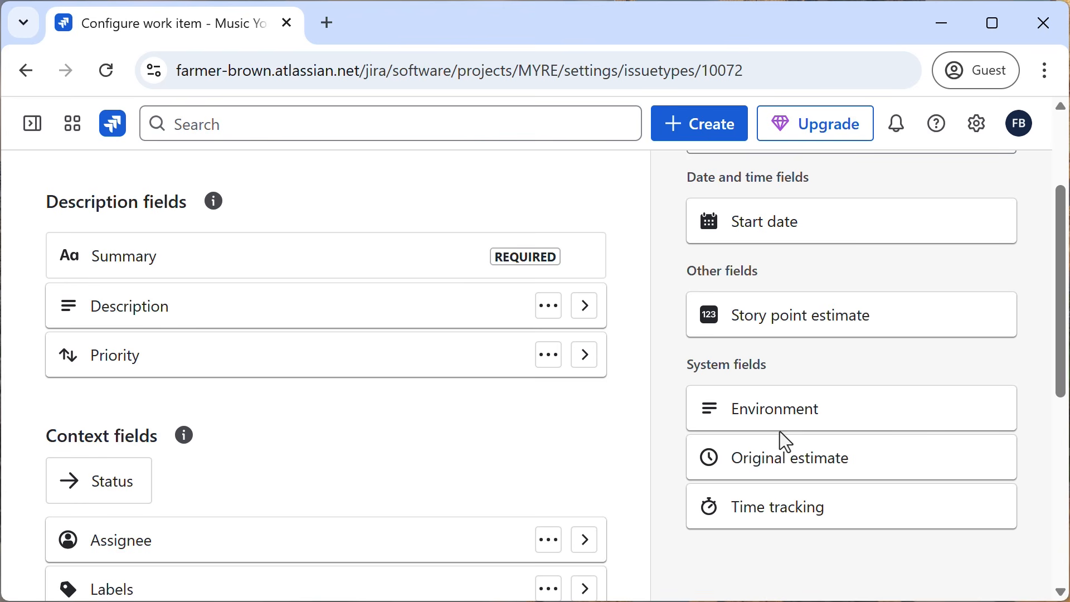
Step: Create a custom dropdown field named "ticket tier" in the description fields
scroll(597, 430, "down", 8)
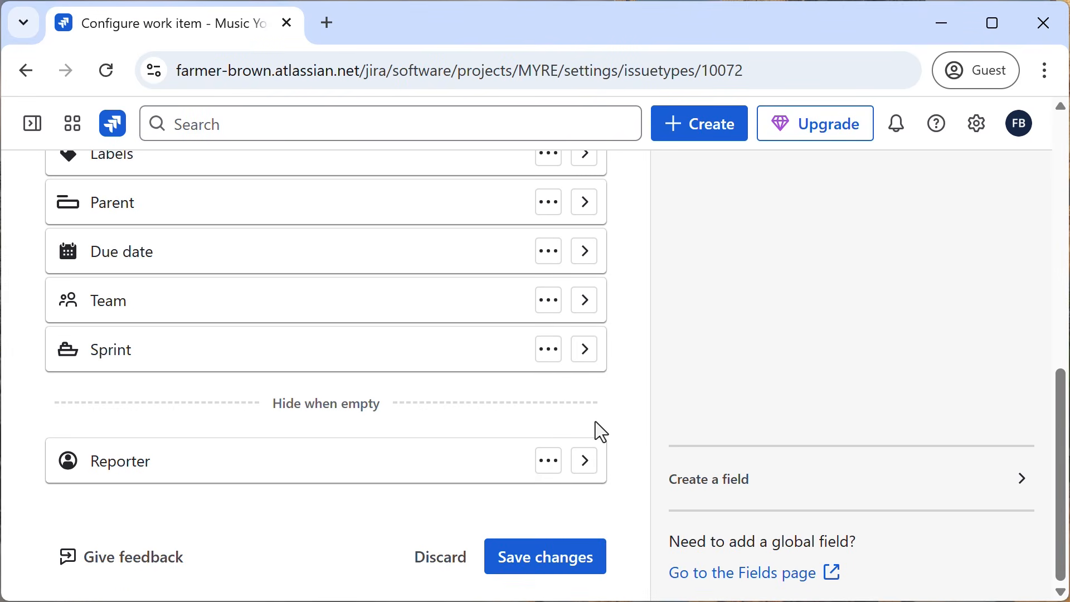
left_click(726, 490)
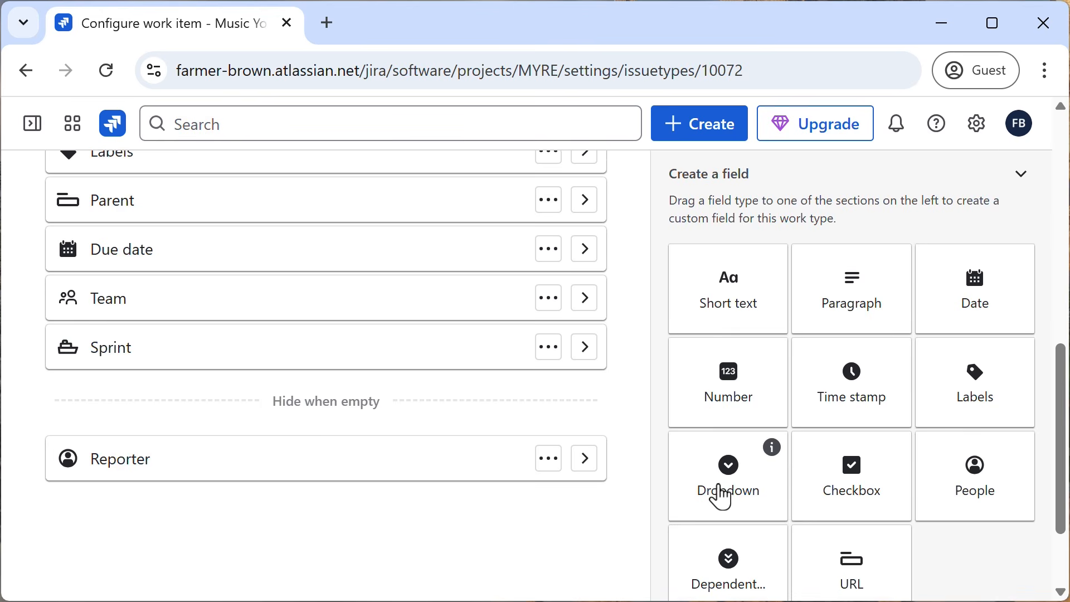
scroll(724, 495, "down", 2)
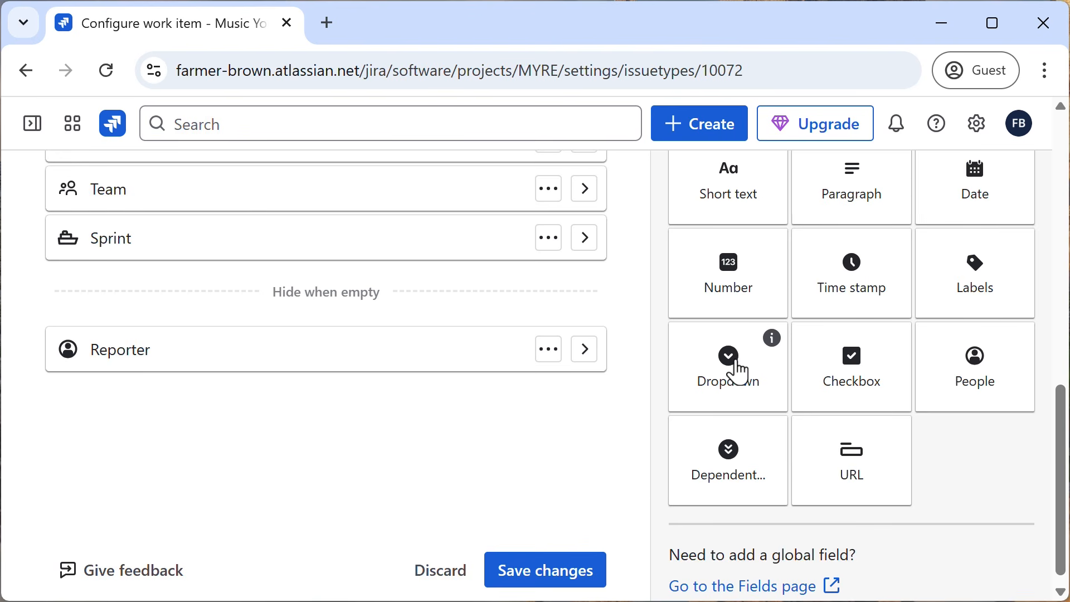
left_click(740, 373)
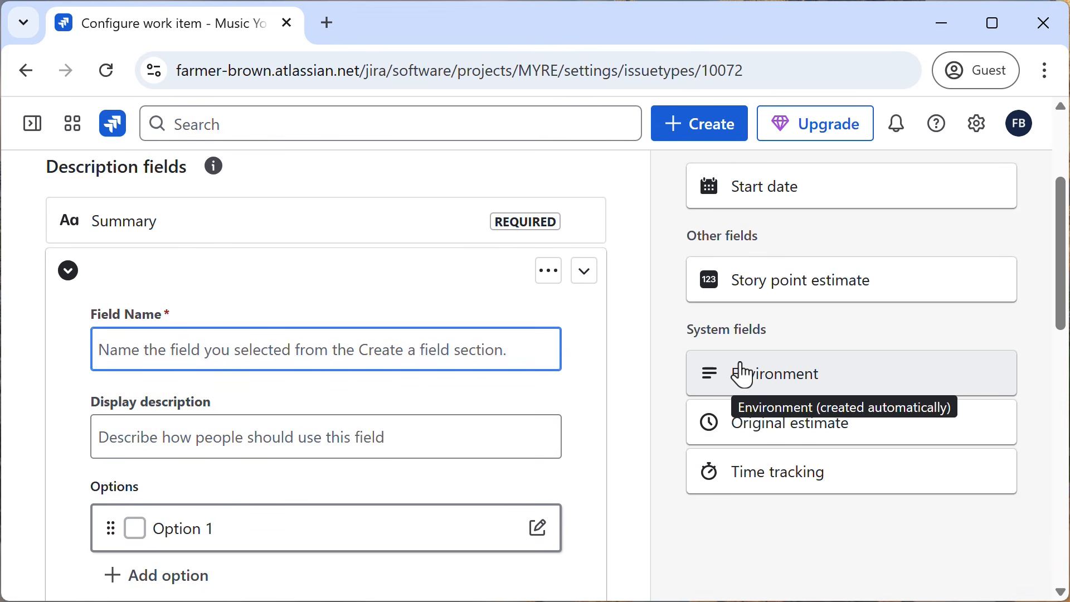
type("t")
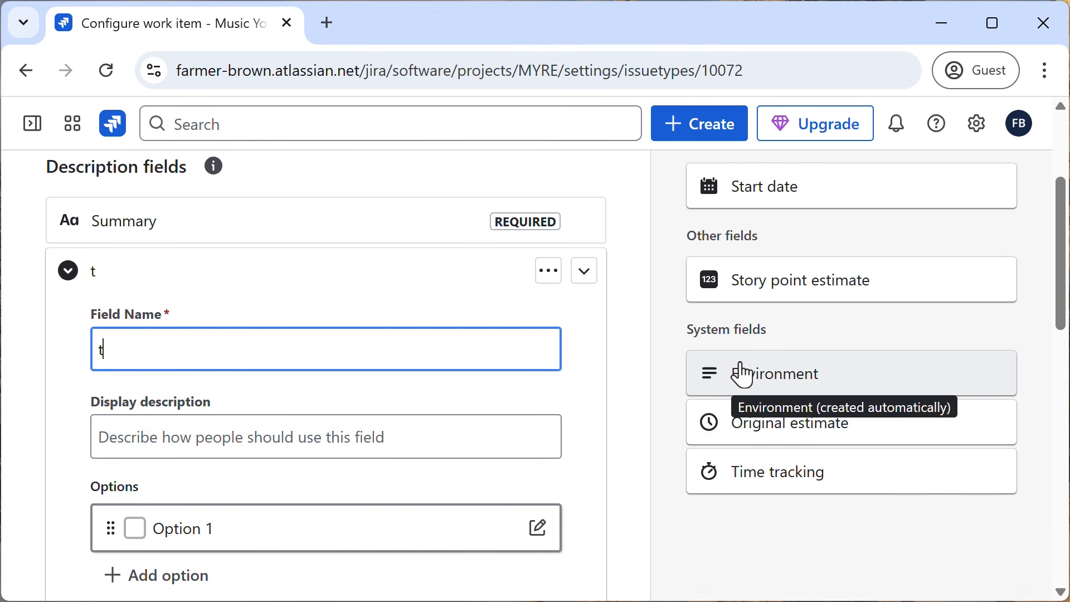
type("icket t")
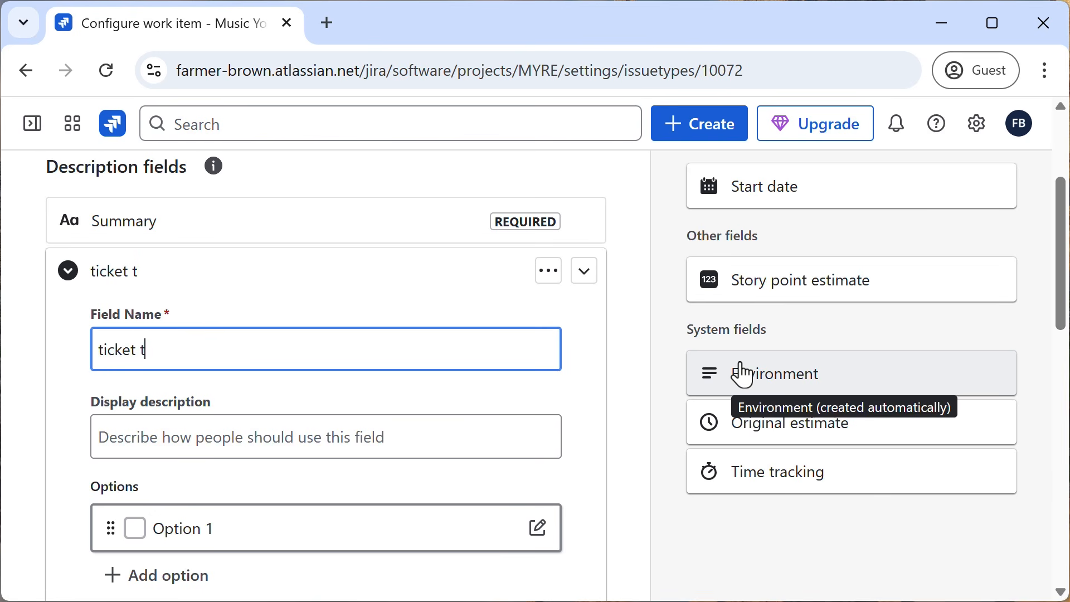
type("ier")
Step: Give the "ticket tier" dropdown the options silver, gold and vip
scroll(744, 375, "down", 2)
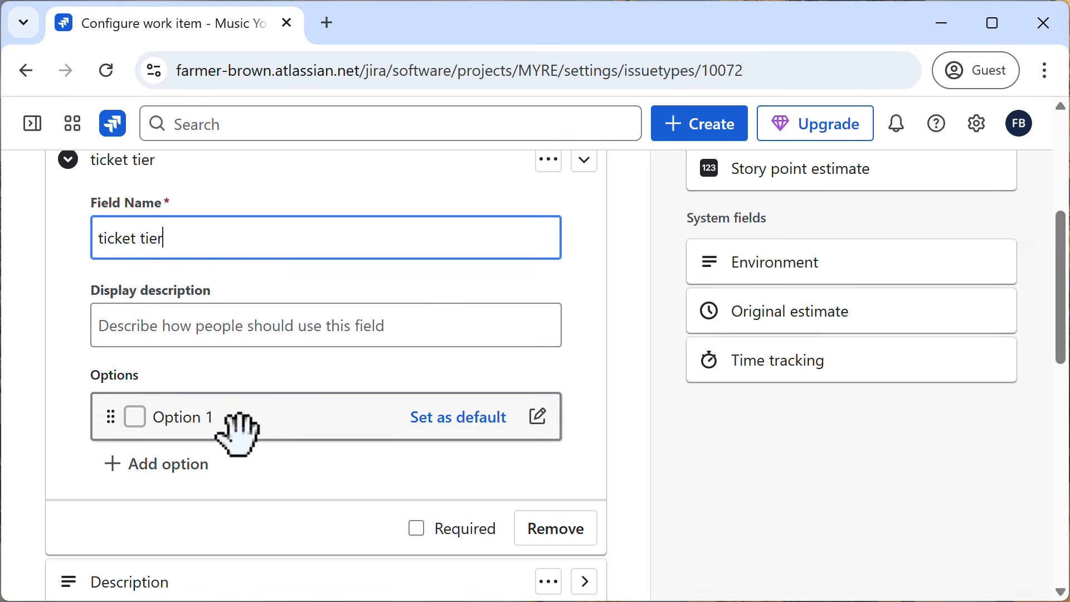
triple_click(190, 418)
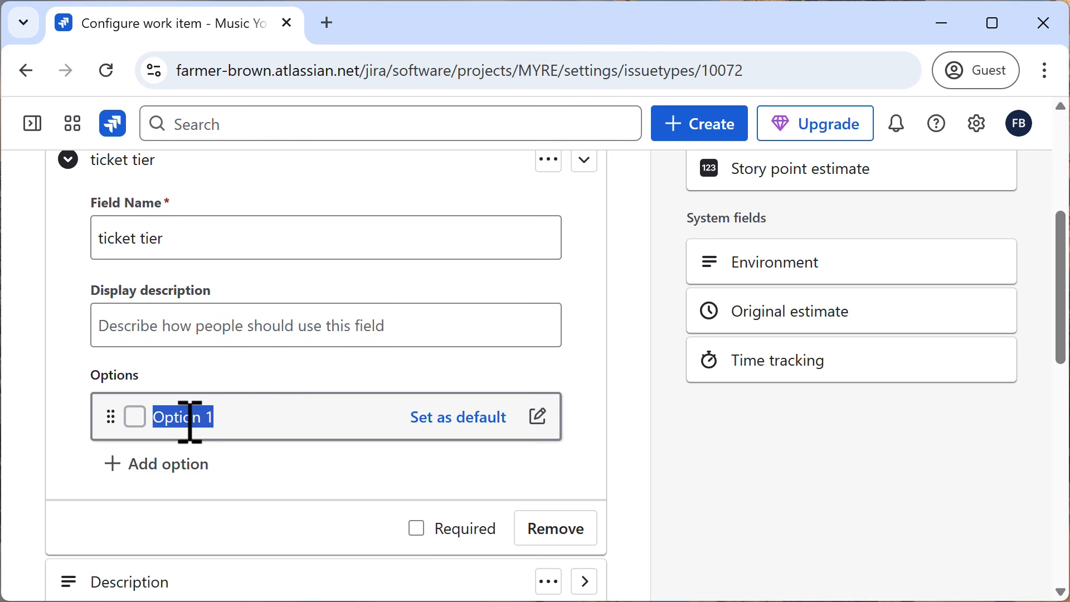
type("silver")
key("Return")
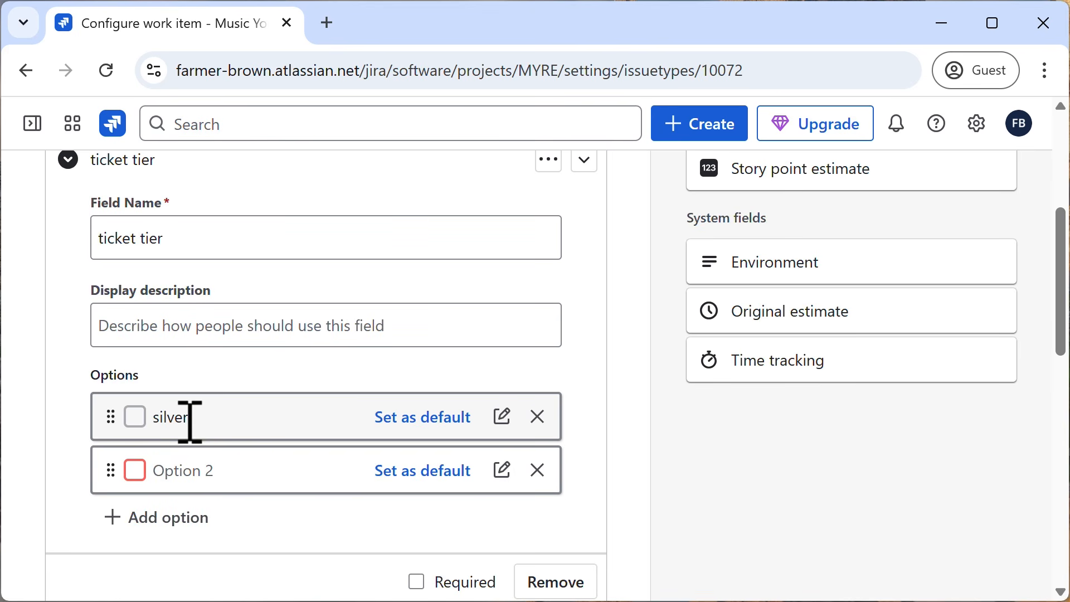
type("gold")
key("Return")
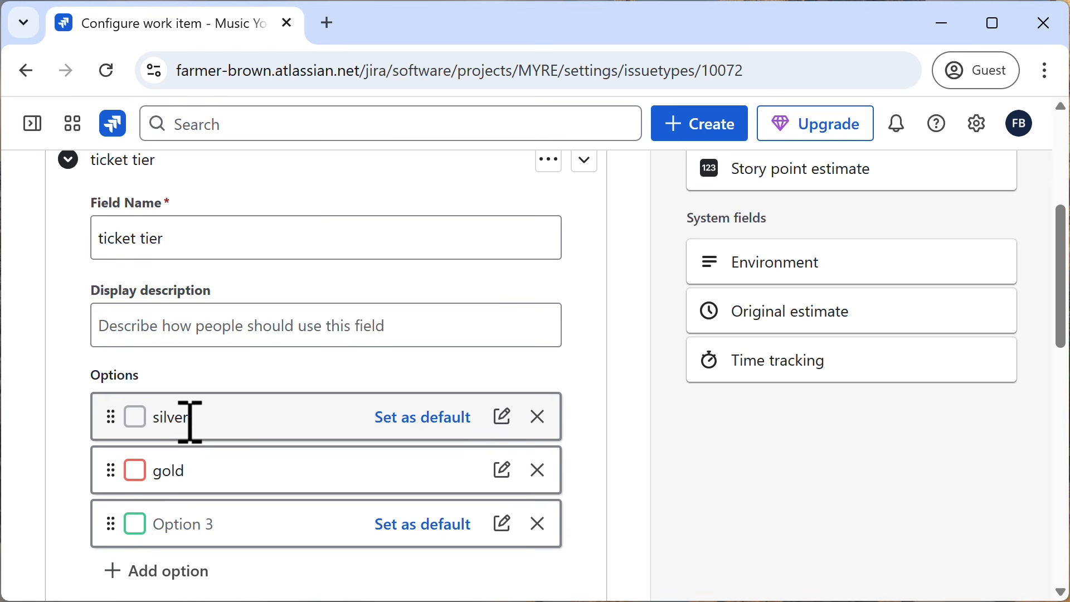
type("vip")
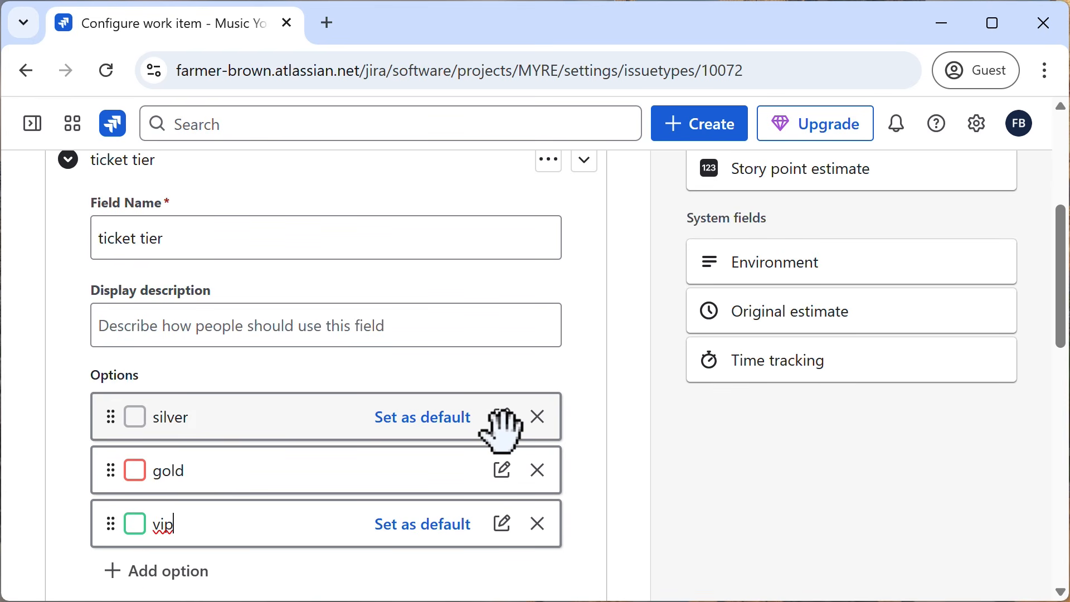
Step: Set the colour of the gold option to yellow and save it
left_click(503, 488)
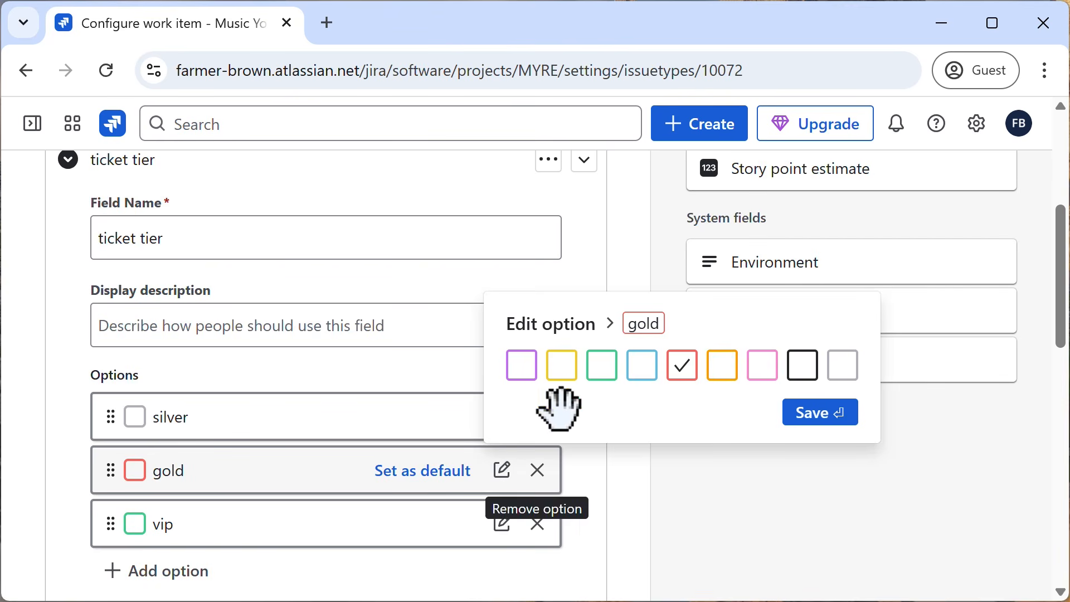
left_click(561, 365)
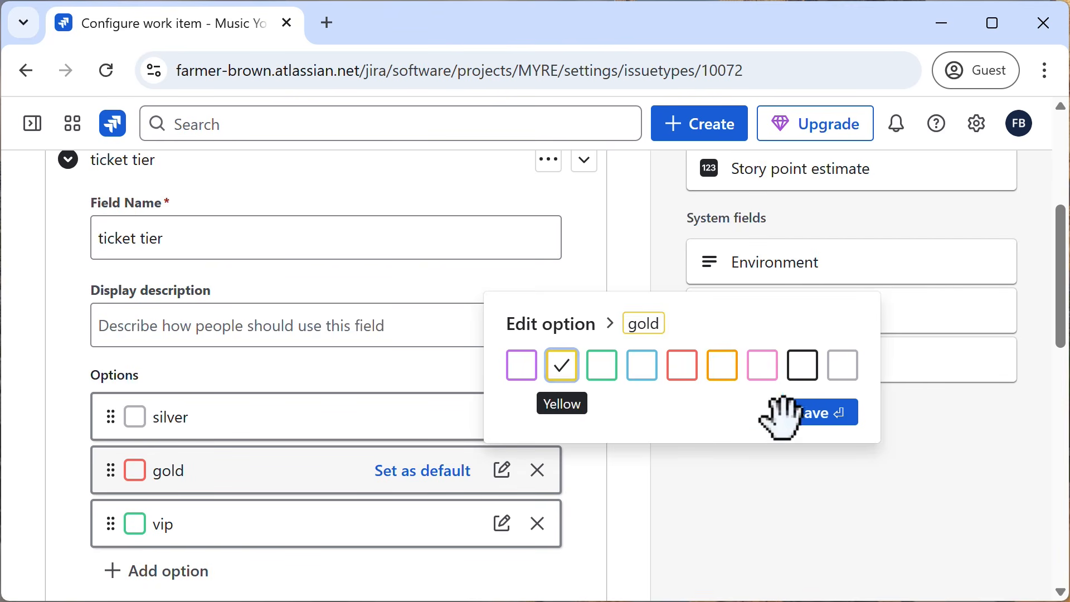
left_click(819, 413)
Step: Try to change the colour of the vip option to purple
left_click(501, 524)
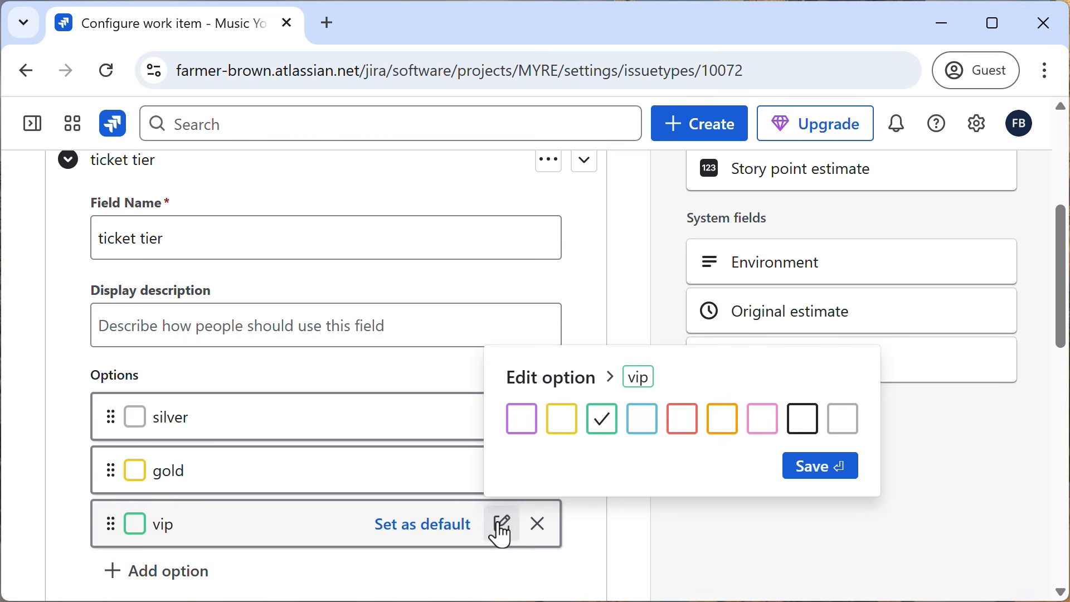
left_click(522, 424)
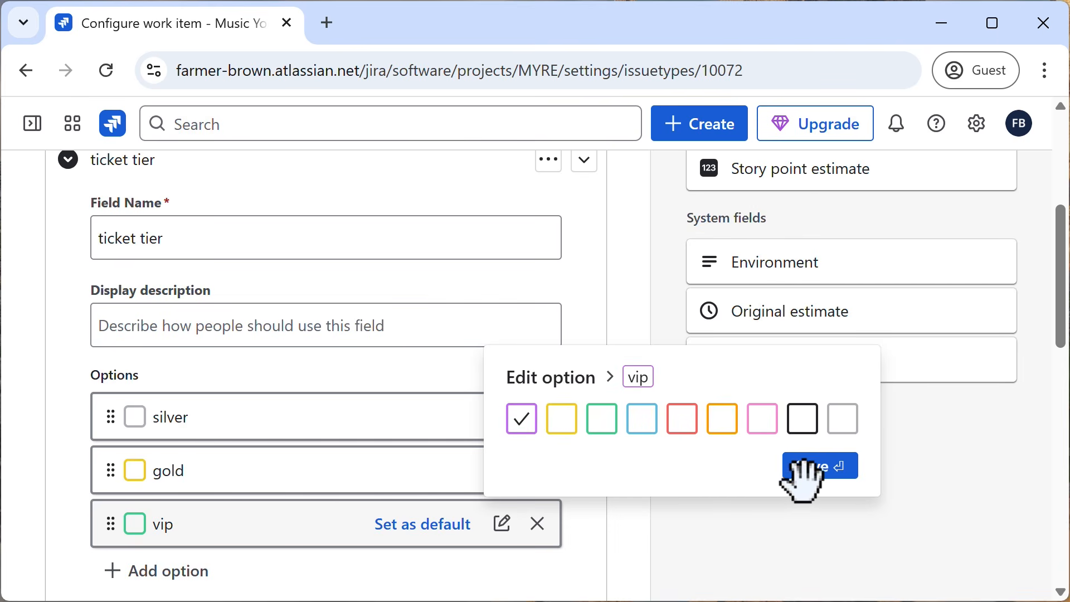
left_click(751, 530)
Step: Reopen the "ticket tier" field's details, set the vip option's colour to purple and save the option
scroll(390, 429, "up", 3)
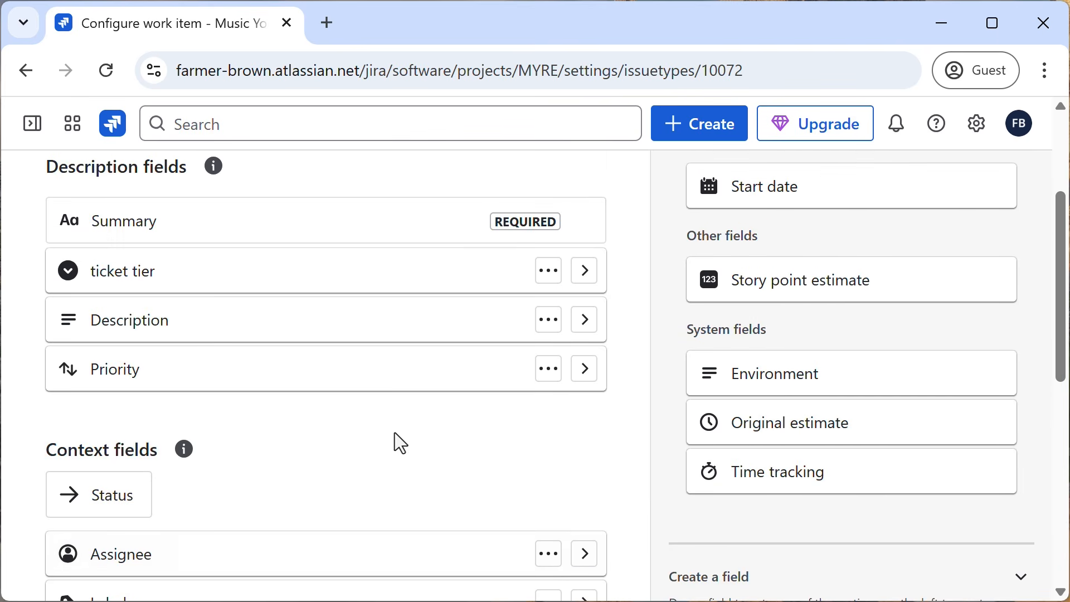
scroll(399, 443, "down", 10)
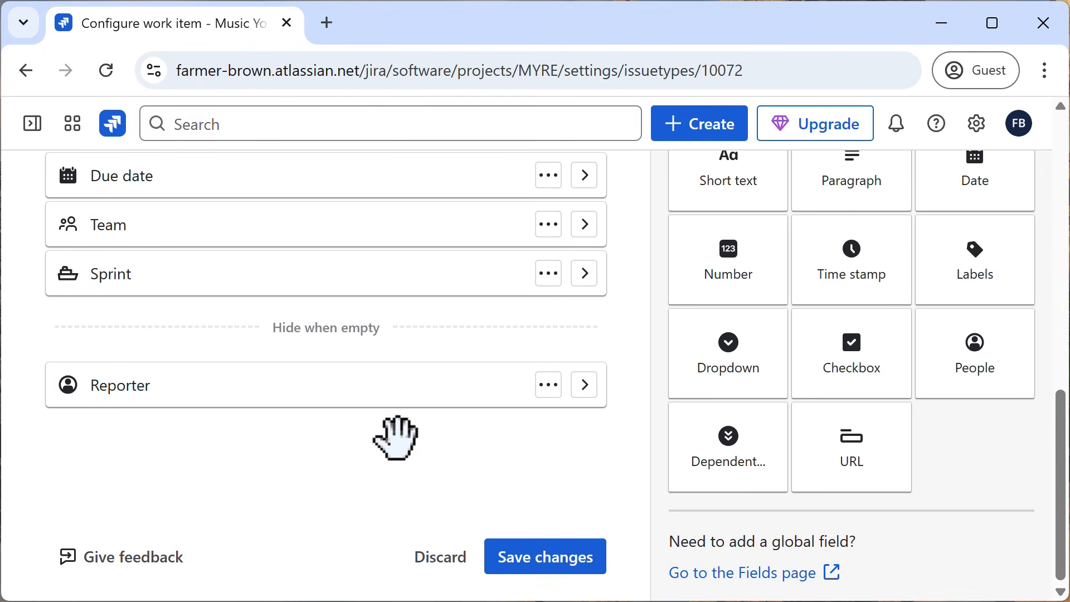
scroll(396, 440, "up", 10)
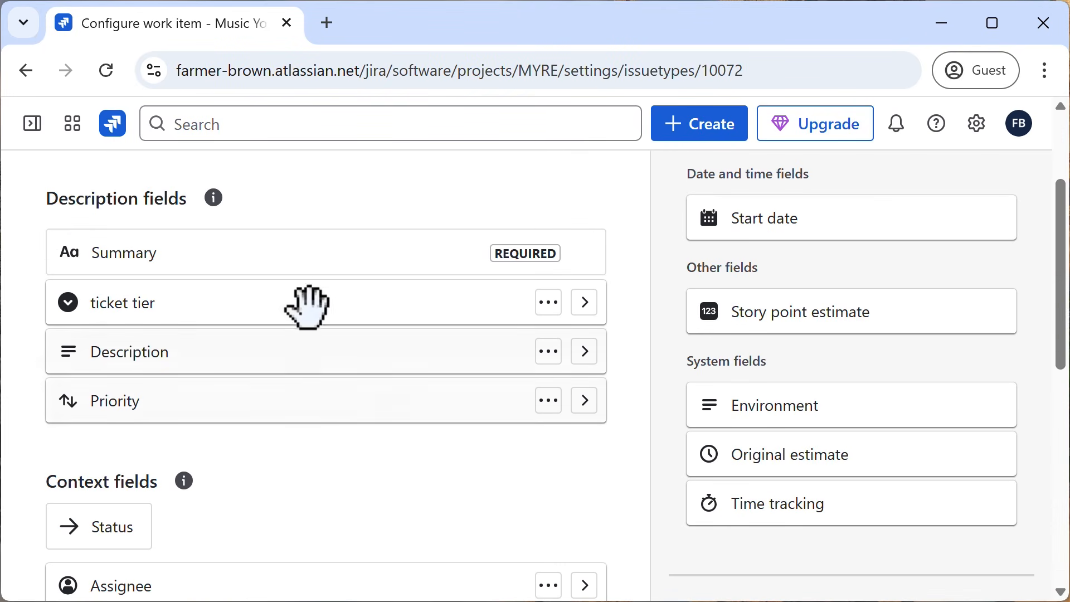
left_click(551, 315)
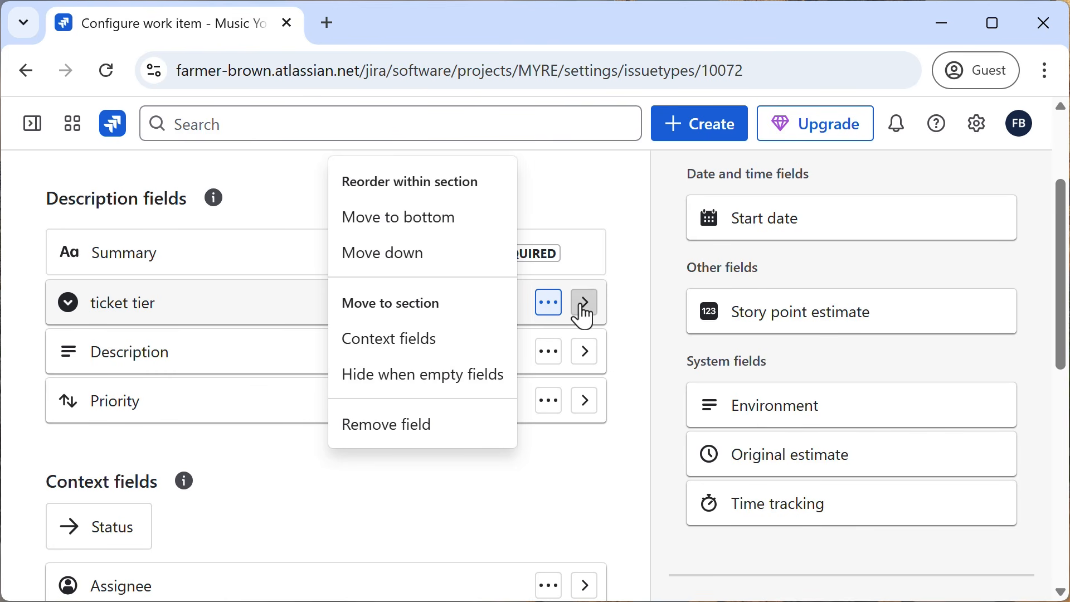
left_click(583, 310)
scroll(406, 411, "down", 4)
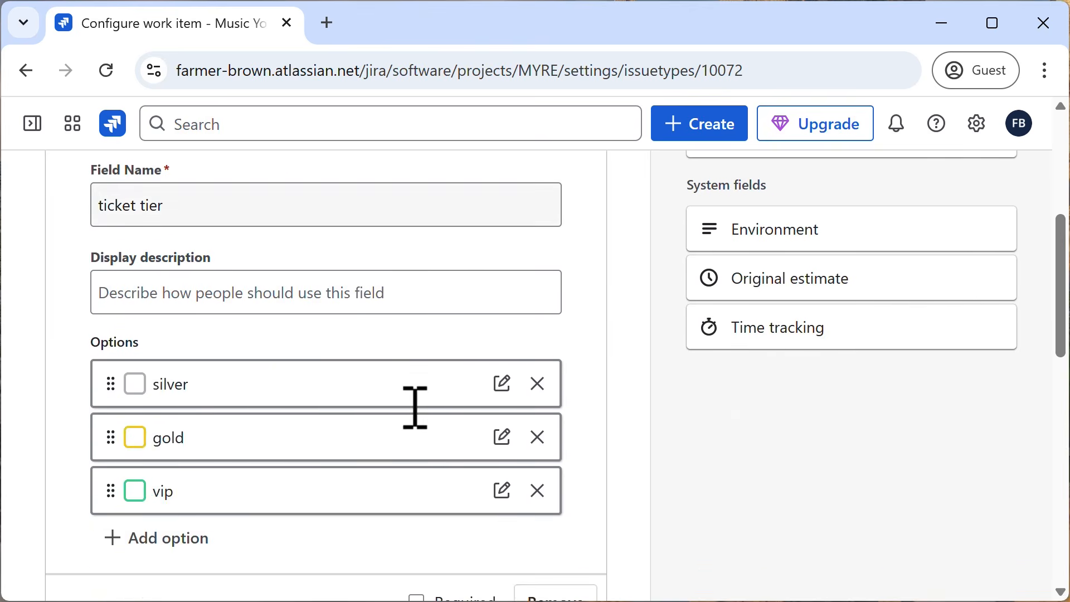
left_click(502, 491)
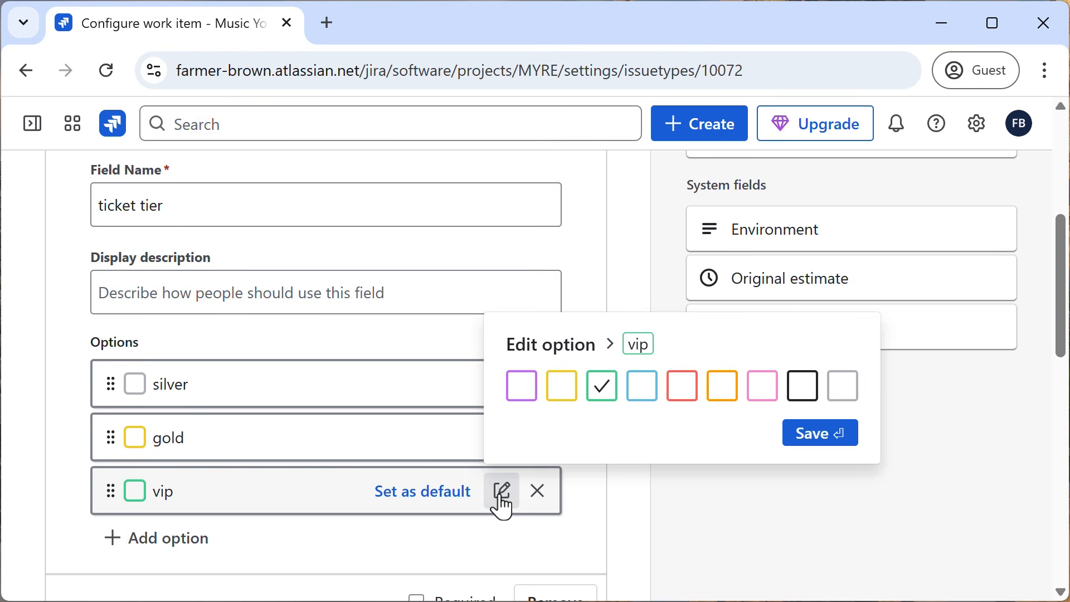
left_click(523, 390)
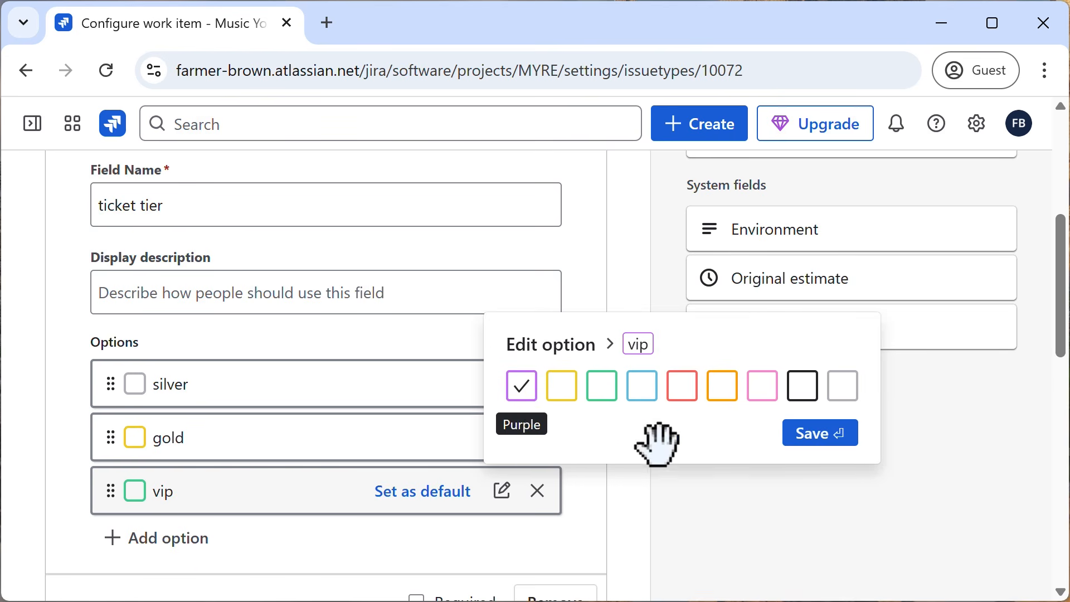
left_click(820, 444)
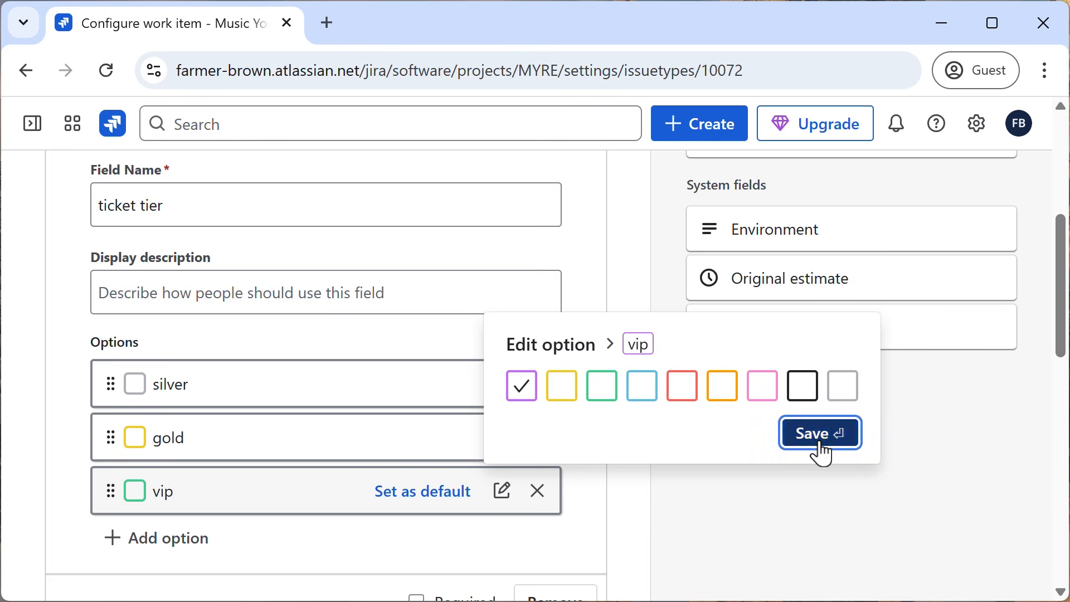
left_click(799, 455)
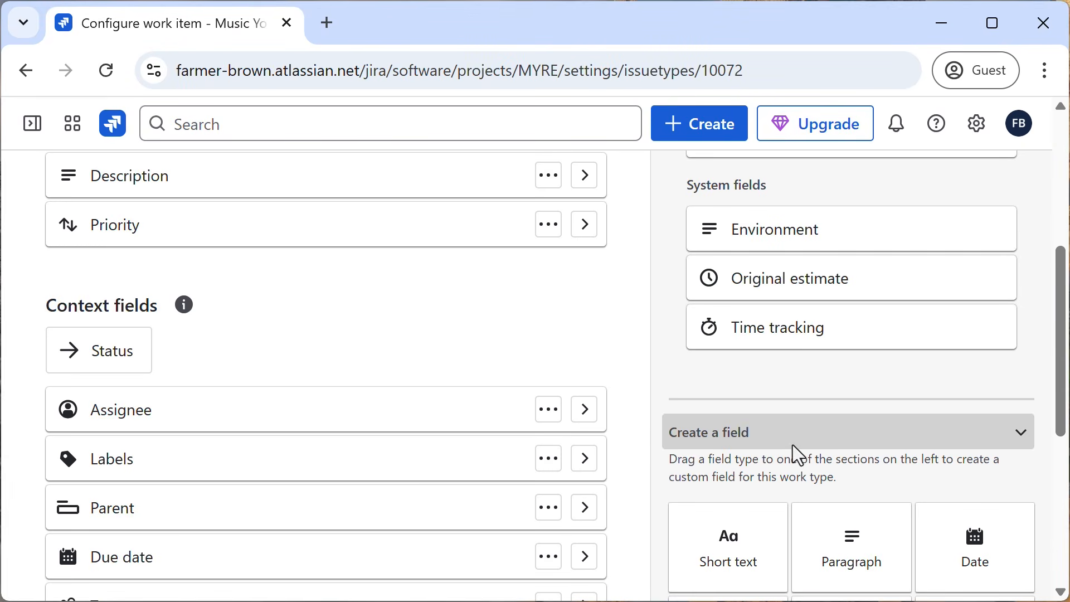
Step: Move the "ticket tier" field from the description fields to the context fields, directly above Assignee
scroll(488, 394, "up", 6)
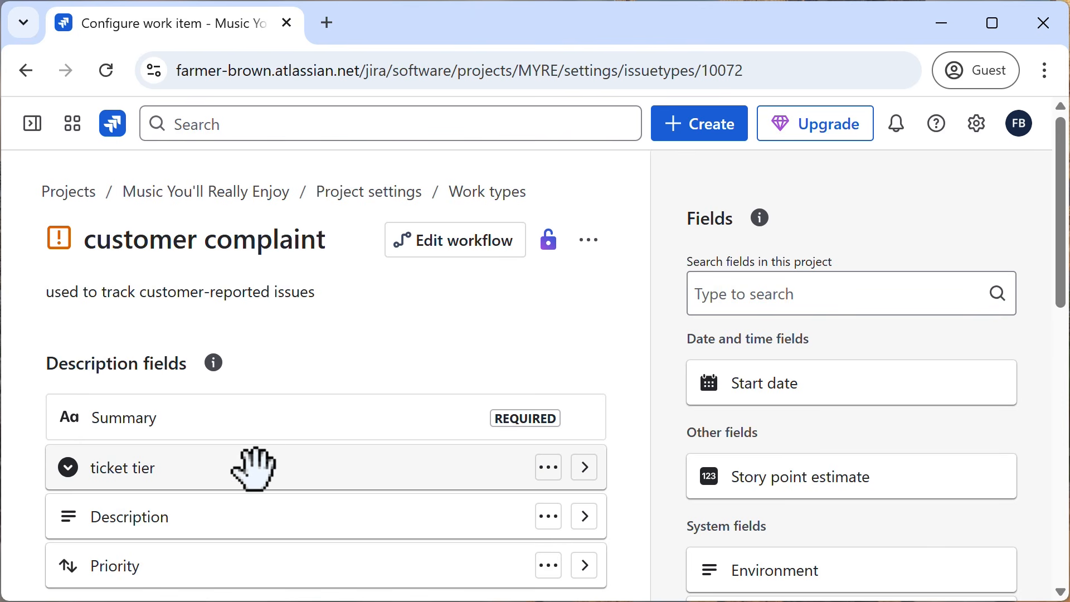
left_click_drag(254, 468, 258, 440)
scroll(258, 439, "down", 1)
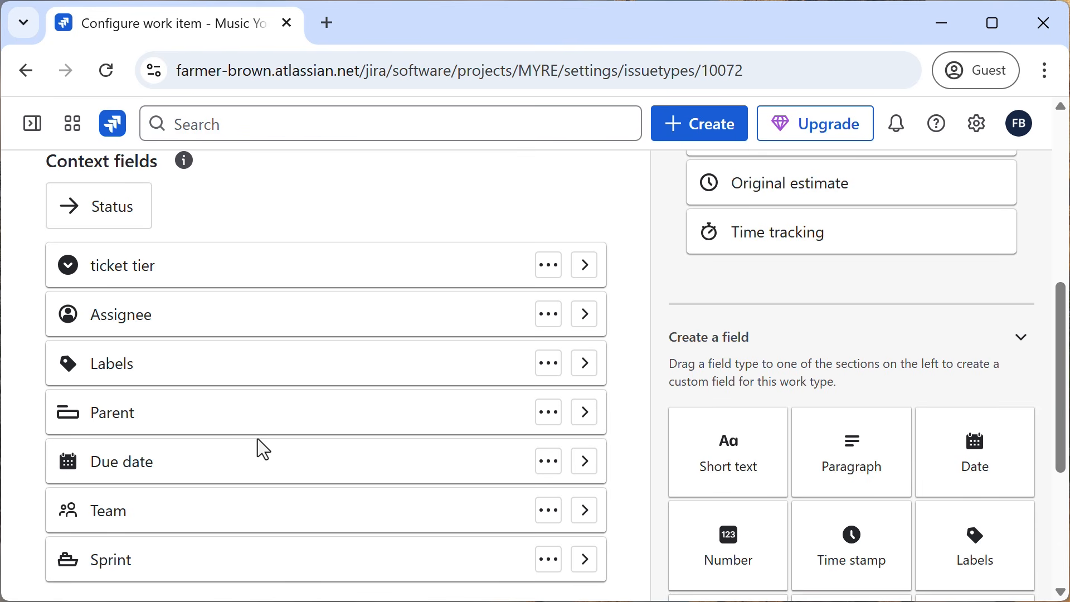
Step: Save the field layout changes of the "customer complaint" work type
scroll(418, 442, "down", 5)
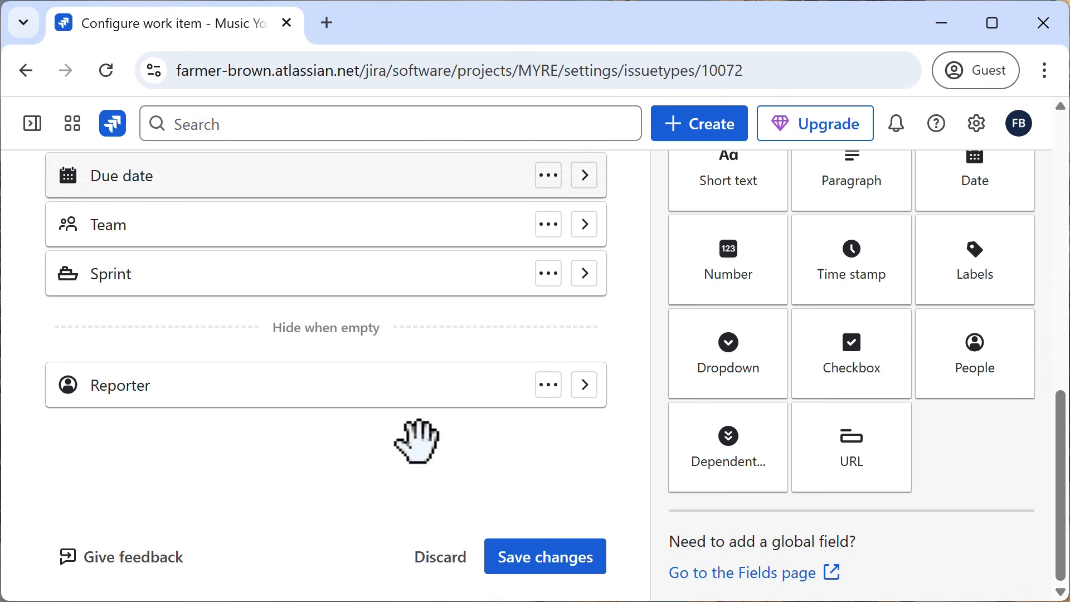
left_click(577, 571)
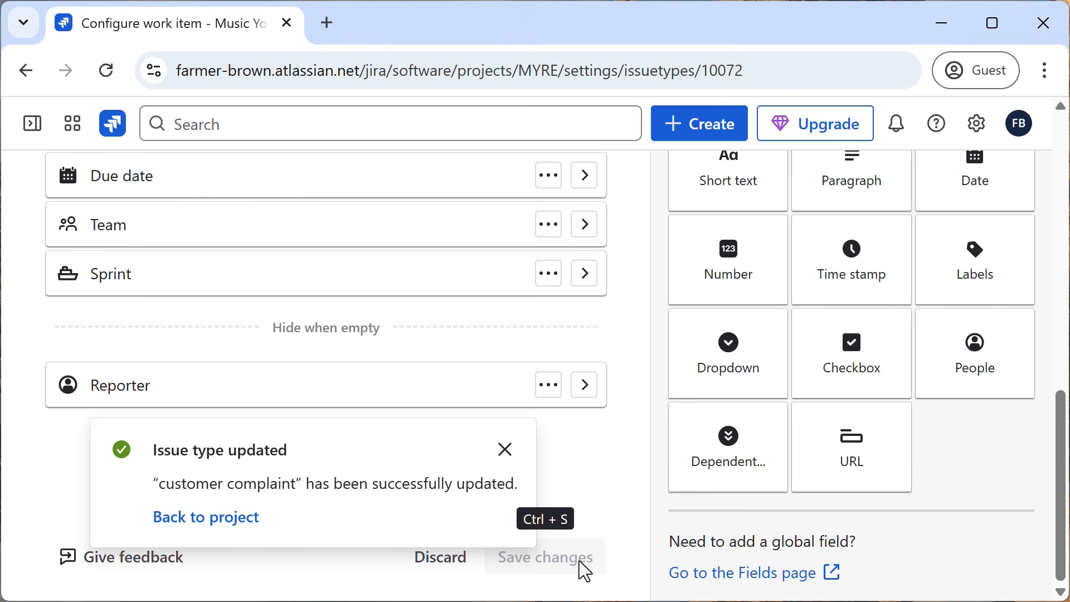
Step: Start a new work item in Music You'll Really Enjoy and set its work type to customer complaint
left_click(704, 125)
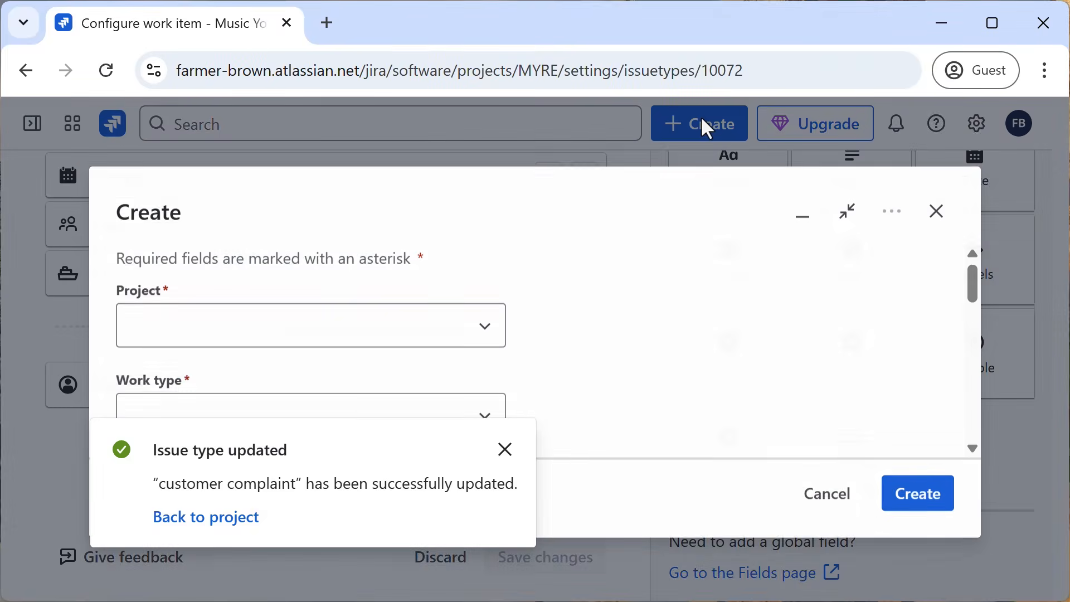
left_click(506, 450)
scroll(398, 334, "down", 2)
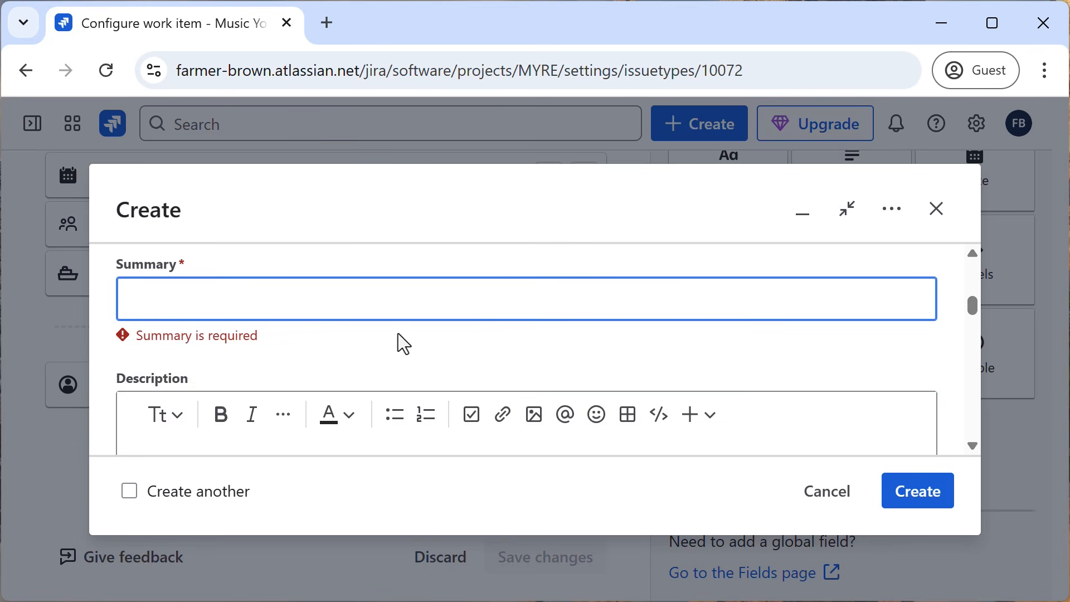
scroll(398, 333, "down", 5)
scroll(396, 336, "up", 6)
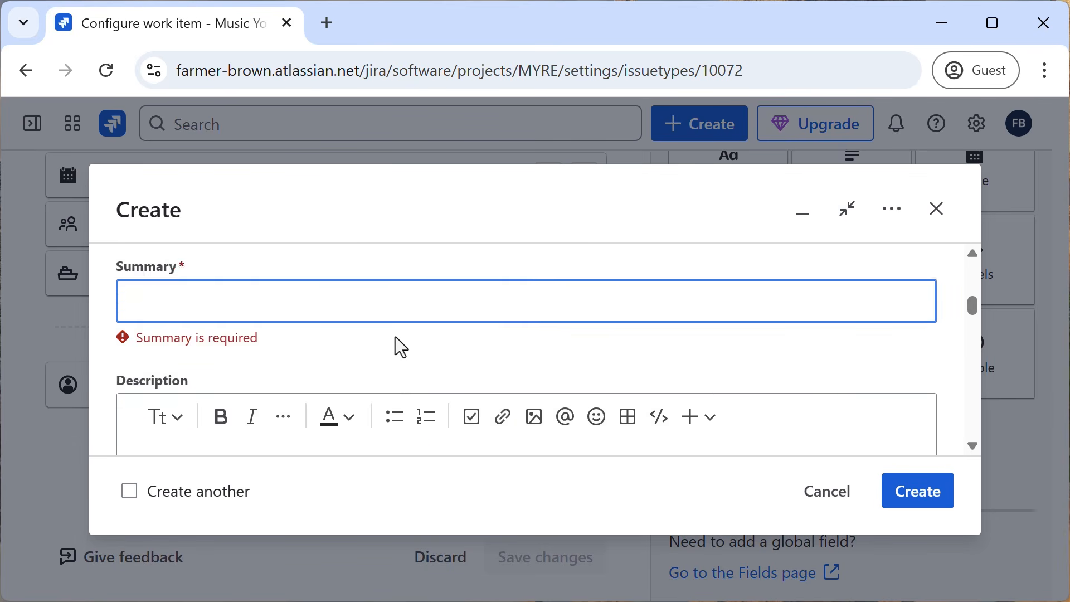
scroll(396, 337, "up", 3)
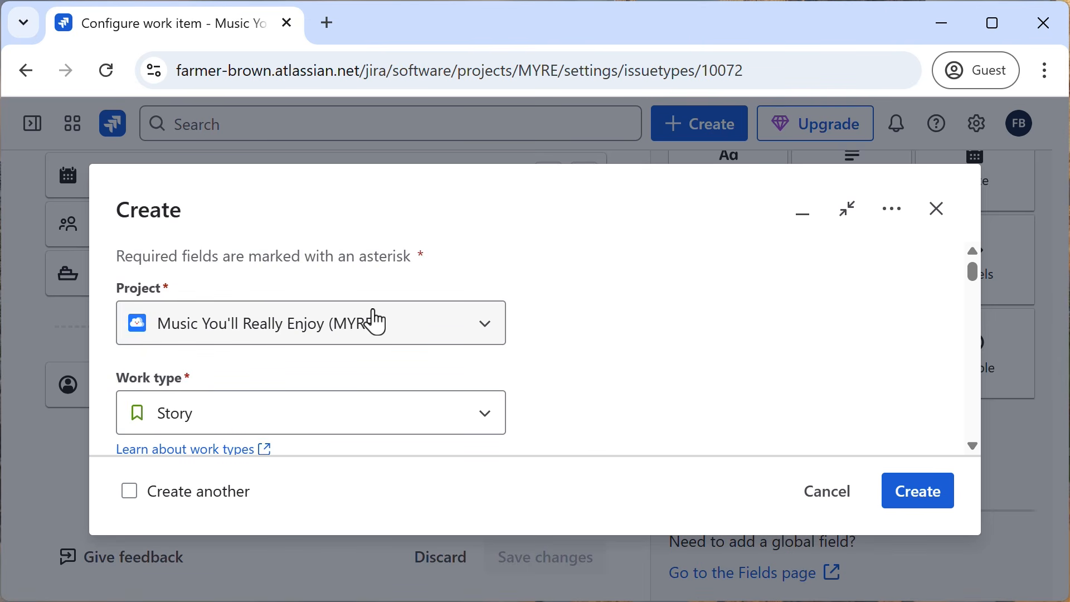
left_click(484, 423)
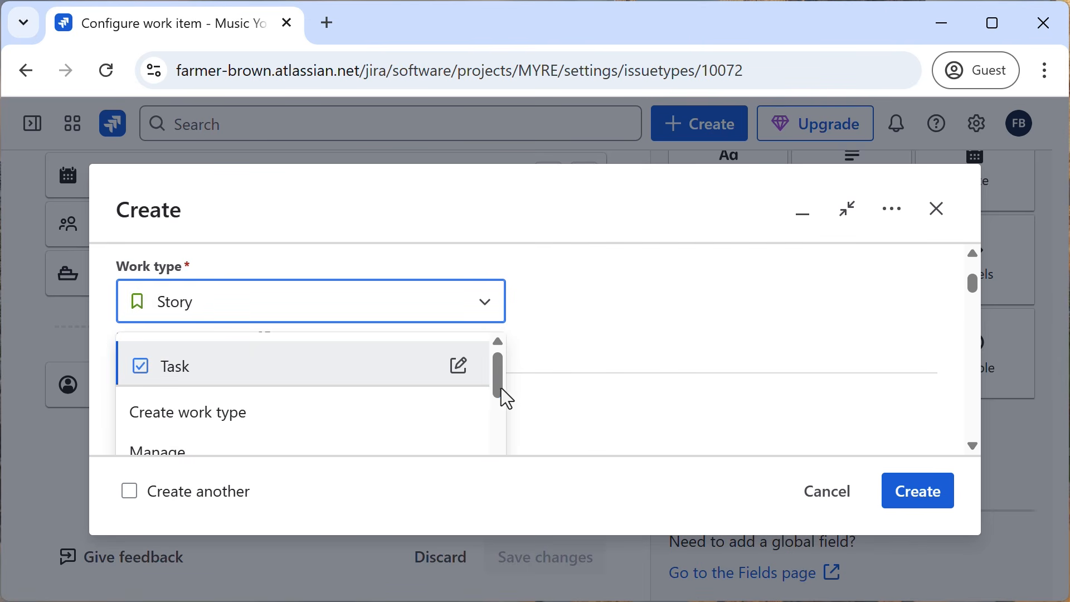
left_click_drag(490, 372, 497, 432)
left_click(269, 364)
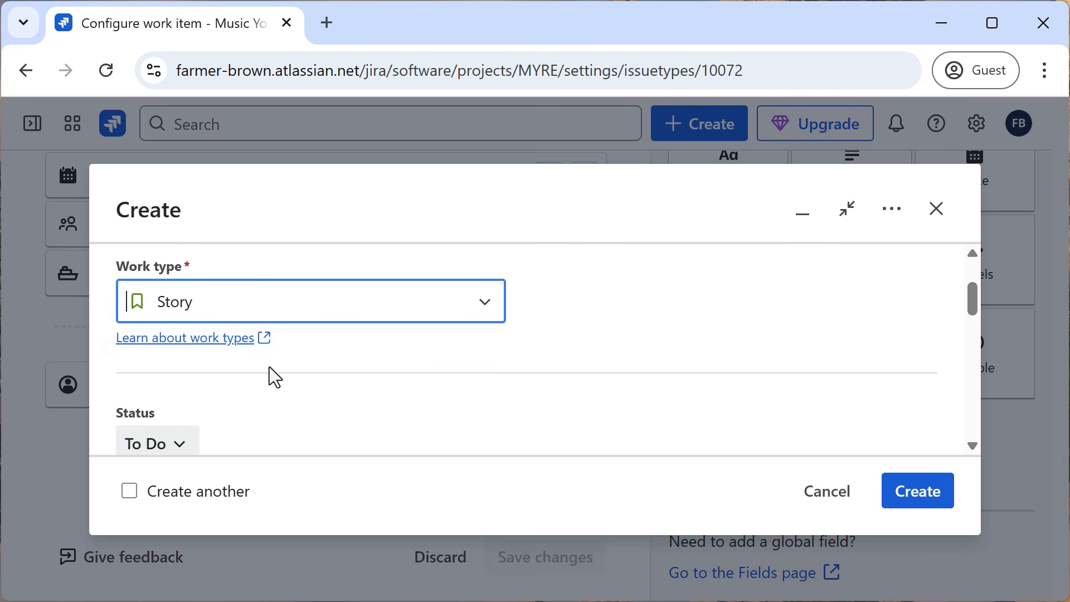
Step: Enter the summary "my tent is leaking" and the description "Im soaked!" for the new complaint
scroll(604, 332, "down", 2)
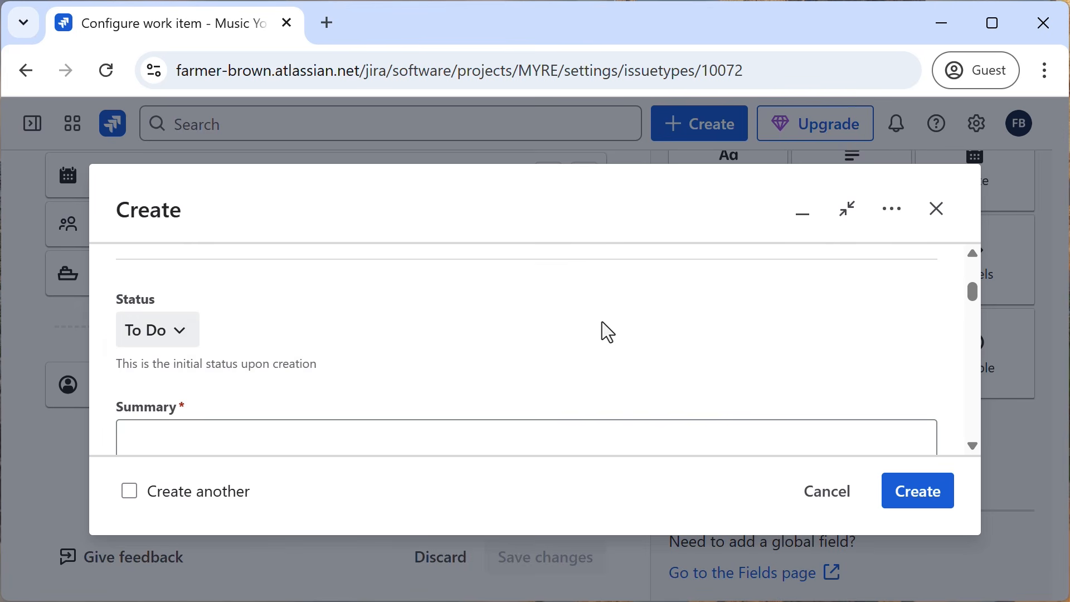
scroll(498, 349, "down", 2)
left_click(468, 344)
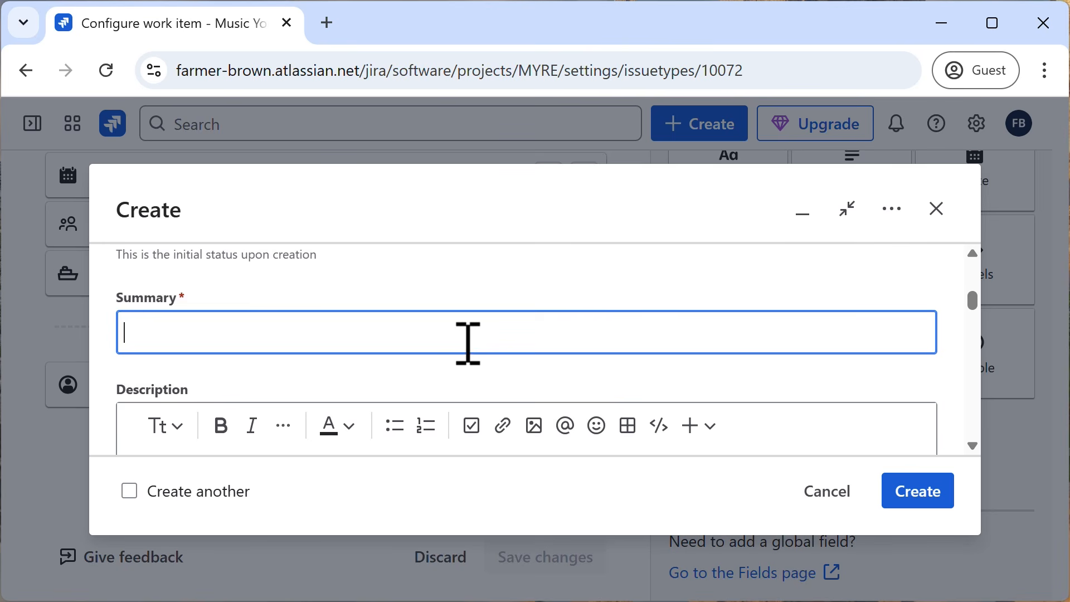
type("my tent is leaking")
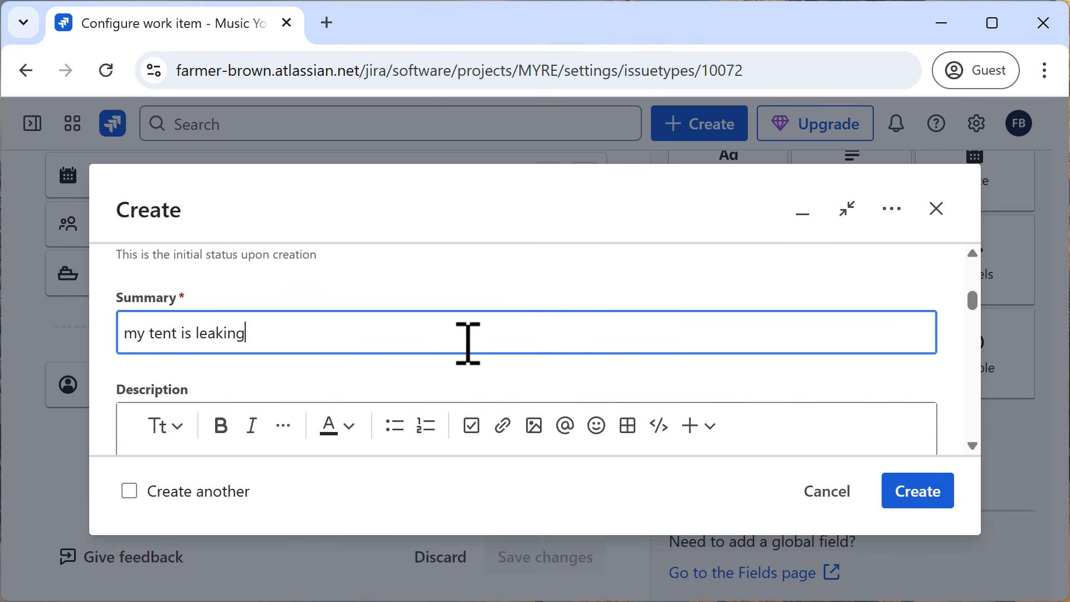
key("Tab")
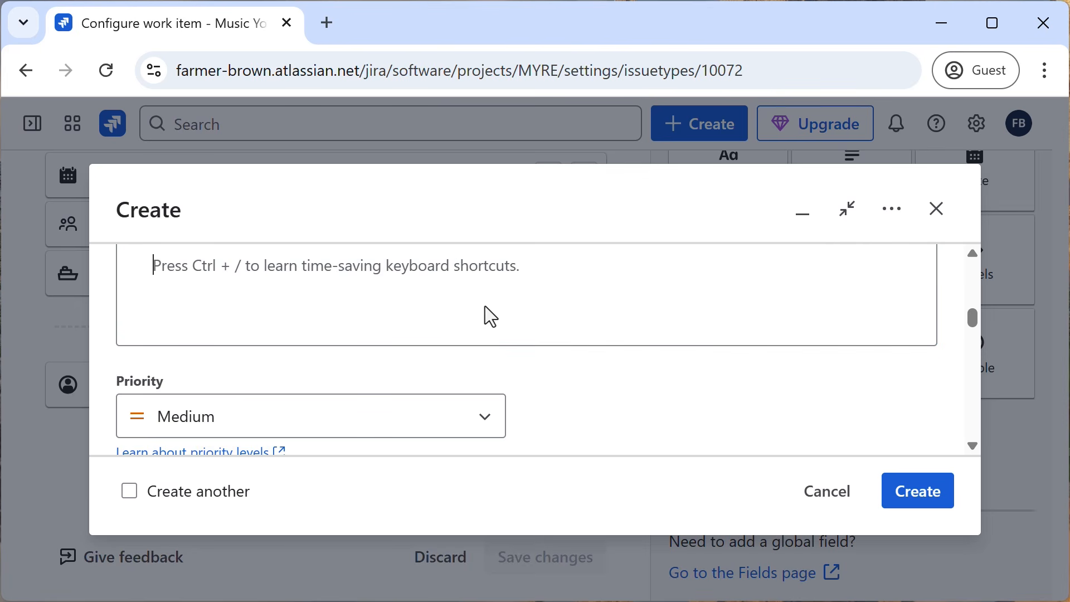
type("Im soaked!")
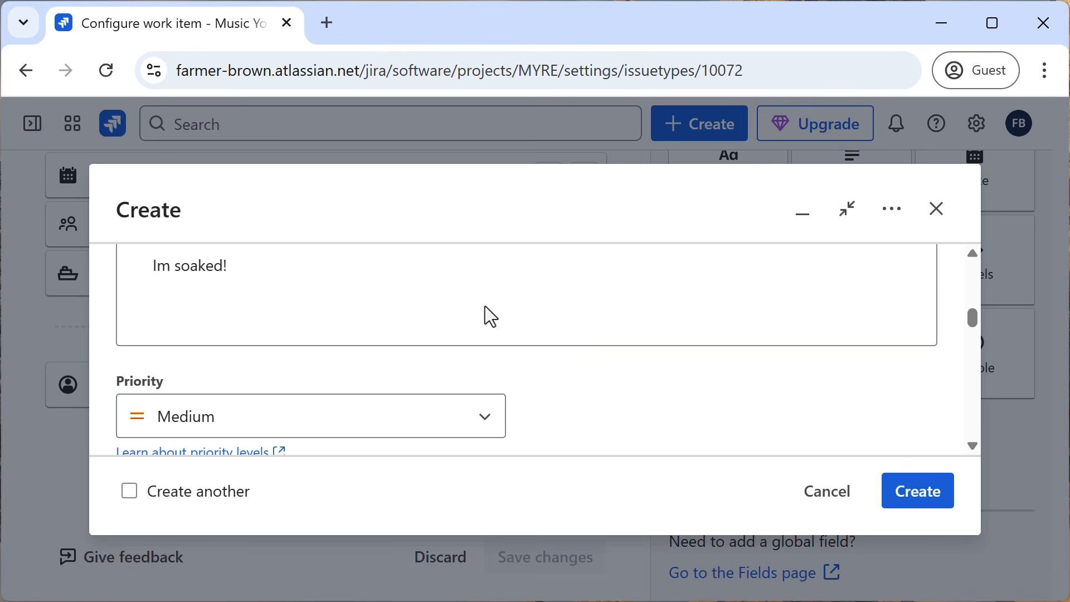
Step: Set the complaint's ticket tier to gold and create the work item
scroll(490, 317, "down", 2)
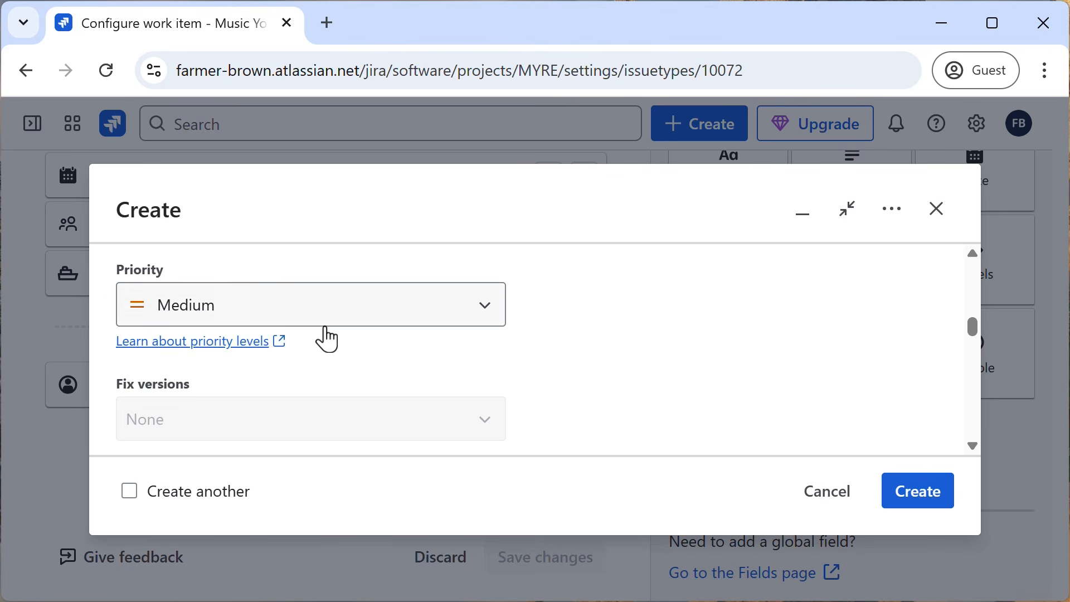
scroll(340, 332, "down", 2)
scroll(341, 328, "down", 2)
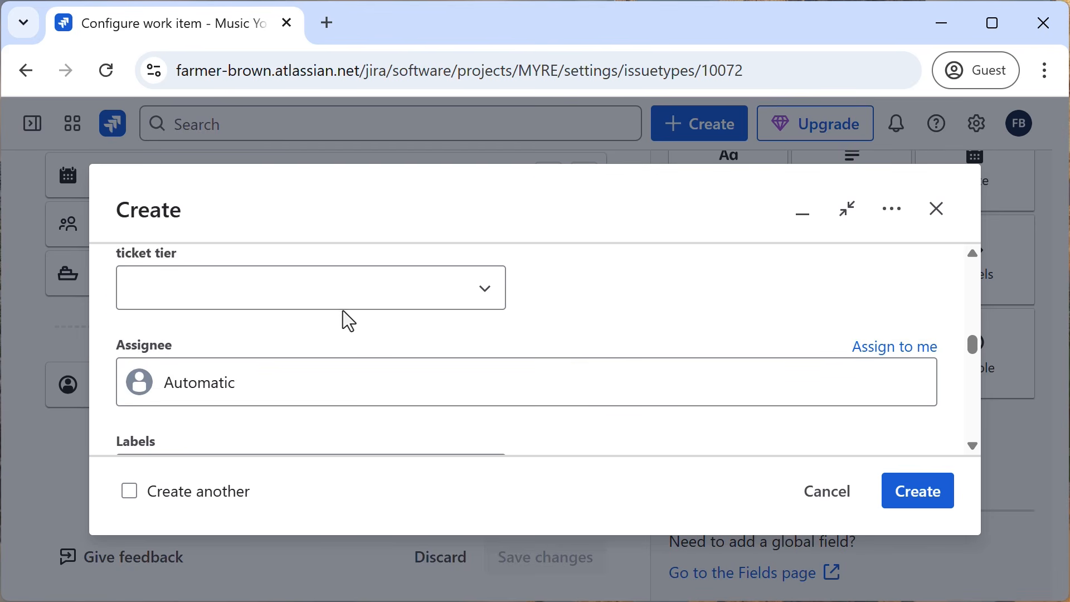
left_click(406, 301)
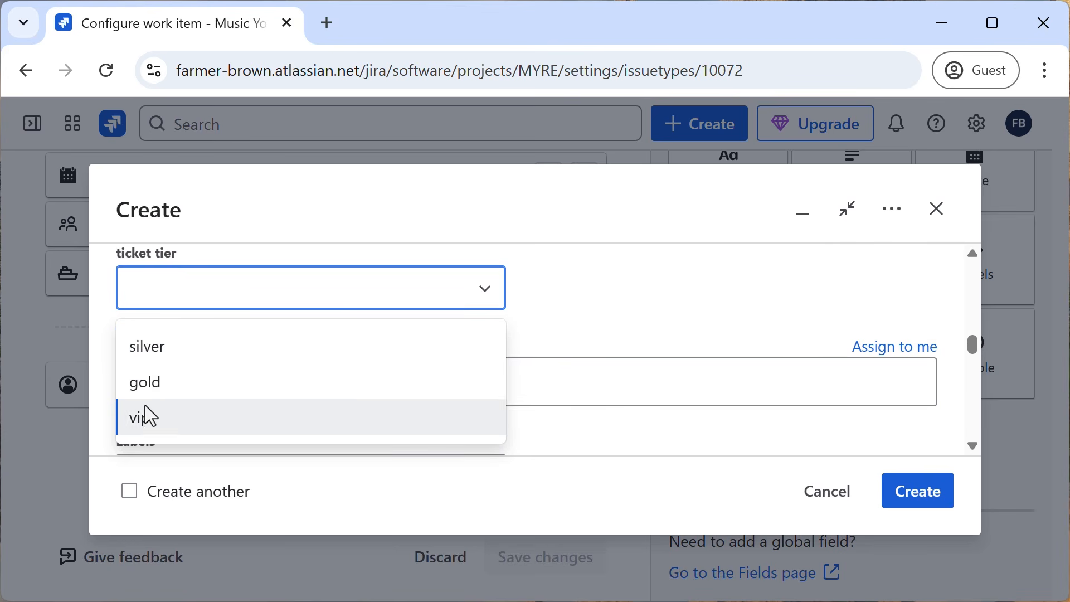
left_click(149, 390)
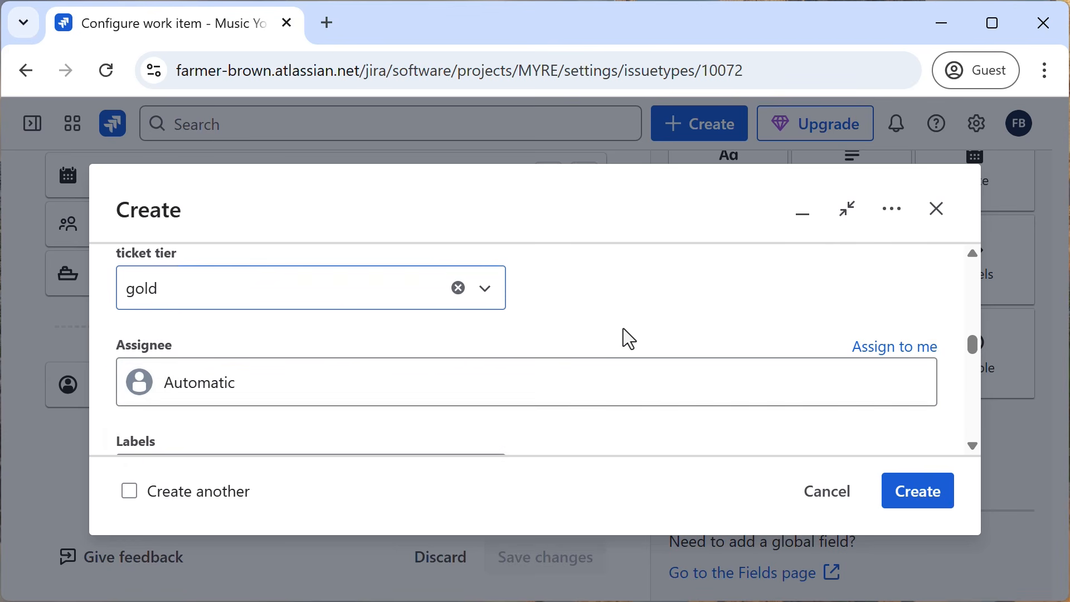
scroll(621, 330, "down", 8)
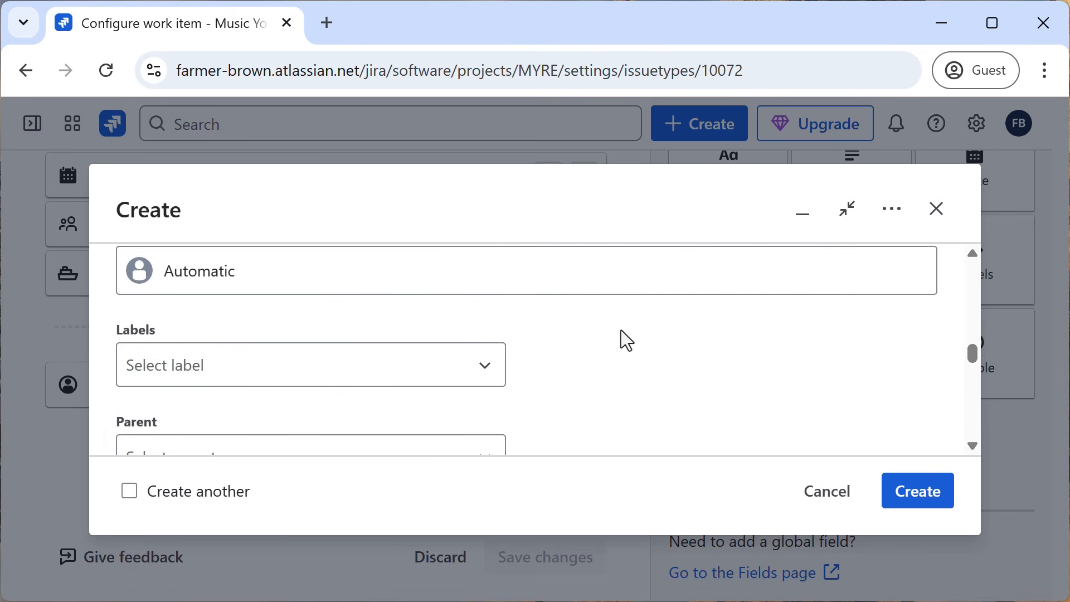
left_click(921, 494)
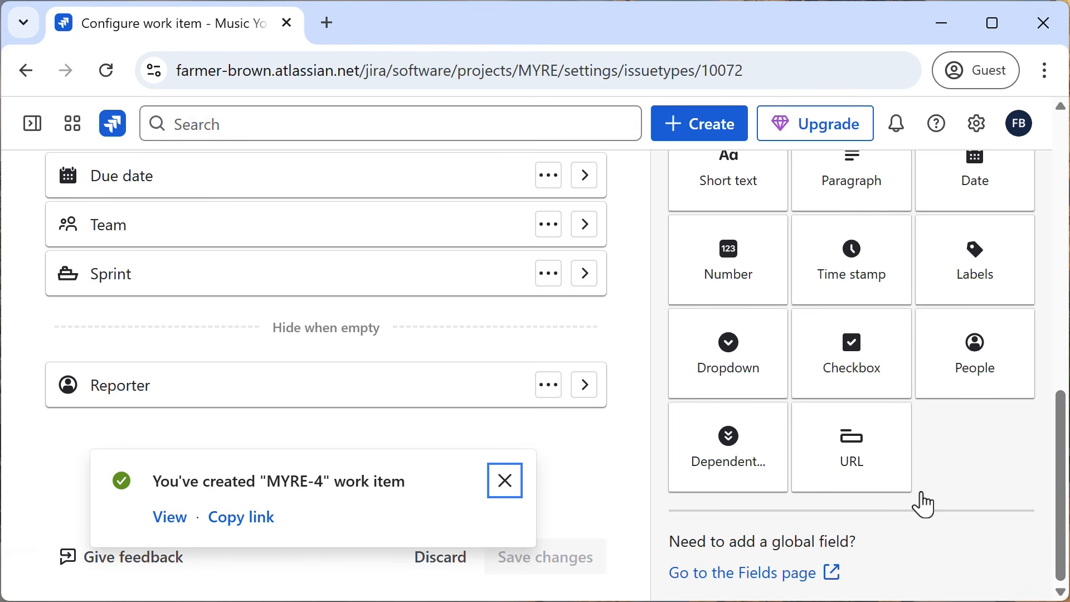
Step: Go to the project's backlog and open the "my tent is leaking" work item to view its details
scroll(580, 429, "up", 10)
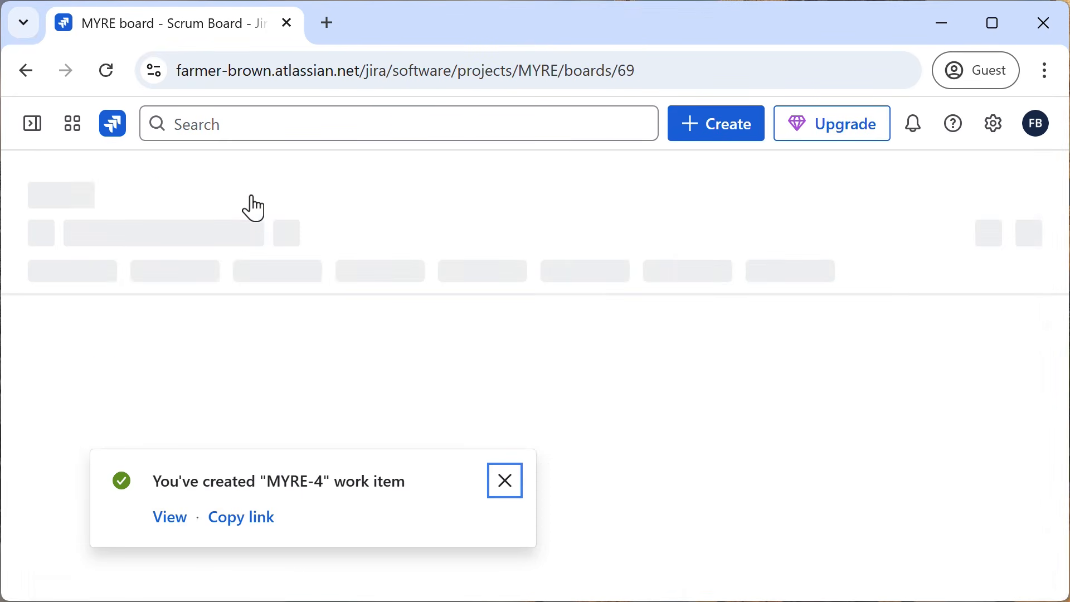
left_click(316, 262)
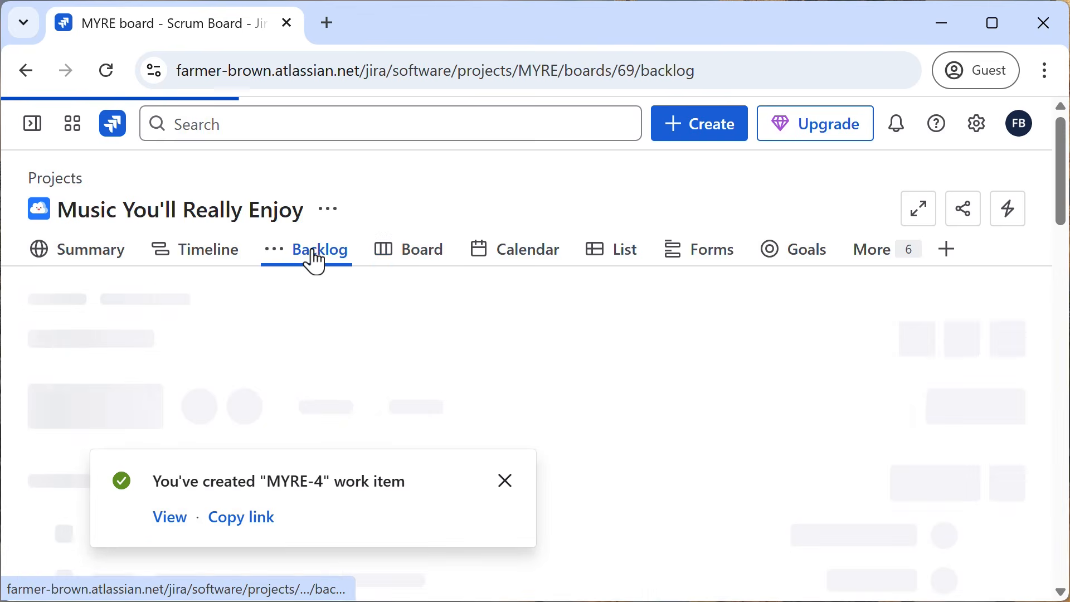
left_click(505, 480)
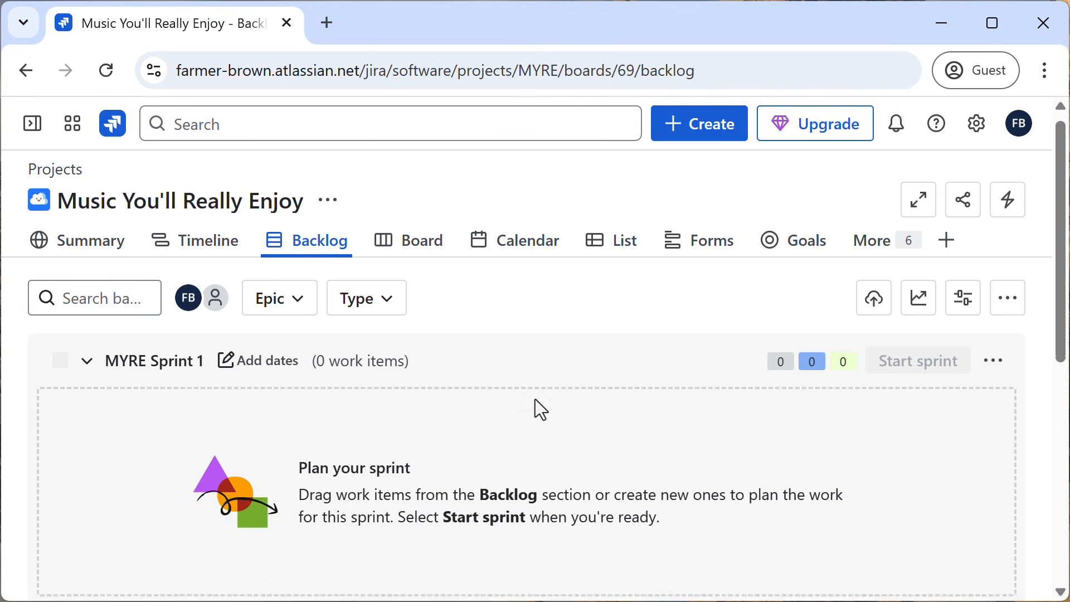
scroll(535, 409, "down", 5)
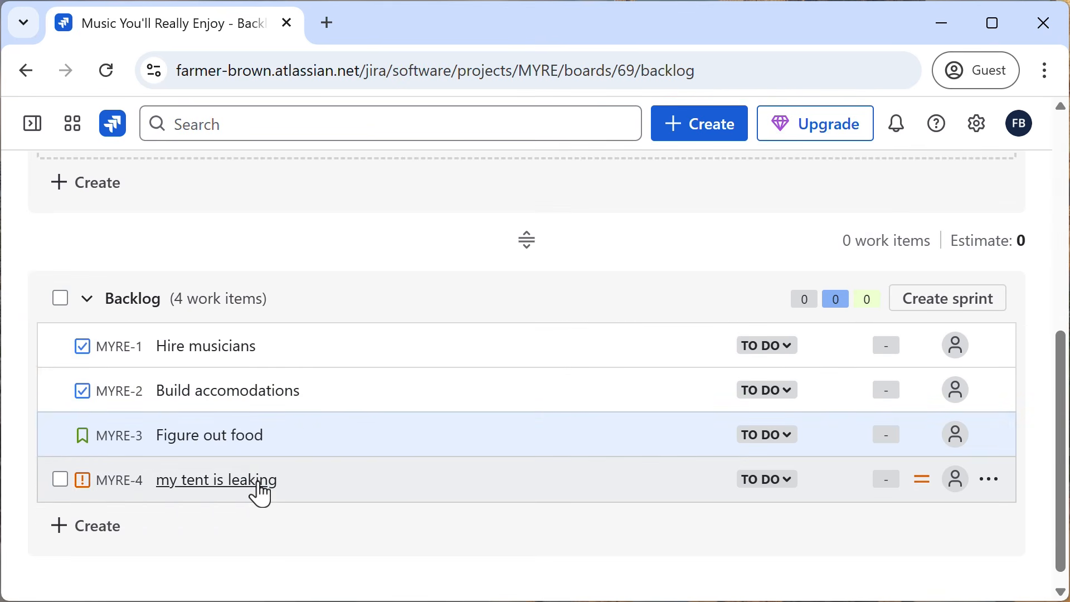
left_click(246, 482)
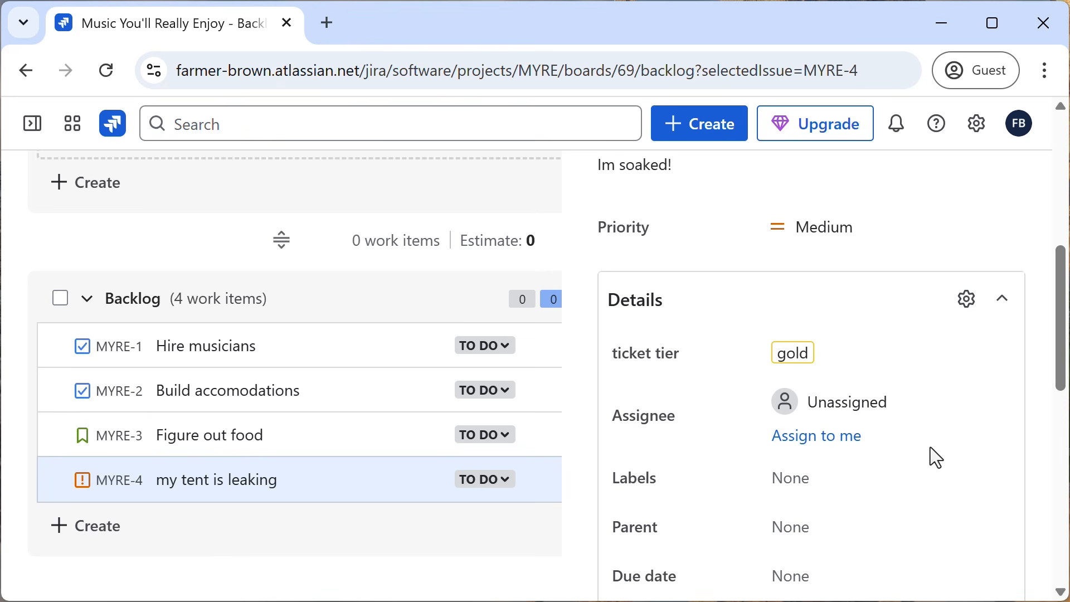
Step: Open the project settings of Music You'll Really Enjoy and show the Story work type's configuration
scroll(931, 457, "up", 10)
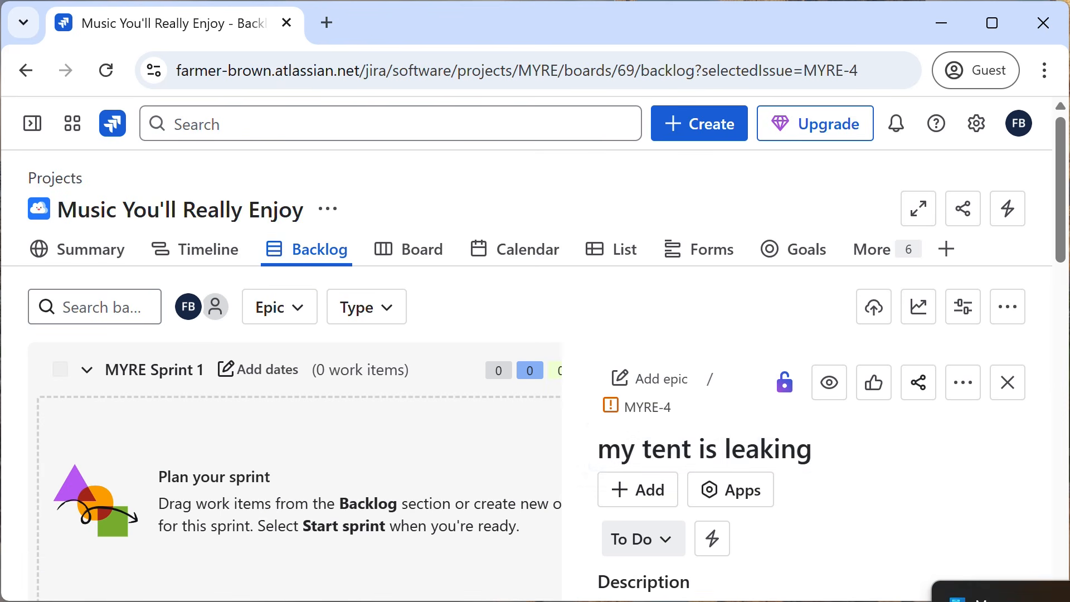
left_click(30, 125)
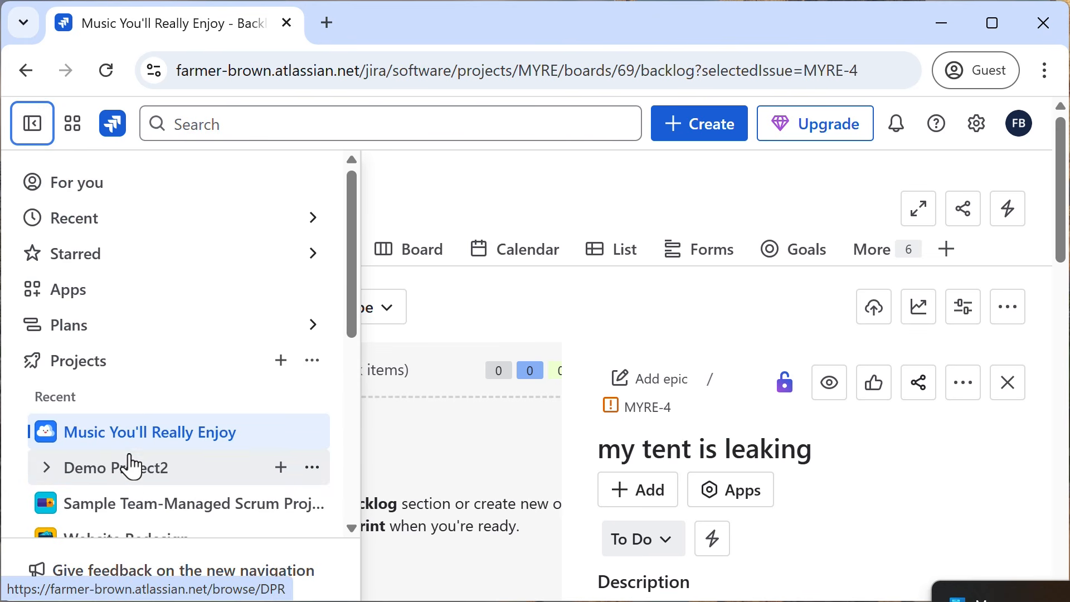
scroll(131, 463, "down", 2)
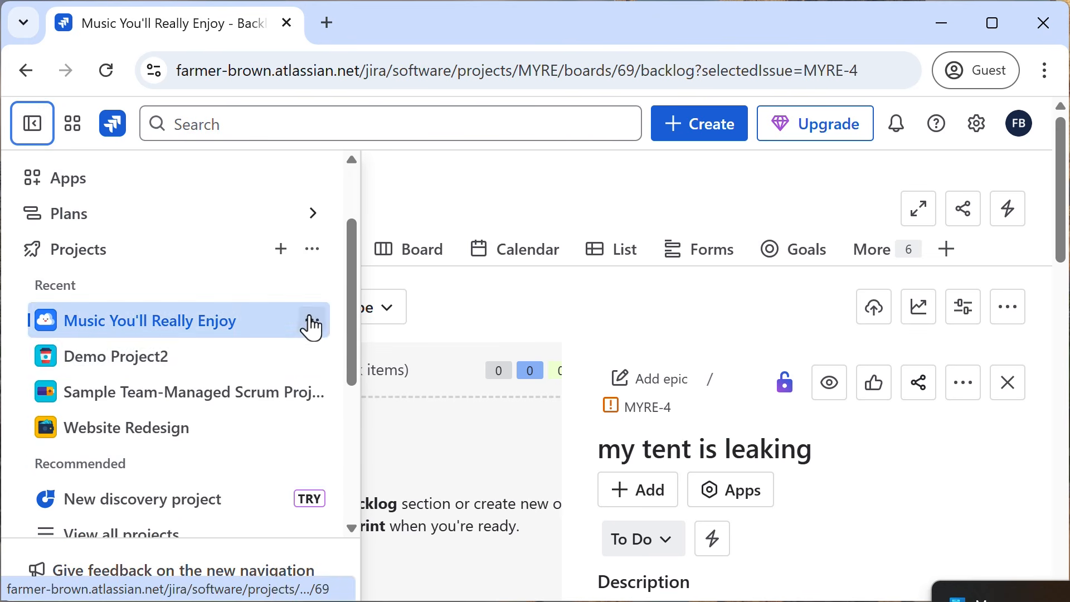
left_click(312, 320)
left_click(366, 461)
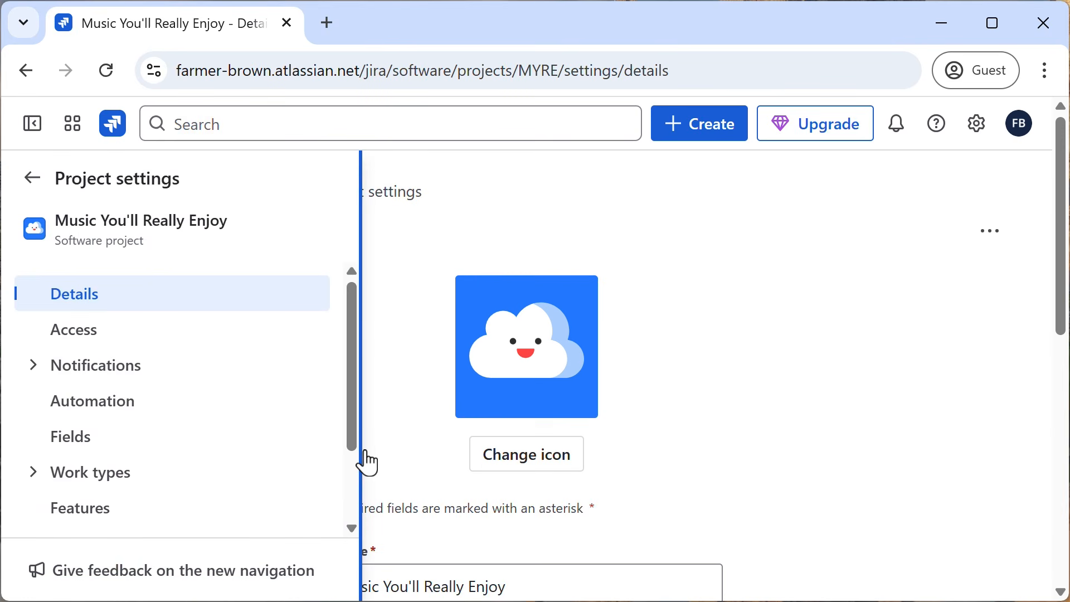
left_click(32, 475)
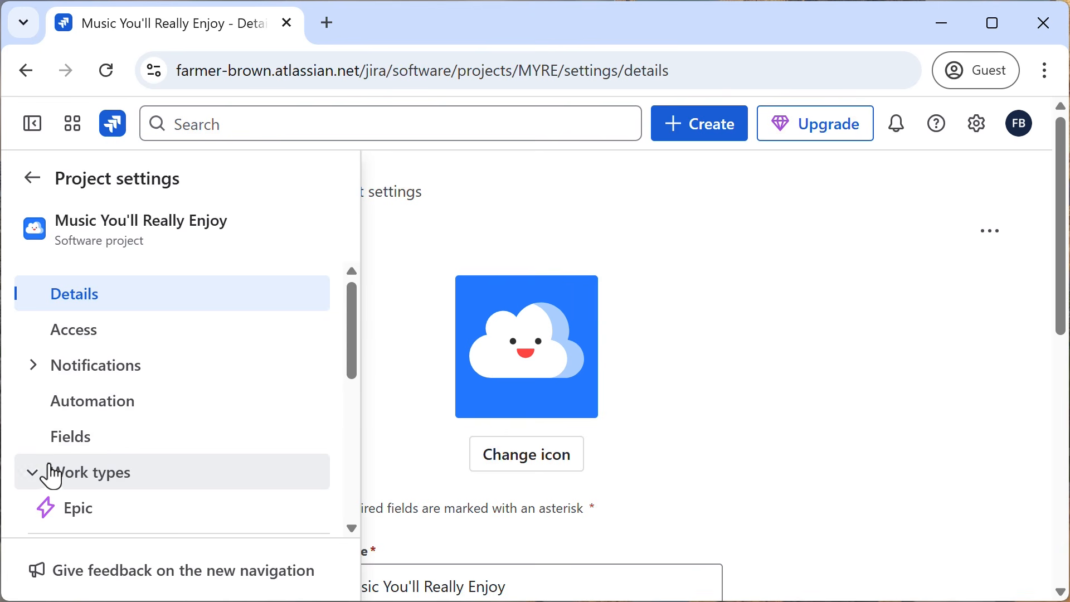
left_click_drag(348, 331, 353, 412)
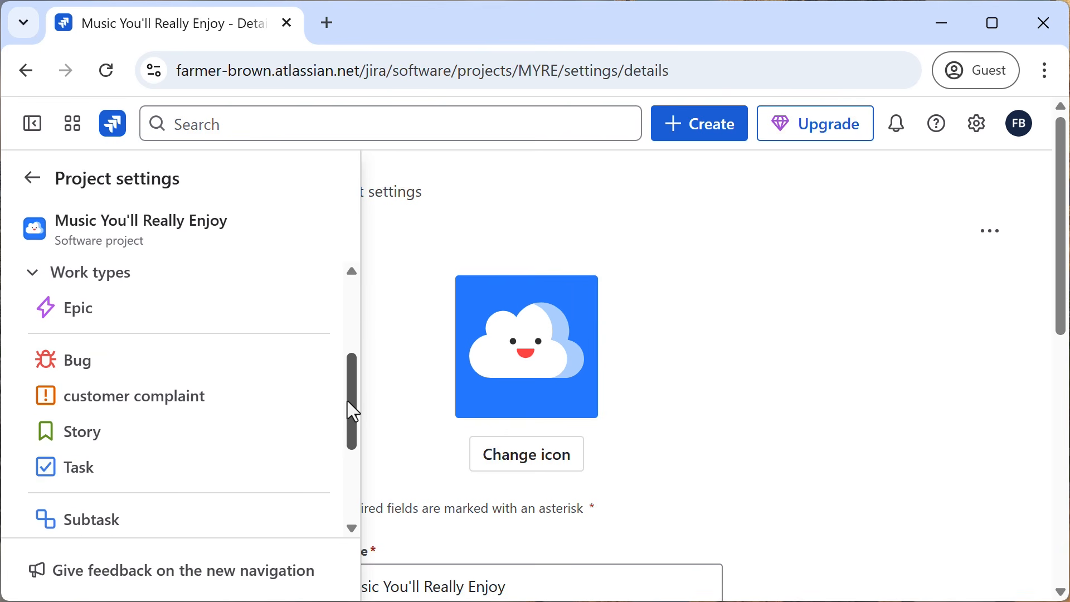
left_click(93, 442)
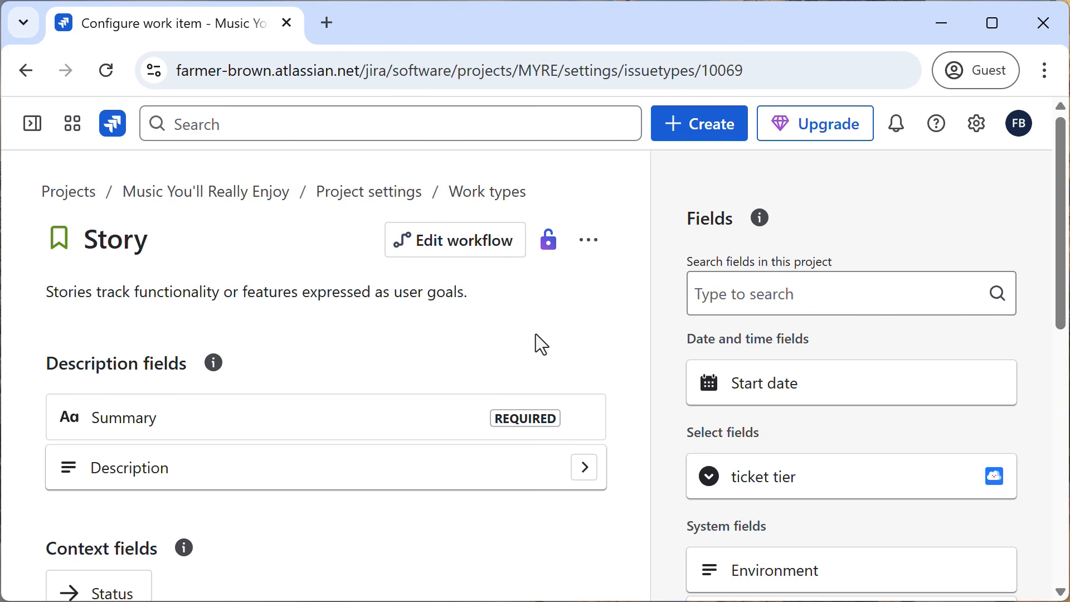
Step: Look at the Story work type's workflow in the workflow editor and leave it without saving any changes
left_click(482, 249)
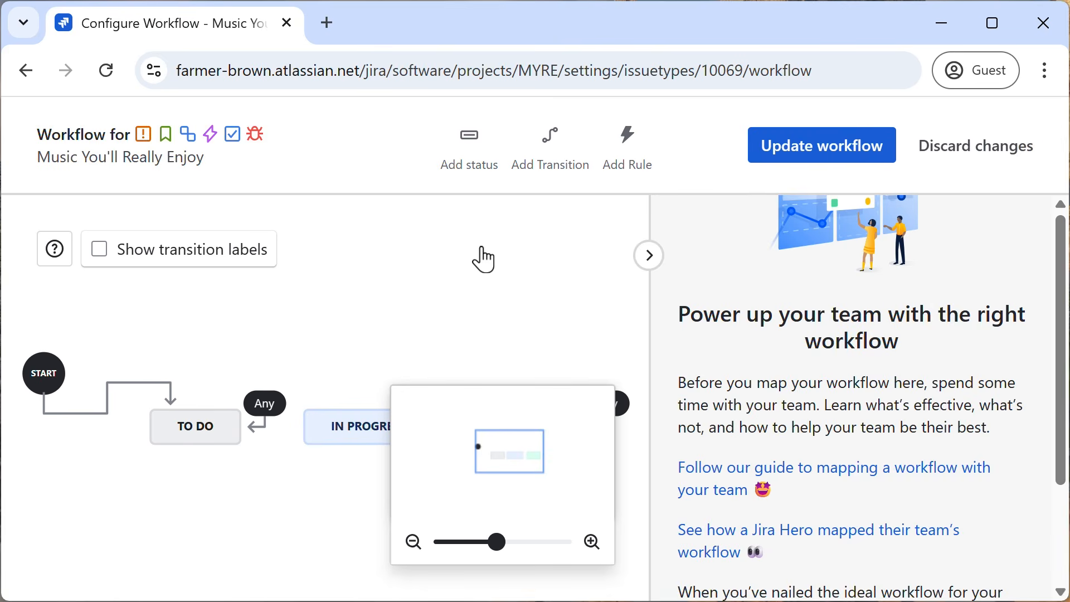
left_click(27, 69)
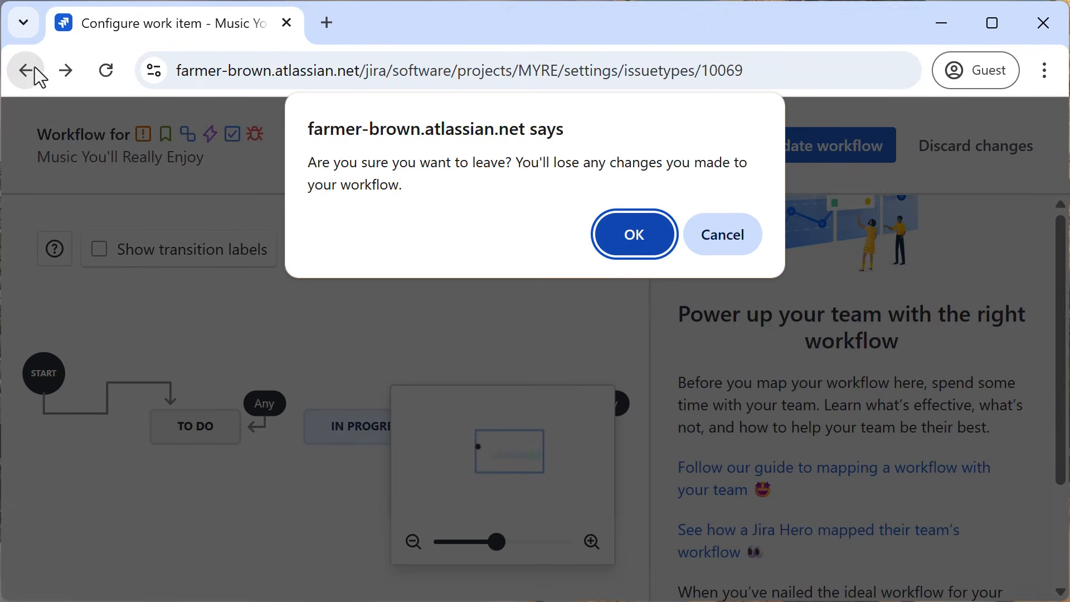
left_click(724, 239)
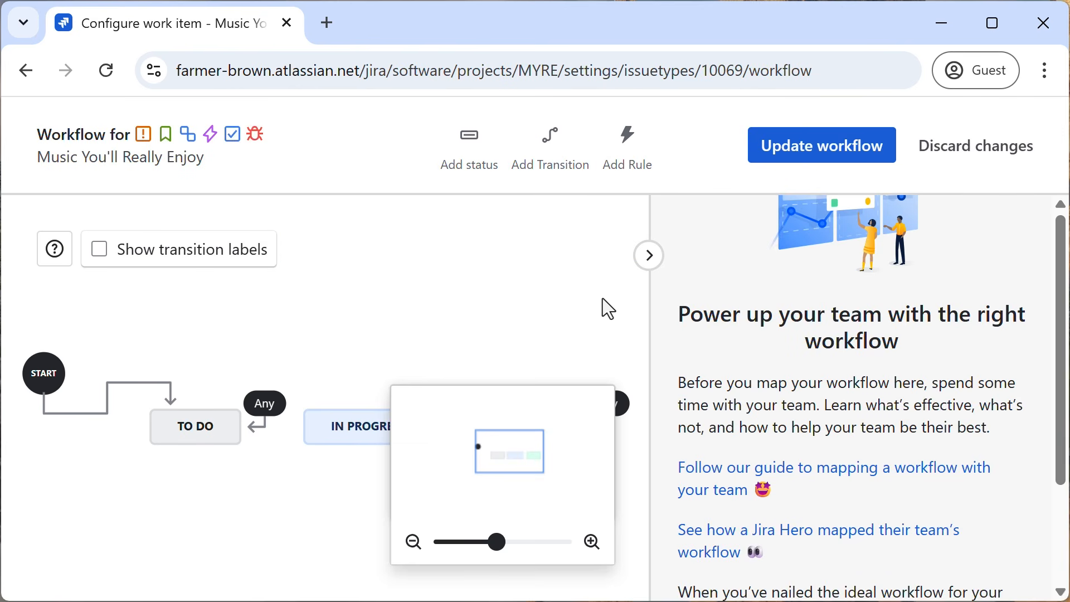
left_click(25, 70)
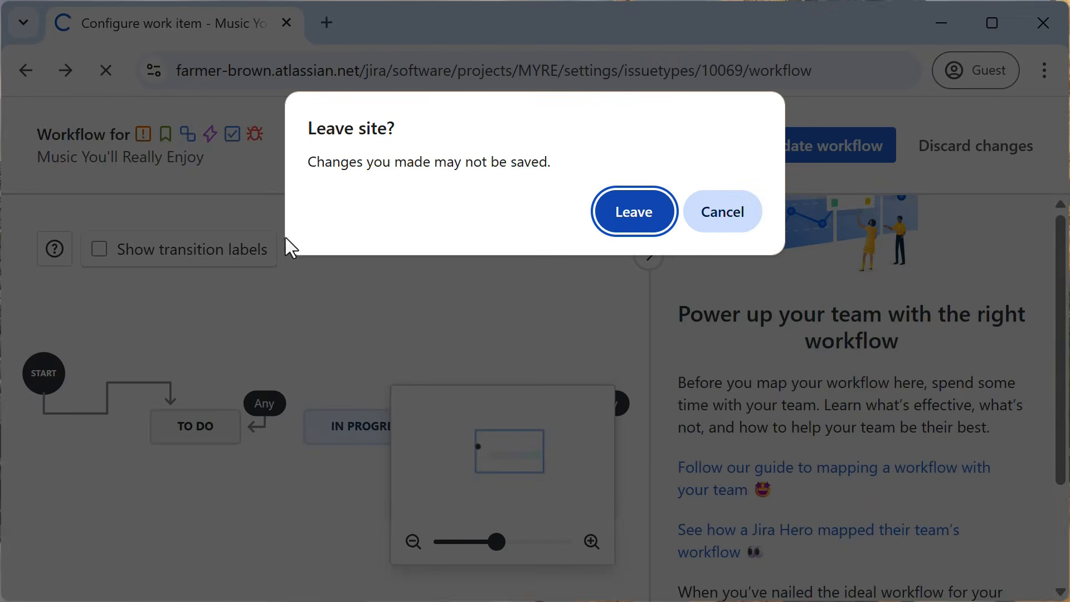
left_click(633, 211)
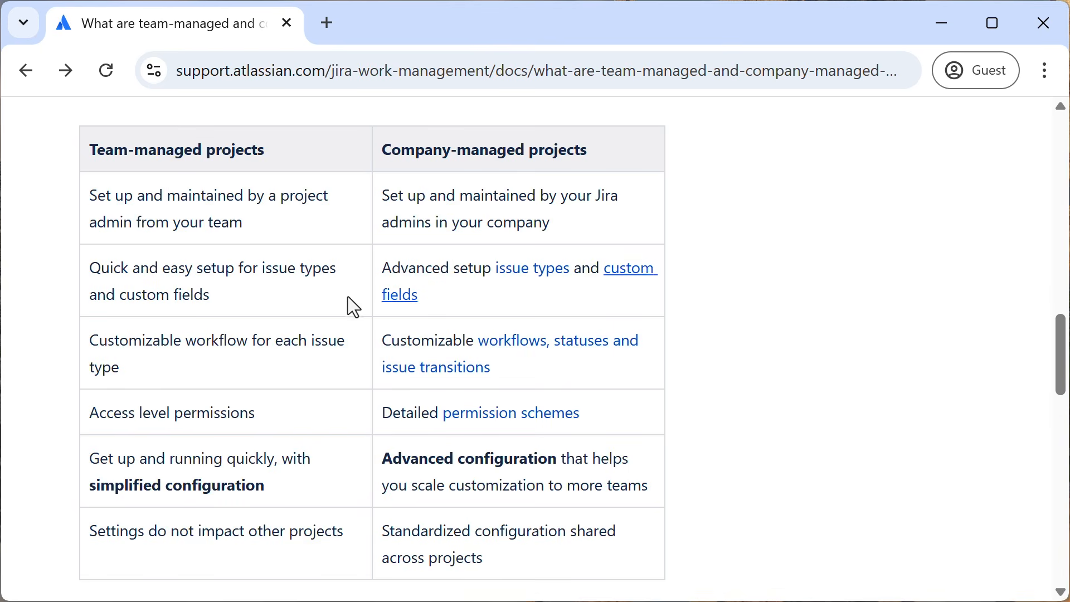
scroll(325, 312, "up", 20)
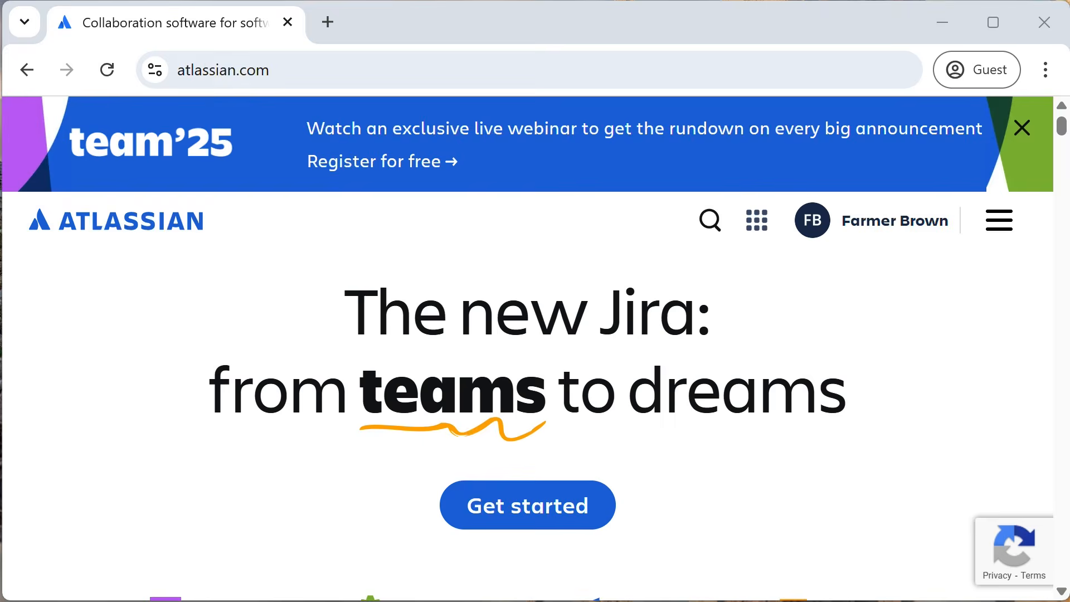
Step: Load the MYRE project's board 69 by its address and open the project settings of Music You'll Really Enjoy
left_click(282, 69)
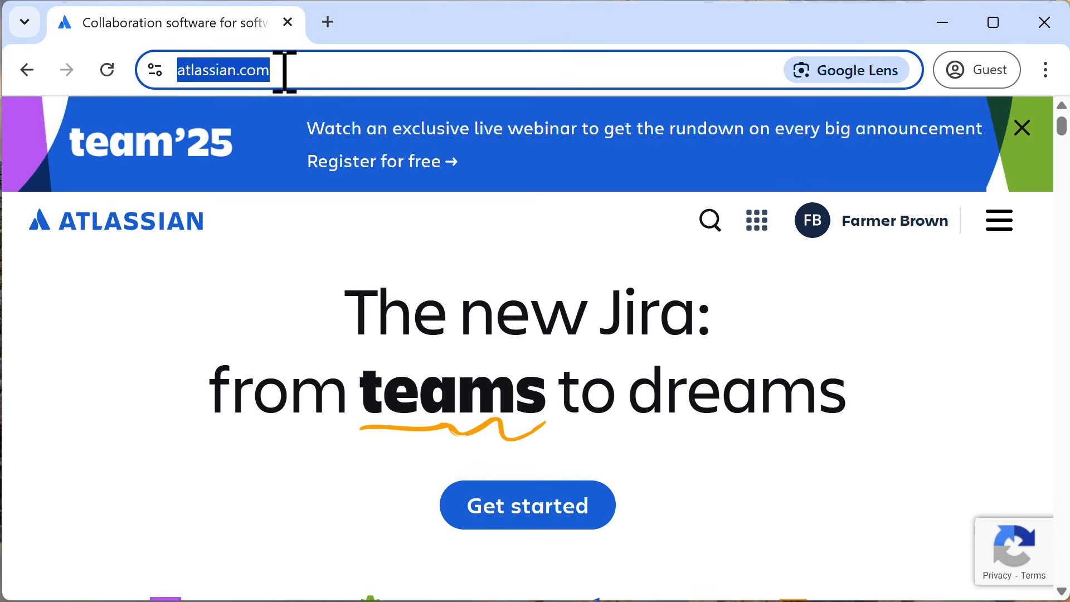
type("https://farmer-brown.atlassian.net/jira/software/projects/MYRE/boards/69")
key("Return")
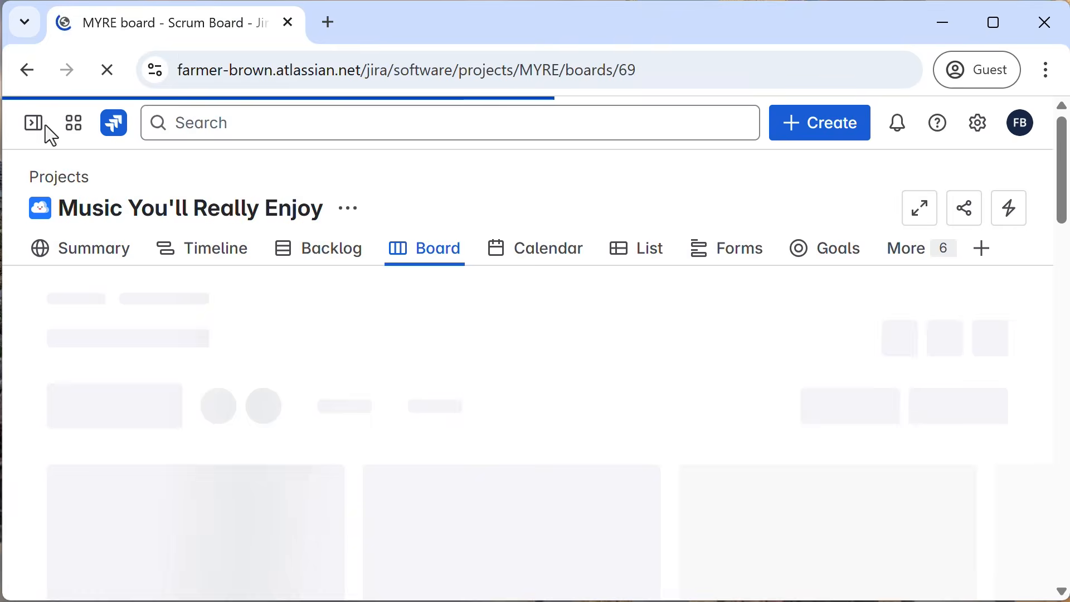
left_click(34, 124)
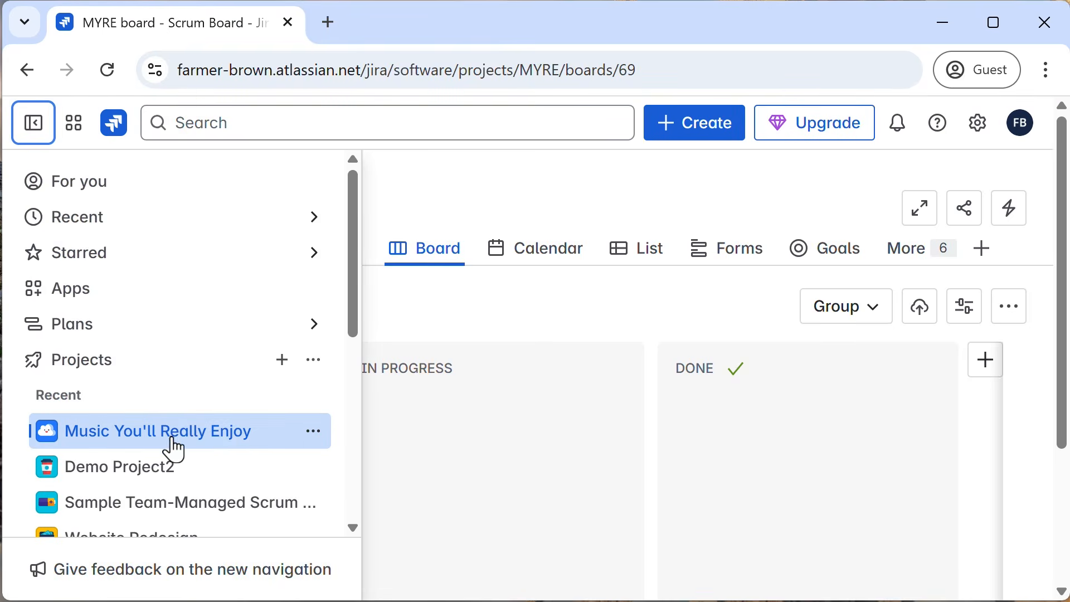
left_click(318, 440)
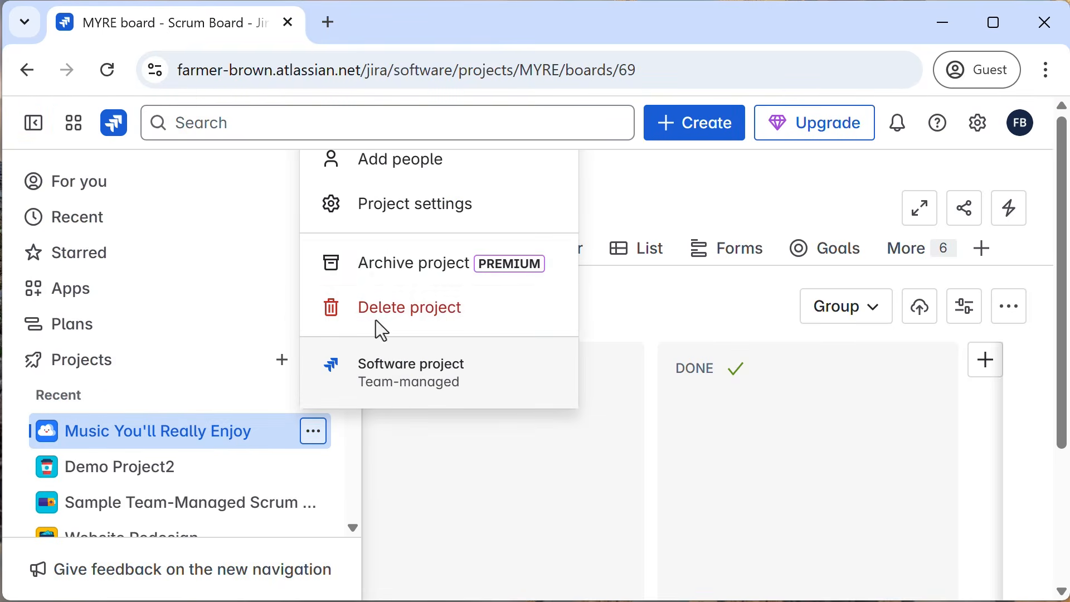
left_click(370, 225)
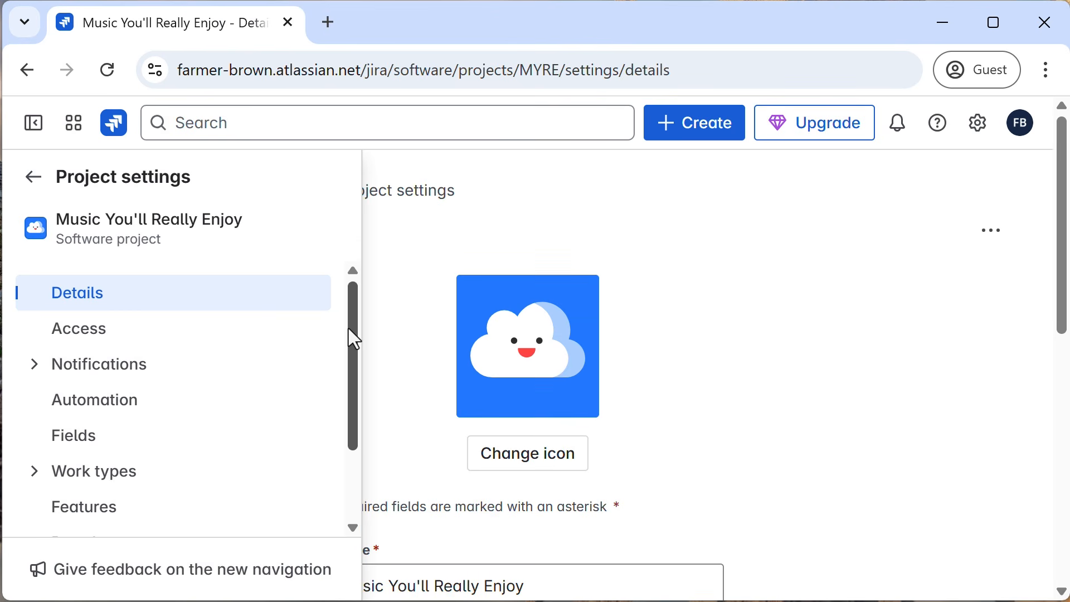
Step: Show the customer complaint work type in the project settings and open its workflow for editing
scroll(355, 337, "down", 2)
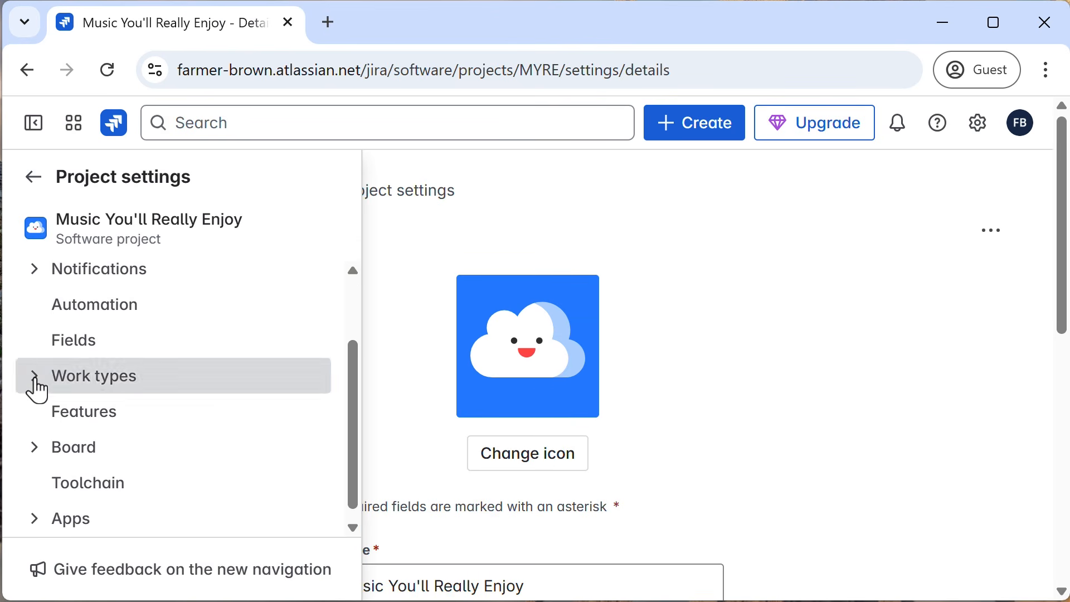
left_click(32, 384)
left_click_drag(359, 366, 352, 396)
left_click(198, 505)
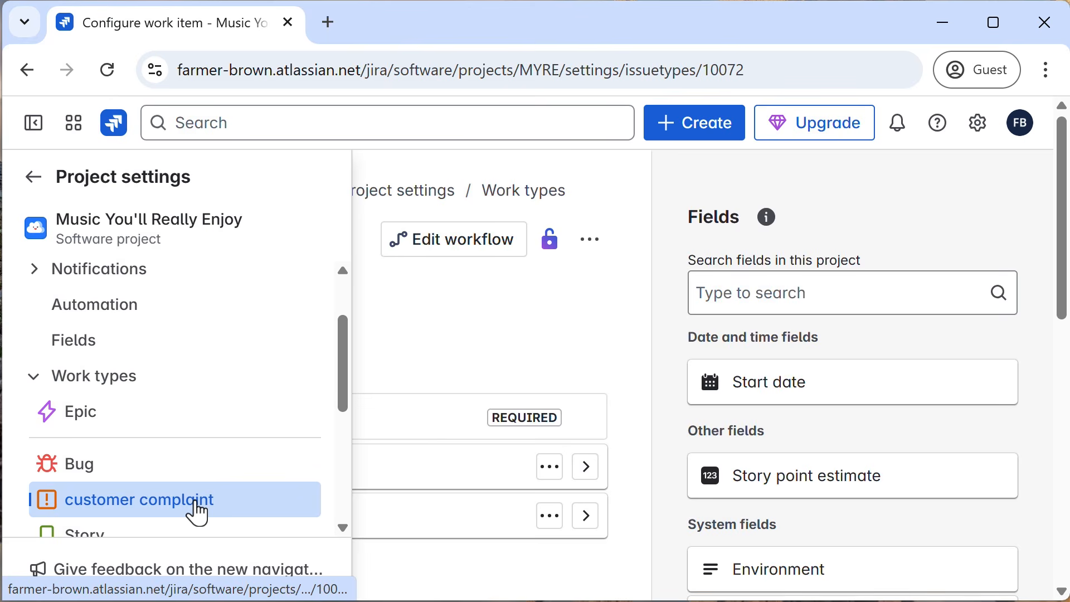
left_click(461, 259)
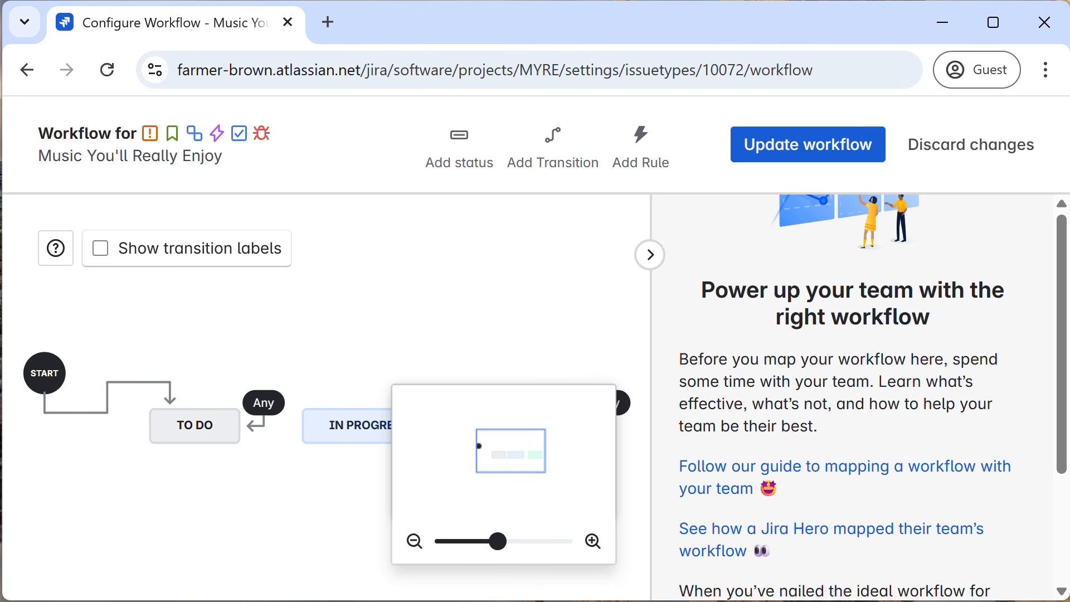
Step: Start adding a status to the workflow and search the existing statuses for "for review"
scroll(409, 311, "down", 4)
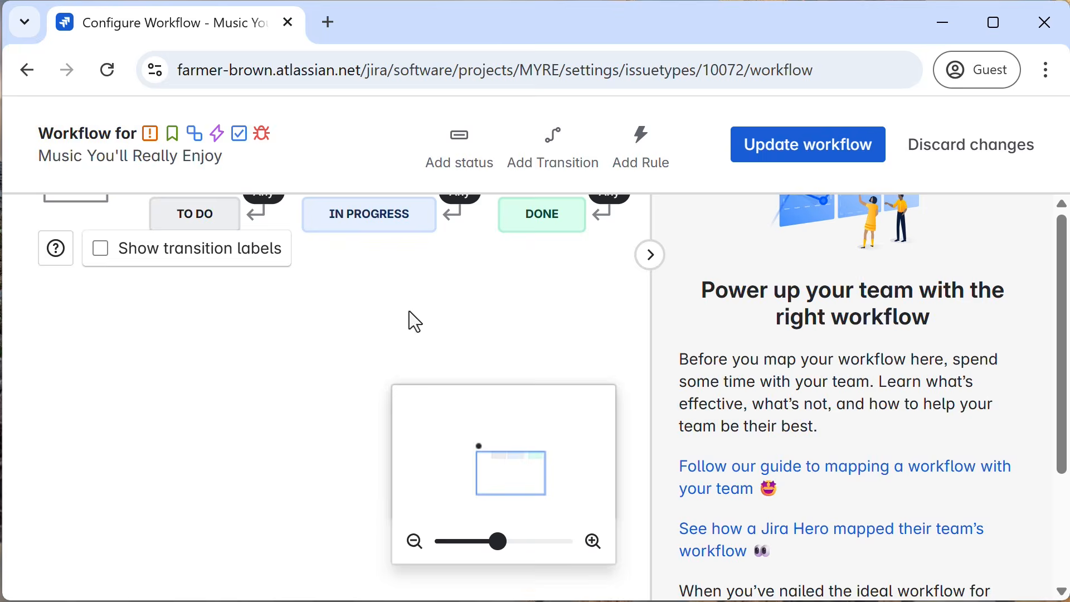
scroll(409, 311, "up", 2)
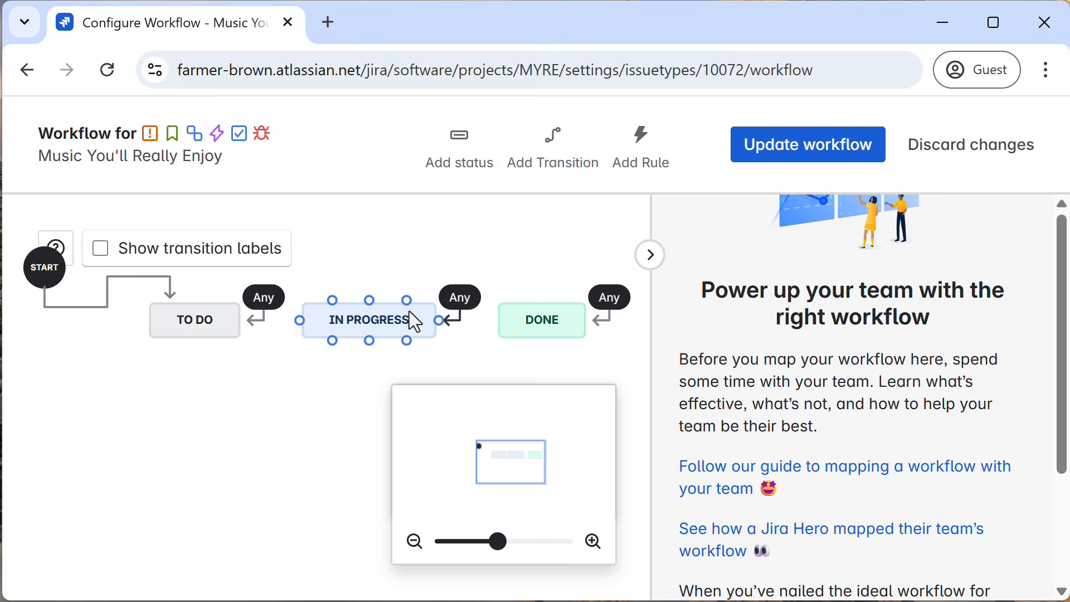
left_click(474, 160)
left_click(388, 396)
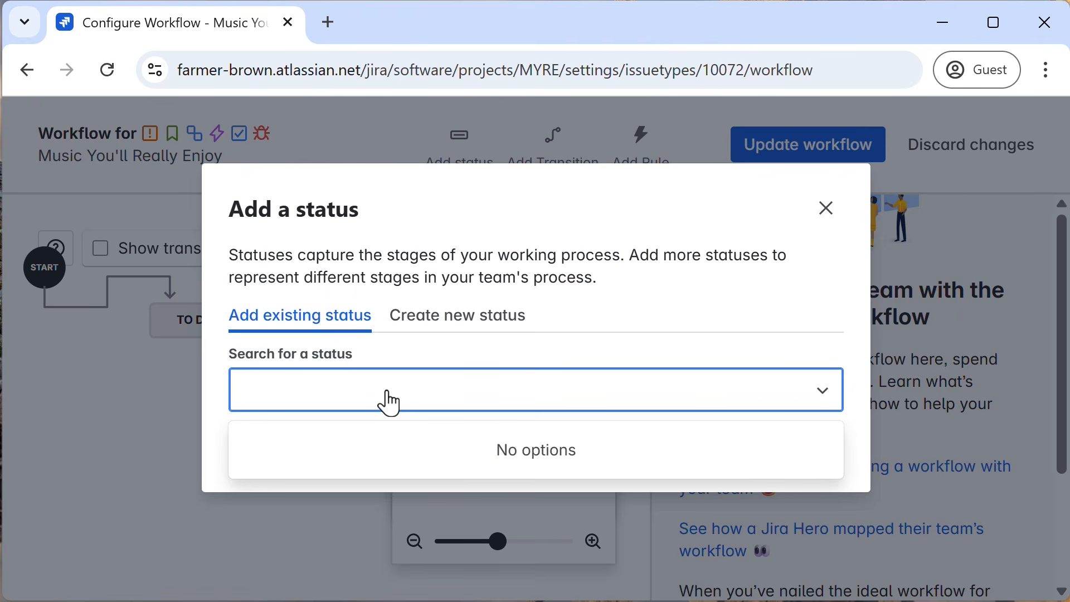
type("for review")
Step: Create a new workflow status named "for review" with the status category To do
left_click(454, 328)
left_click(361, 402)
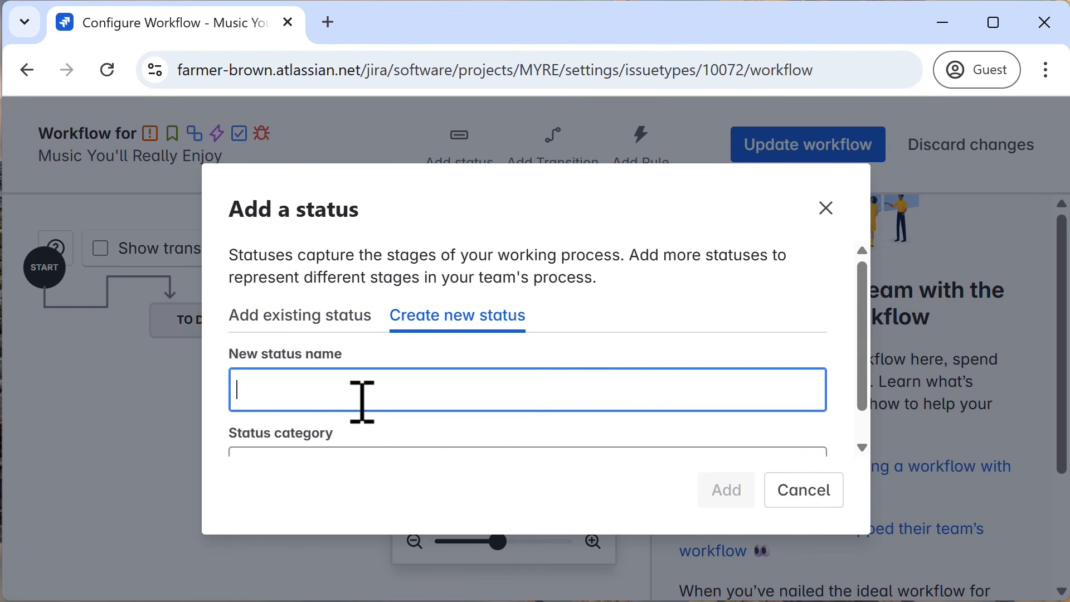
type("for review")
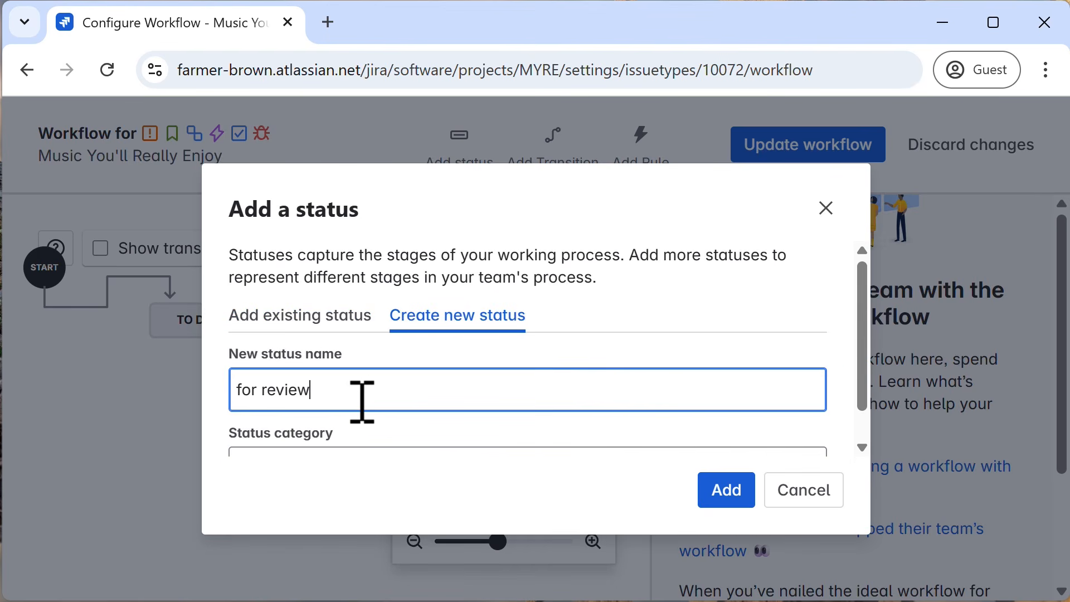
scroll(362, 402, "down", 1)
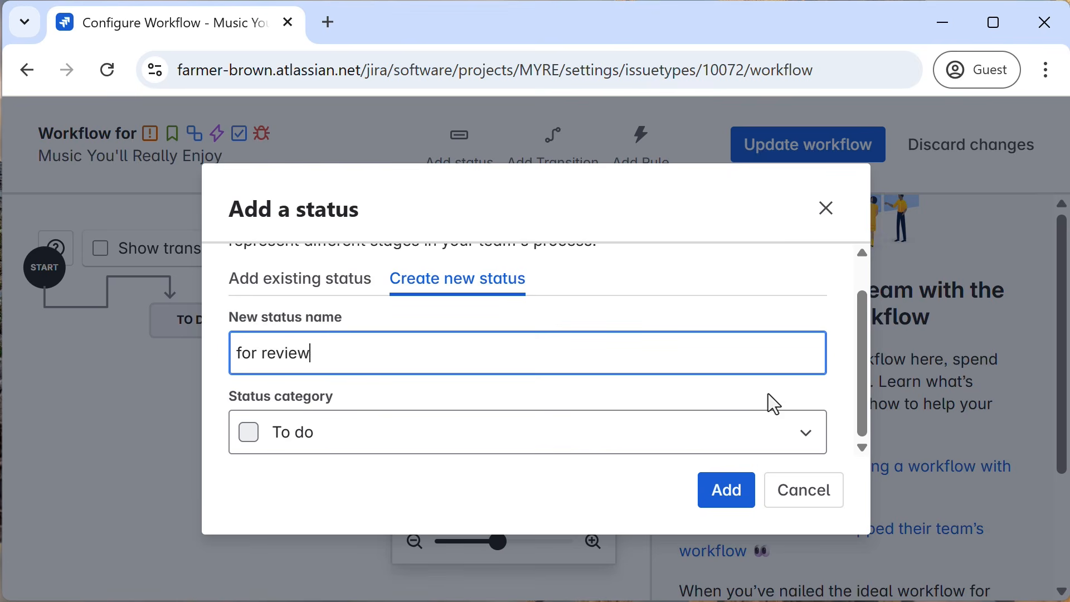
left_click_drag(866, 365, 863, 424)
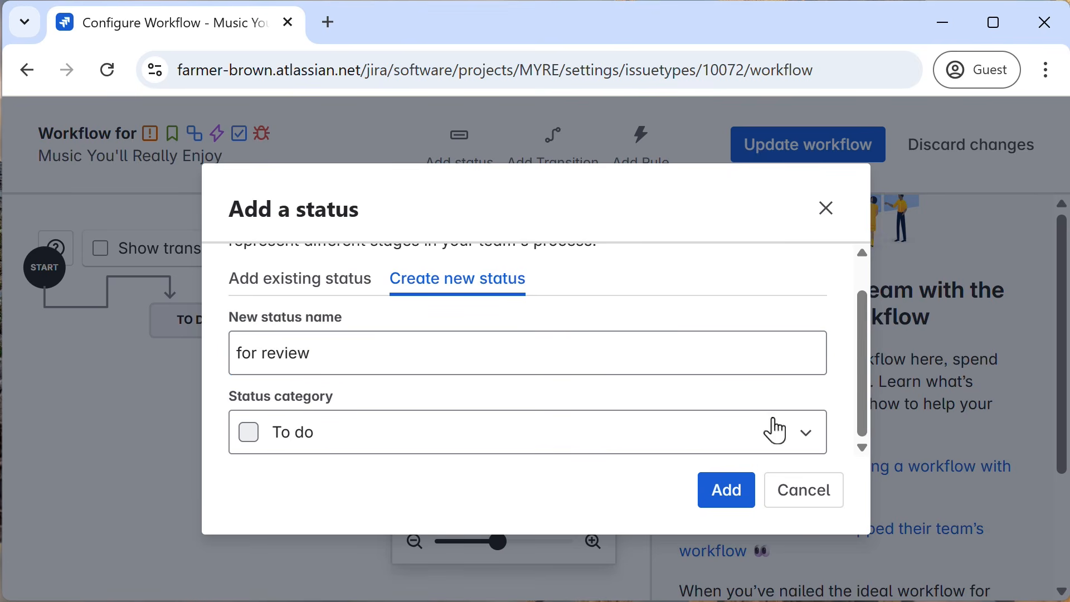
left_click(804, 438)
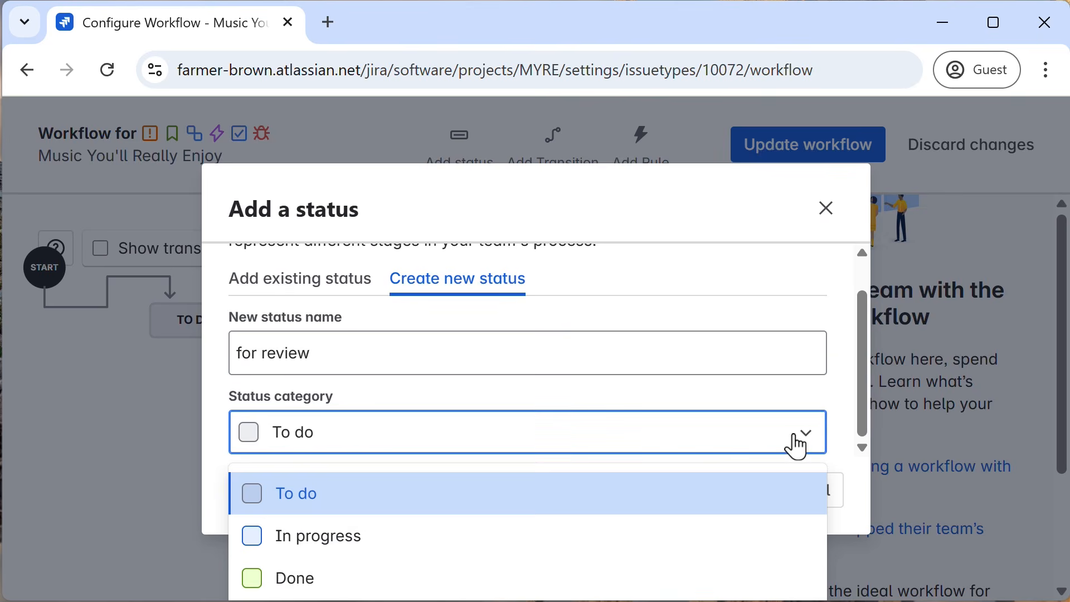
left_click(289, 502)
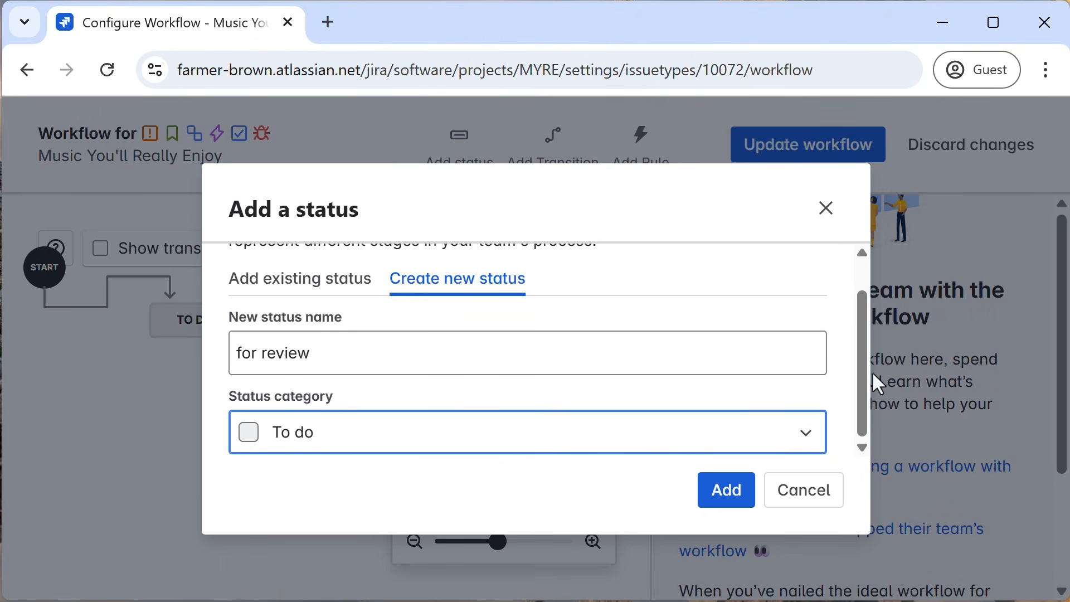
left_click(726, 490)
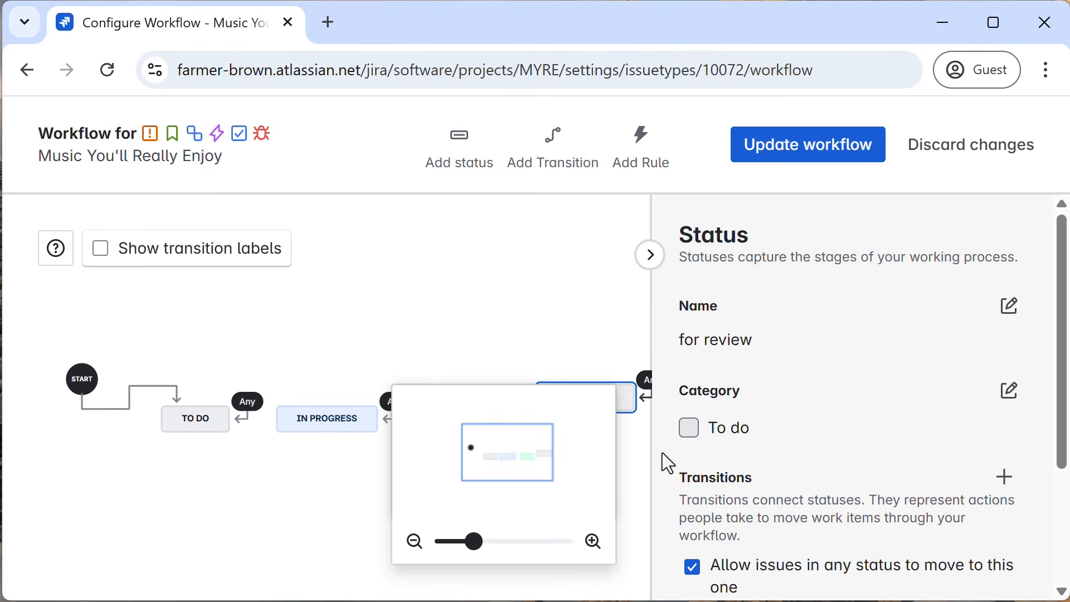
Step: Move the for review status below To Do in the diagram and reroute the Start transition to it
scroll(553, 343, "down", 2)
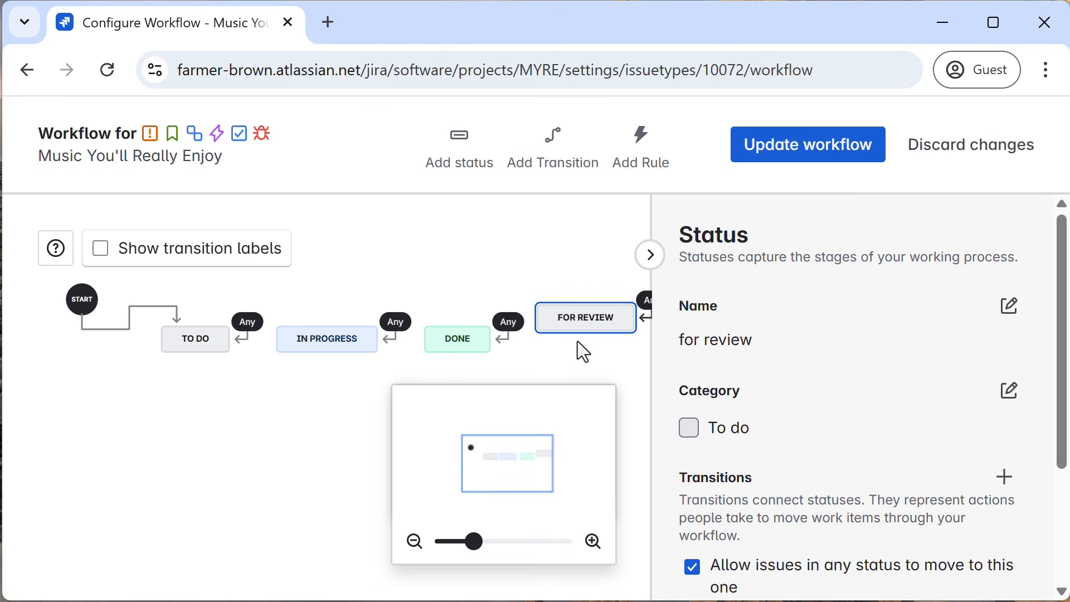
left_click_drag(599, 323, 184, 383)
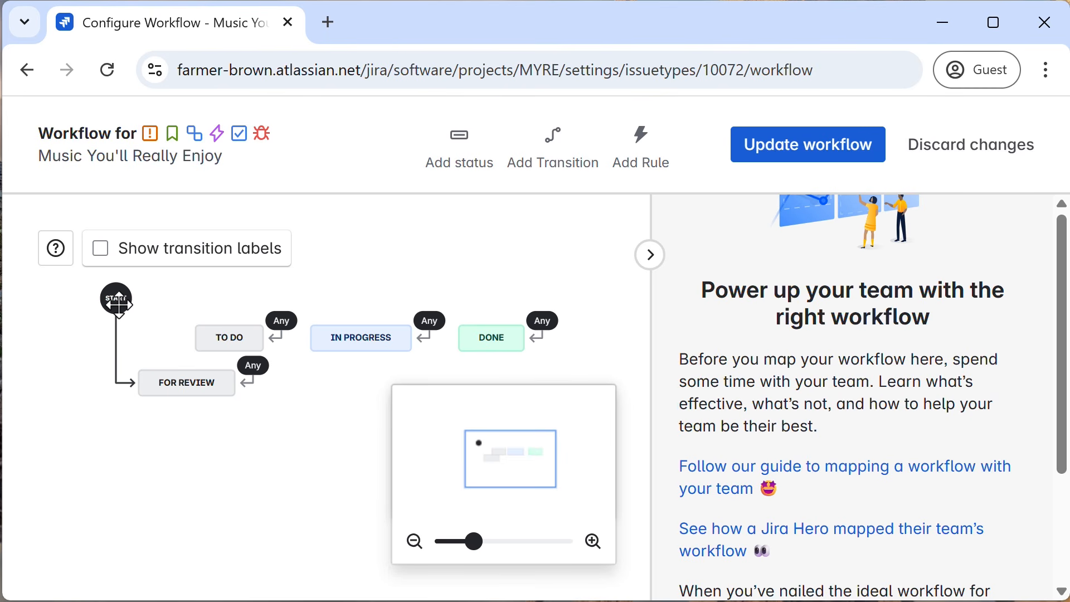
left_click(175, 387)
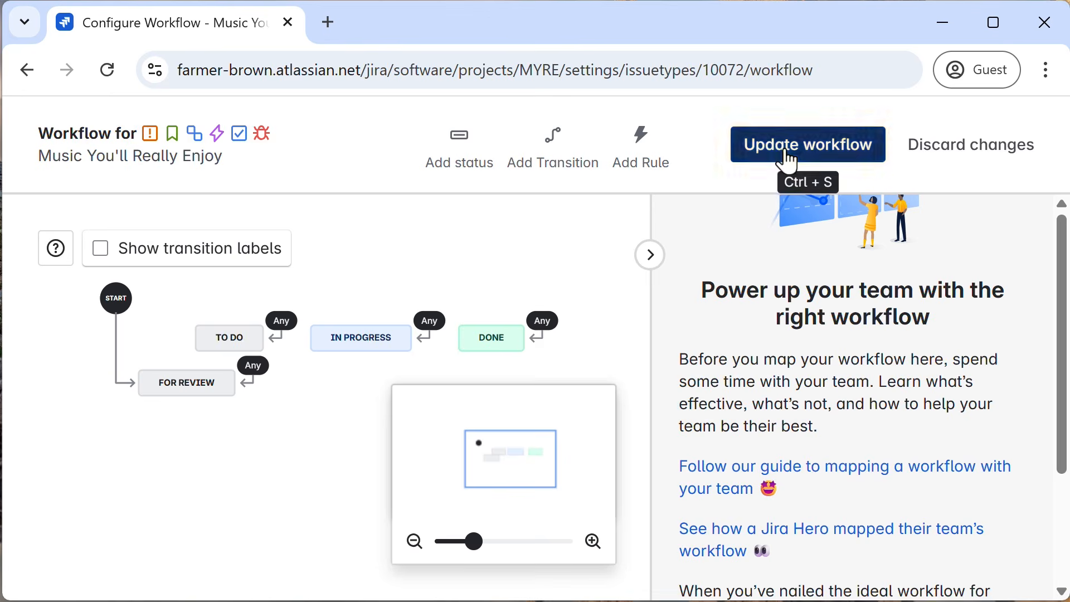
Step: Start updating the workflow and remove Task, Bug, Story, Epic and Subtask from its issue types, keeping only customer complaint
left_click(786, 150)
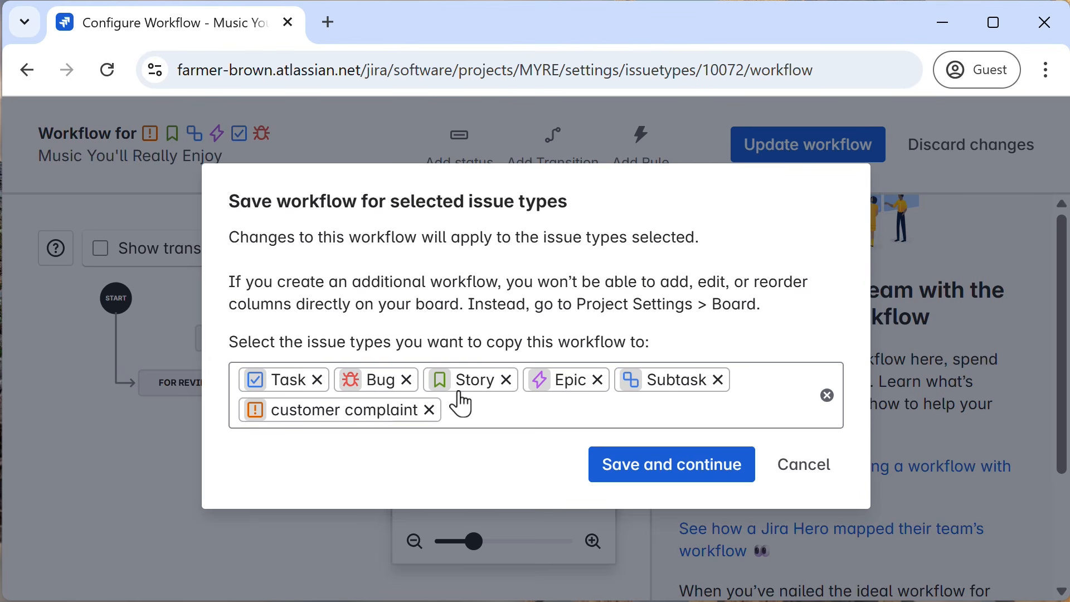
left_click(316, 381)
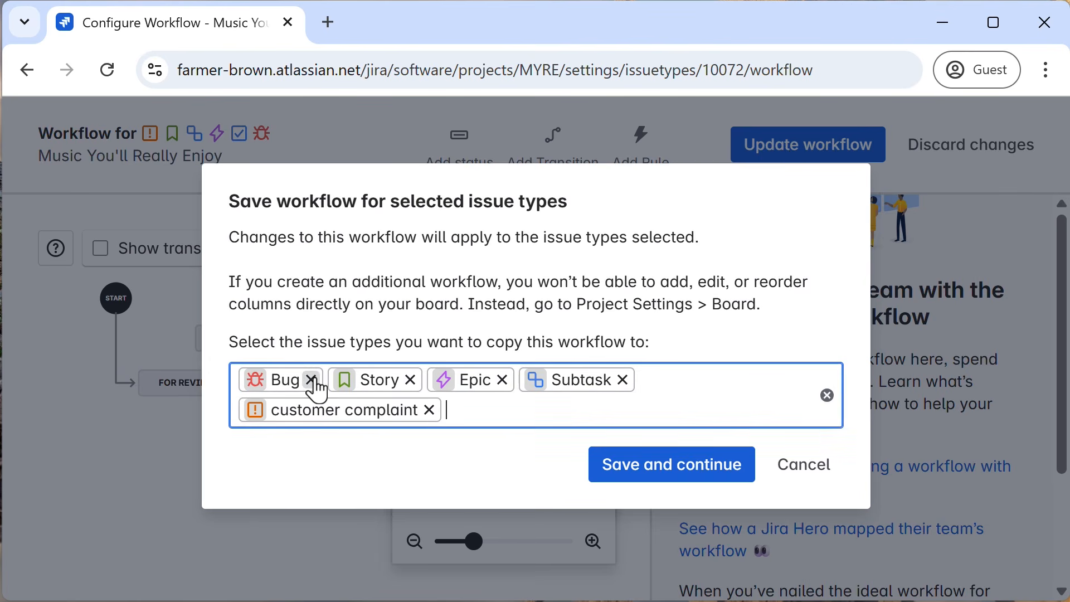
left_click(310, 381)
left_click(312, 384)
left_click(314, 384)
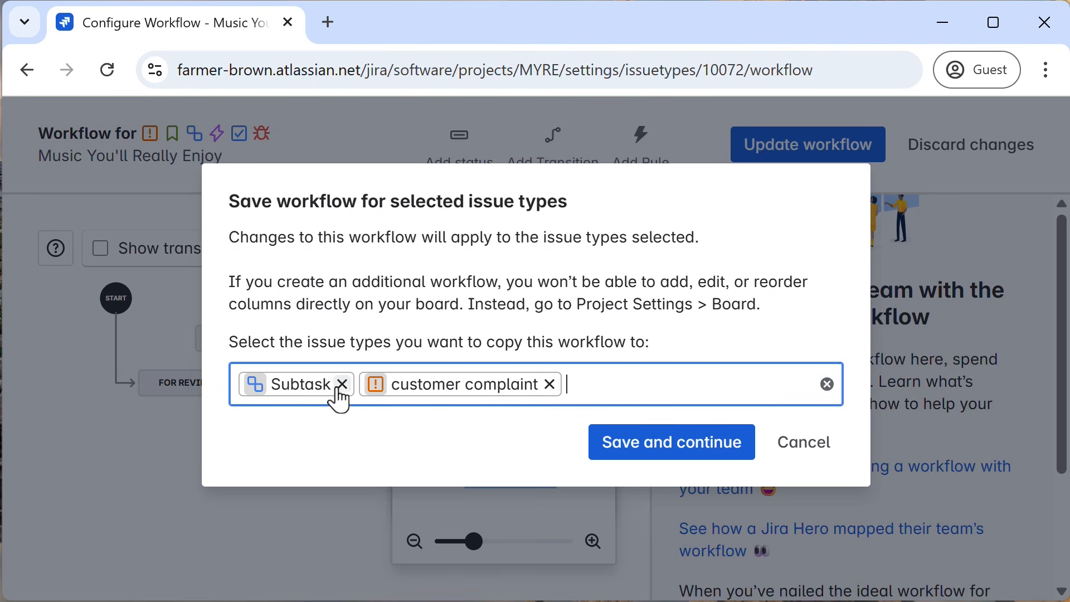
left_click(340, 384)
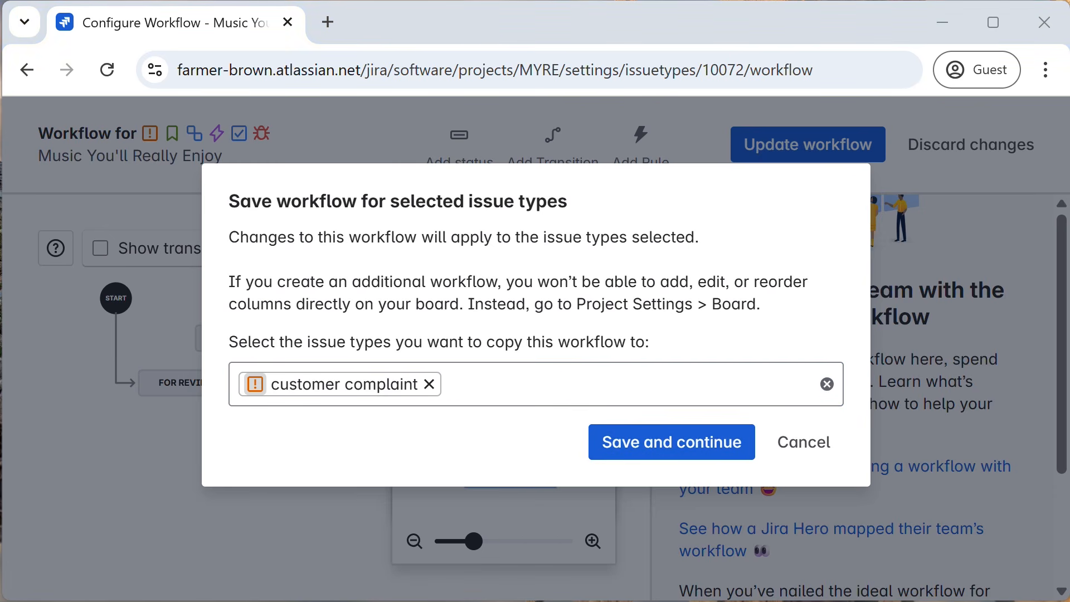
left_click(326, 22)
type("https://farmer-brown.atlassian.net/jira/software/projects/MYRET/boards/35")
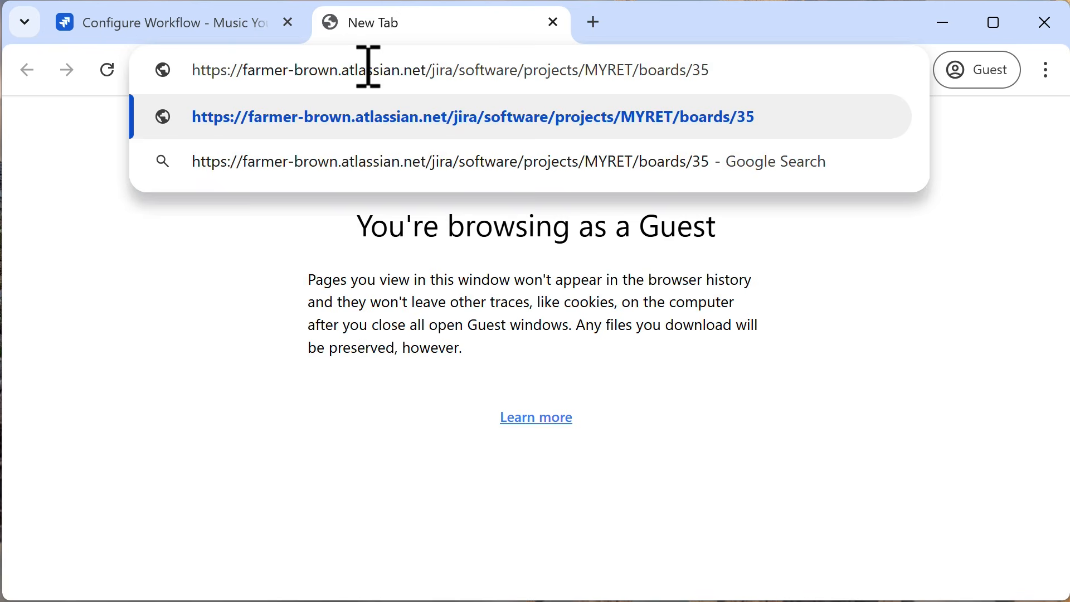
key("Return")
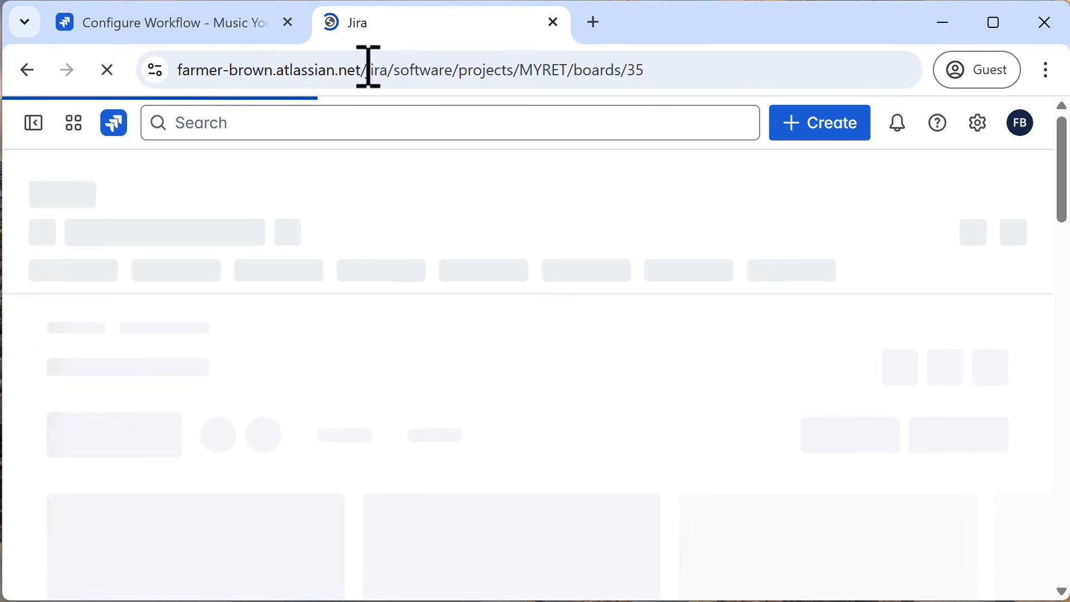
key("ctrl+w")
Step: Open the MYRE project's board 69 in a new browser tab
left_click(330, 20)
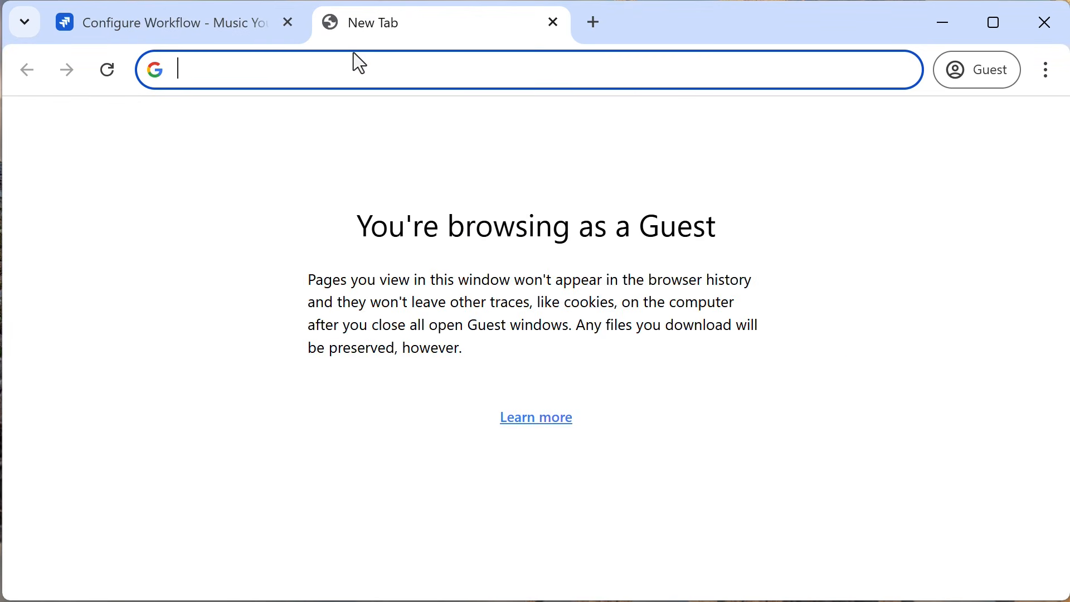
type("https://farmer-brown.atlassian.net/jira/software/projects/MYRE/boards/69")
key("Return")
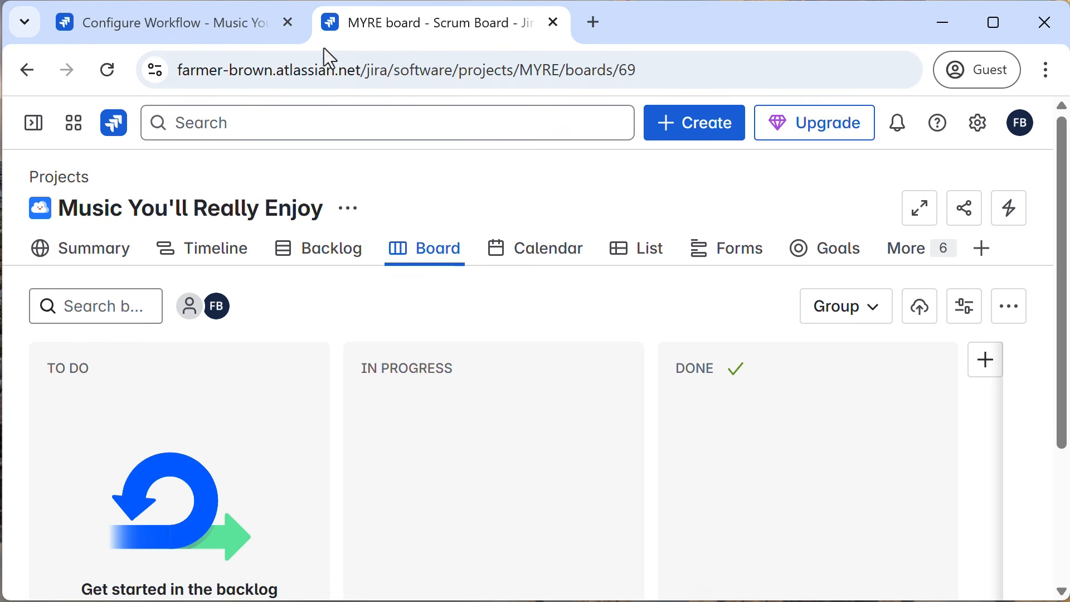
Step: Compare the pending customer complaint workflow save with the columns on the MYRE board
left_click(231, 27)
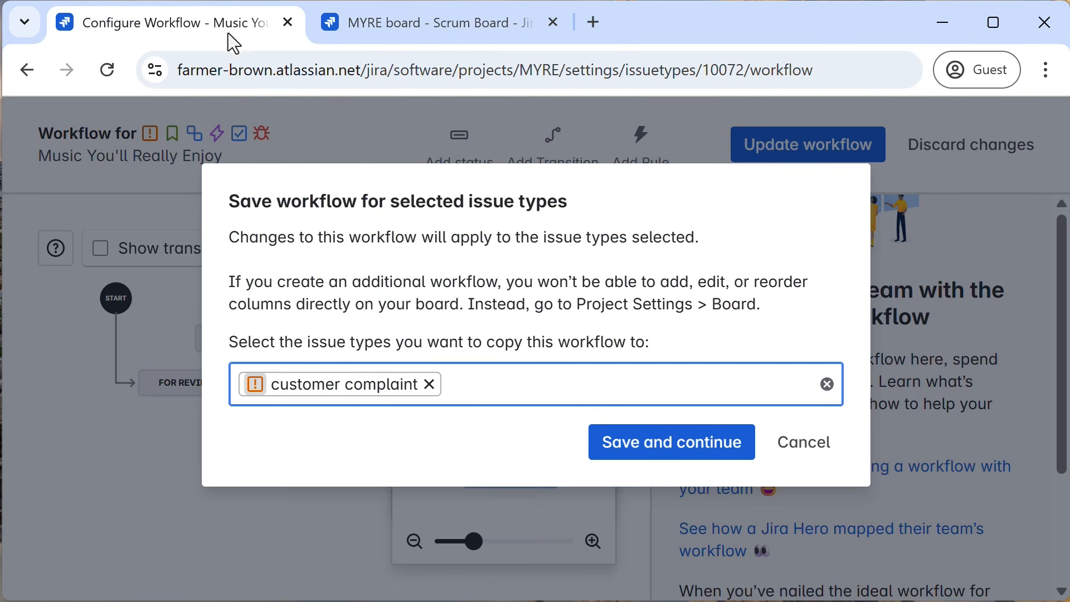
left_click(405, 25)
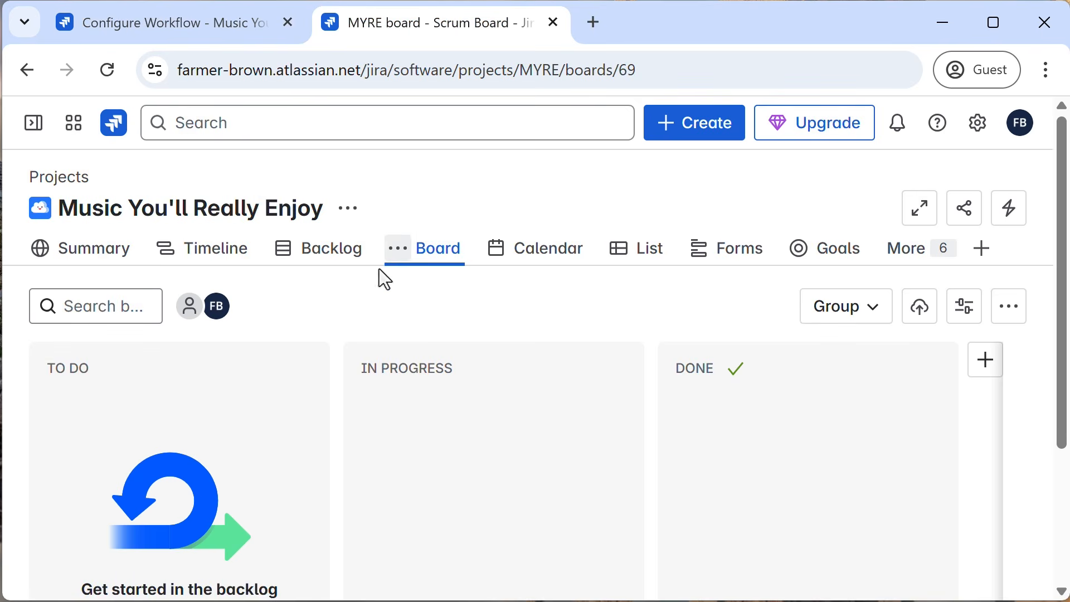
scroll(369, 340, "down", 3)
scroll(369, 340, "up", 3)
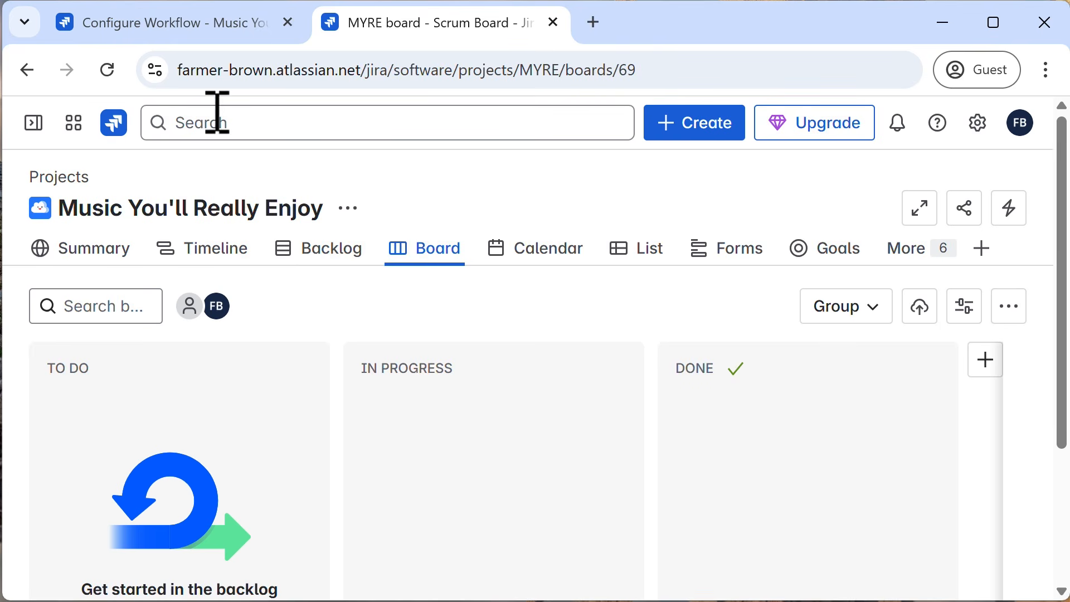
Step: Cancel saving the customer complaint workflow, discard its changes and leave the workflow editor
left_click(206, 40)
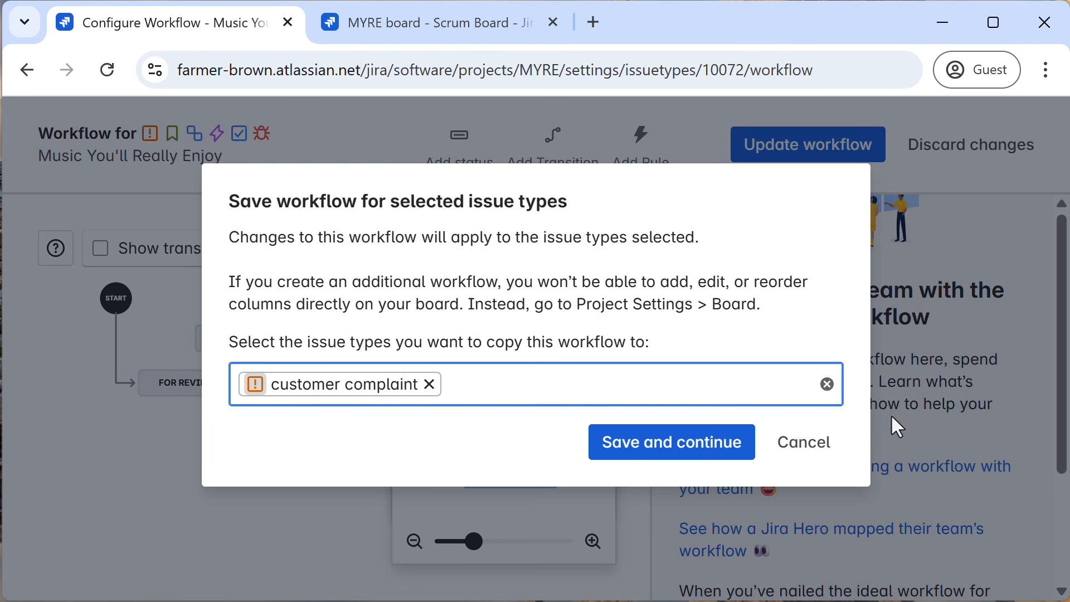
left_click(801, 454)
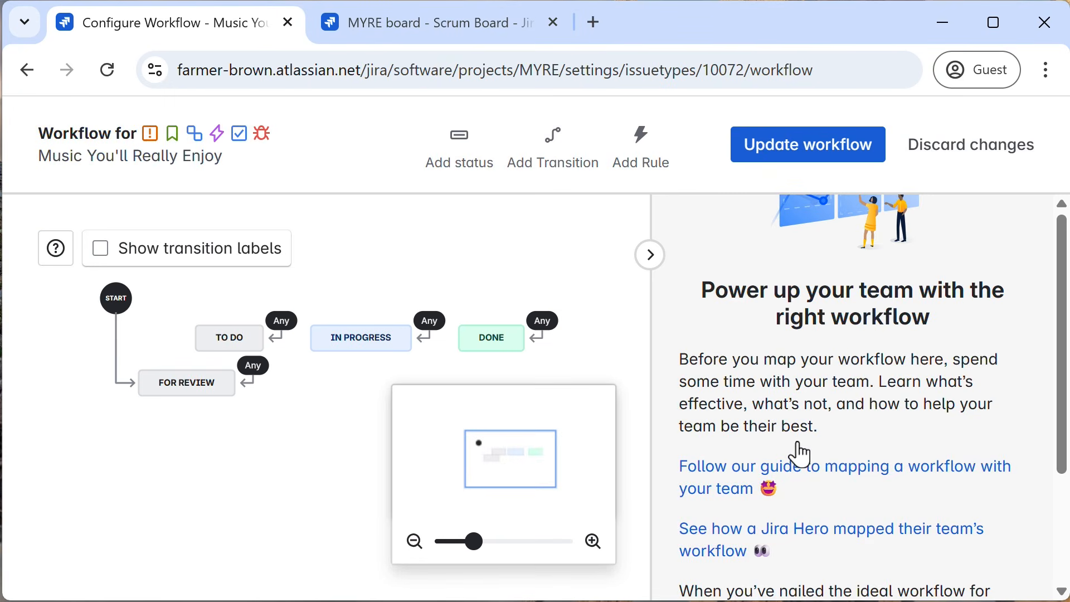
left_click(972, 148)
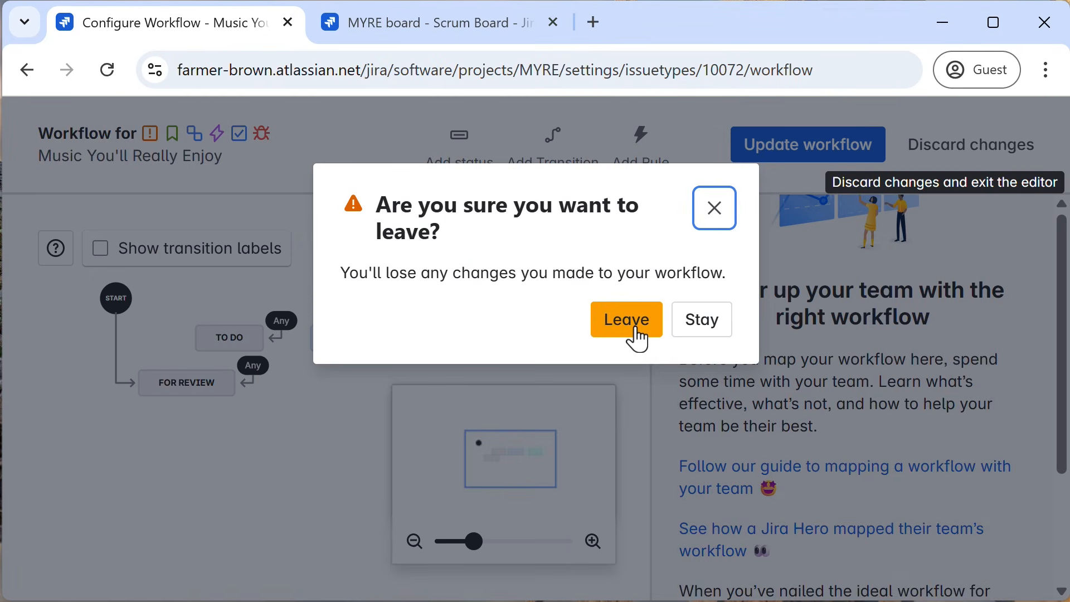
left_click(637, 338)
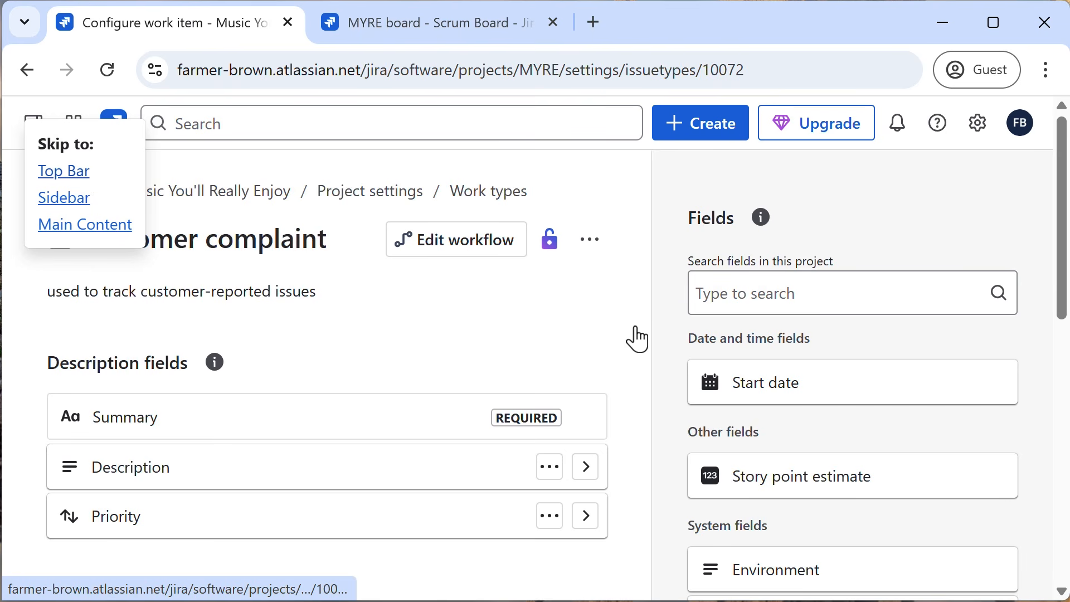
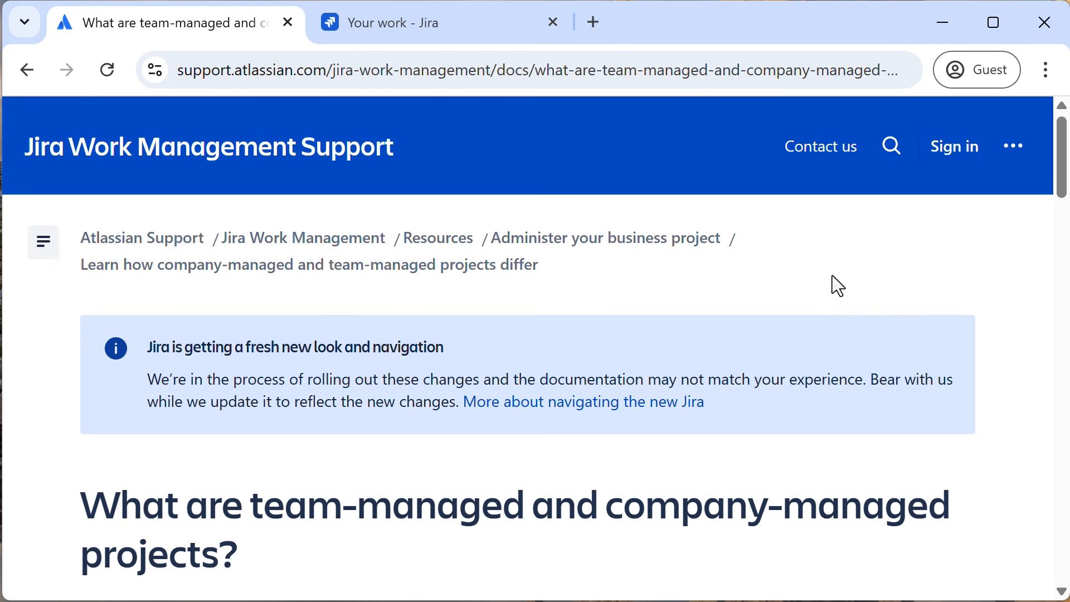
Step: Read the support article's table comparing team-managed and company-managed projects
scroll(833, 276, "down", 15)
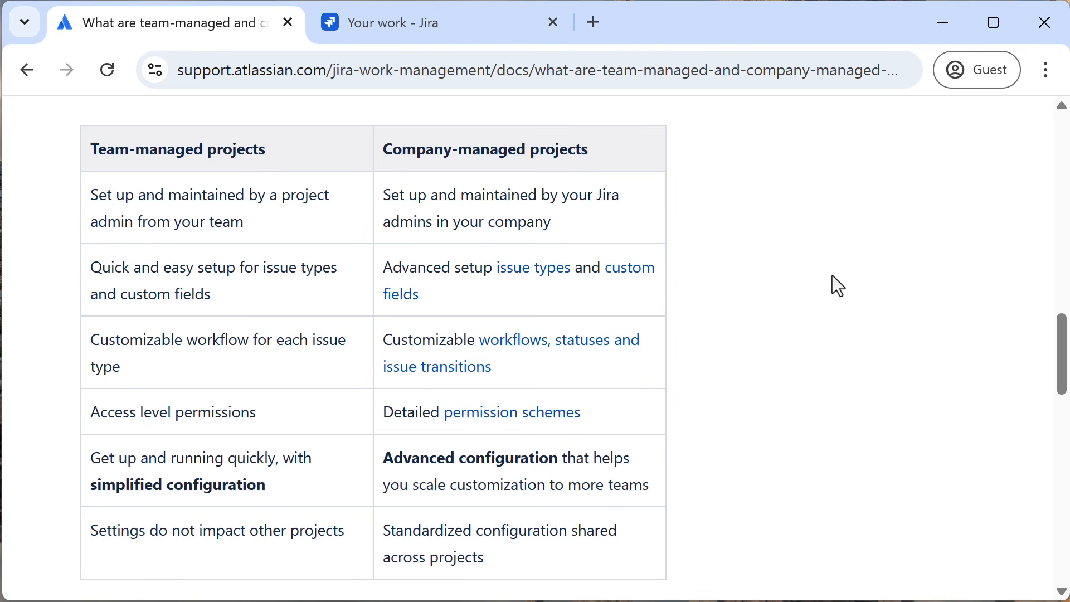
Step: Start a new company-managed project in Jira from the Scrum template for software development
left_click(457, 38)
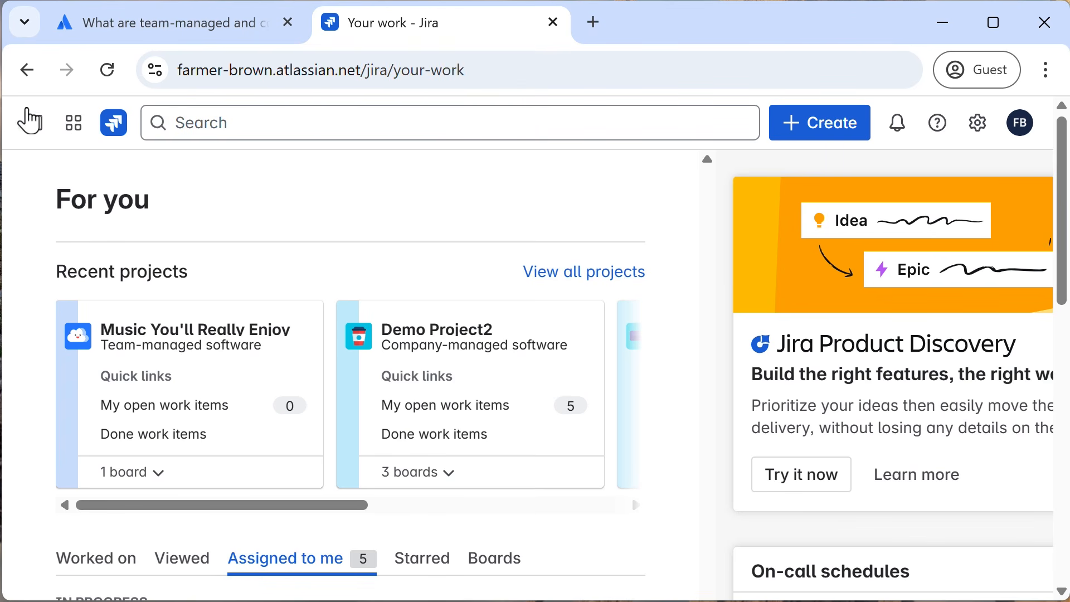
left_click(36, 133)
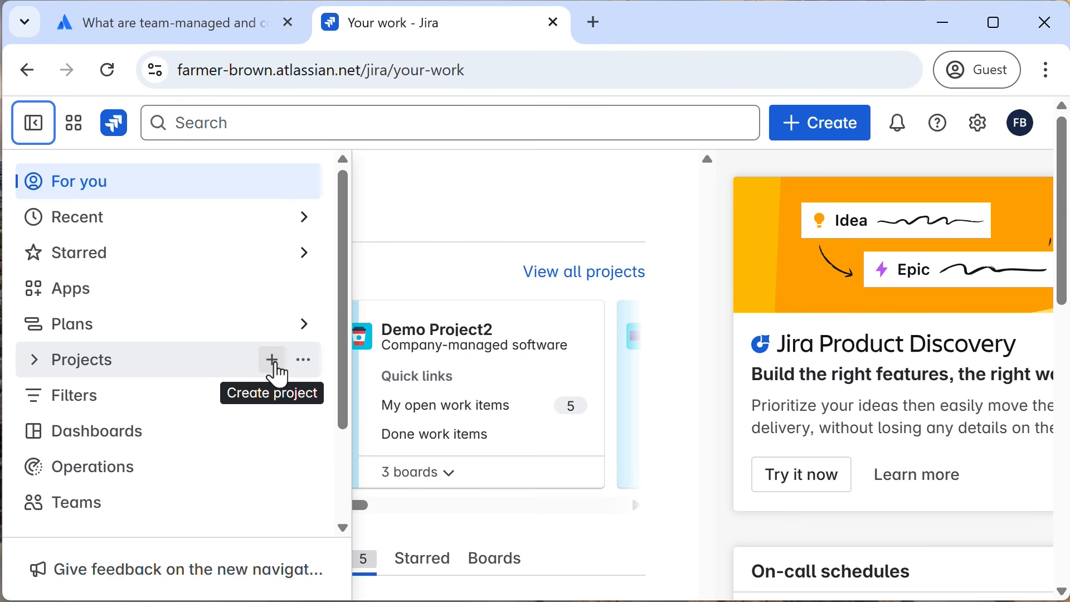
left_click(272, 360)
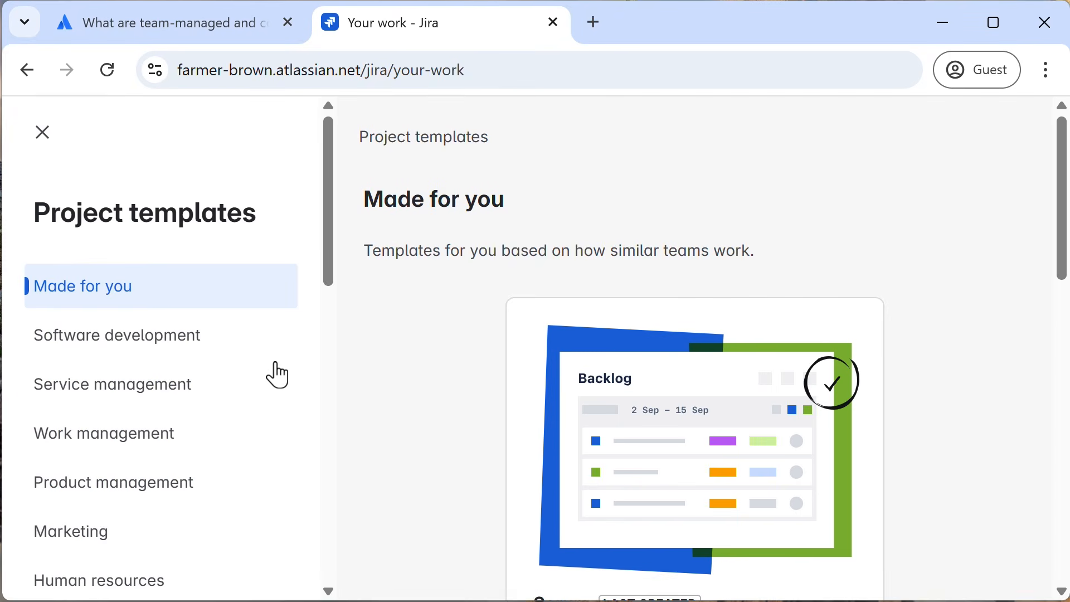
left_click(172, 340)
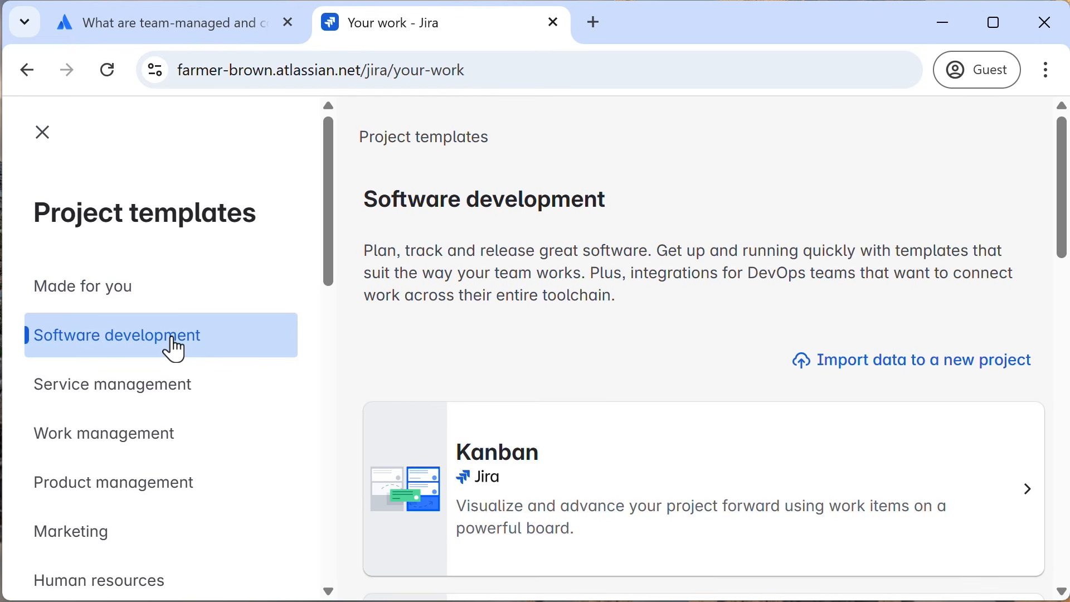
scroll(516, 363, "down", 4)
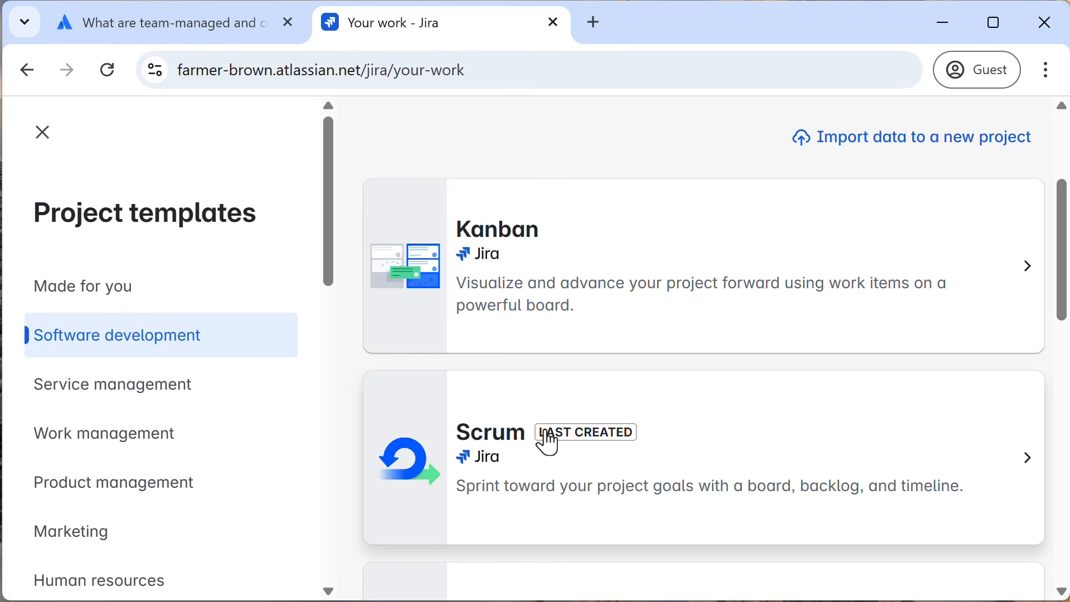
left_click(549, 444)
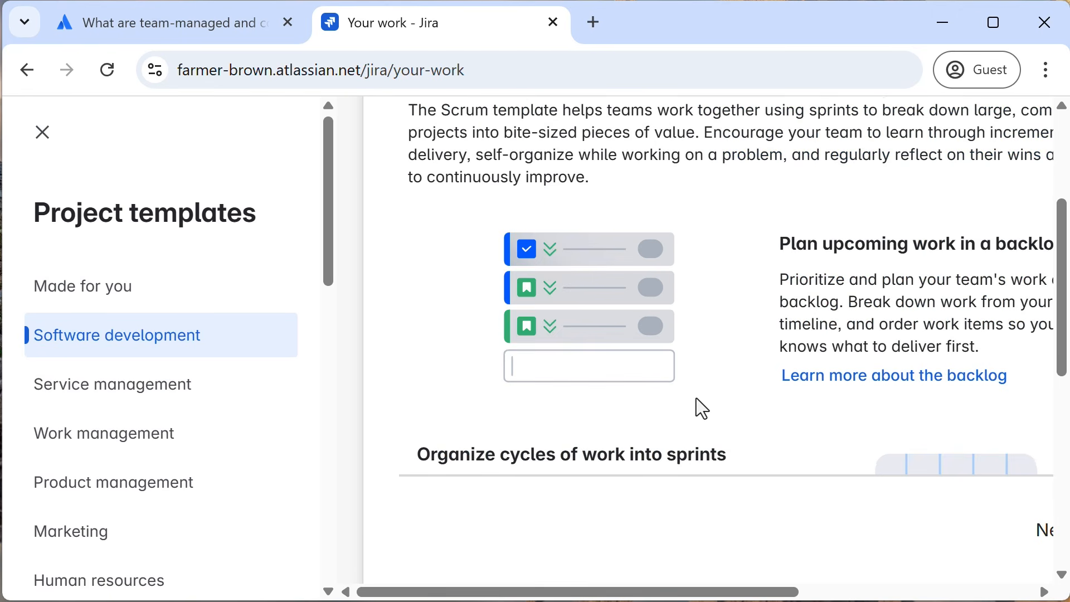
scroll(700, 405, "down", 5)
left_click_drag(695, 592, 1003, 580)
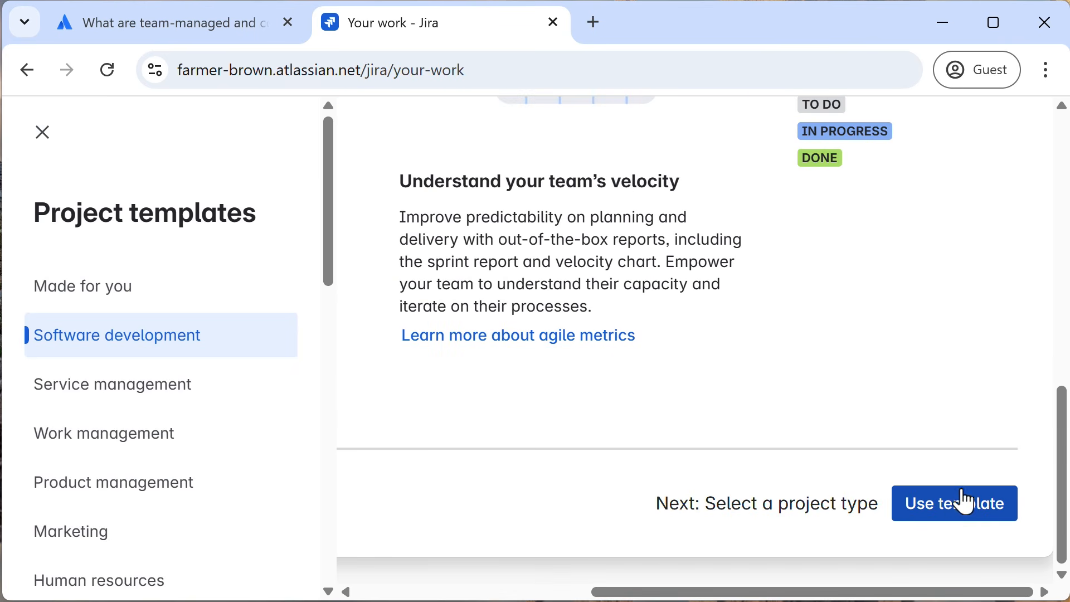
left_click(968, 521)
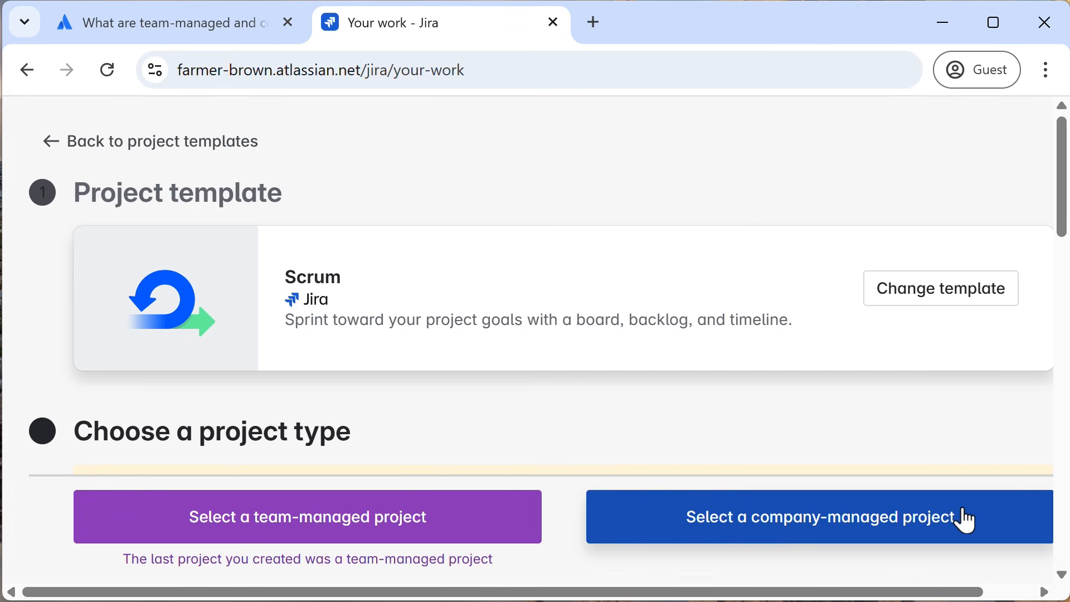
left_click(890, 532)
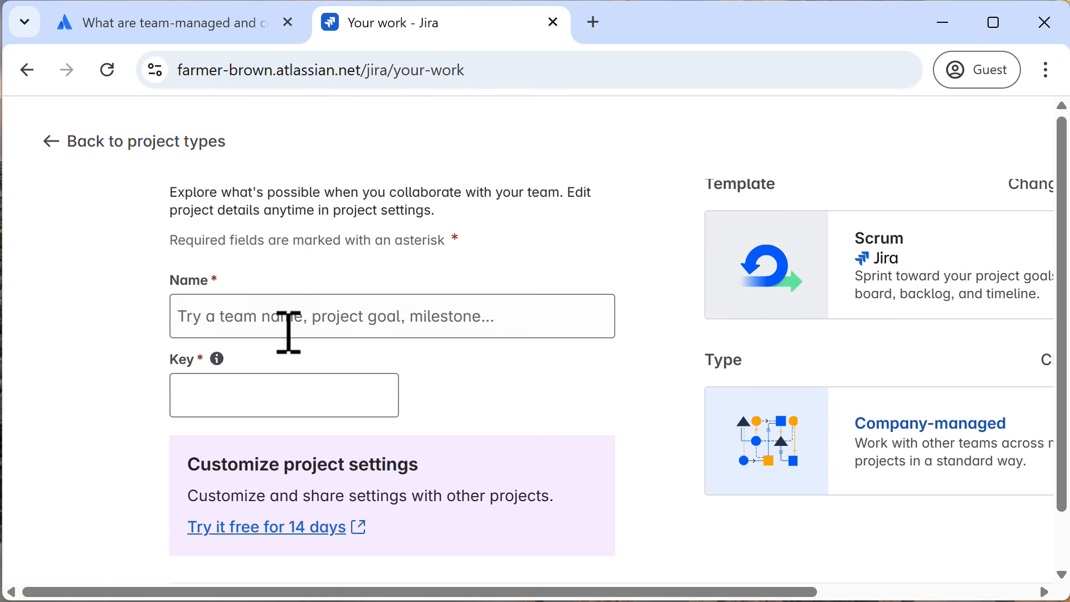
Step: Name the new project "MYRE website" and set its key to MYREWEB
left_click(284, 318)
type("MYRE ")
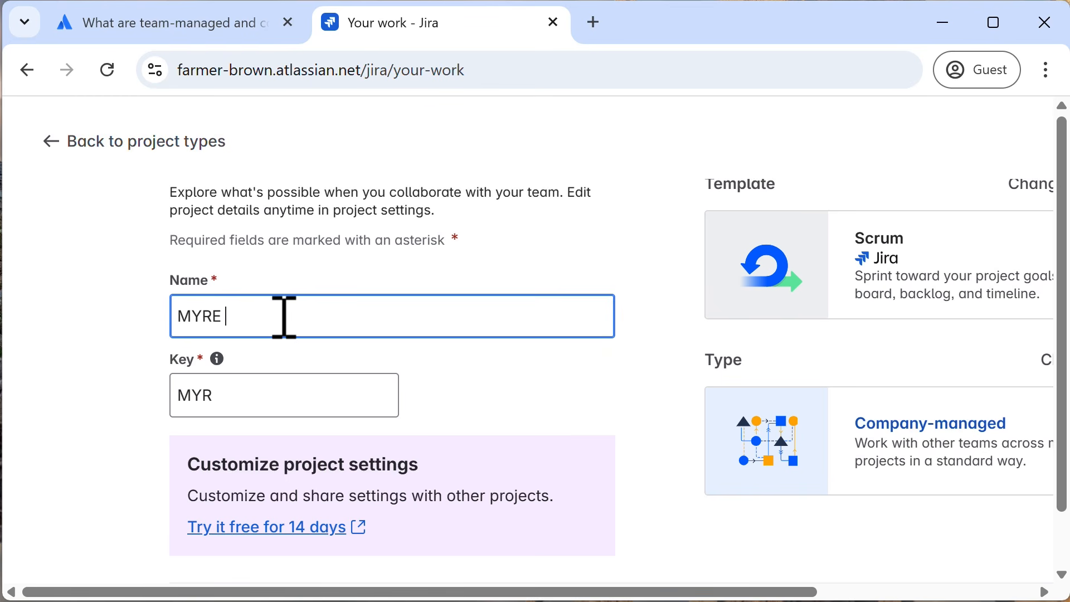
type("website")
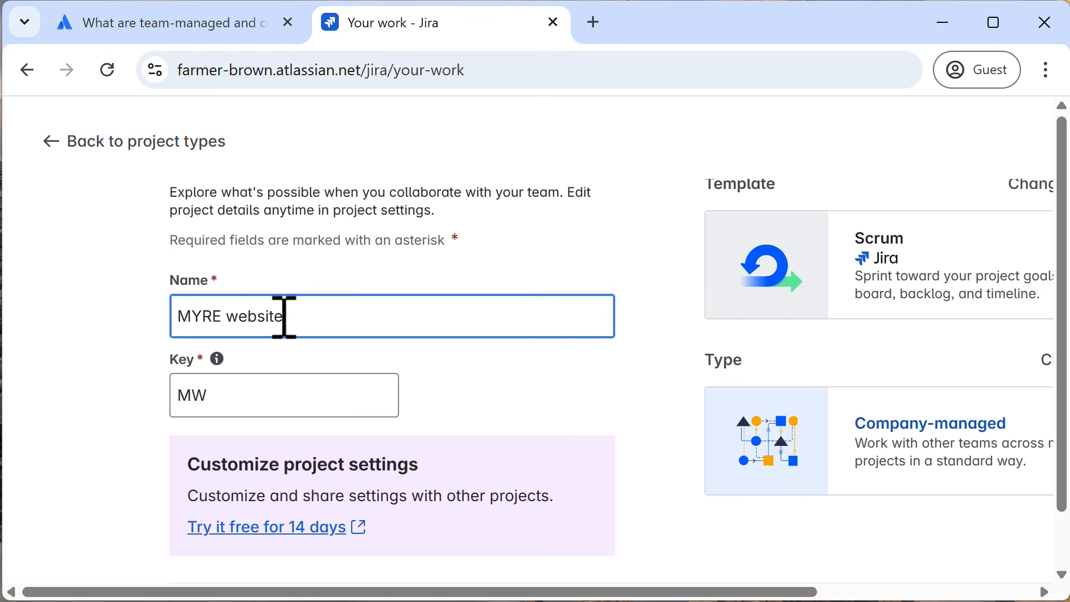
left_click(247, 399)
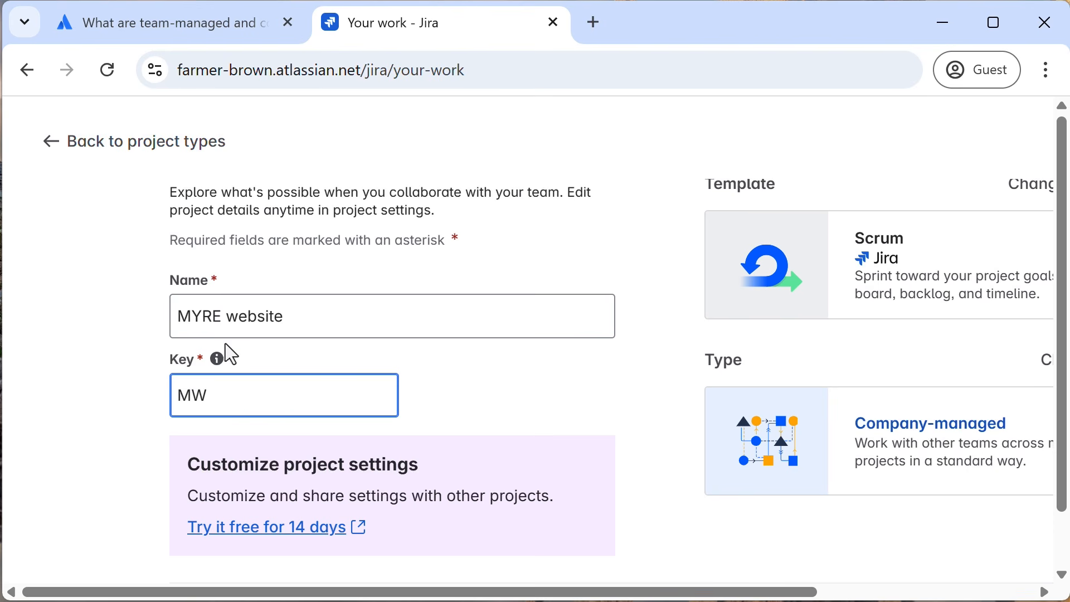
left_click_drag(229, 316, 106, 324)
key("ctrl+c")
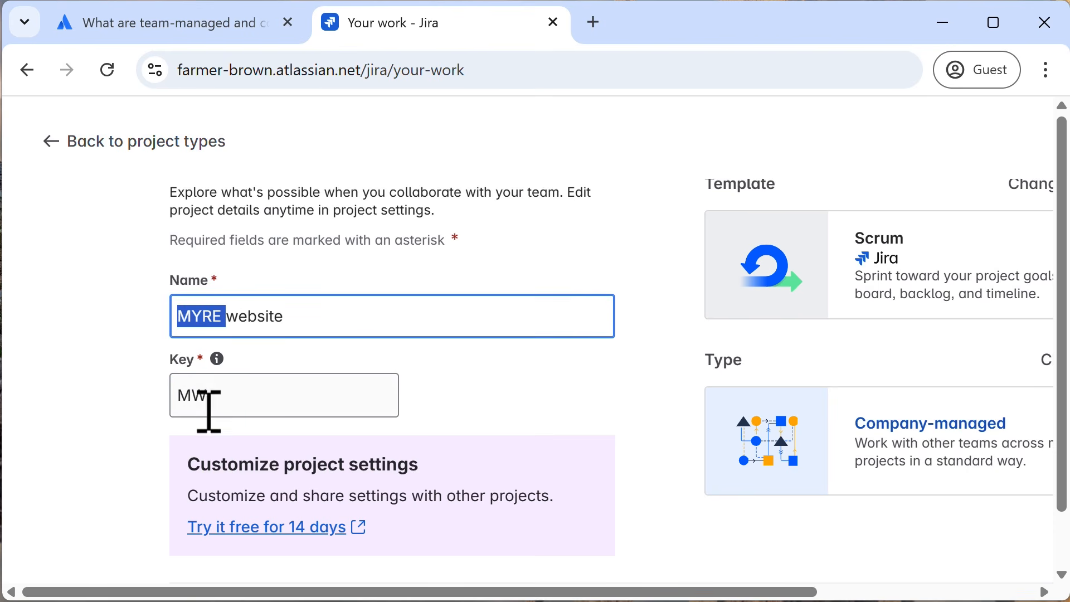
left_click_drag(212, 397, 182, 397)
key("ctrl+v")
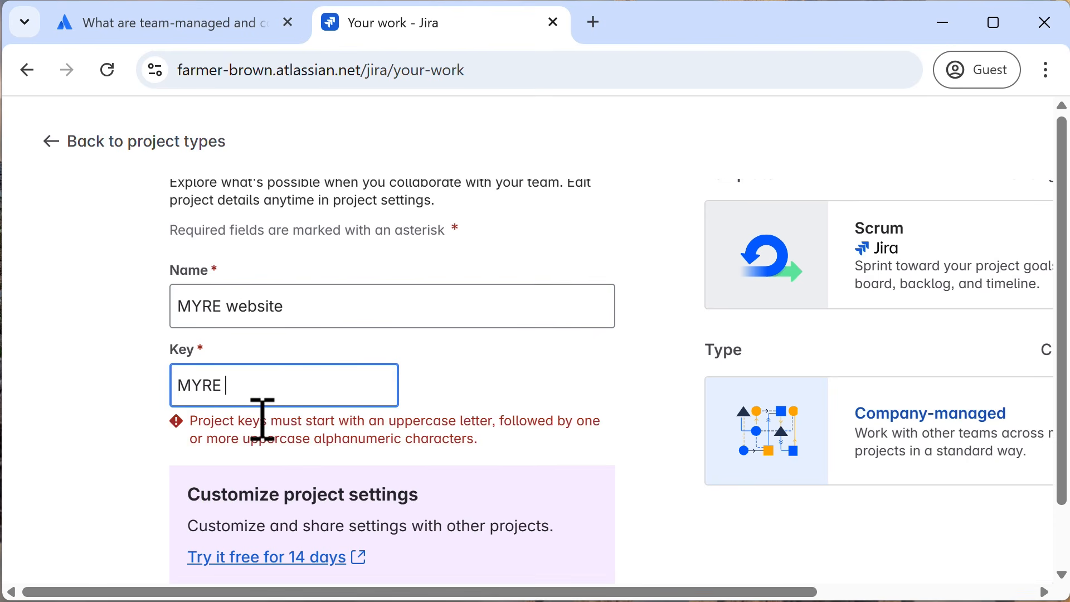
key("BackSpace")
type("W")
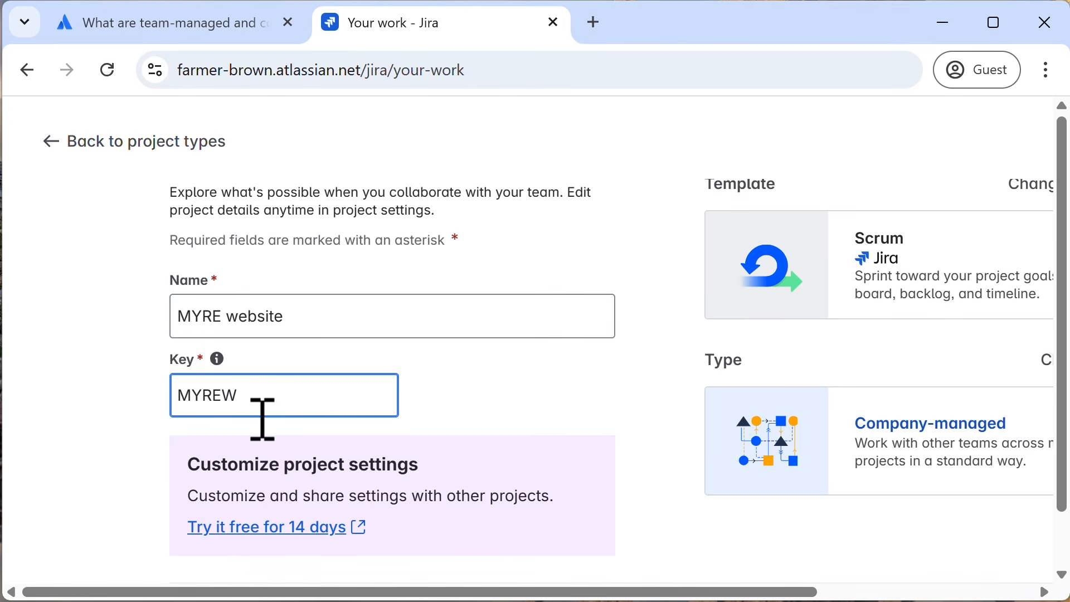
type("EB")
Step: Create the company-managed Scrum project from the entered details and dismiss the creation notification
scroll(461, 442, "down", 1)
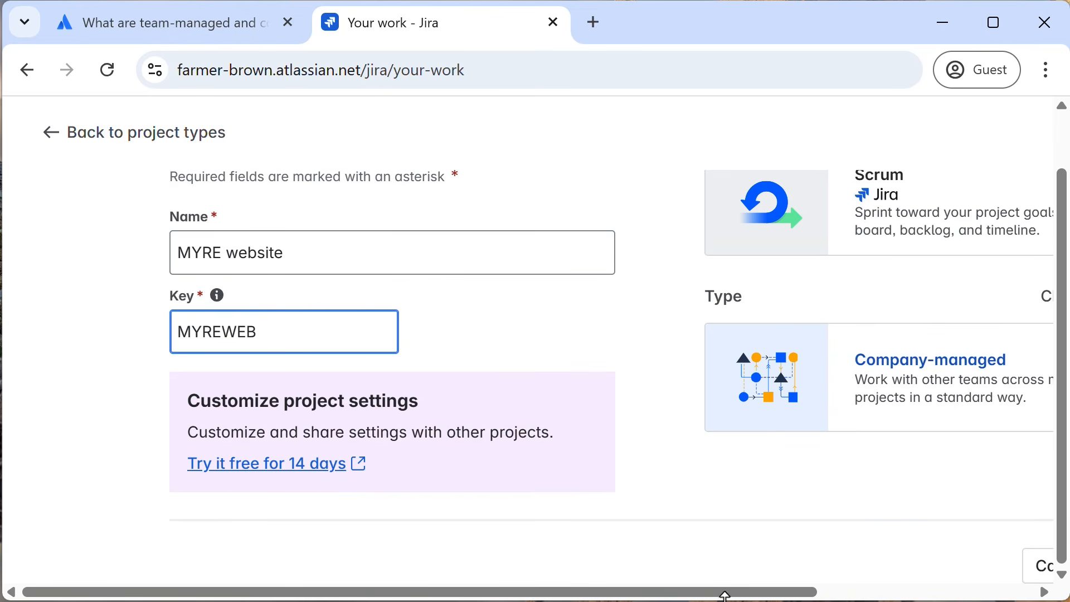
left_click_drag(726, 595, 972, 592)
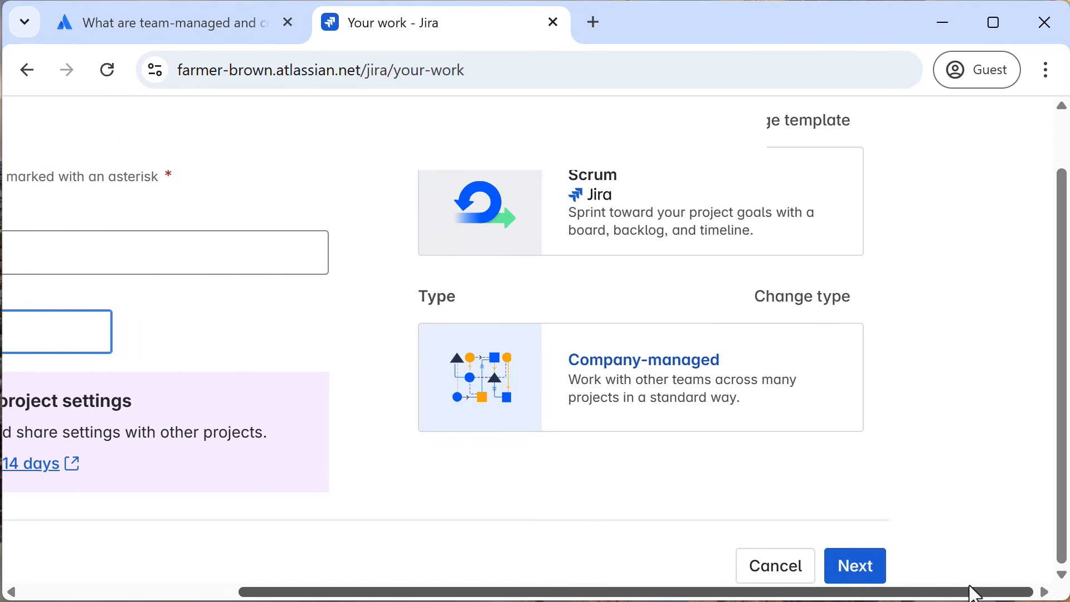
left_click(863, 567)
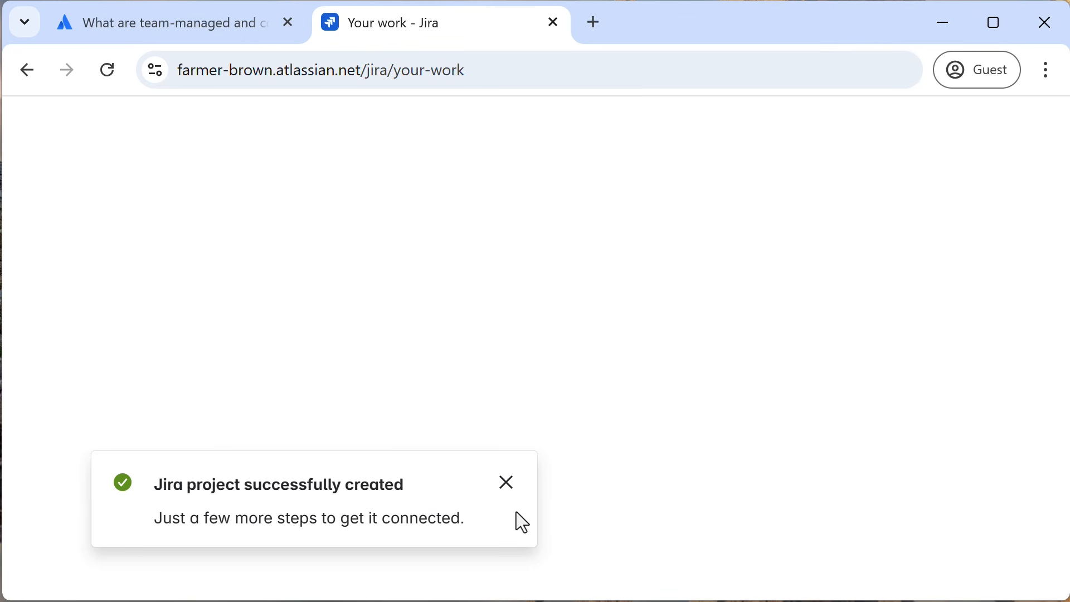
left_click(507, 482)
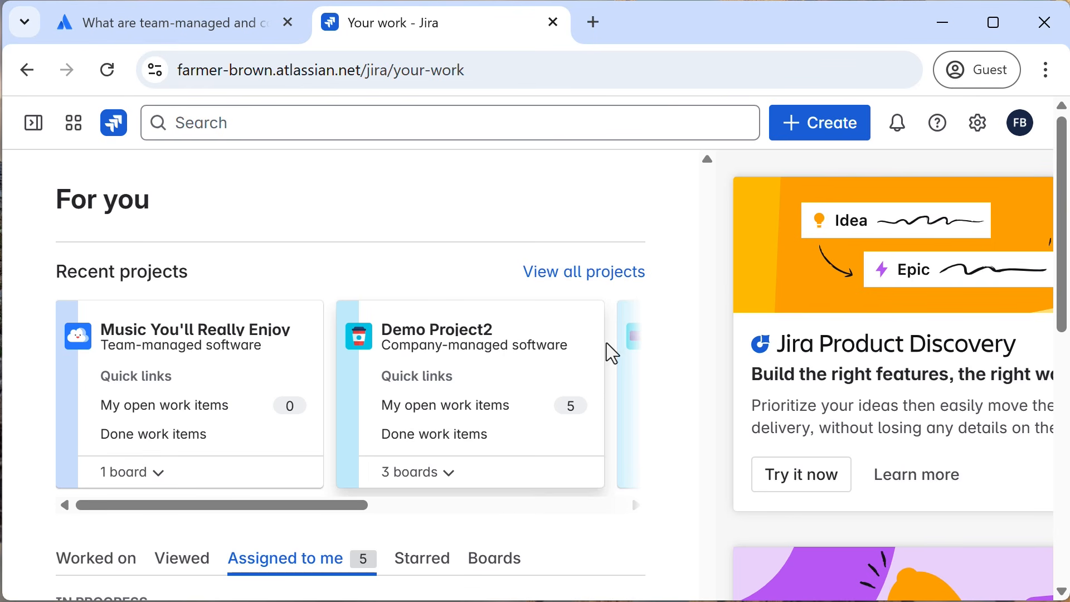
Step: Open the MYRE website project from the list of all projects
left_click(595, 278)
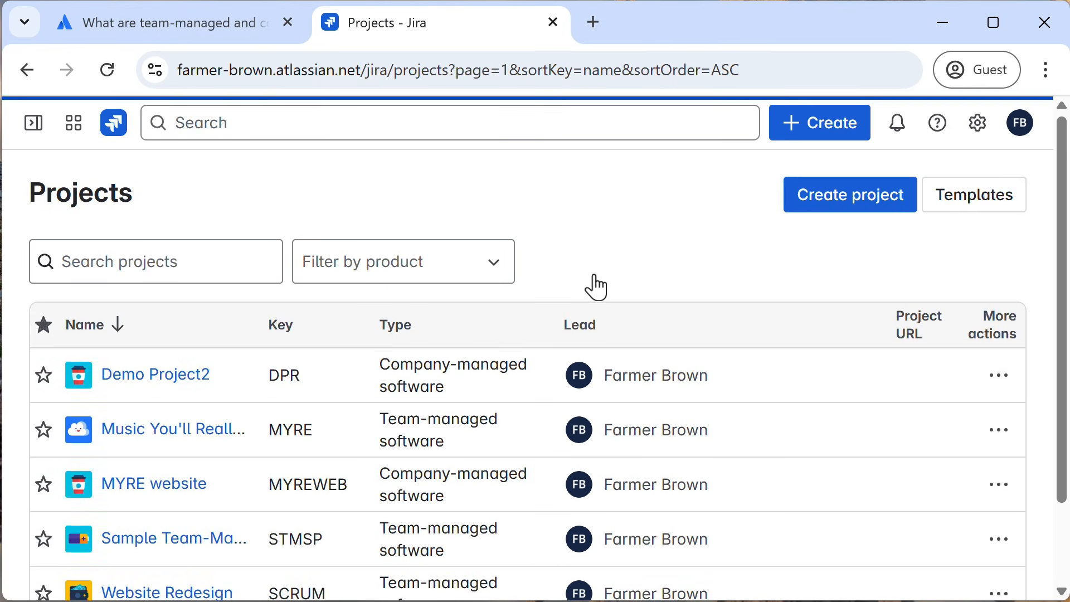
scroll(504, 323, "down", 2)
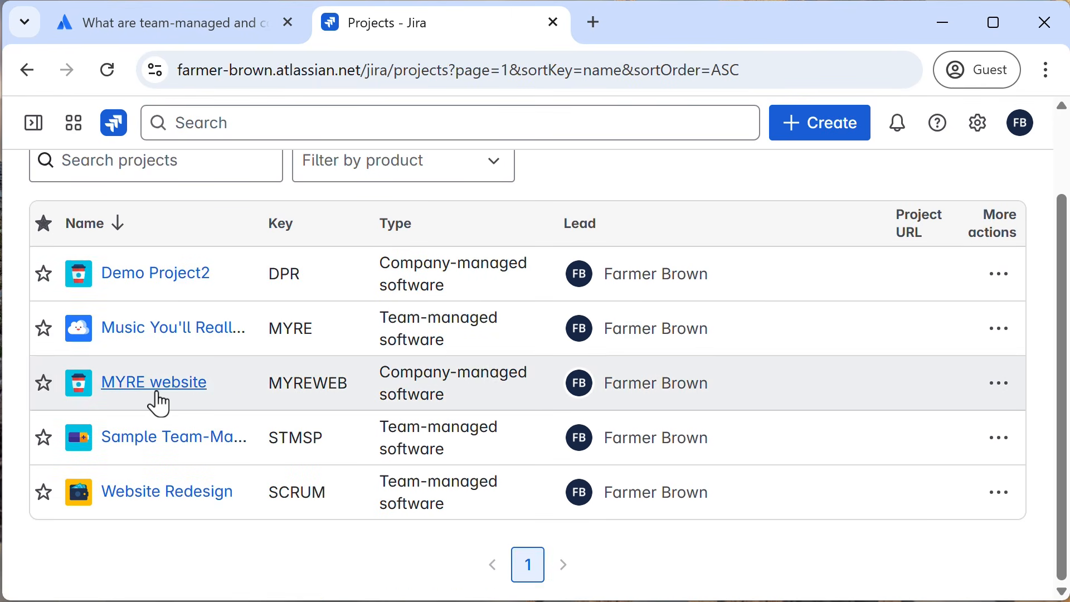
left_click(151, 397)
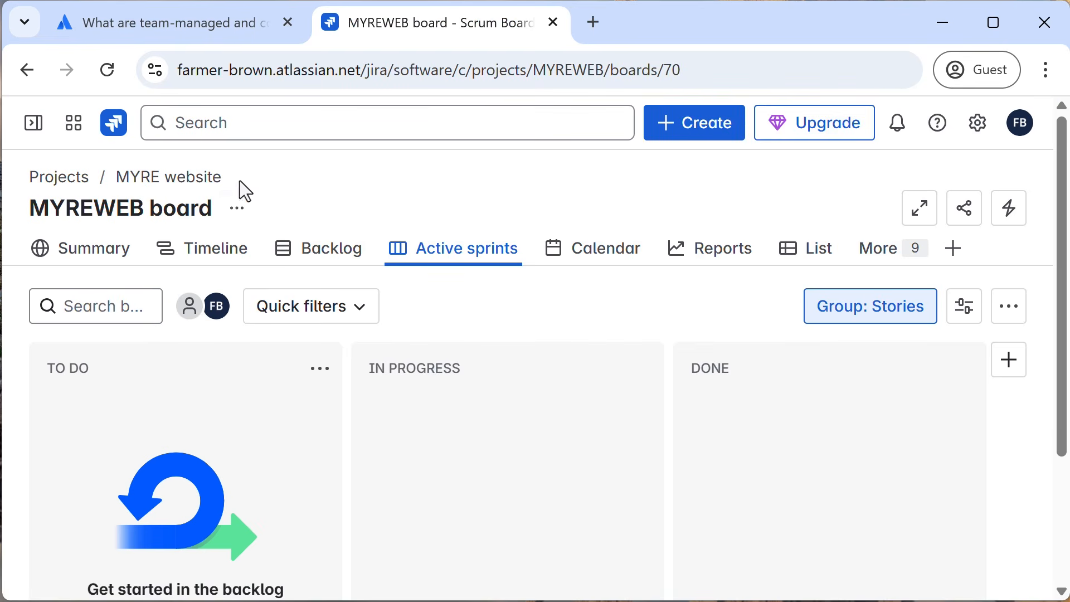
Step: Examine the general settings and board filter of the MYREWEB board
left_click(238, 210)
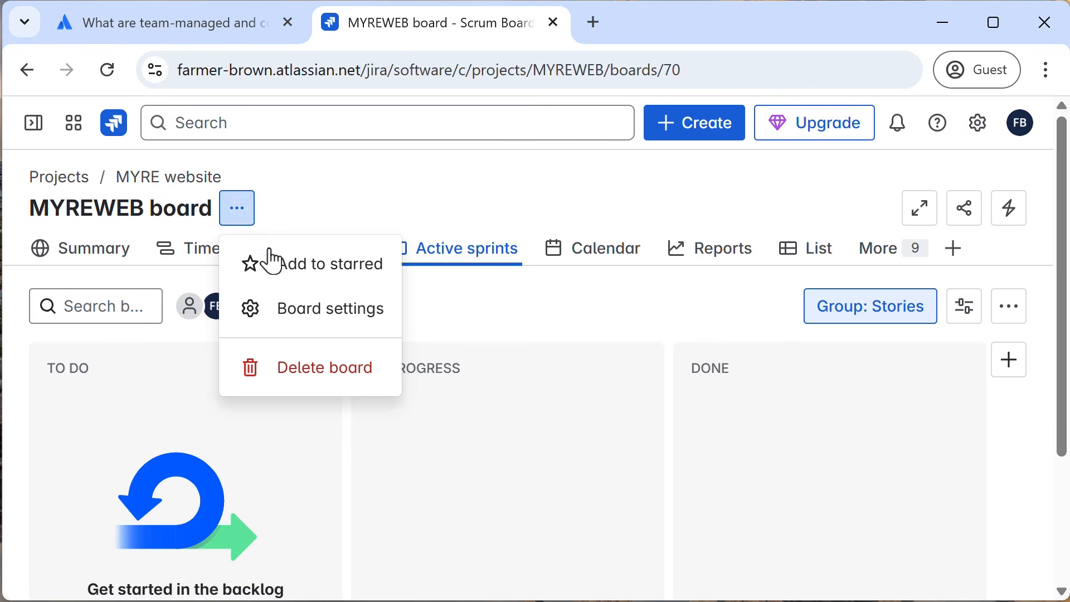
left_click(312, 319)
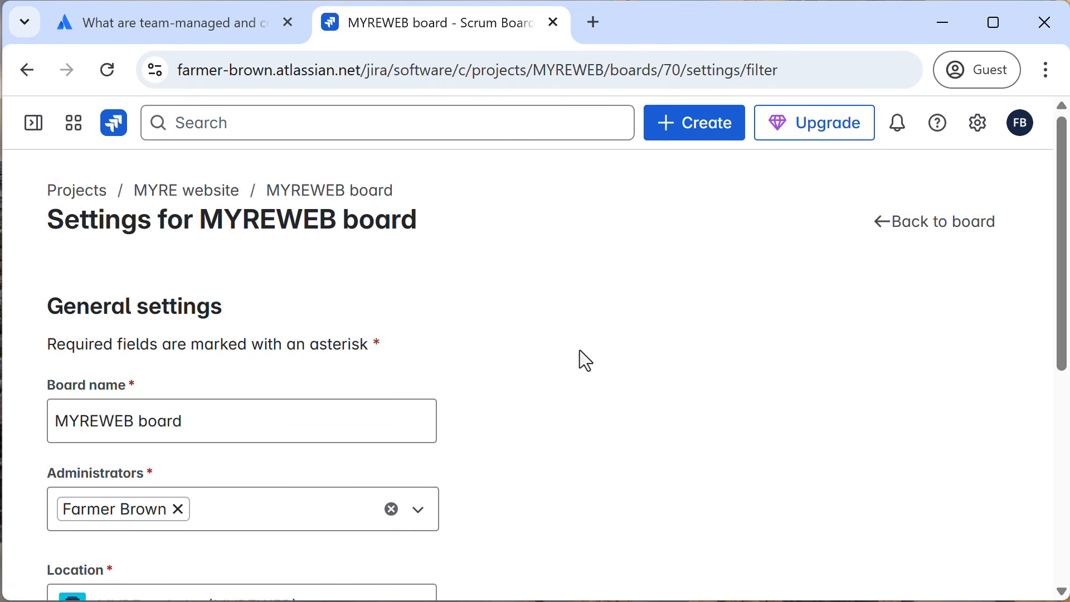
scroll(580, 351, "down", 5)
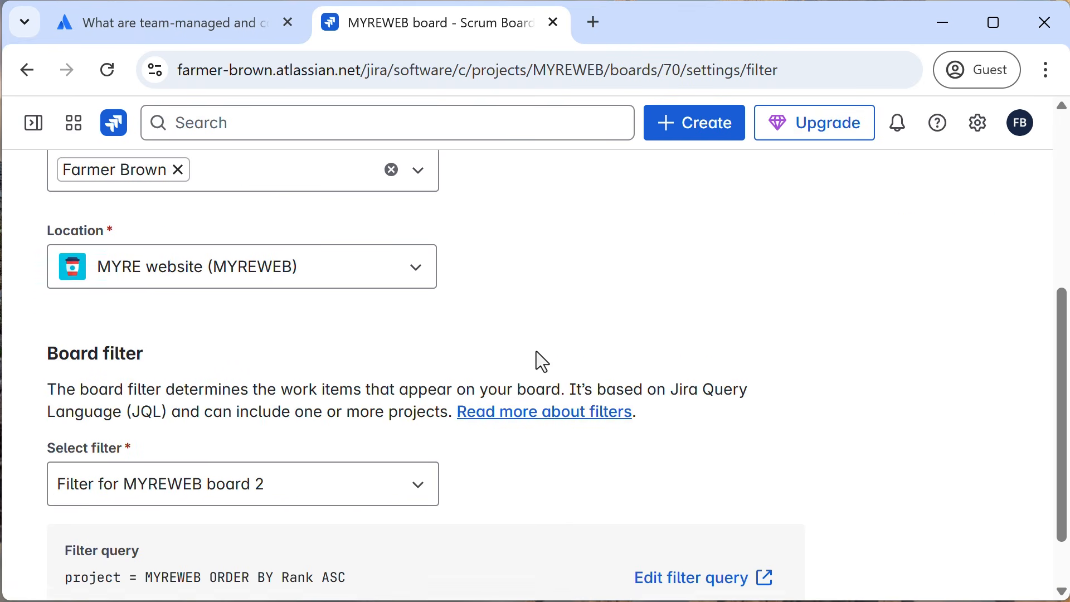
scroll(536, 351, "down", 1)
scroll(537, 351, "up", 6)
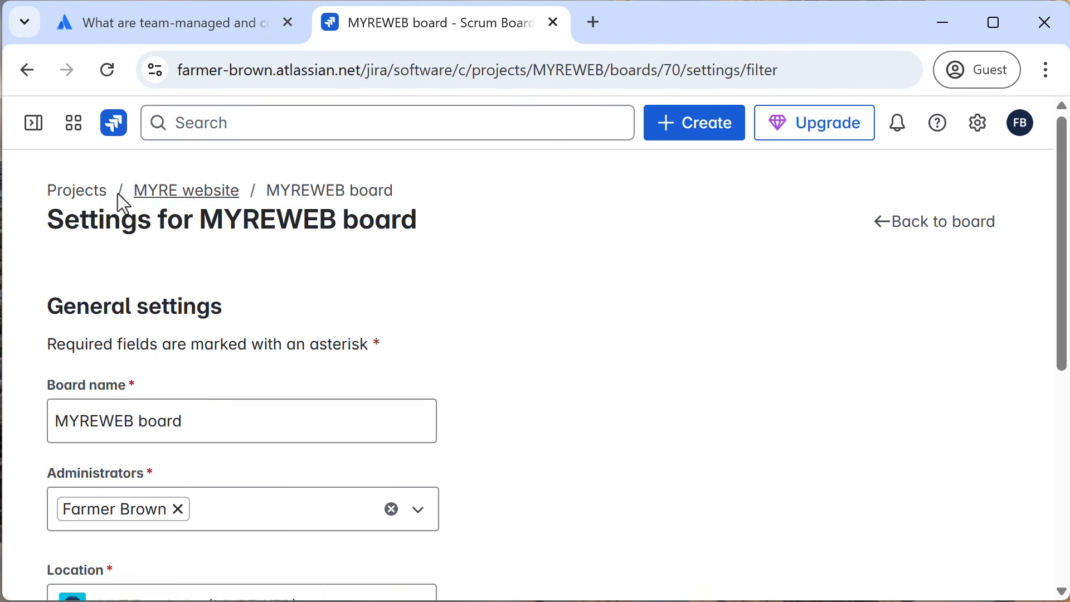
Step: Return to the projects list and compare the project types of Demo Project2 and Music You'll Really Enjoy
left_click(27, 71)
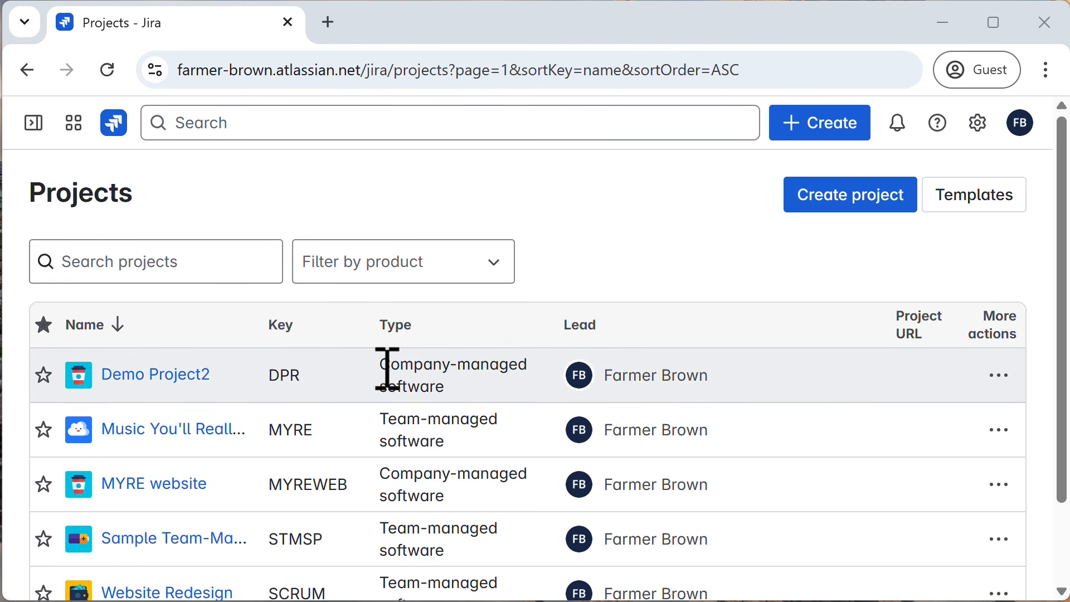
left_click_drag(383, 369, 517, 370)
left_click_drag(385, 422, 510, 415)
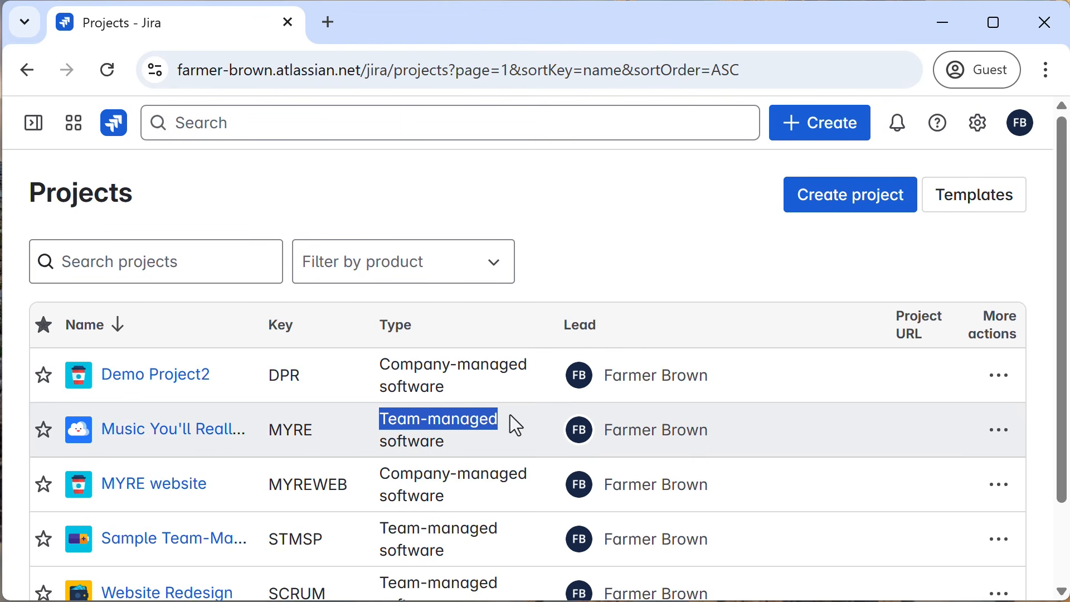
left_click(588, 257)
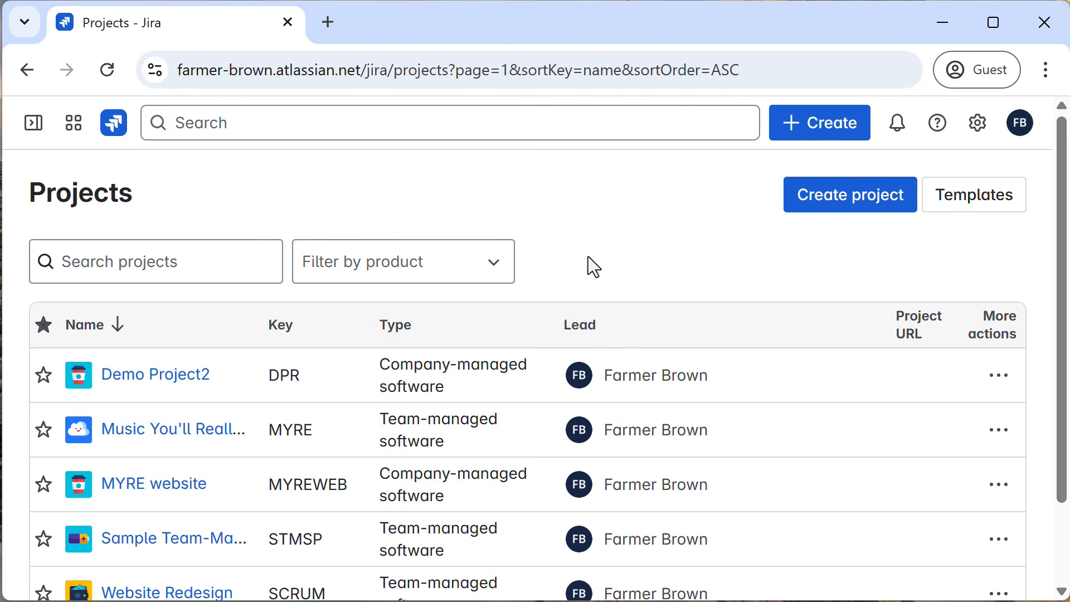
Step: Go to the project management list and open the MYRE website project
left_click(33, 127)
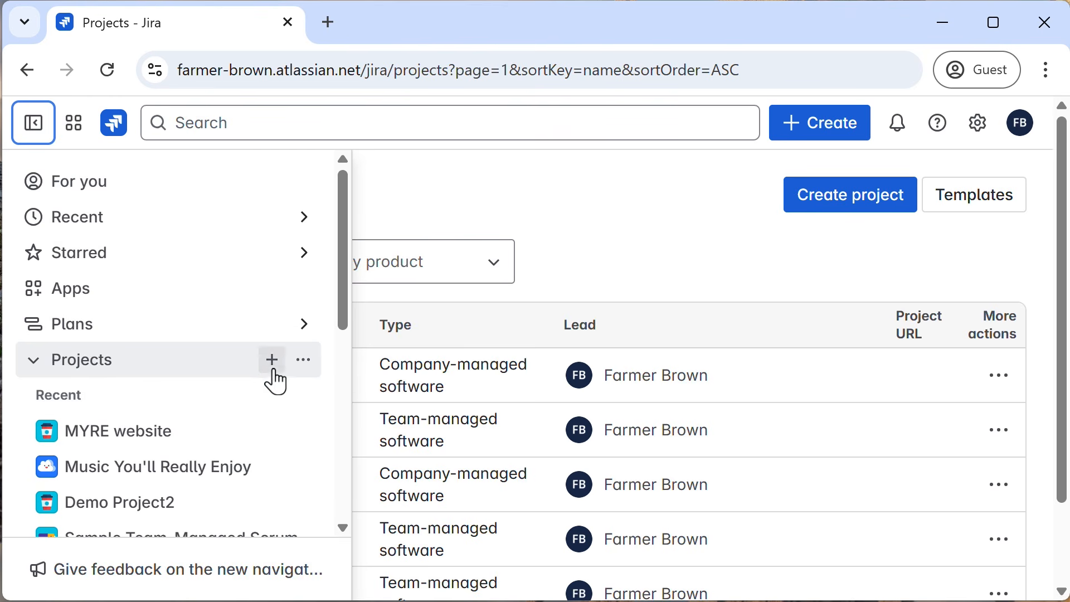
left_click(306, 361)
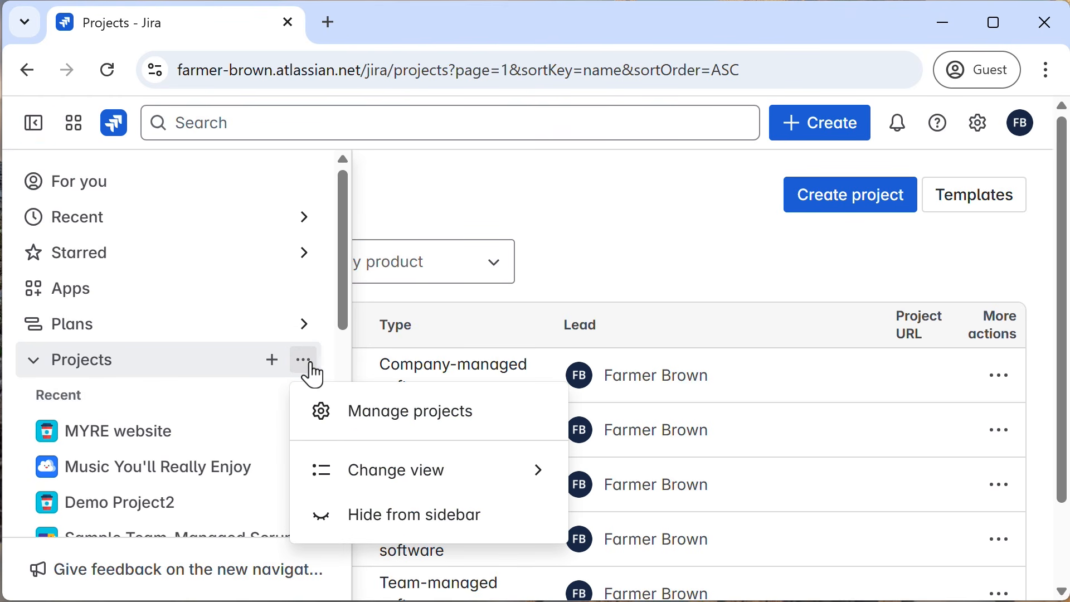
left_click(385, 419)
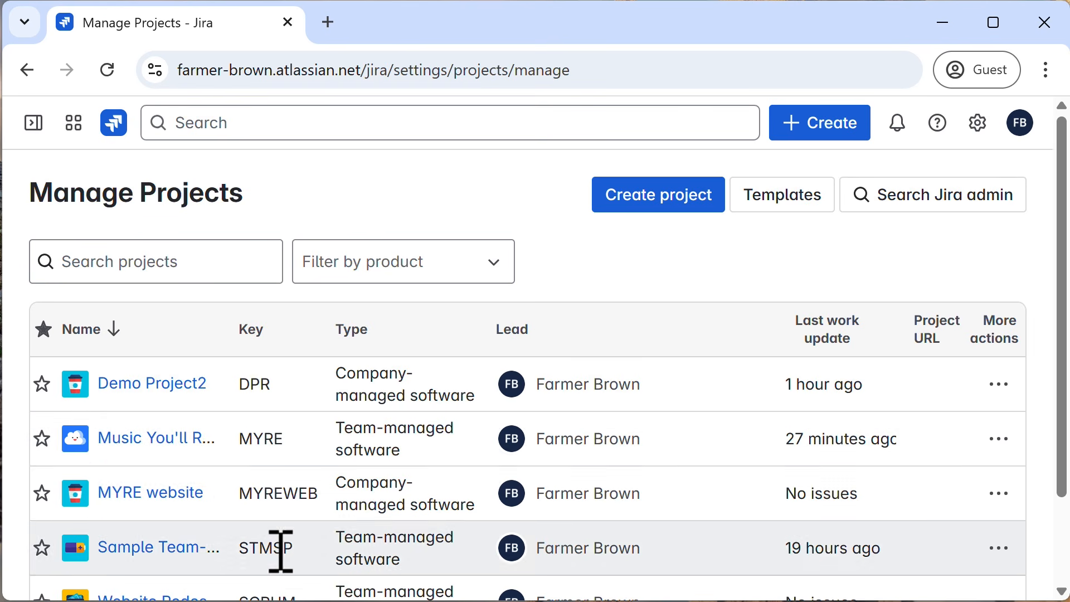
left_click(171, 495)
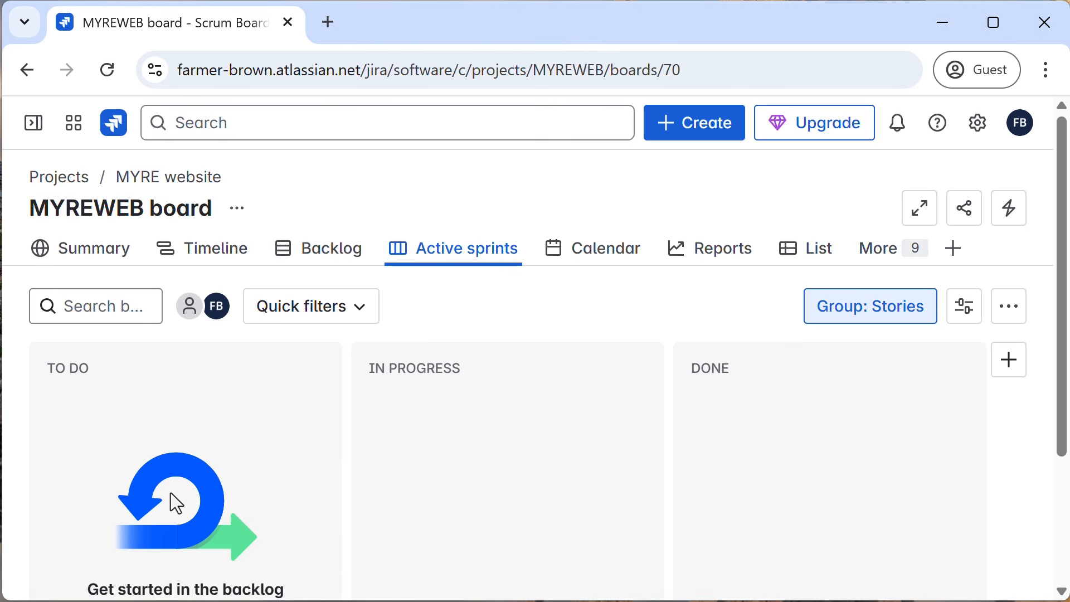
Step: View the MYREWEB board's backlog and look through its available Agile reports
mouse_move(497, 256)
left_click(331, 258)
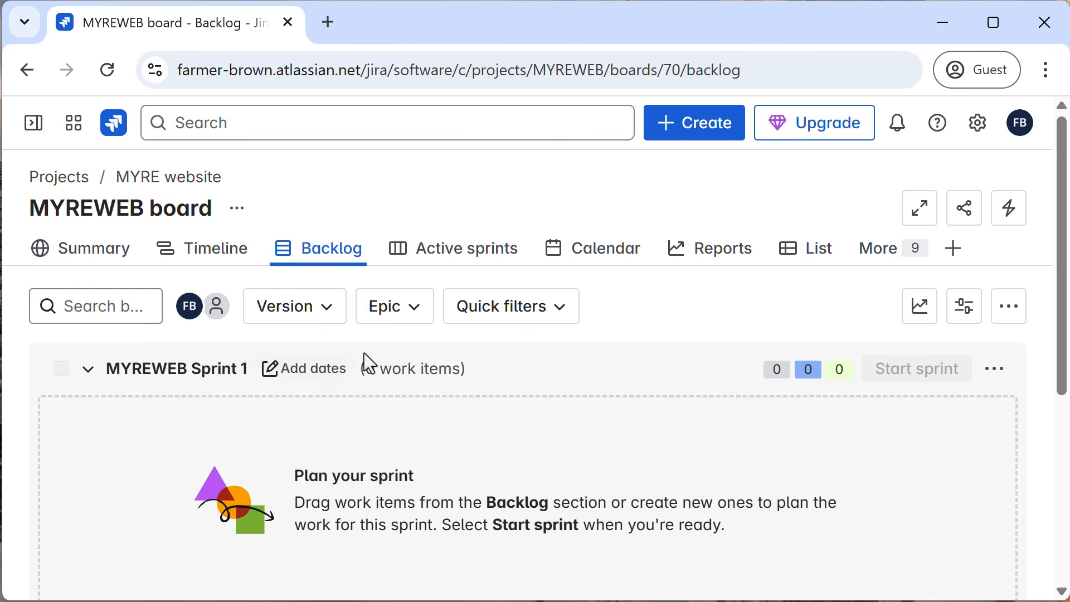
left_click(740, 262)
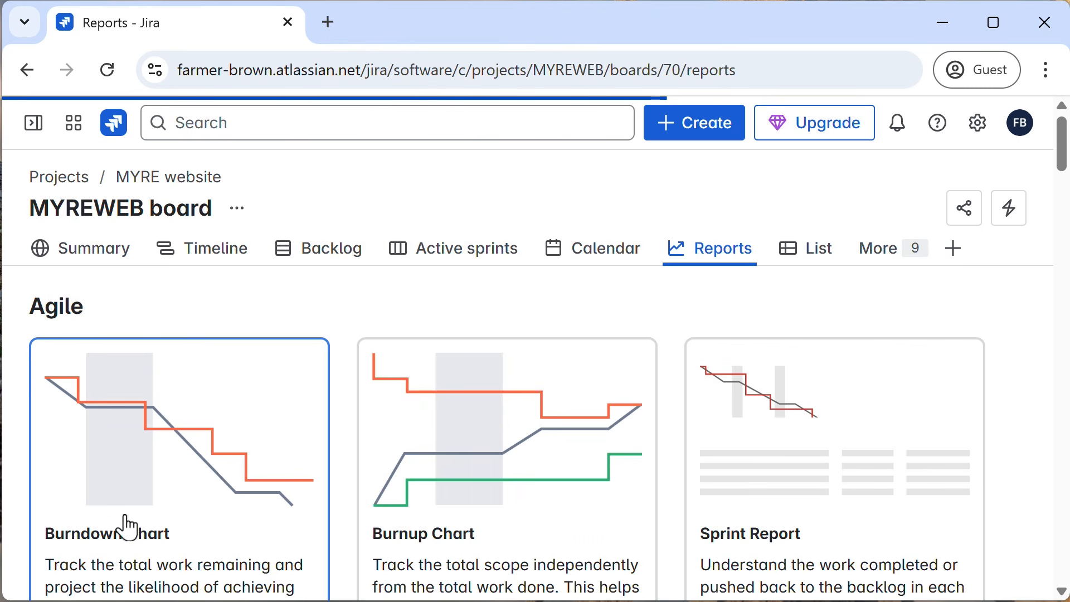
scroll(330, 521, "down", 5)
scroll(331, 525, "down", 1)
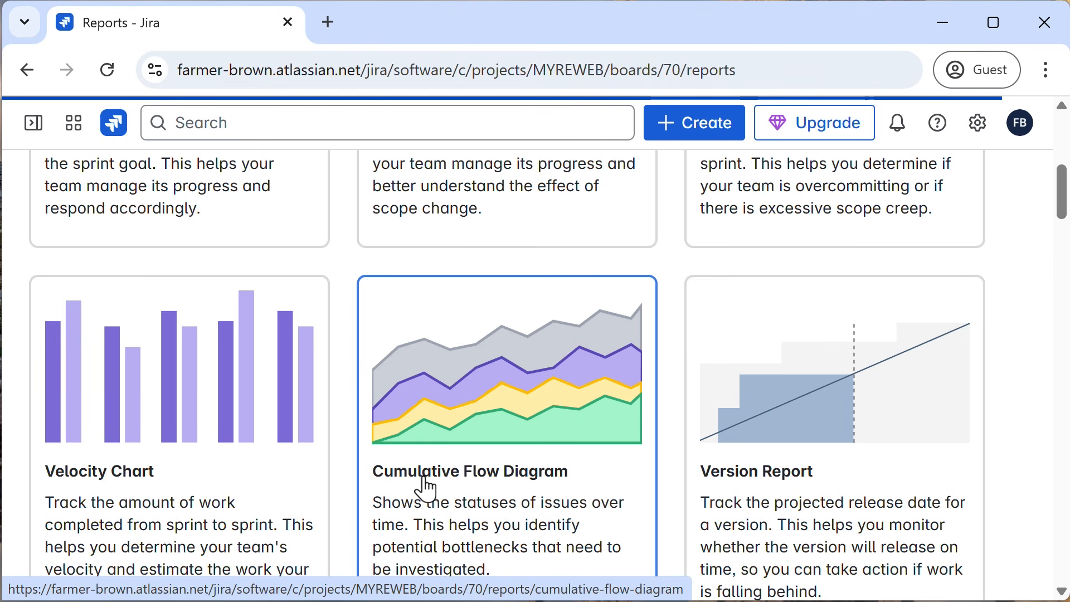
scroll(426, 489, "up", 6)
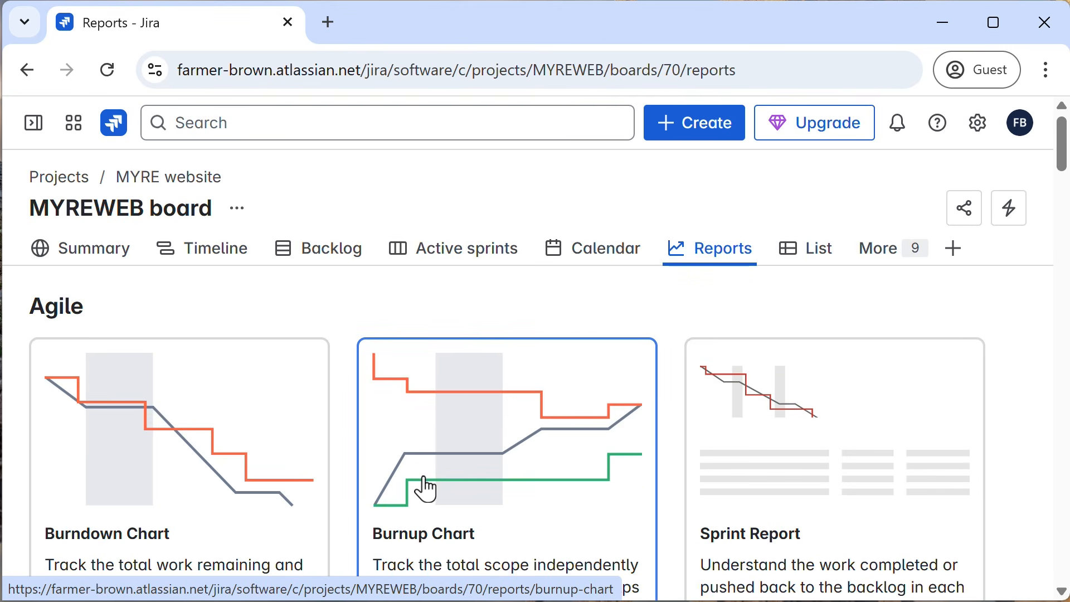
Step: Open the project settings of the MYRE website project
left_click(33, 130)
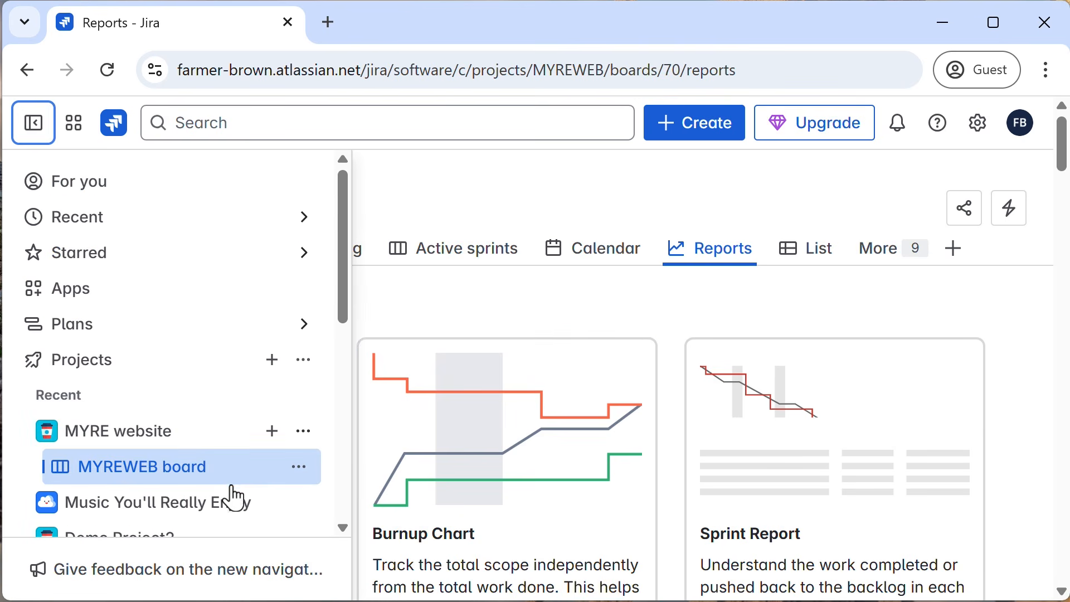
left_click(303, 431)
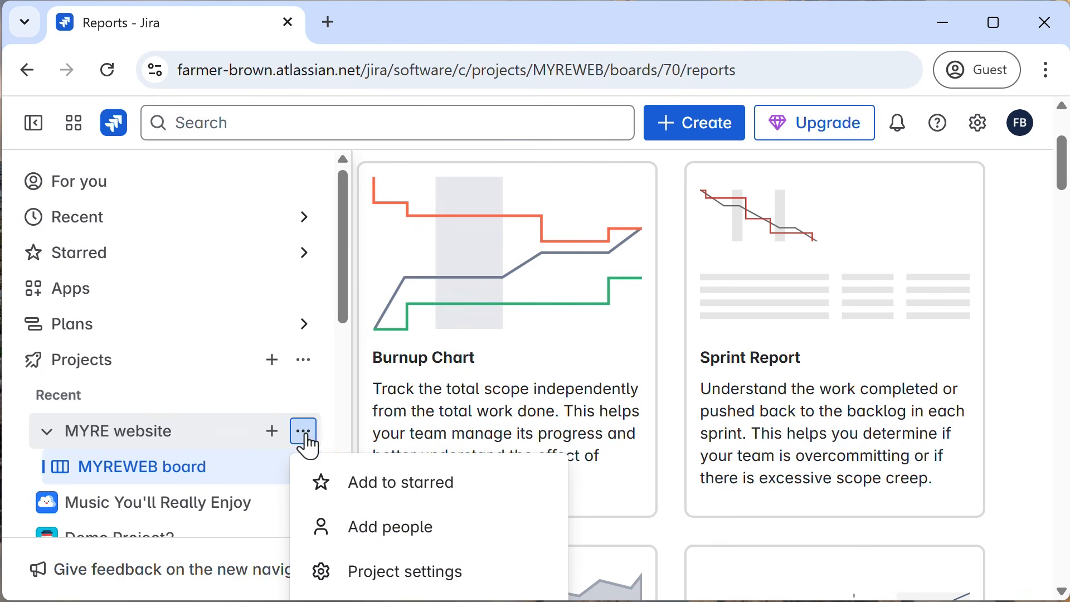
left_click(383, 580)
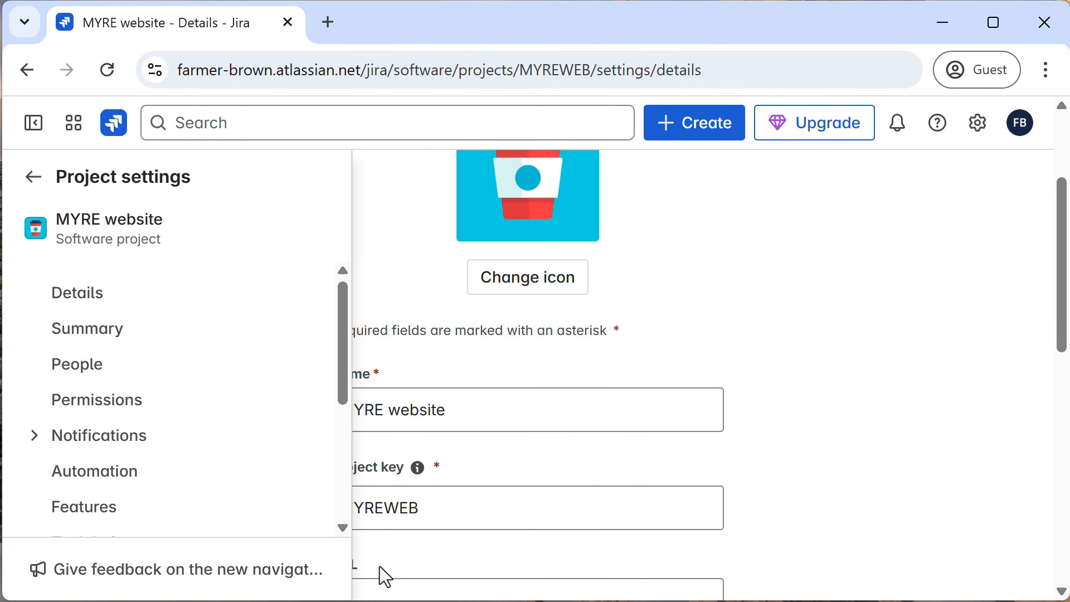
Step: Change the project icon to the purple one-eyed alien spaceship on a light blue background and save the project details
left_click(537, 285)
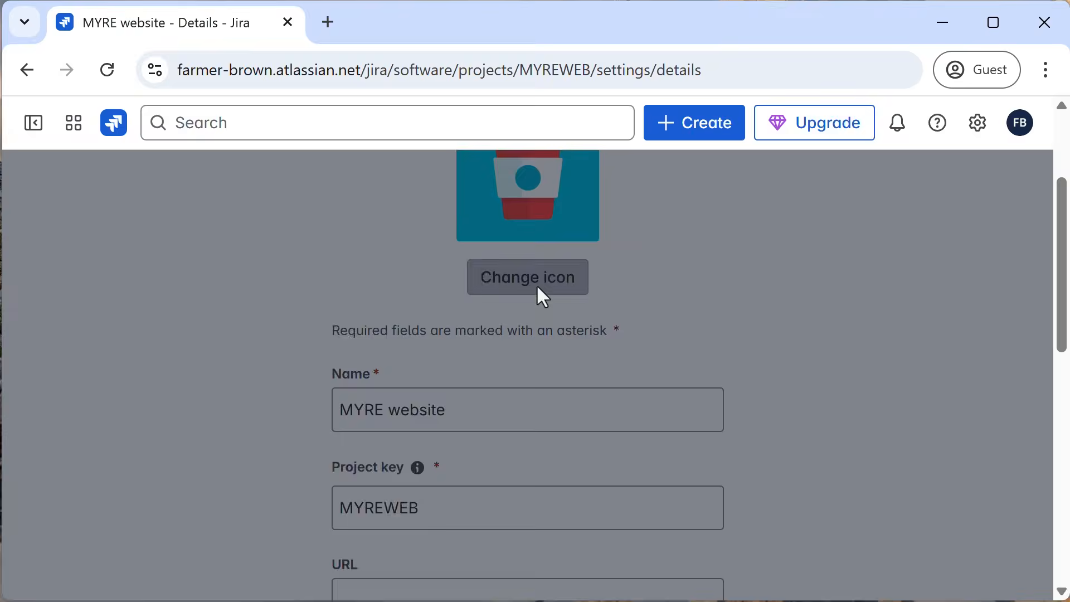
scroll(645, 390, "down", 2)
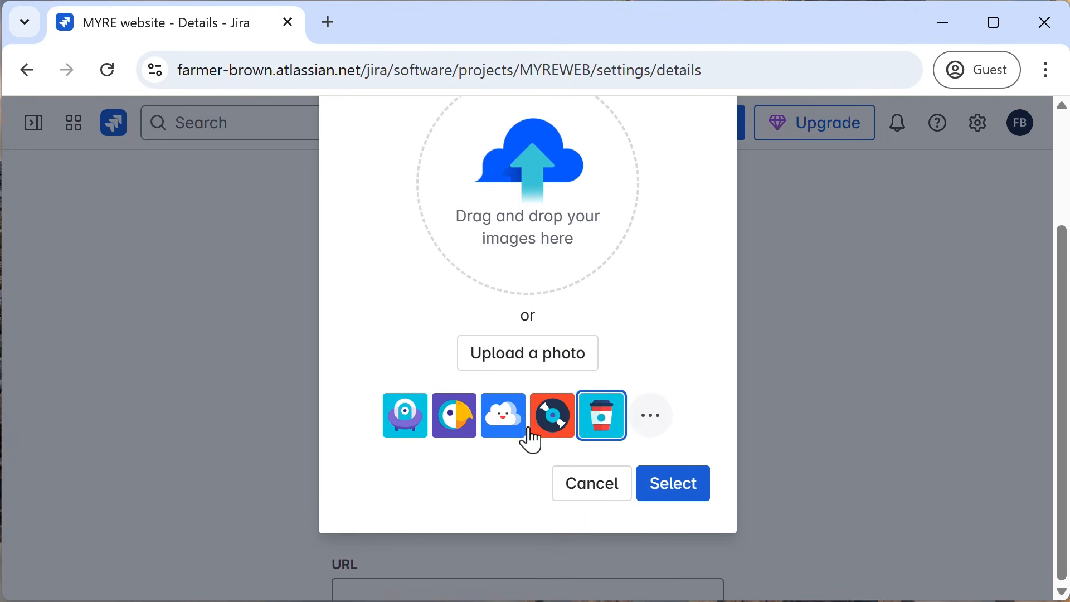
left_click(402, 419)
left_click(658, 490)
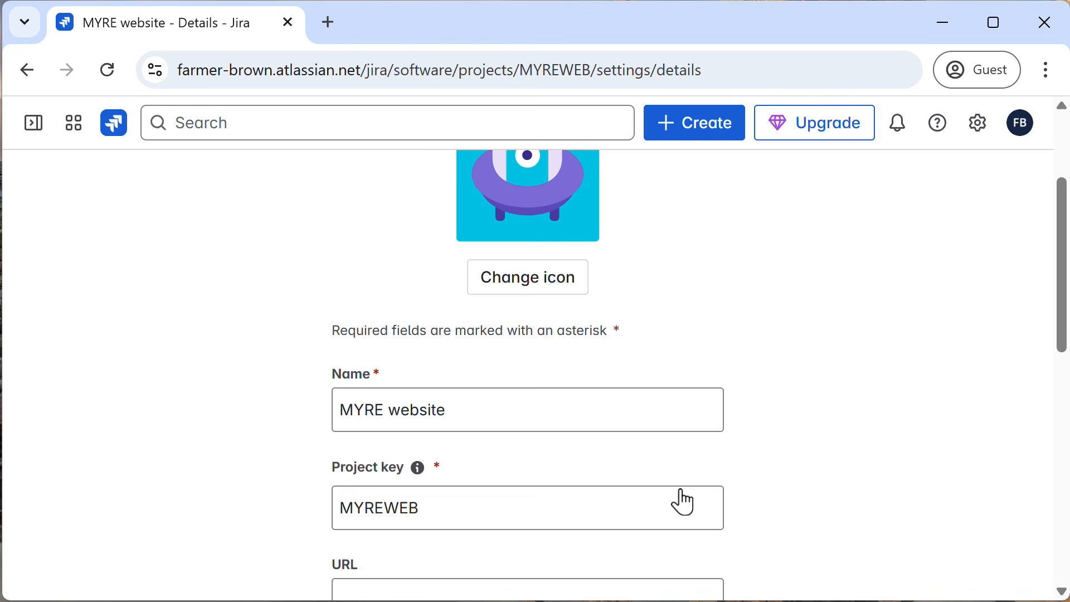
scroll(281, 418, "down", 10)
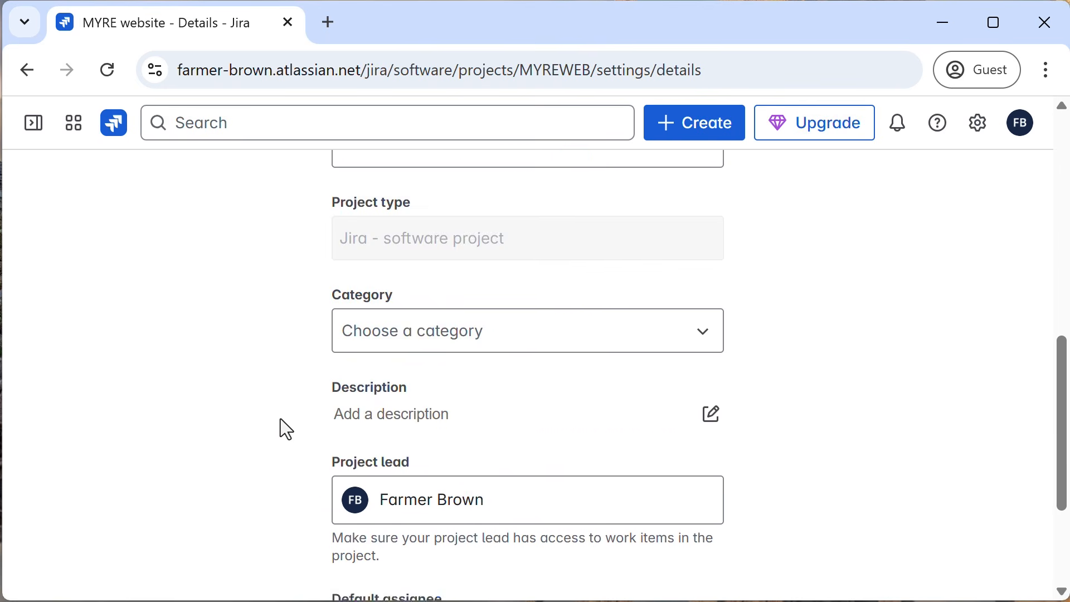
left_click(368, 496)
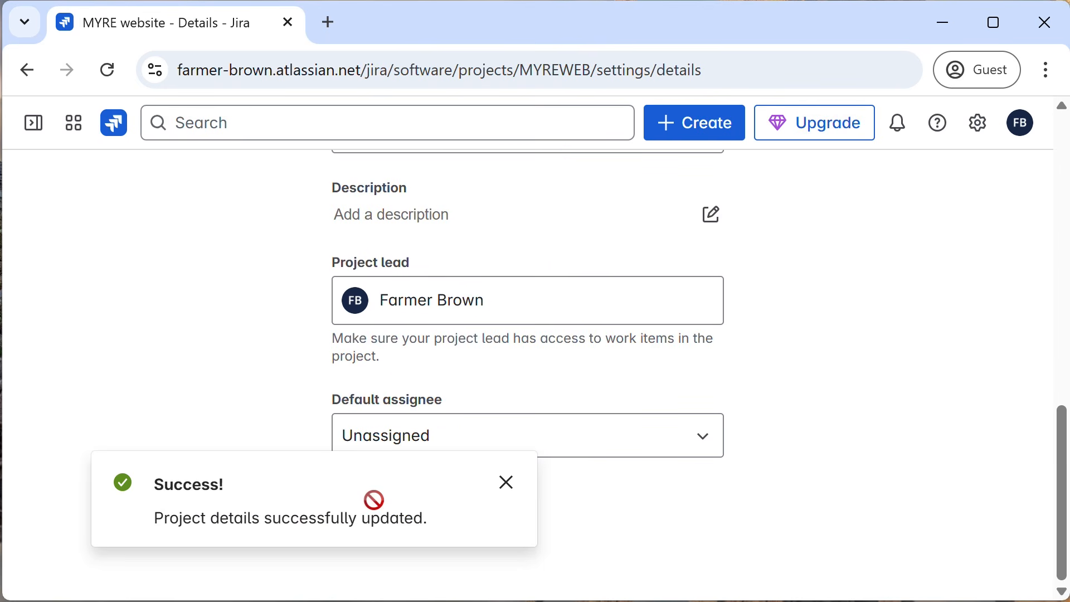
left_click(509, 489)
Step: Review the project's settings summary, covering issue types, priorities, workflows, screens, fields, versions, components and roles
left_click(32, 132)
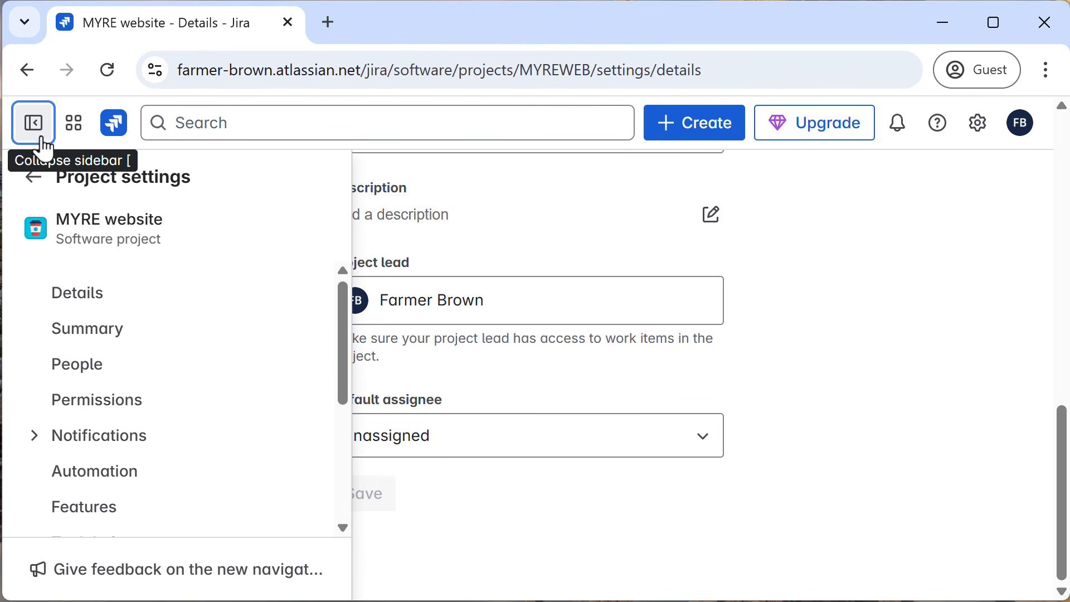
left_click(92, 334)
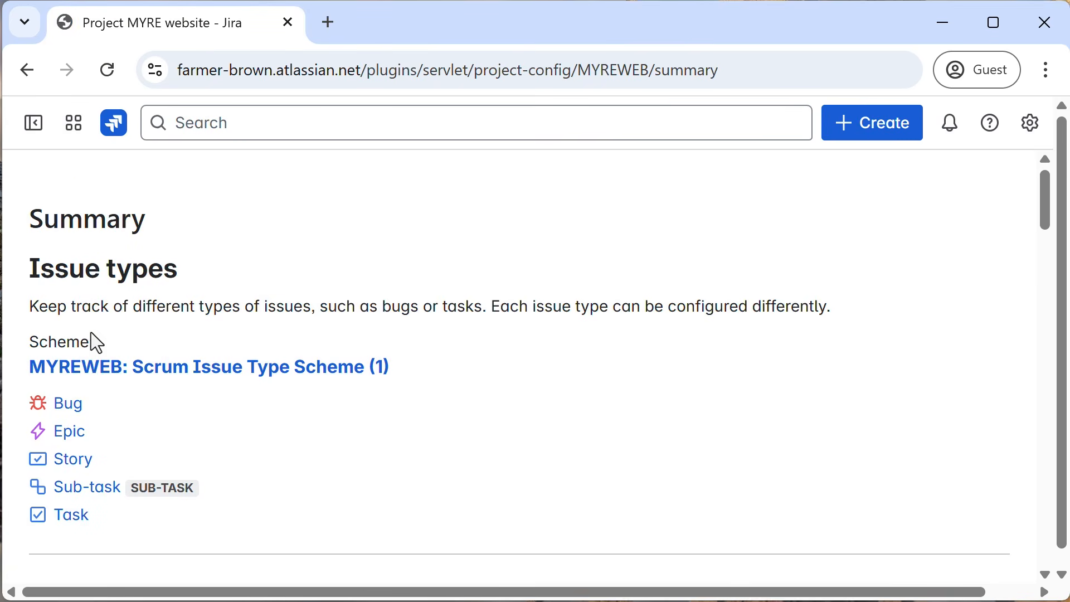
scroll(369, 357, "down", 5)
scroll(368, 357, "up", 3)
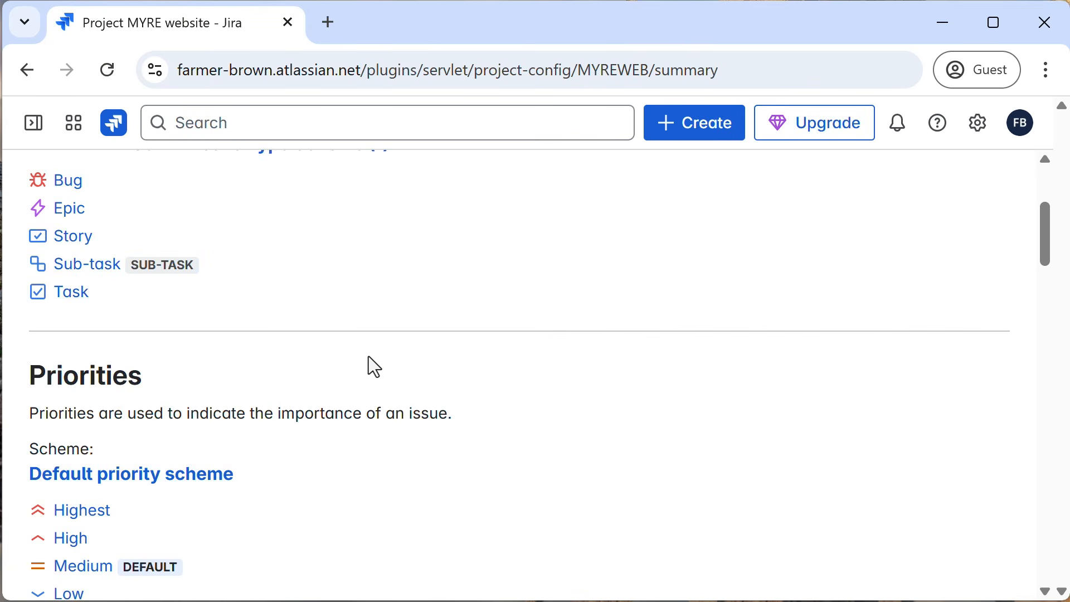
scroll(368, 356, "down", 6)
scroll(367, 357, "down", 12)
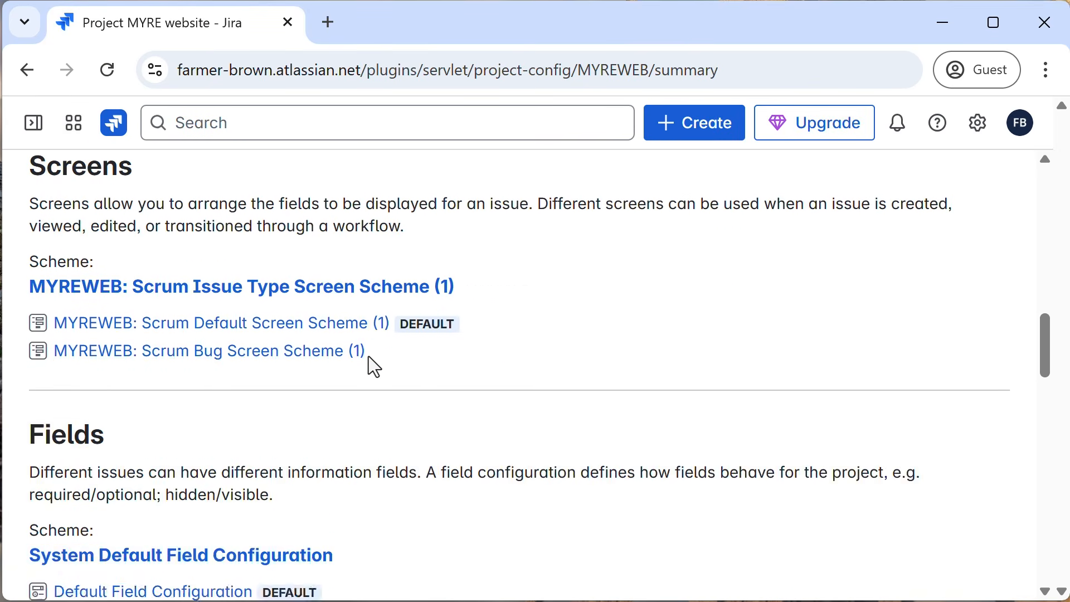
scroll(369, 357, "down", 6)
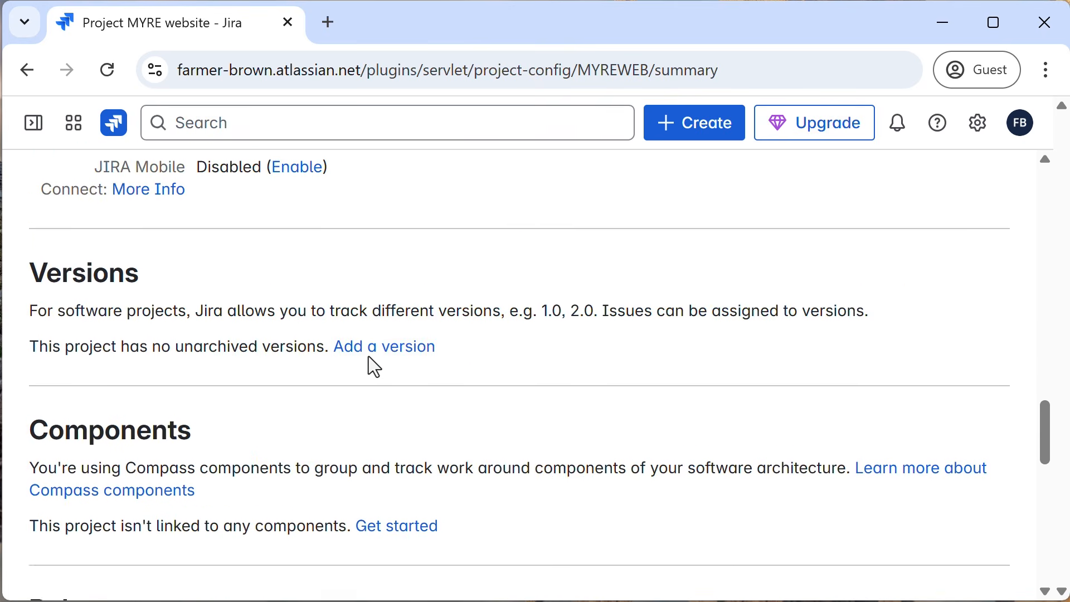
scroll(368, 356, "down", 4)
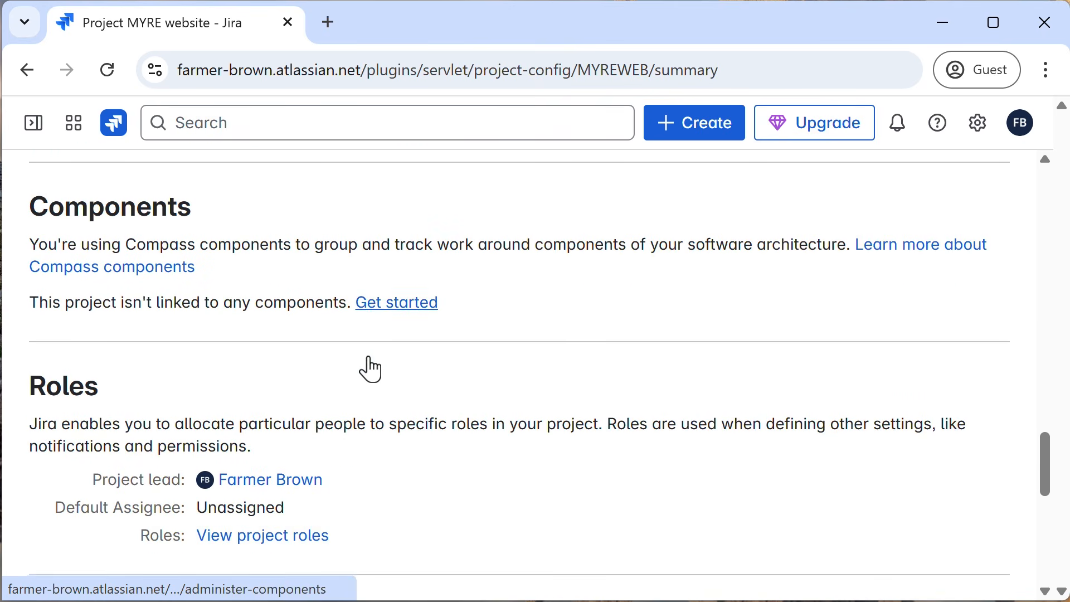
scroll(369, 356, "down", 4)
scroll(368, 357, "up", 10)
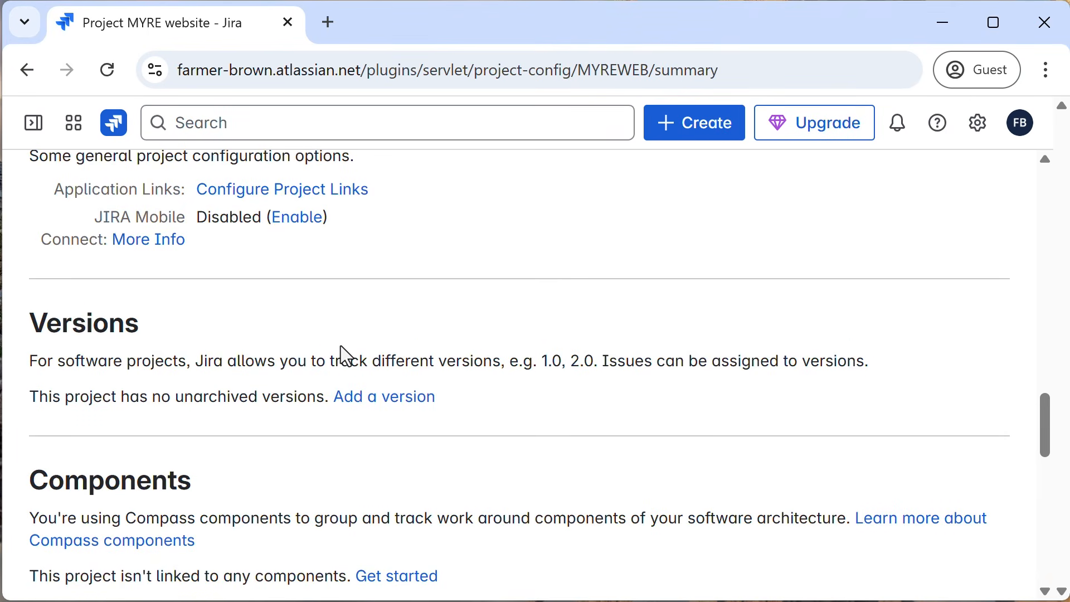
scroll(345, 356, "up", 15)
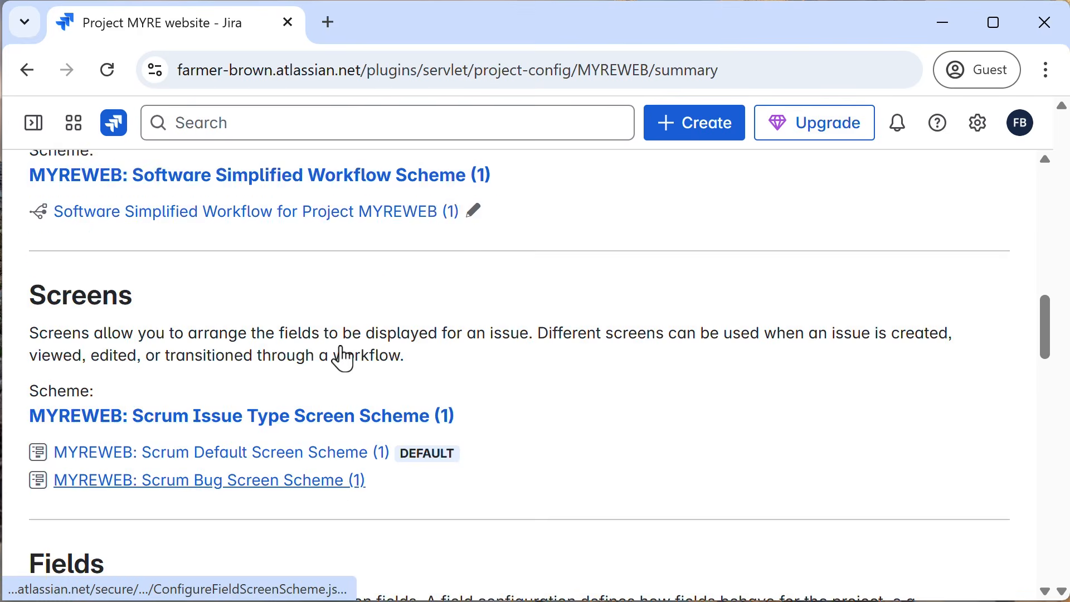
scroll(342, 356, "up", 6)
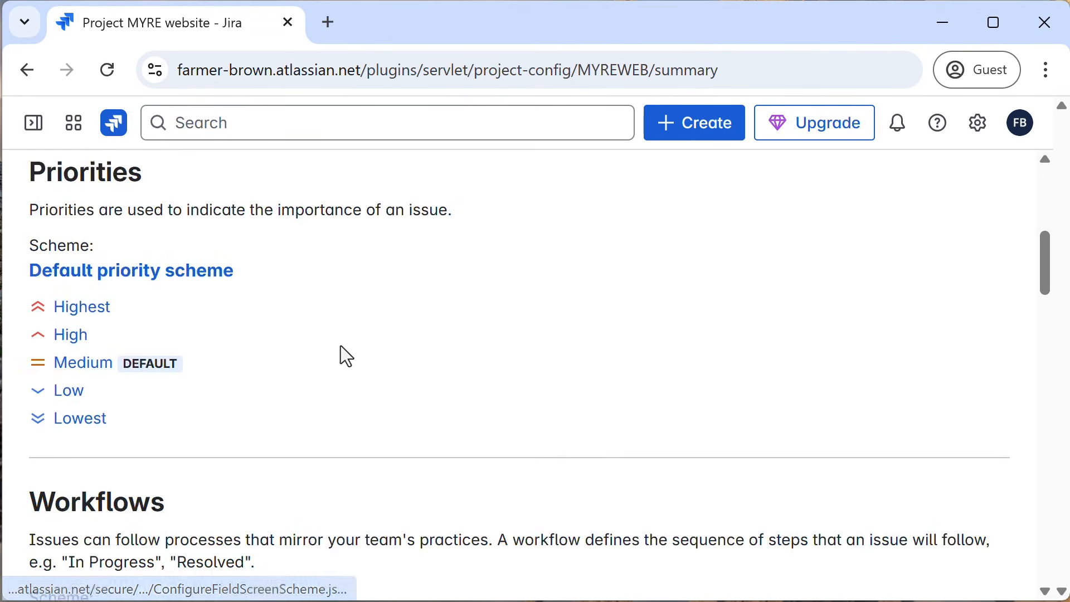
Step: View the permission scheme of the MYRE website project and go back to the project
left_click(33, 125)
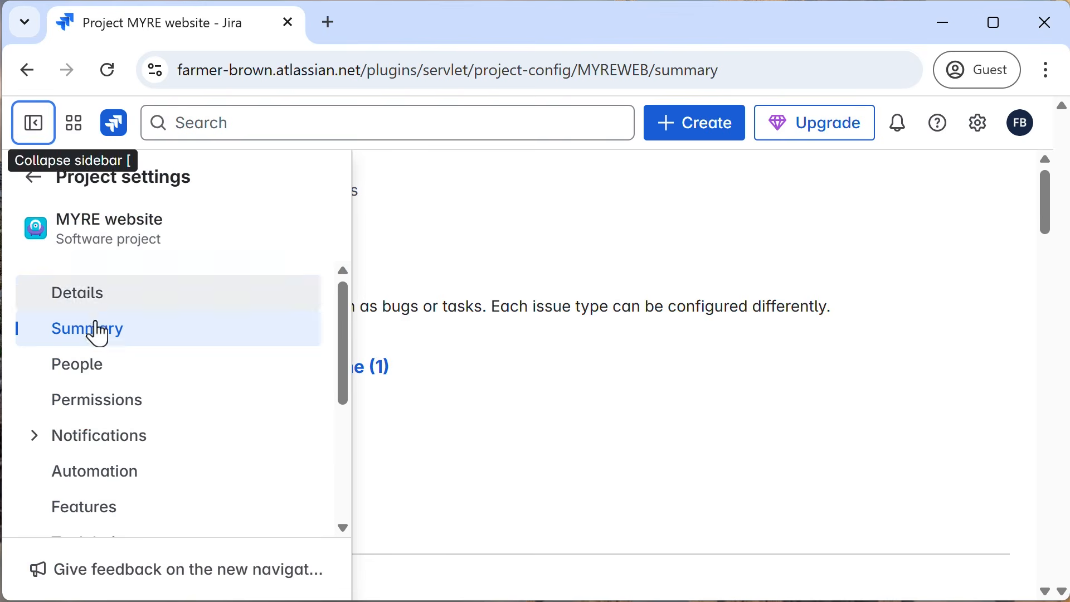
left_click(101, 411)
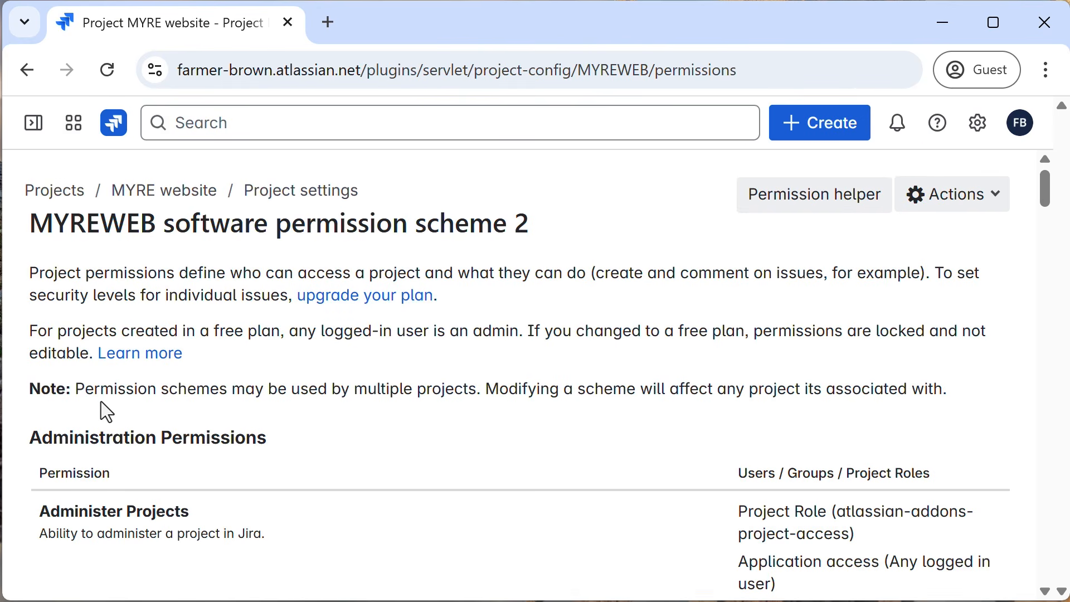
left_click(188, 198)
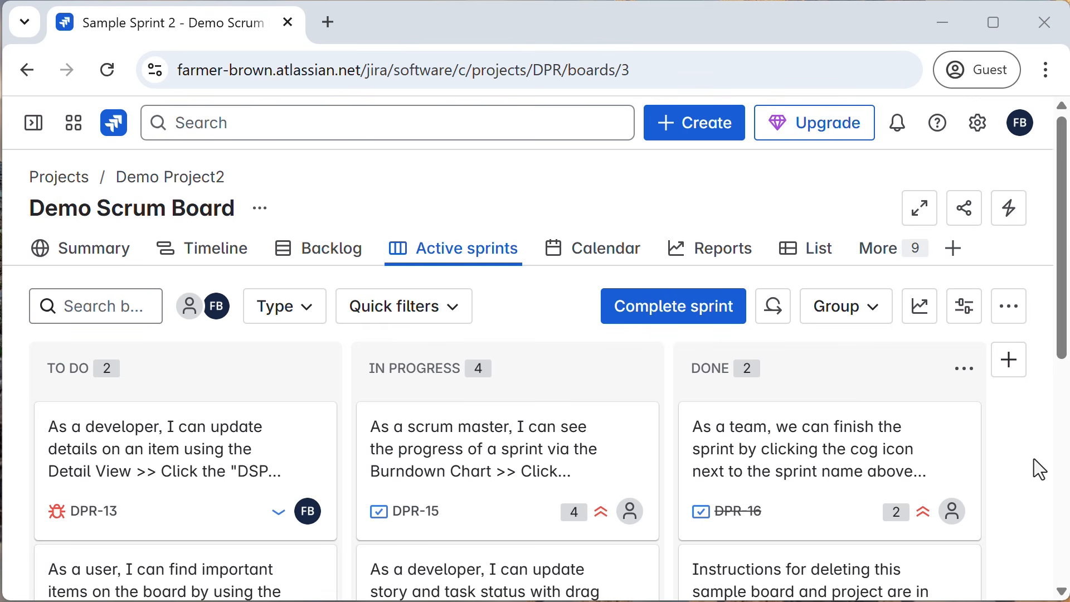
Step: Start creating a new Scrum board in Demo Project2
left_click(33, 127)
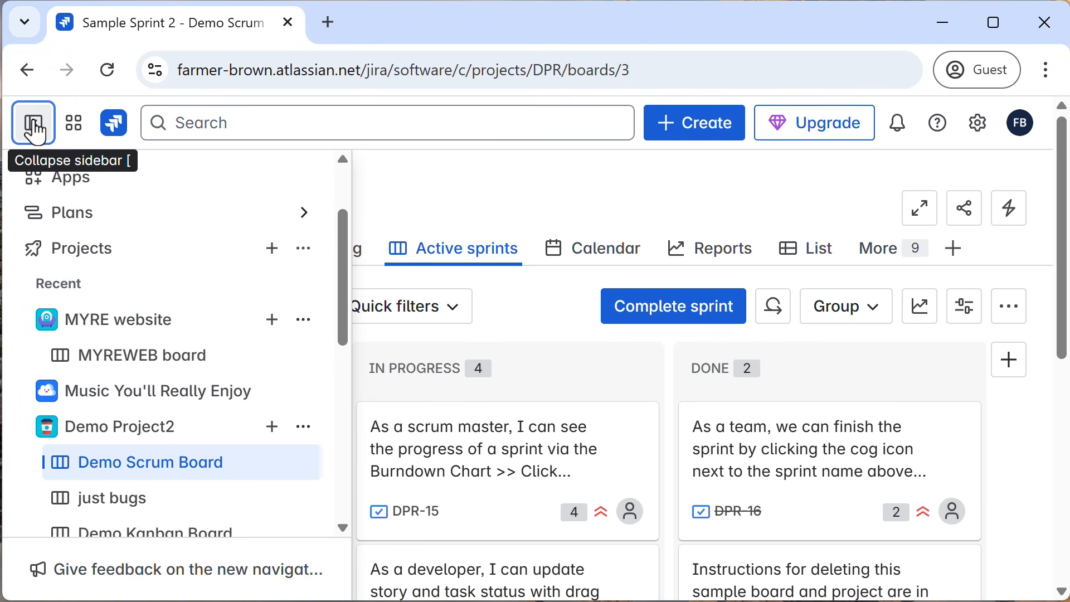
left_click(273, 428)
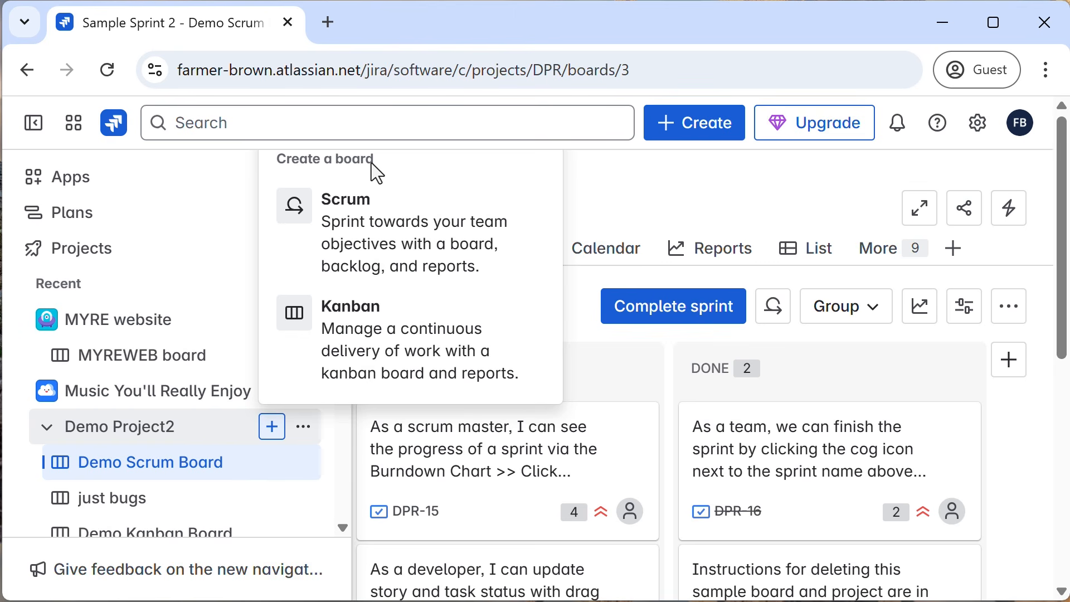
left_click(364, 230)
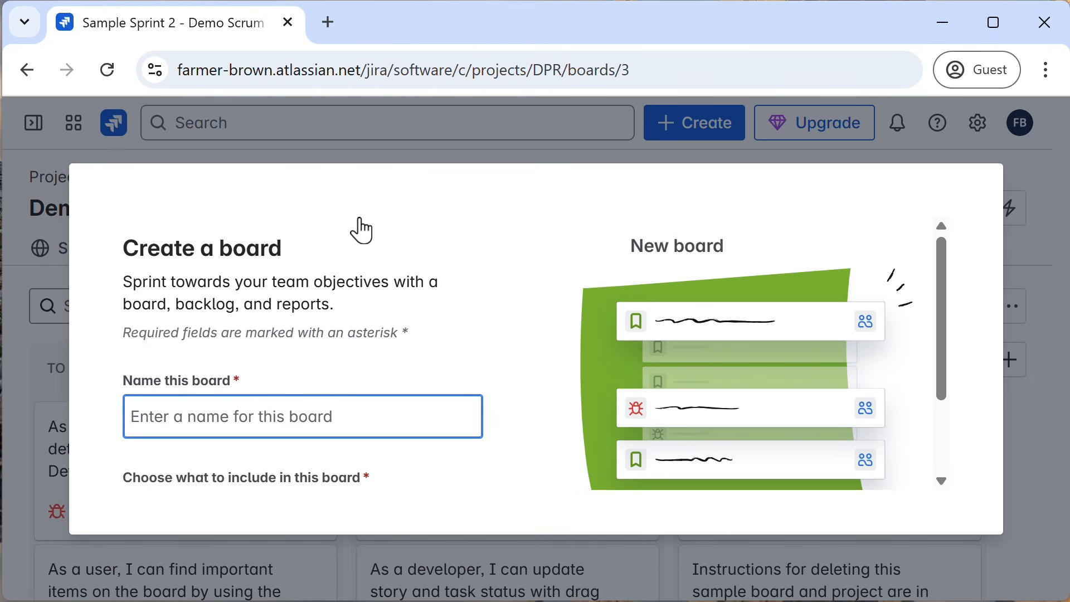
Step: Name the new board "just bugs" and choose to include issues based on Issue type
type("jus")
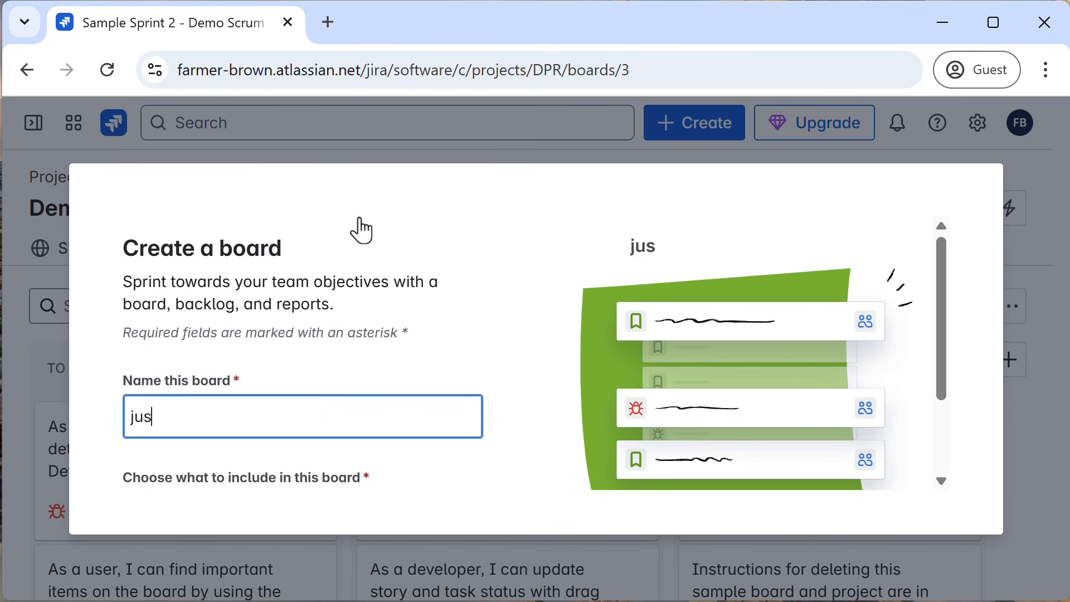
type("t bugs")
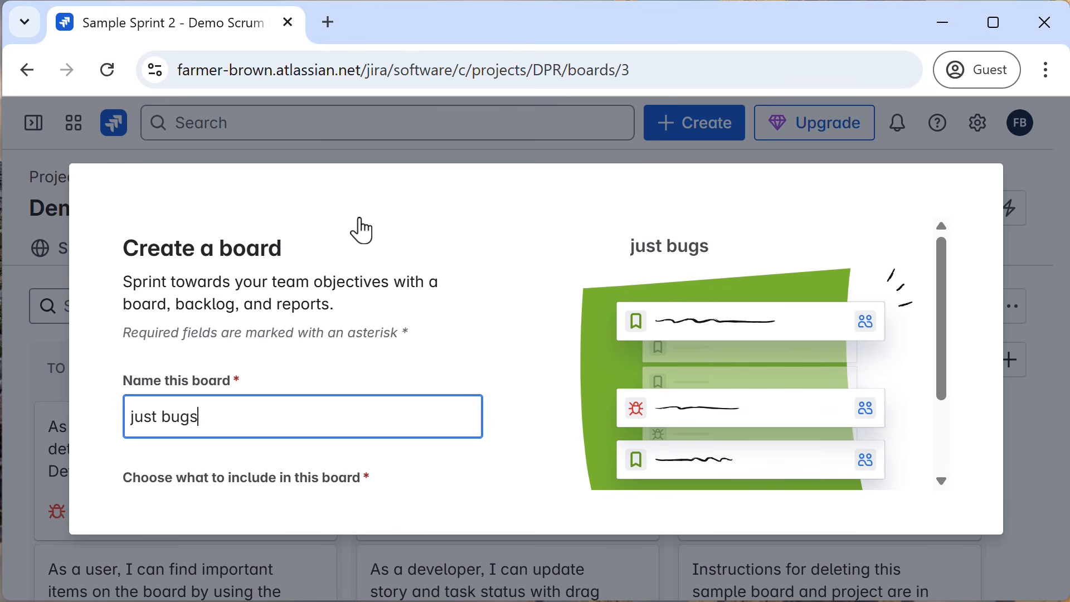
scroll(450, 351, "down", 2)
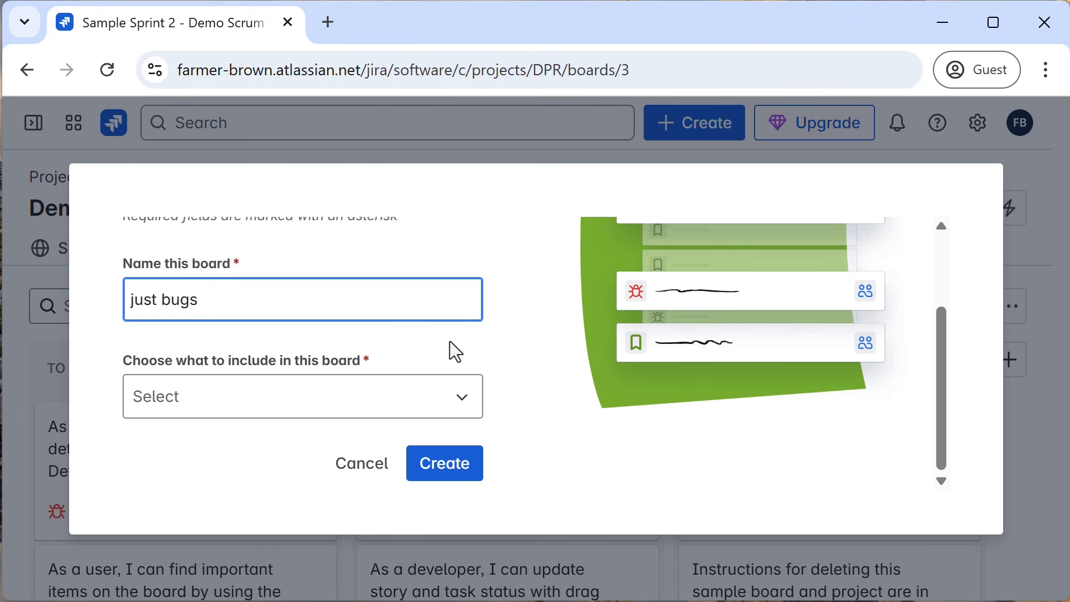
left_click(460, 403)
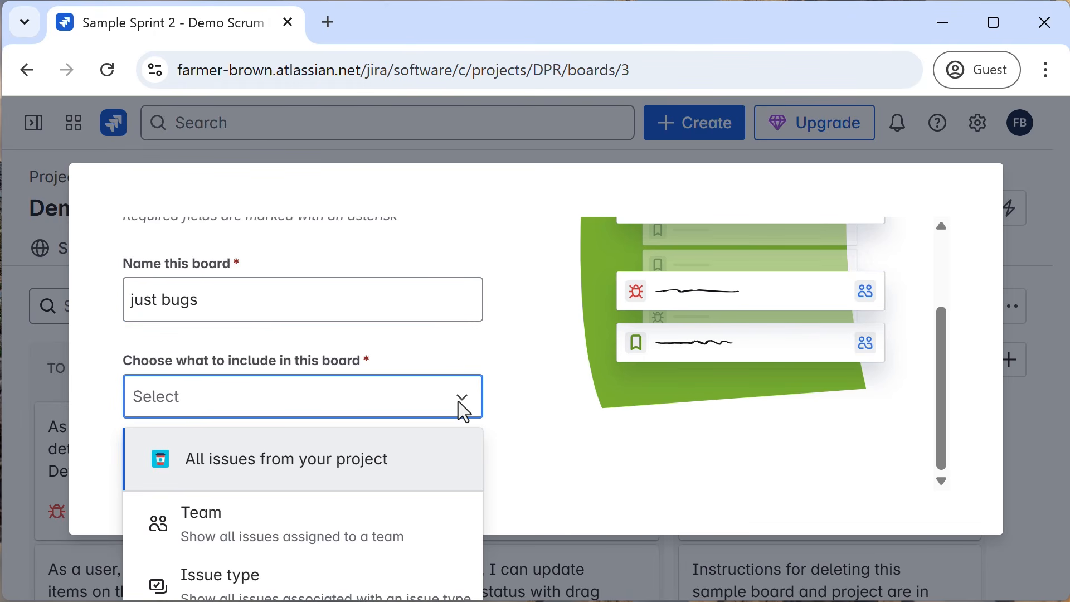
left_click(243, 581)
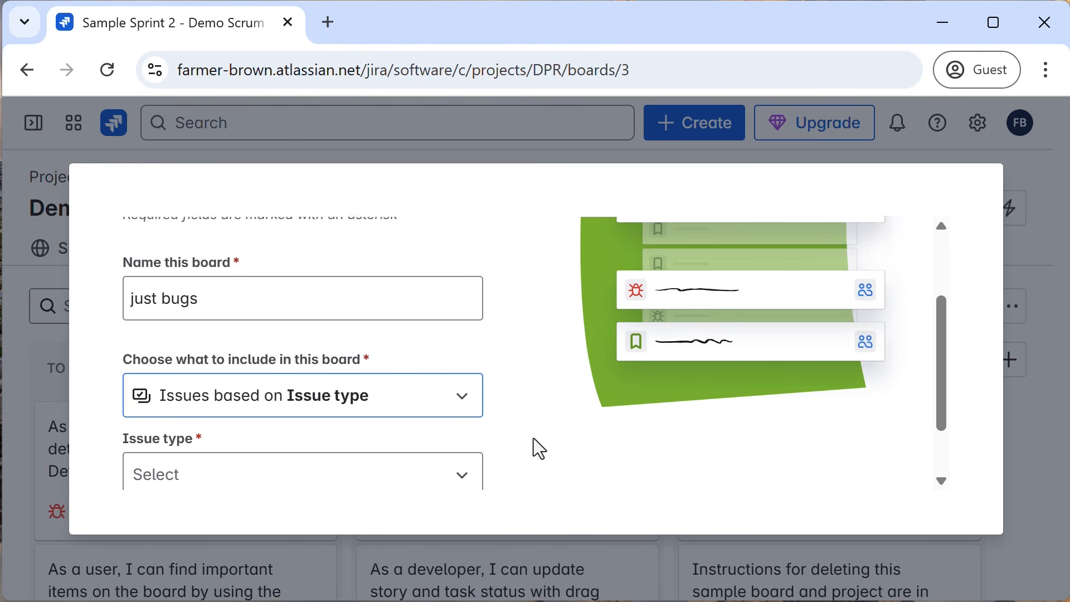
Step: Select Bug as the included issue type and create the board
scroll(534, 439, "down", 2)
left_click(464, 402)
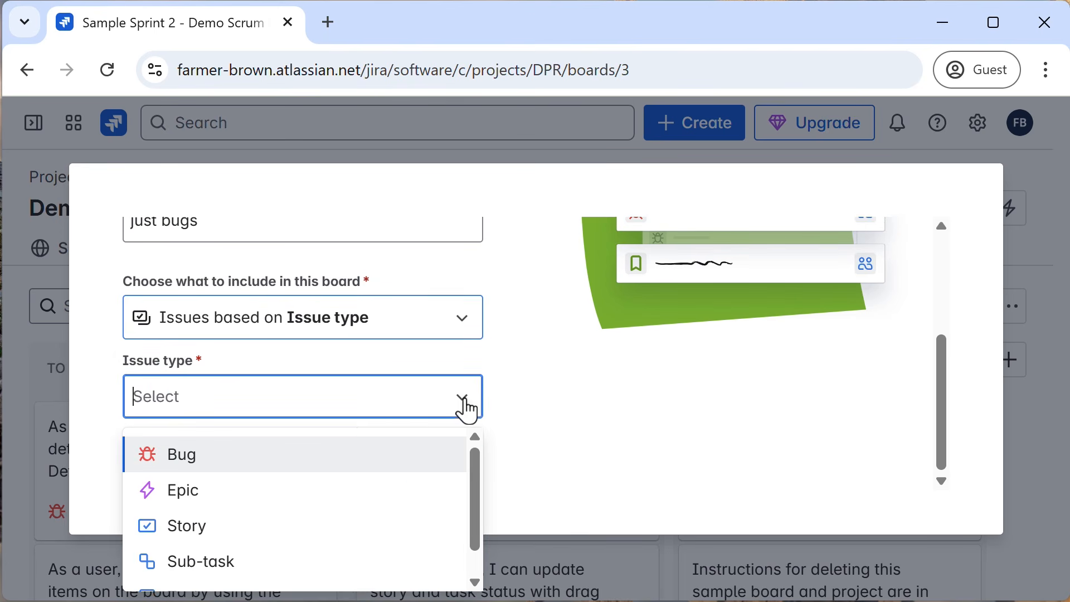
left_click(176, 459)
left_click(573, 443)
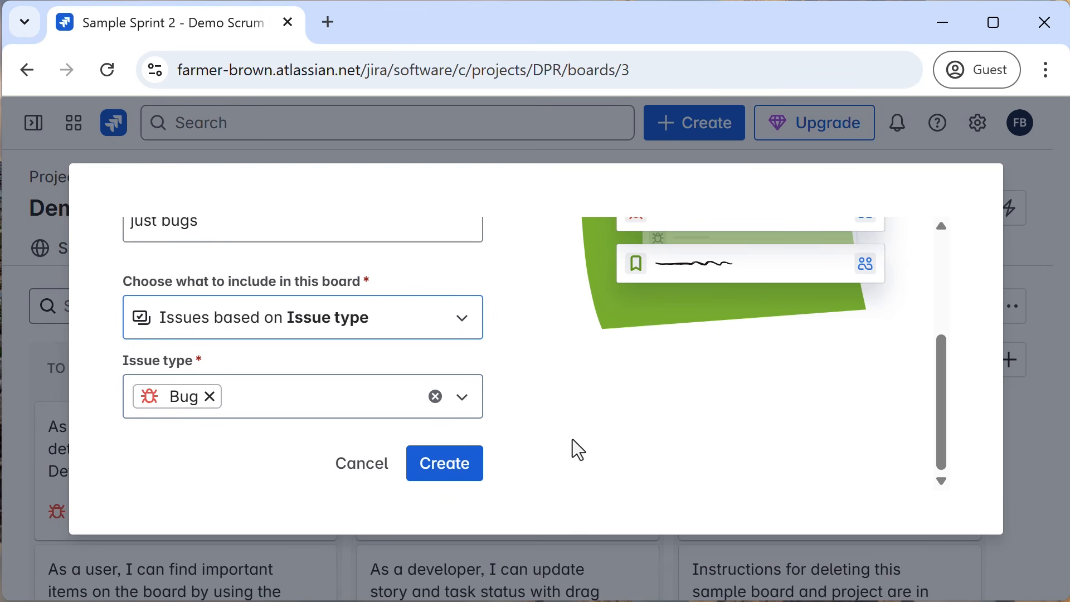
left_click(455, 477)
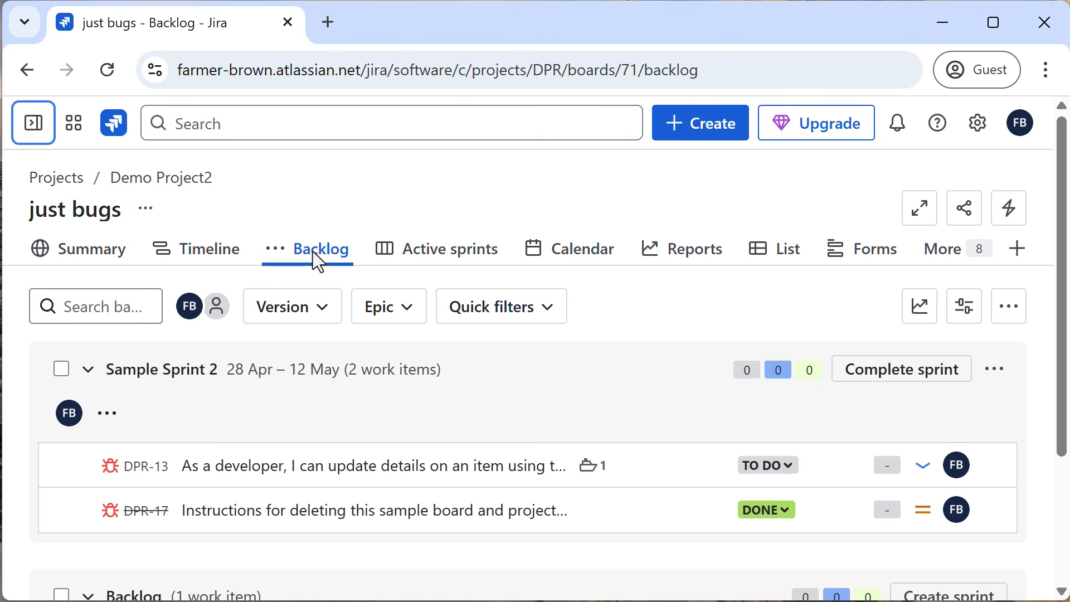
Step: Review the work items in the "just bugs" board's backlog and its active sprints
scroll(334, 413, "down", 2)
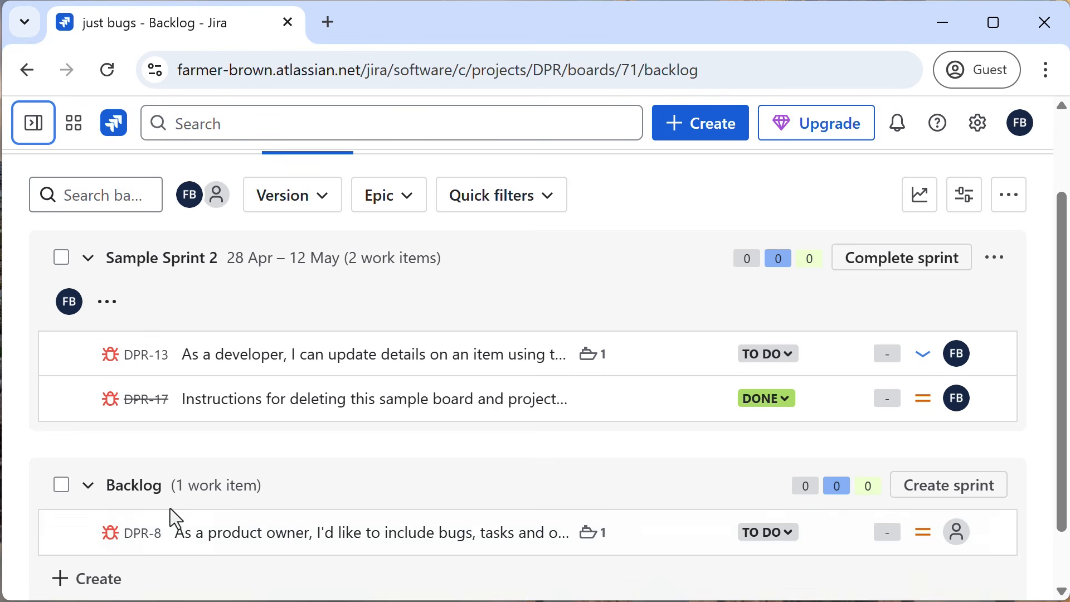
scroll(169, 547, "up", 2)
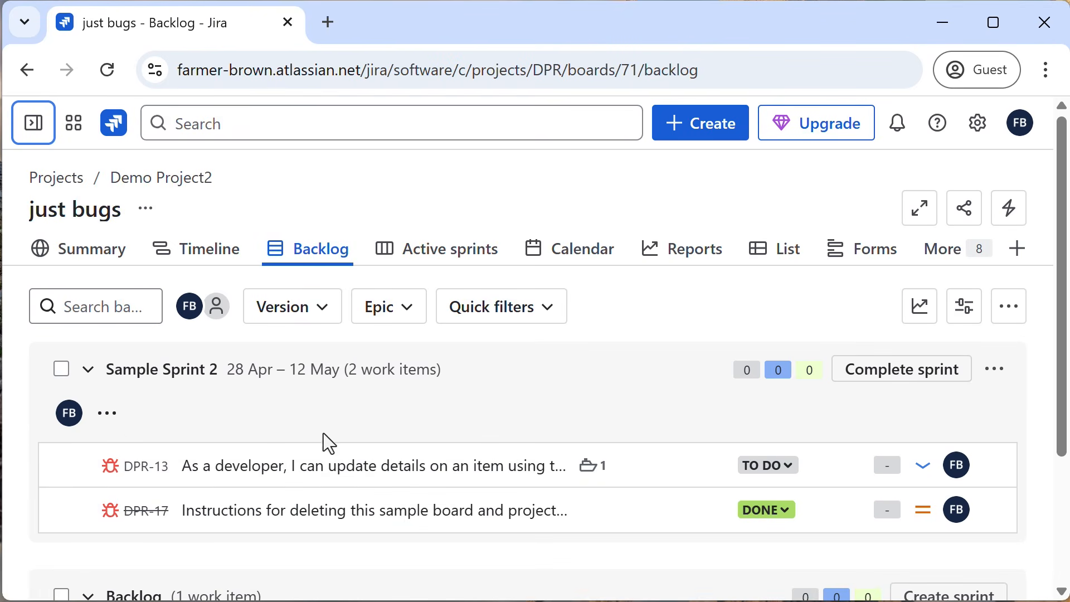
left_click(442, 255)
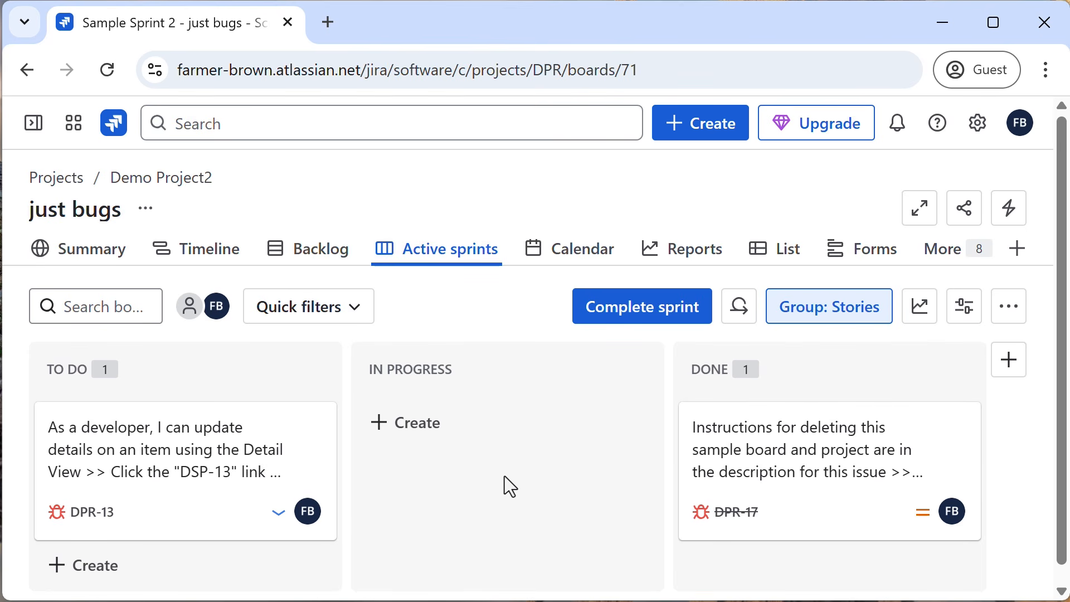
scroll(504, 476, "down", 1)
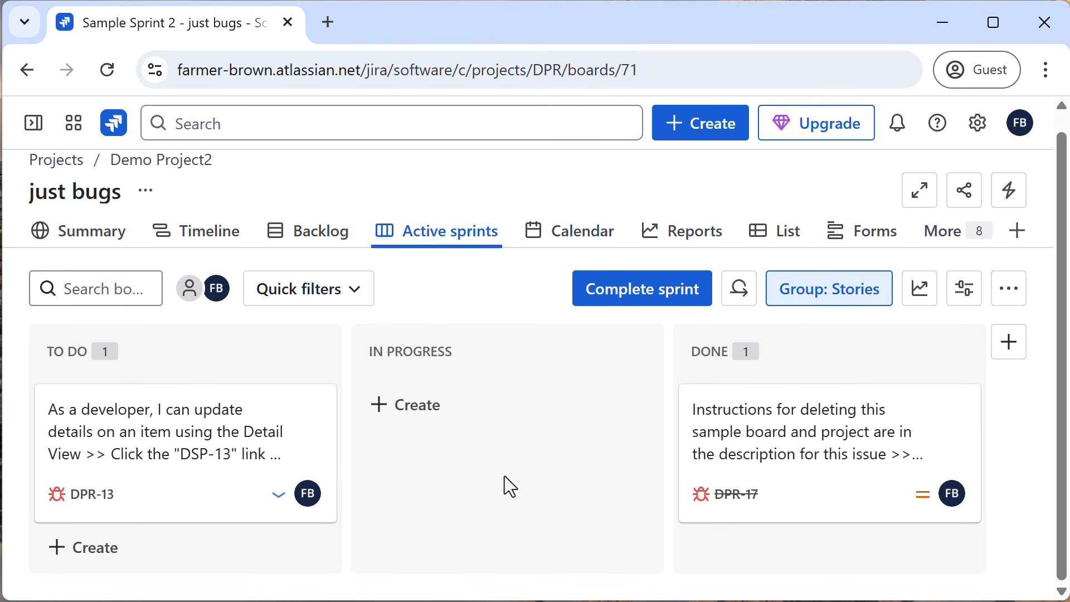
scroll(504, 476, "up", 1)
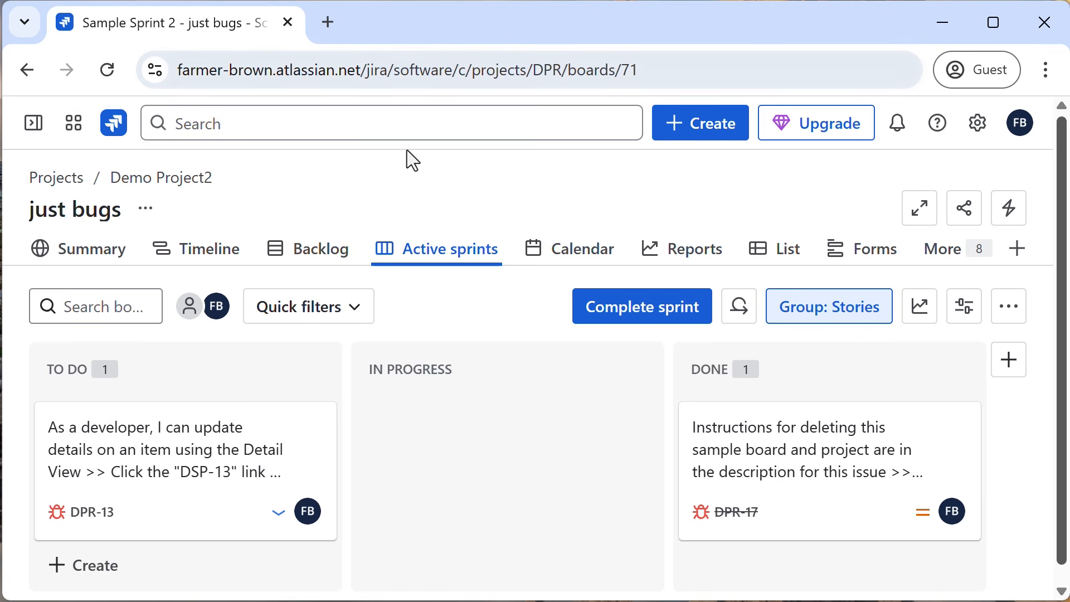
Step: Open the list of all boards and start creating a Scrum board from an existing project
left_click(409, 125)
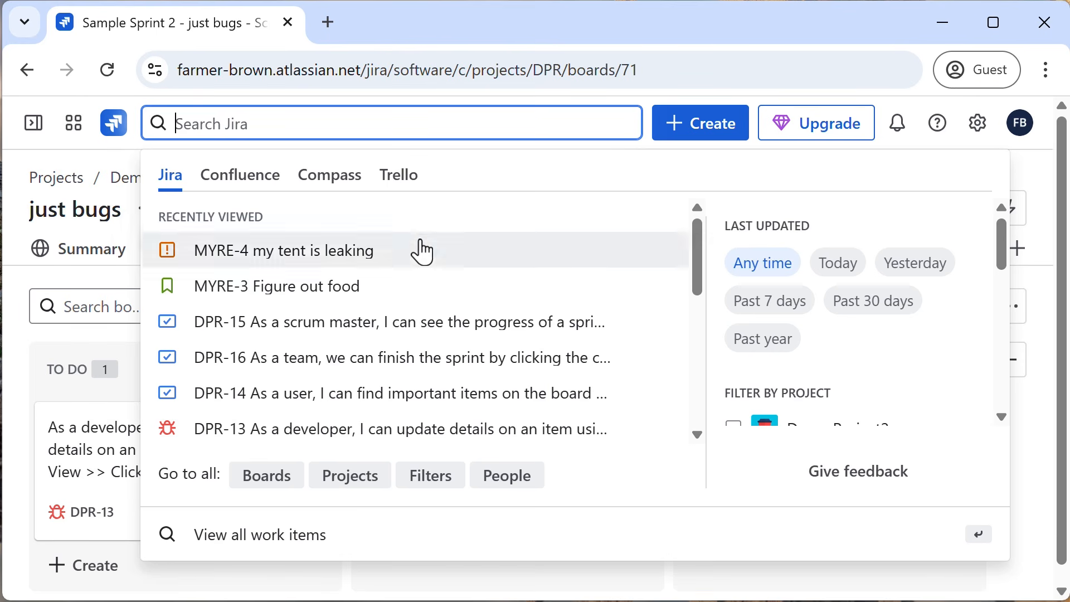
left_click(267, 478)
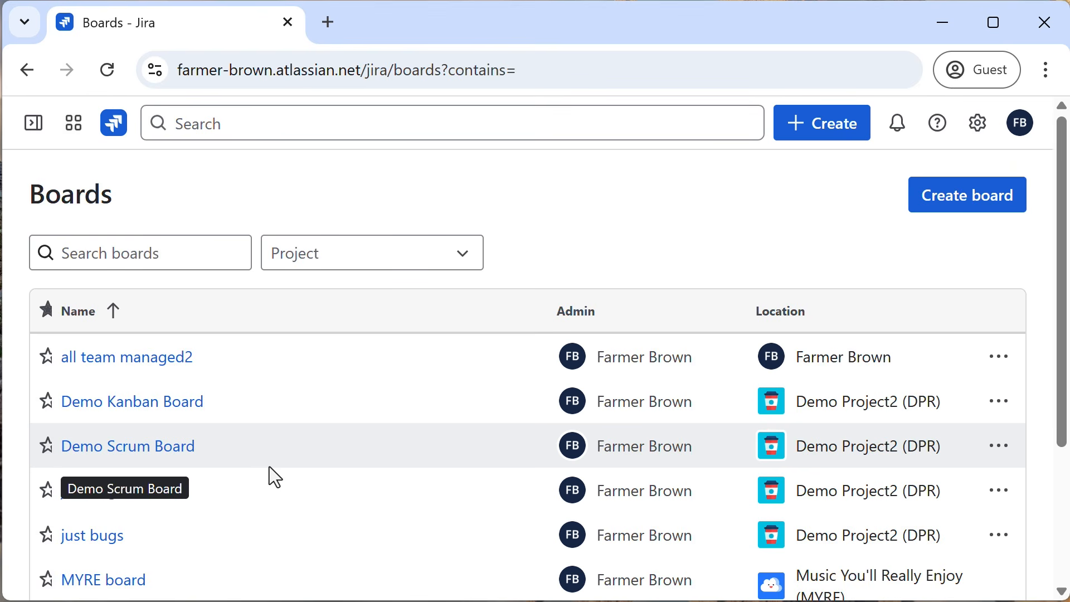
left_click(988, 208)
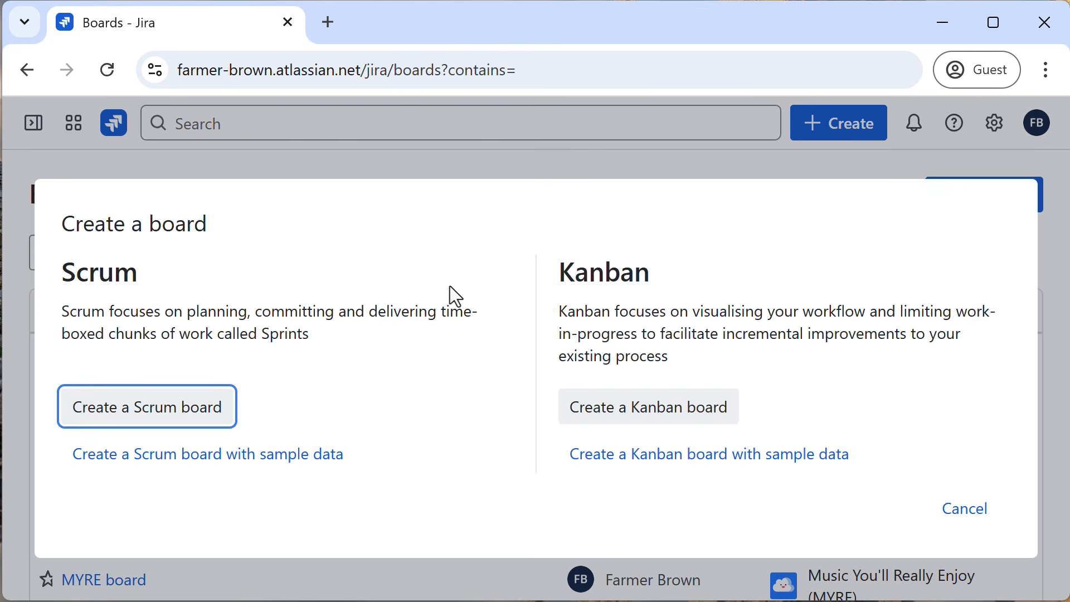
left_click(169, 427)
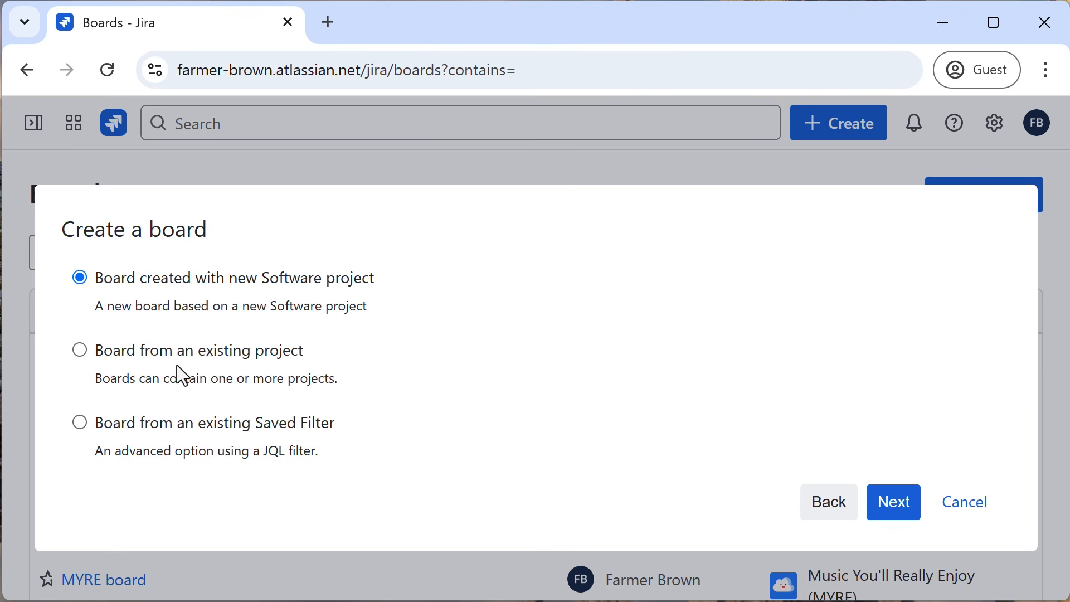
left_click(80, 351)
left_click(898, 504)
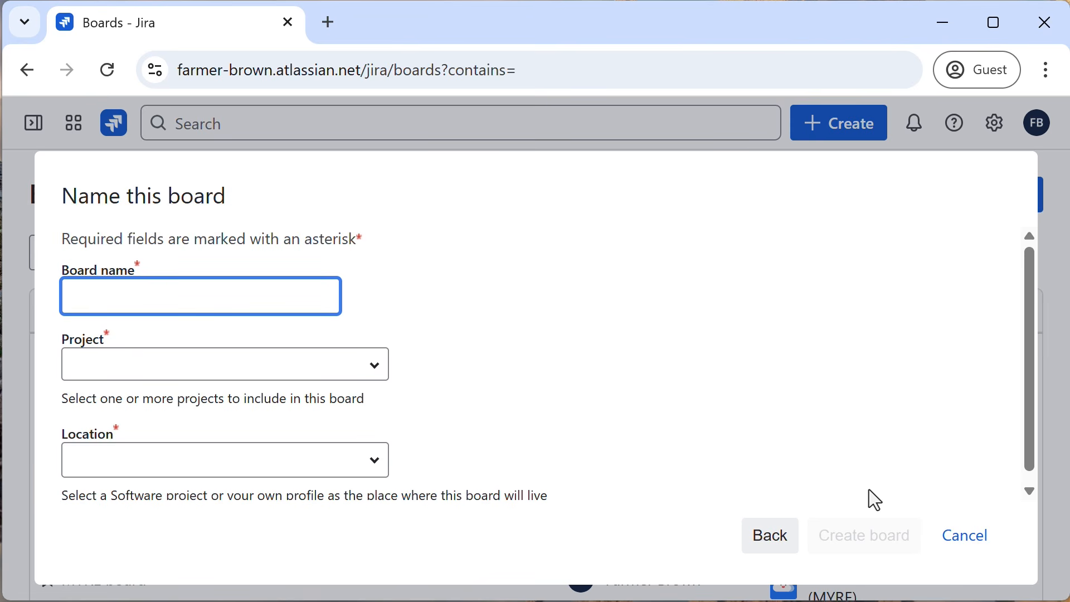
Step: Name the board "all team managed" and include the projects Demo Project2 (DPR) and MYRE website (MYREWEB)
type("all team managed")
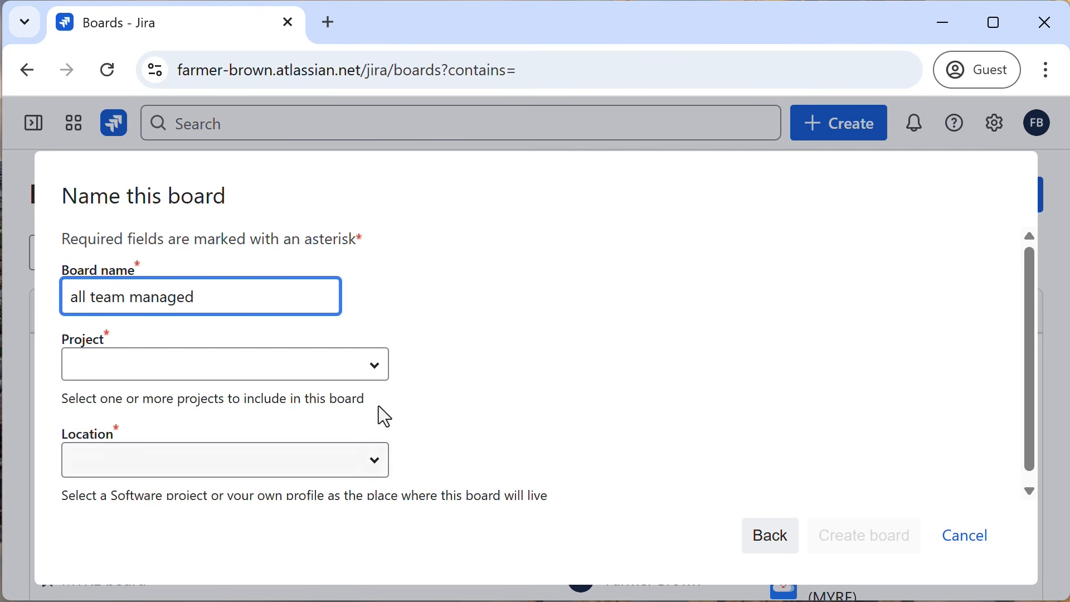
left_click(349, 363)
left_click(380, 376)
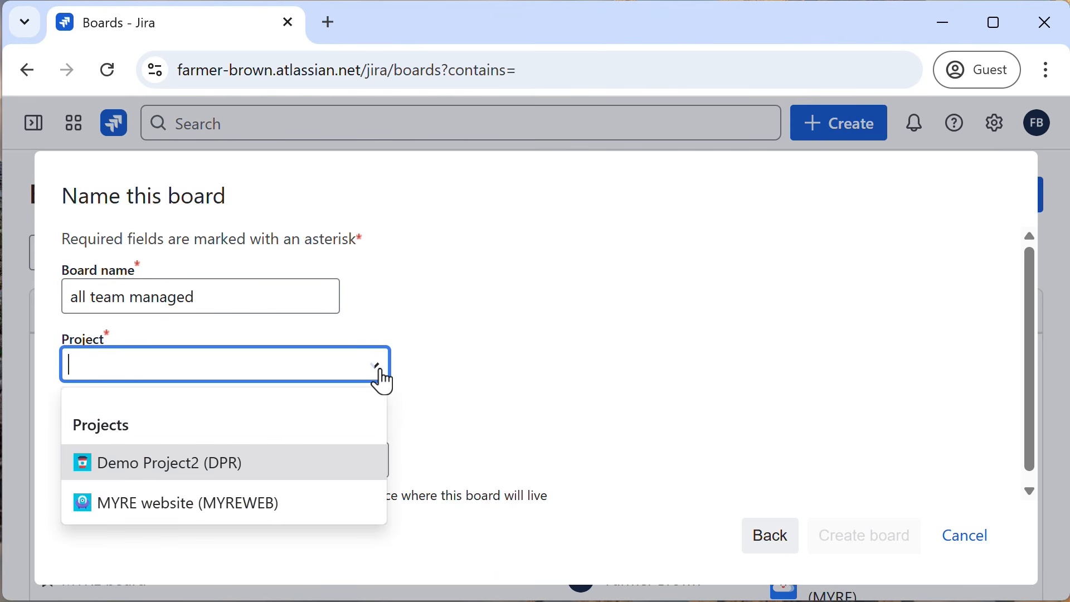
left_click(200, 472)
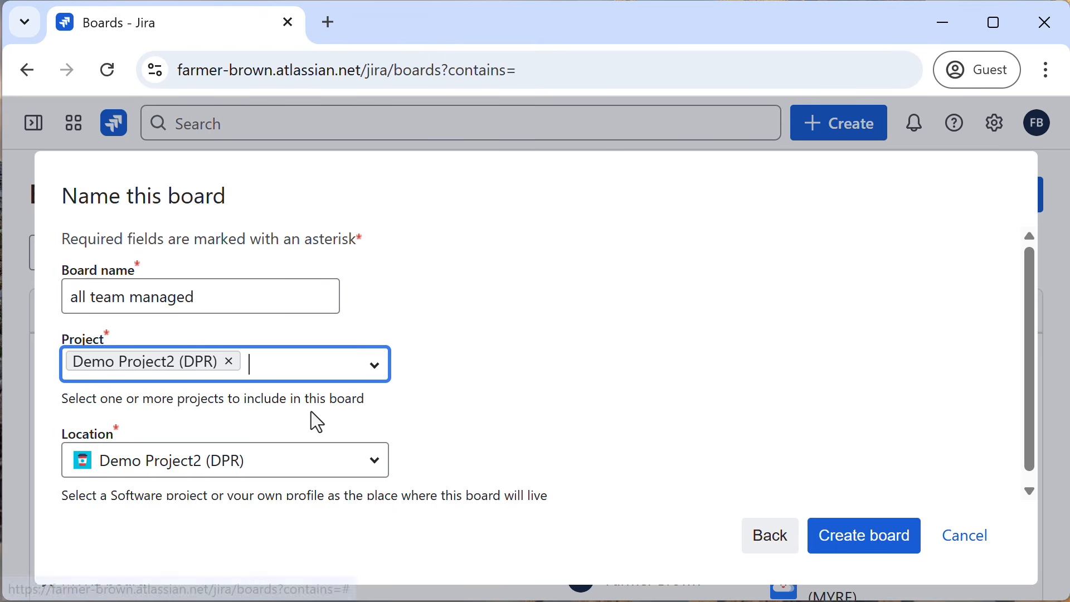
left_click(375, 373)
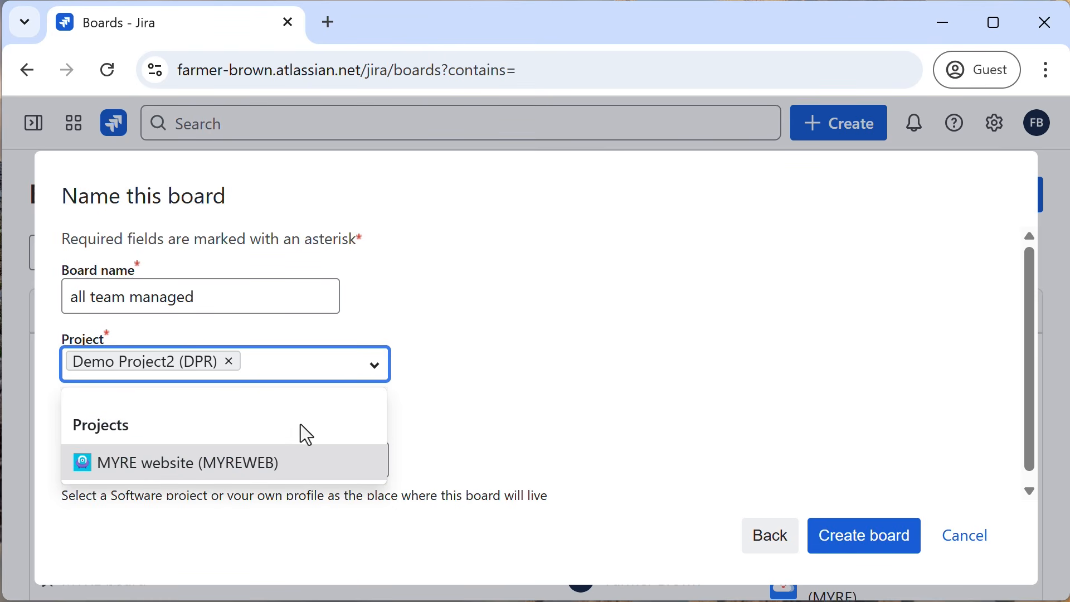
left_click(252, 472)
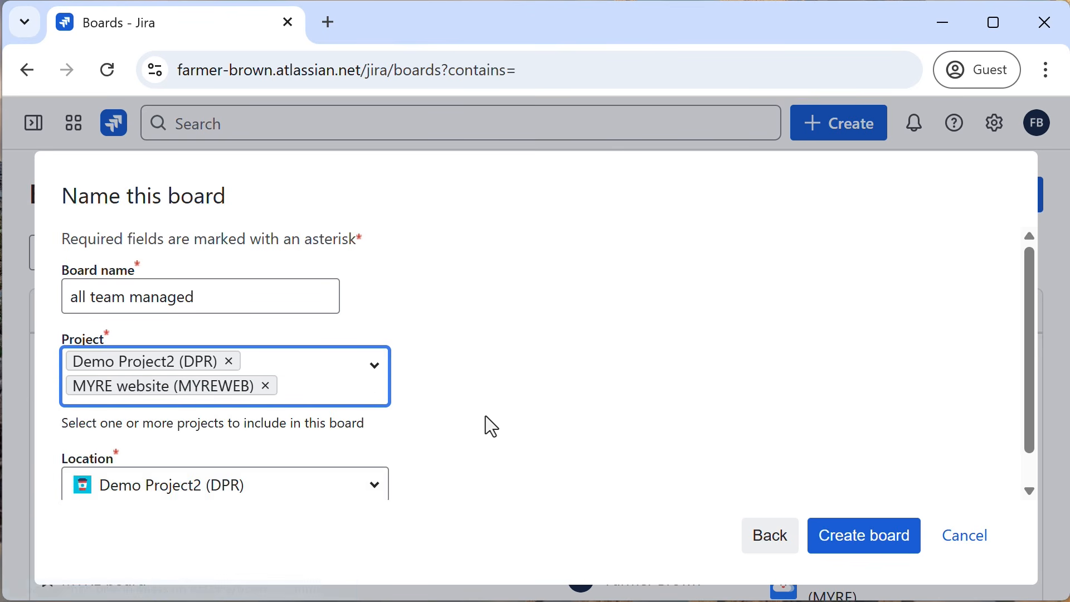
Step: Set the board's location to the personal user profile and create the board
scroll(514, 389, "down", 1)
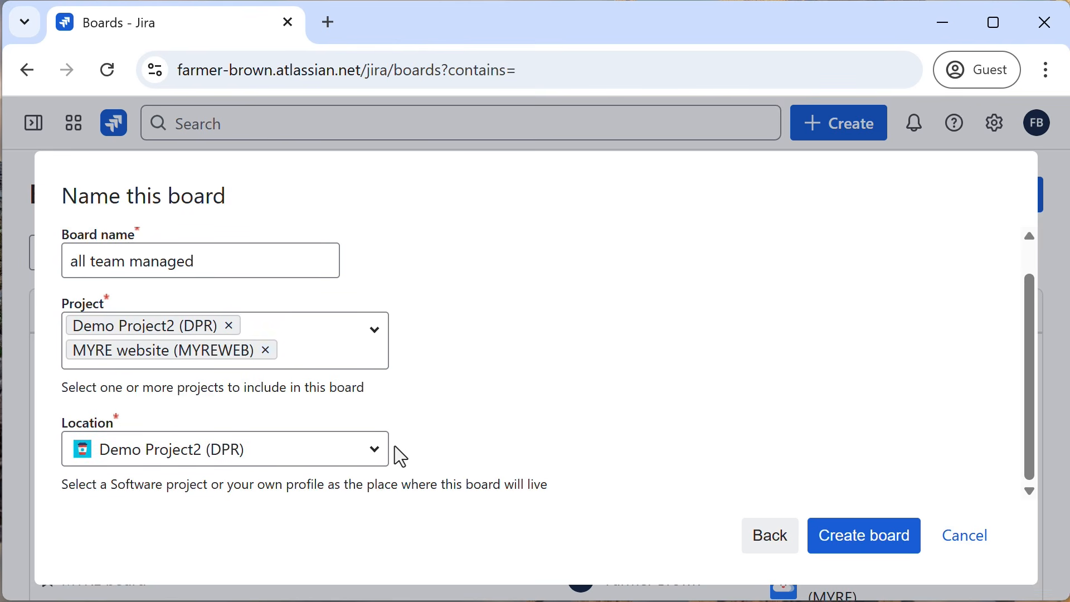
left_click(377, 460)
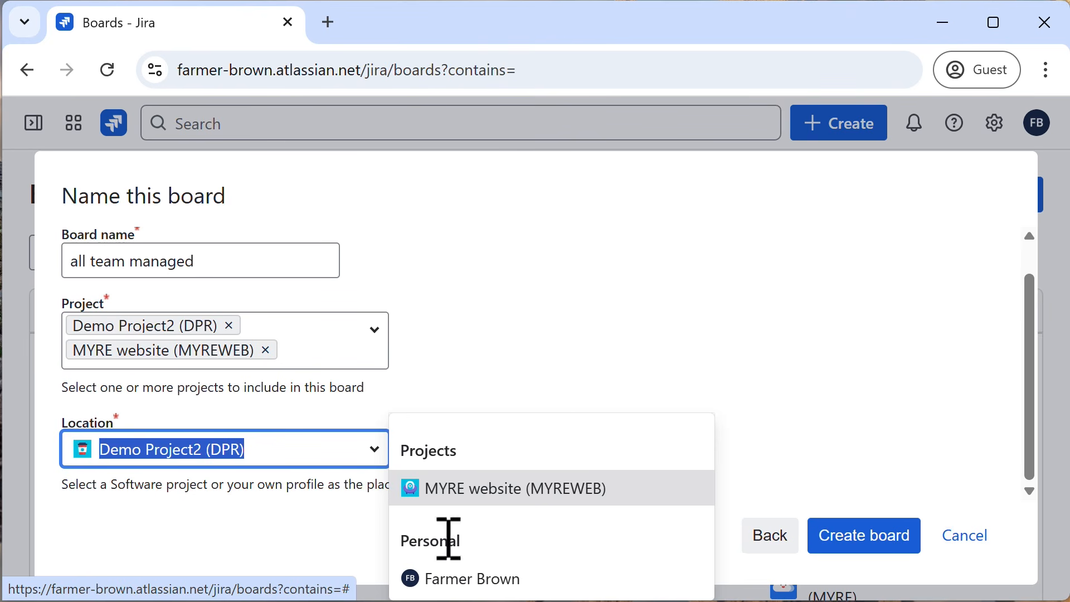
left_click(457, 581)
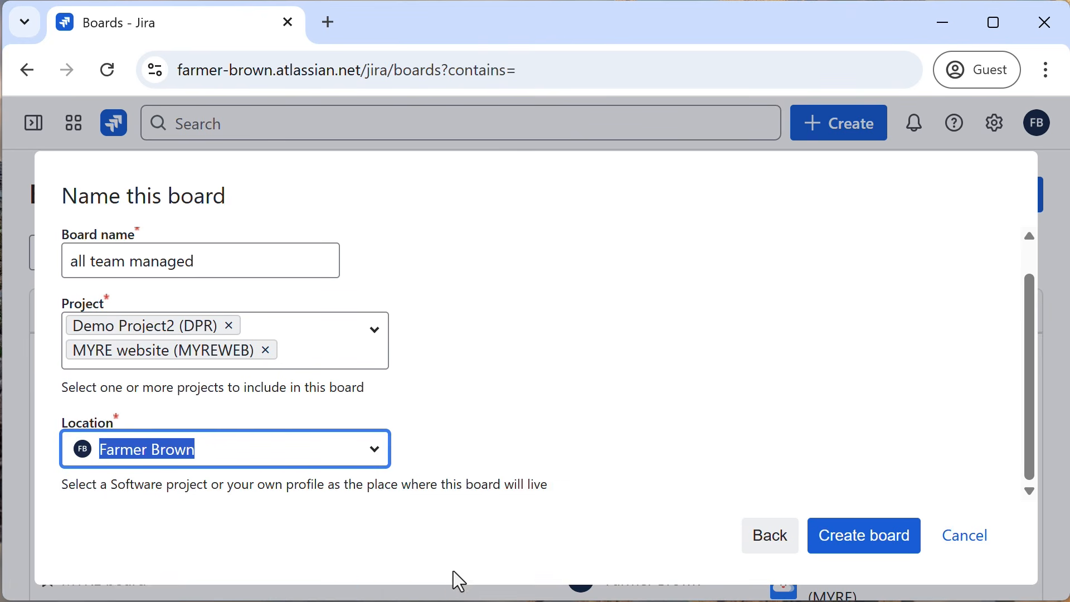
left_click(854, 551)
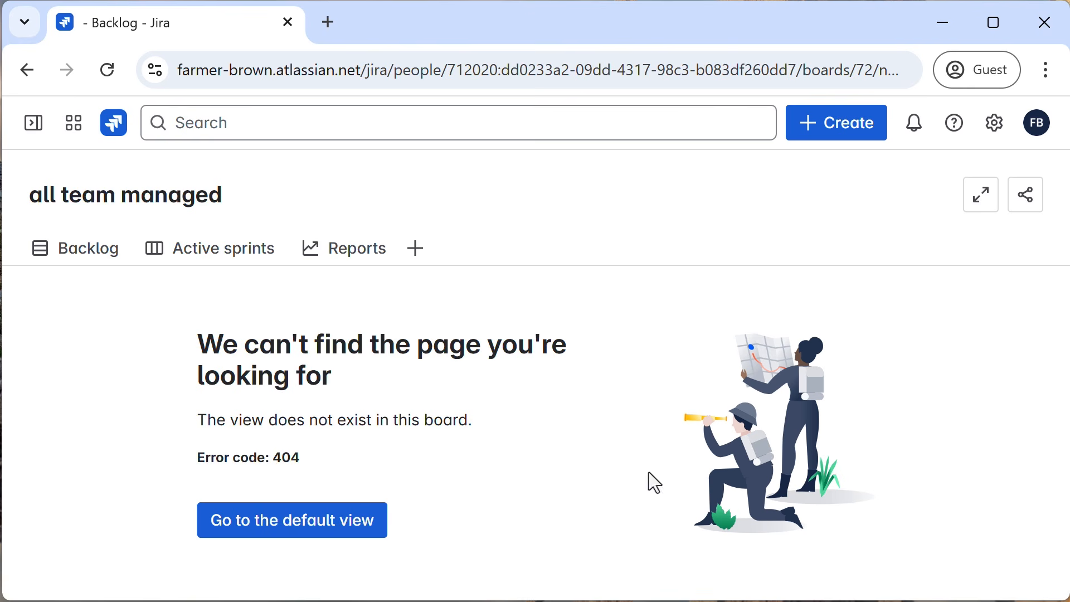
Step: Reload the new board, go to its default view, and look through the cards in its active sprints
left_click(107, 71)
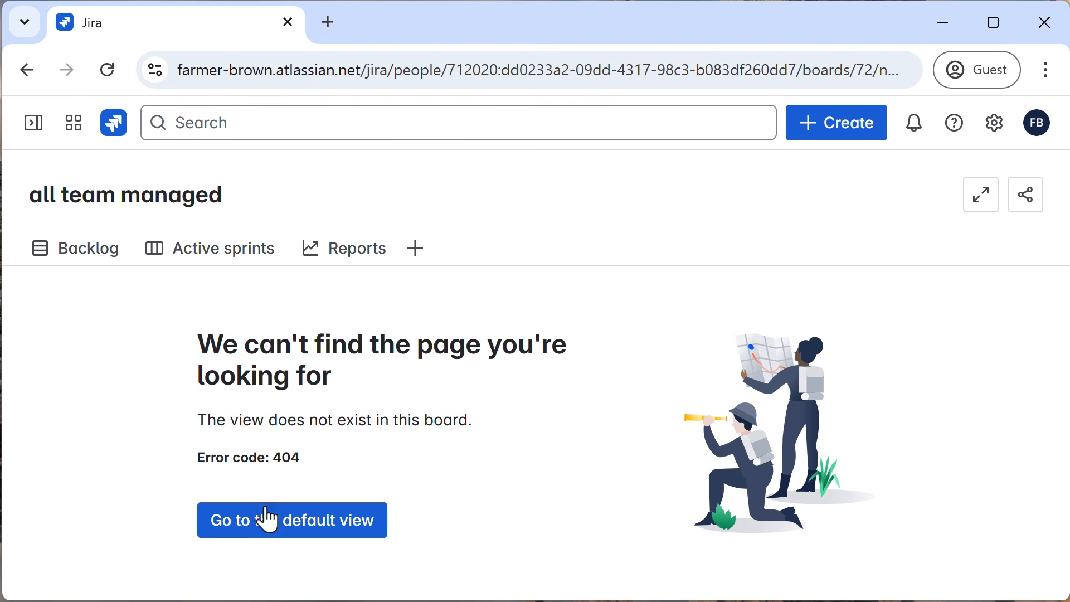
left_click(267, 524)
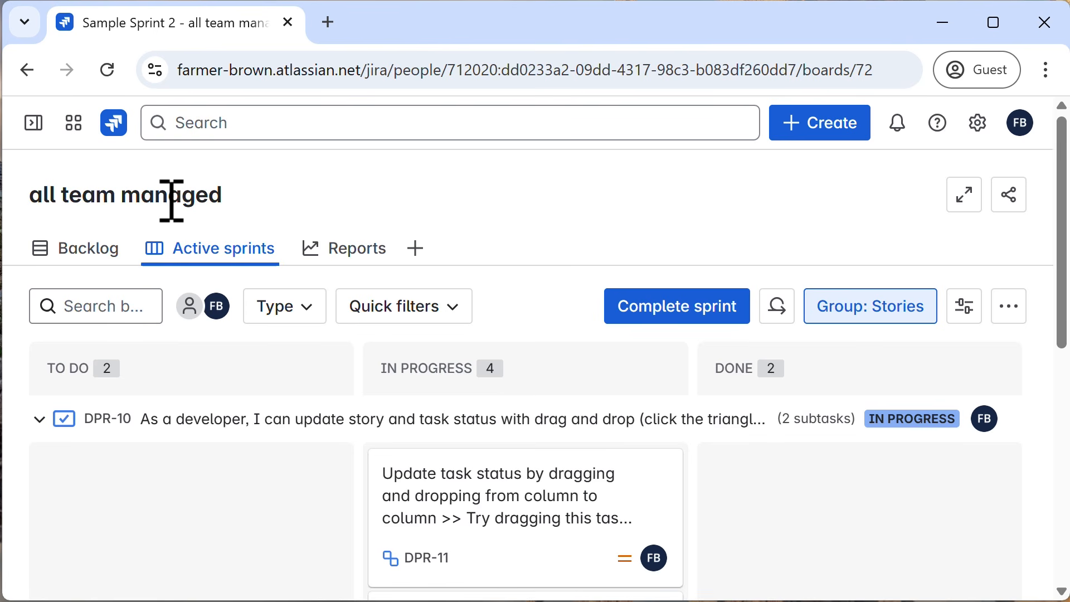
scroll(390, 390, "down", 8)
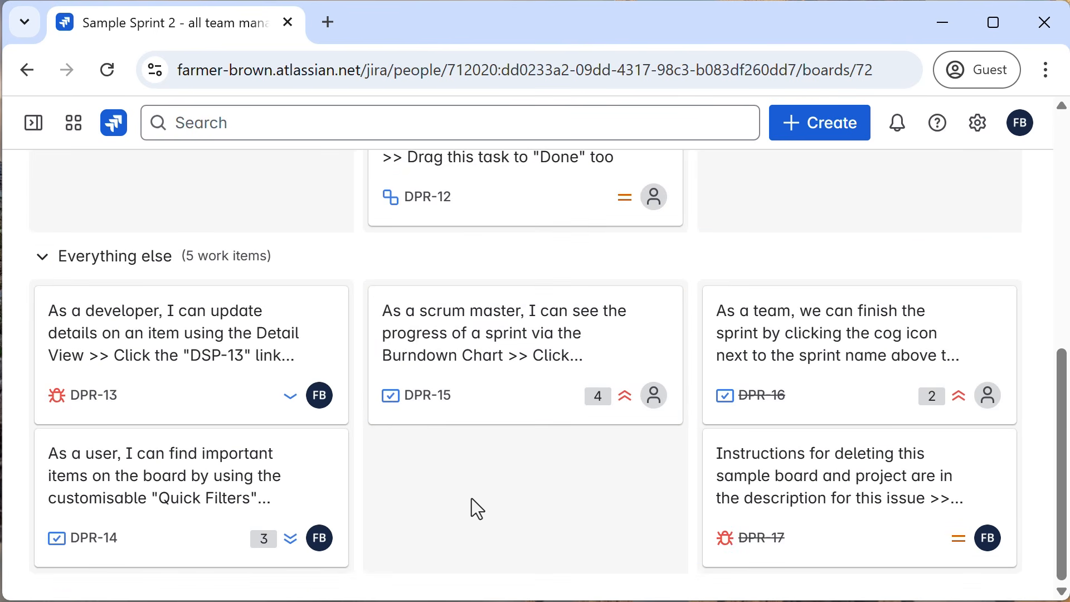
scroll(469, 500, "up", 10)
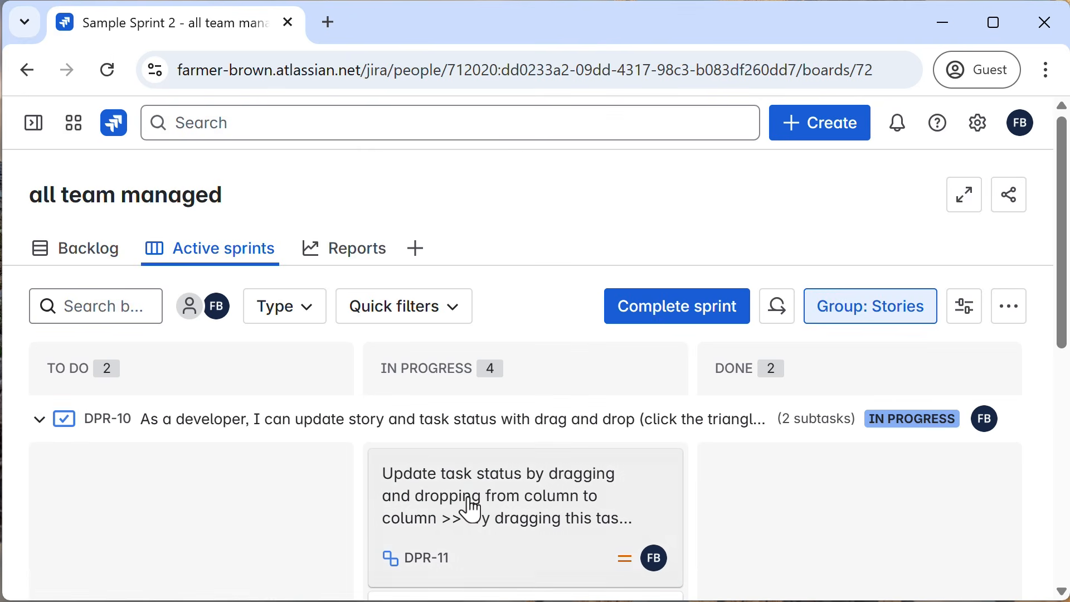
Step: Open the "all team managed" board's backlog and look through its sprint and backlog work items
left_click(97, 257)
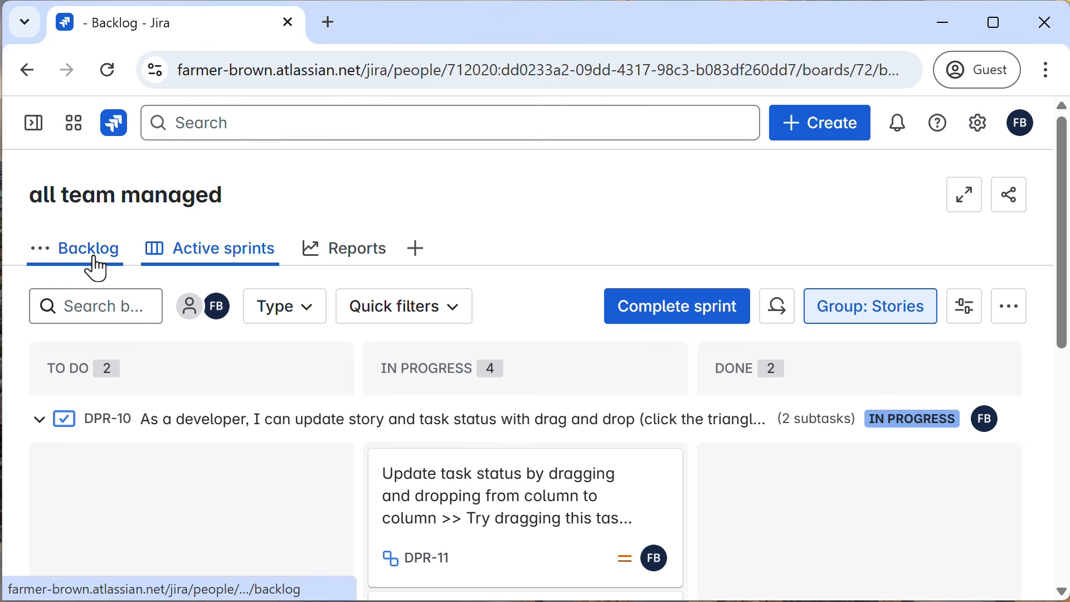
scroll(462, 437, "down", 2)
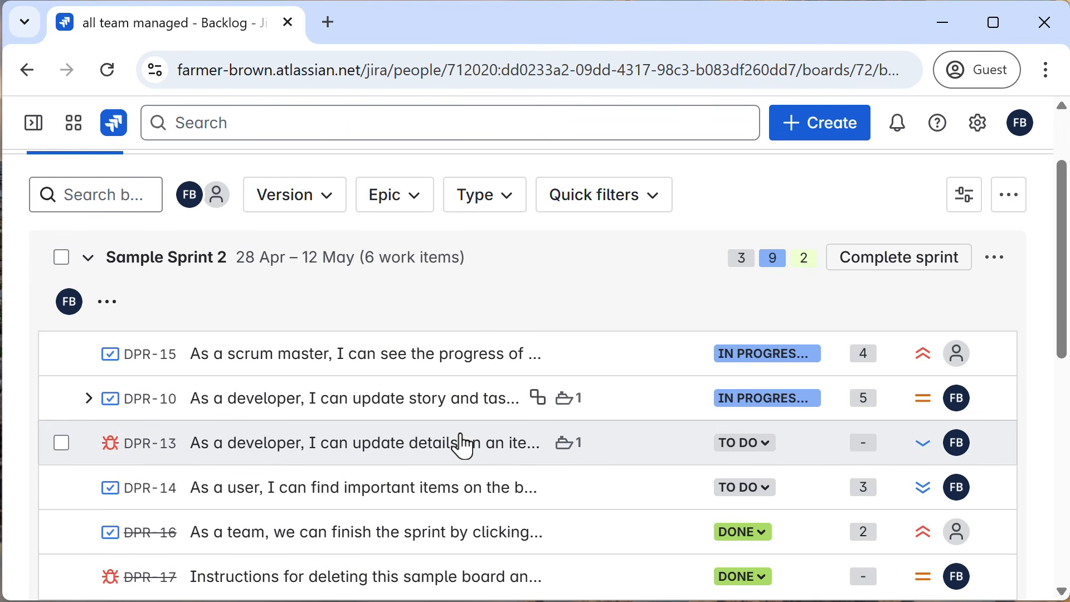
scroll(462, 444, "up", 2)
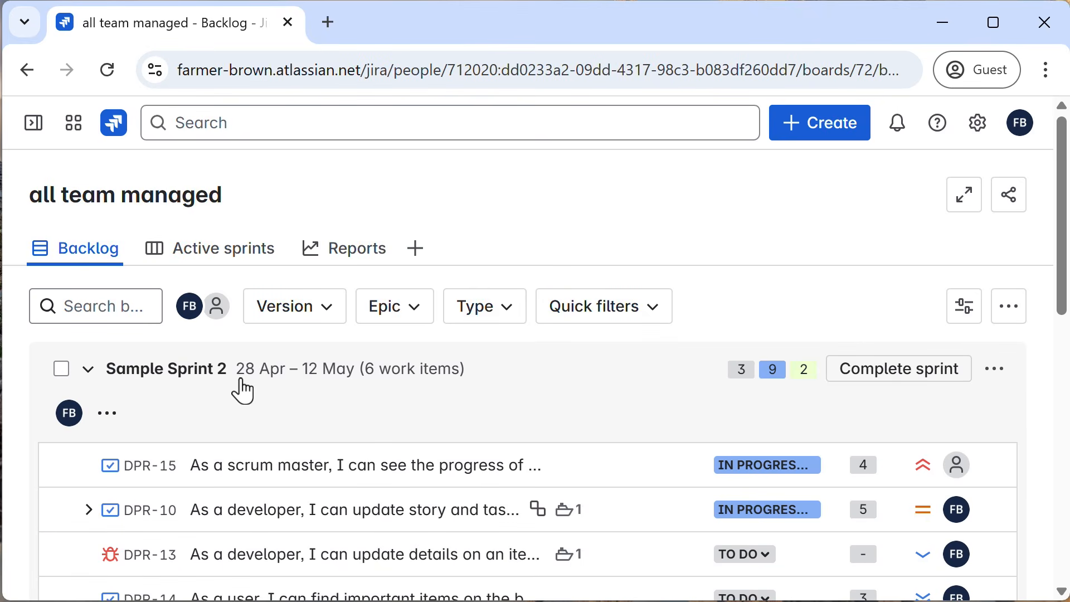
scroll(241, 386, "down", 6)
scroll(244, 390, "down", 6)
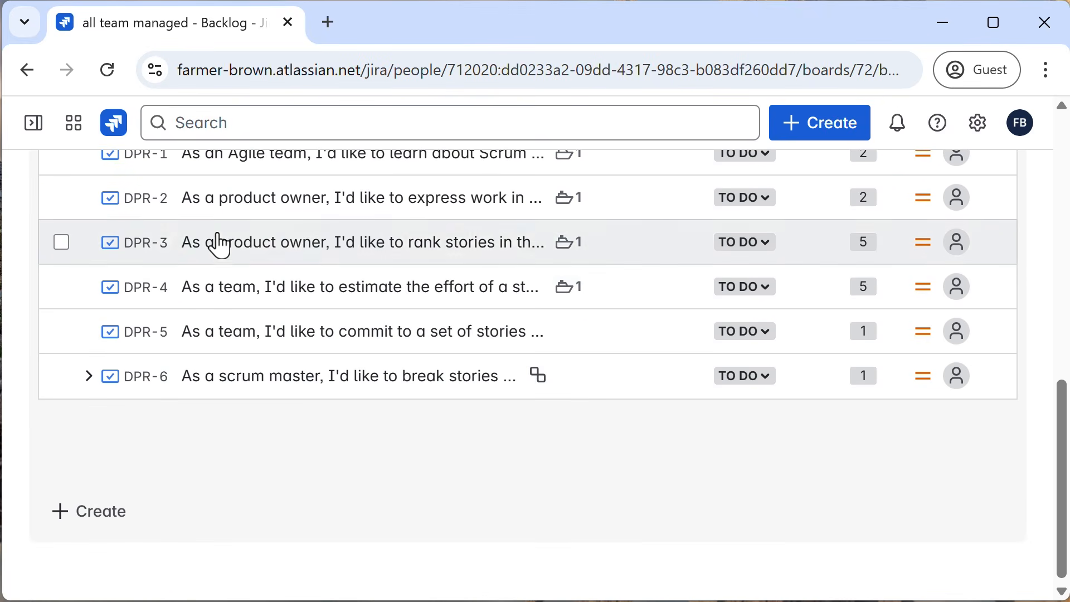
Step: Open the For you page in a new browser tab and go from there to the MYRE website project's backlog
scroll(223, 289, "up", 1)
scroll(251, 373, "up", 1)
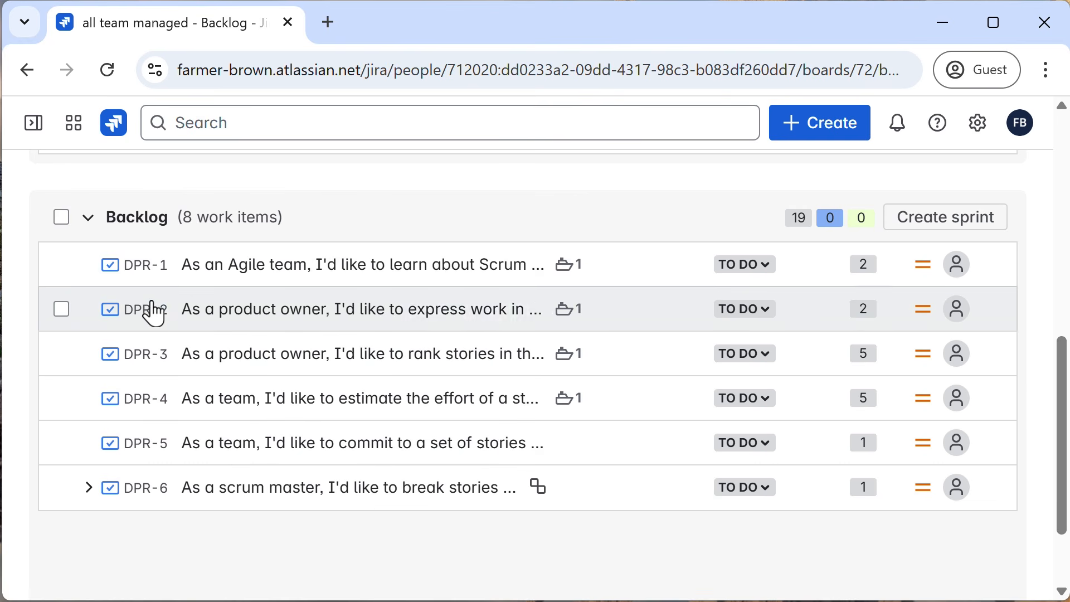
scroll(136, 421, "up", 6)
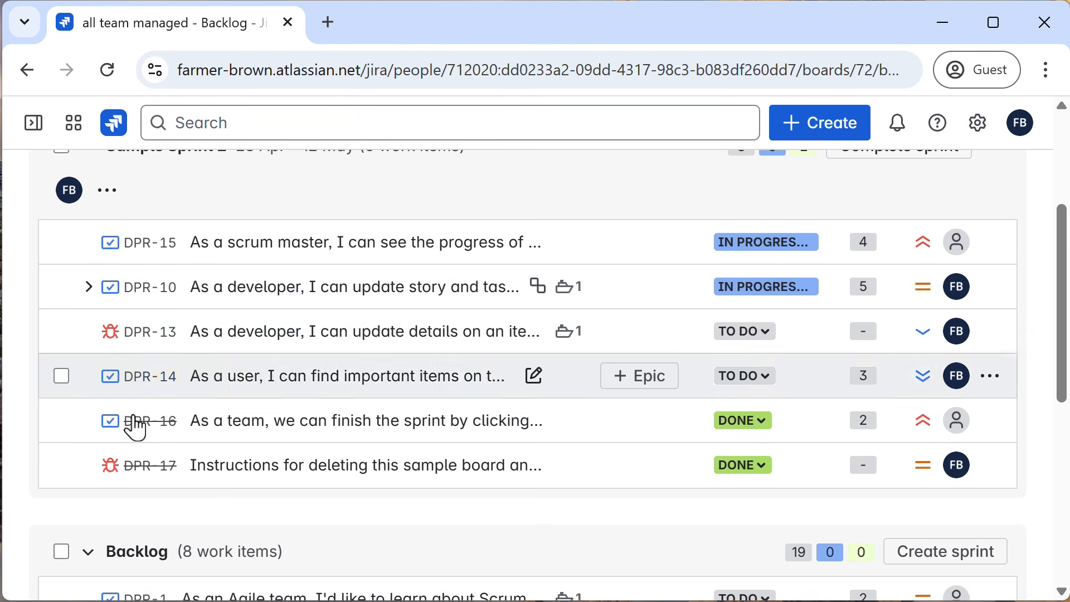
scroll(140, 463, "up", 4)
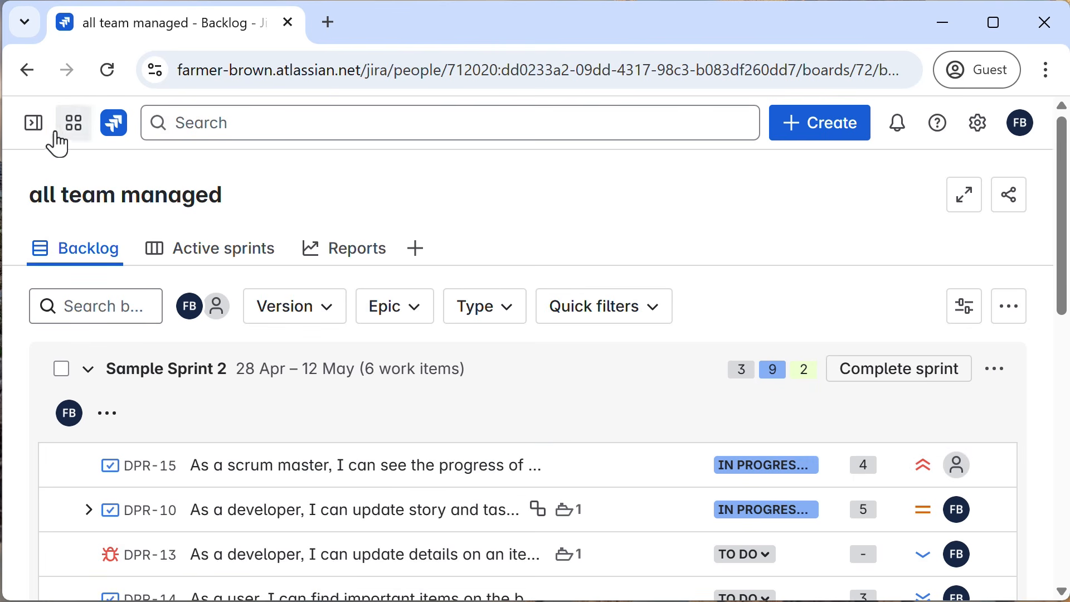
left_click(33, 123)
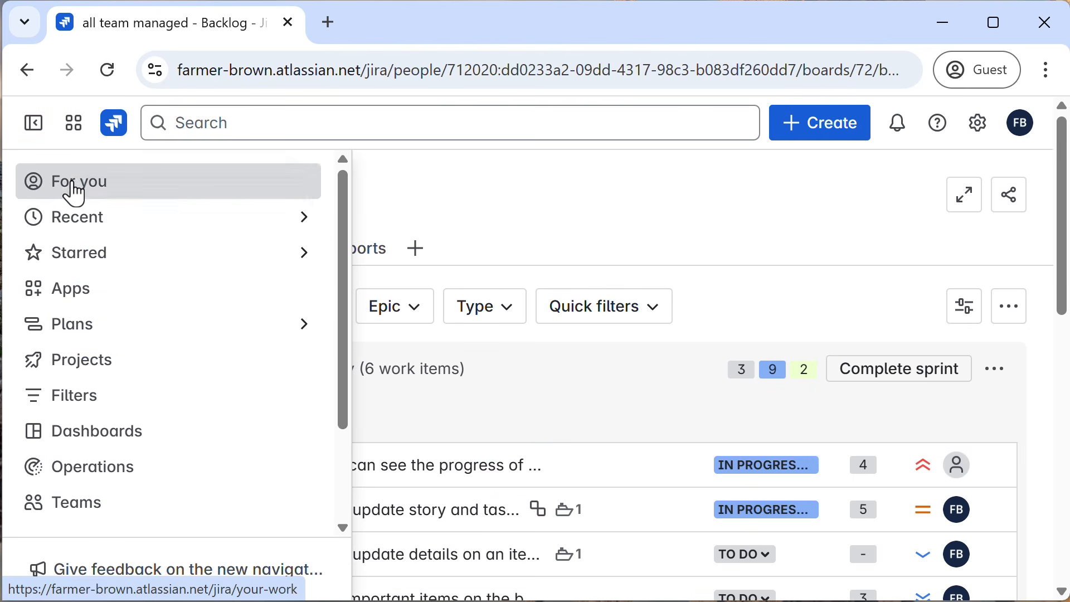
right_click(74, 187)
left_click(131, 211)
left_click(392, 19)
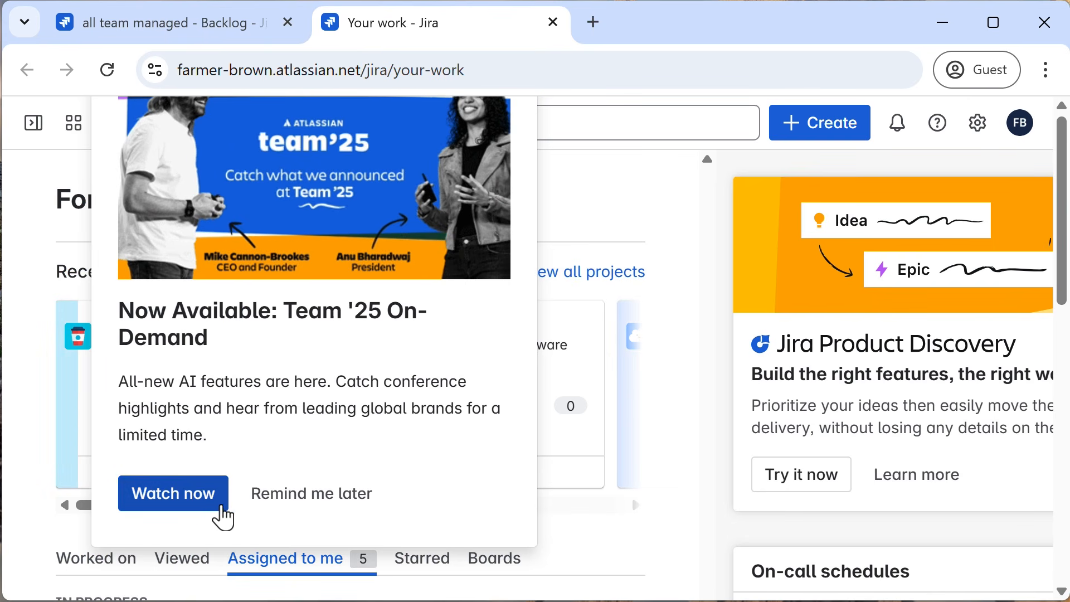
left_click(295, 501)
left_click(440, 334)
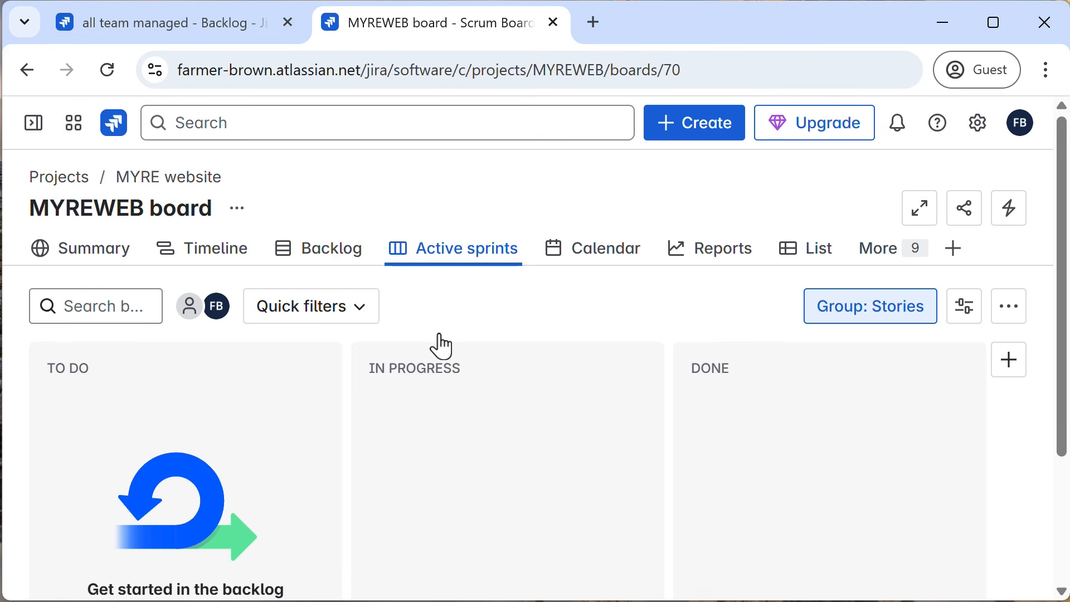
left_click(334, 254)
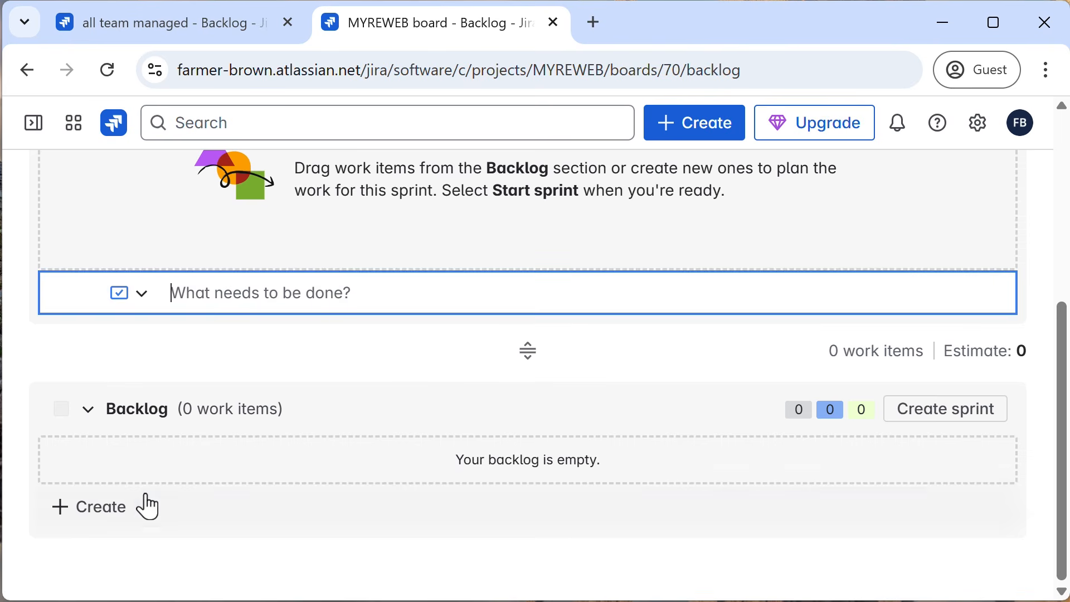
Step: Add the work items "create promo videos" and "setup shopping cart" to the MYREWEB board's backlog
left_click(89, 508)
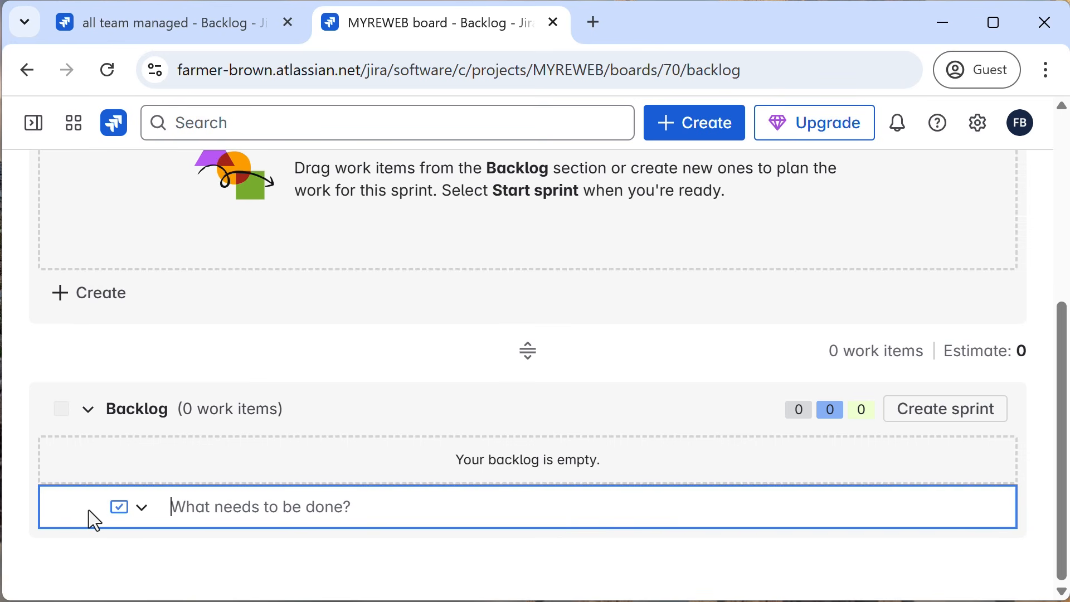
type("create")
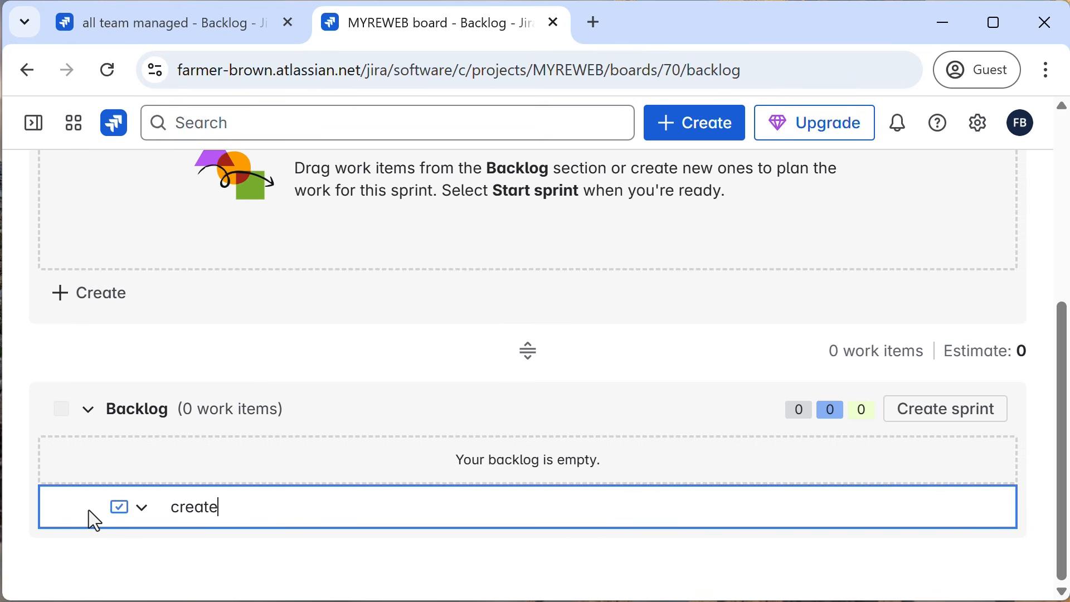
type(" promo videos")
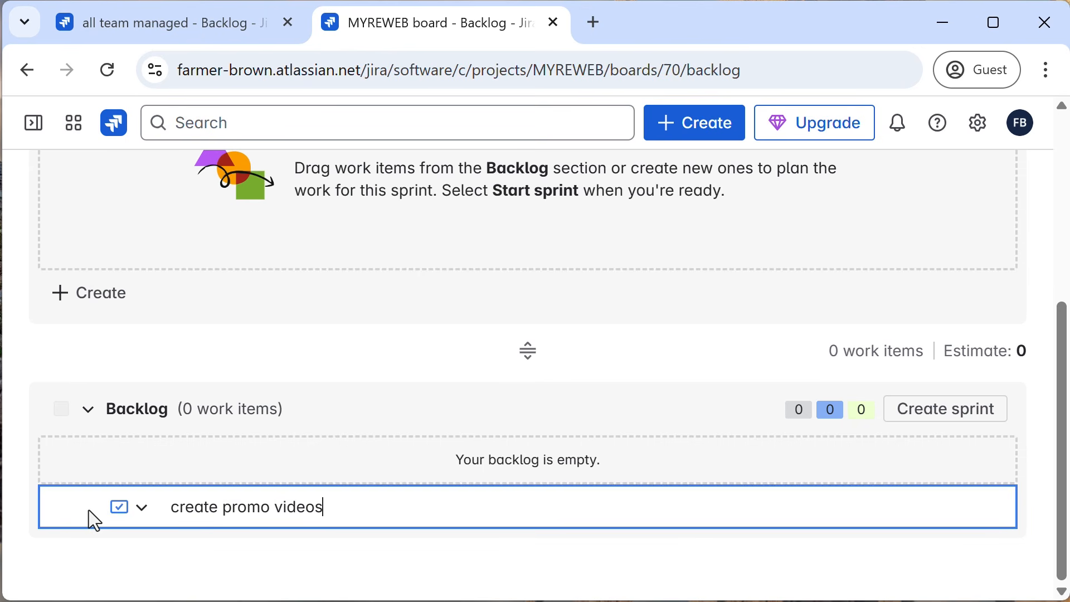
key("Return")
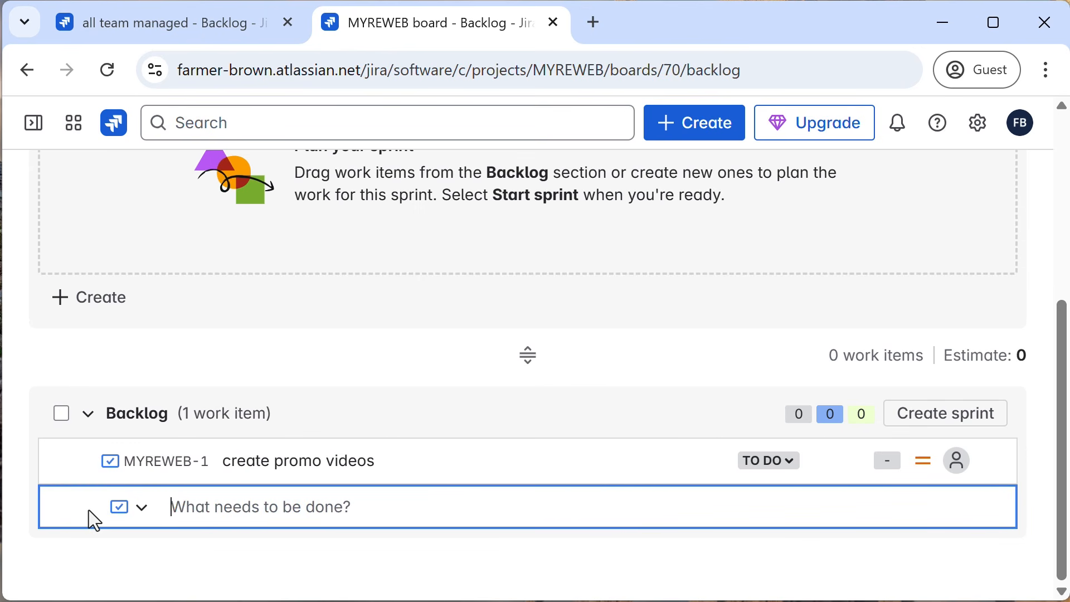
type("setup")
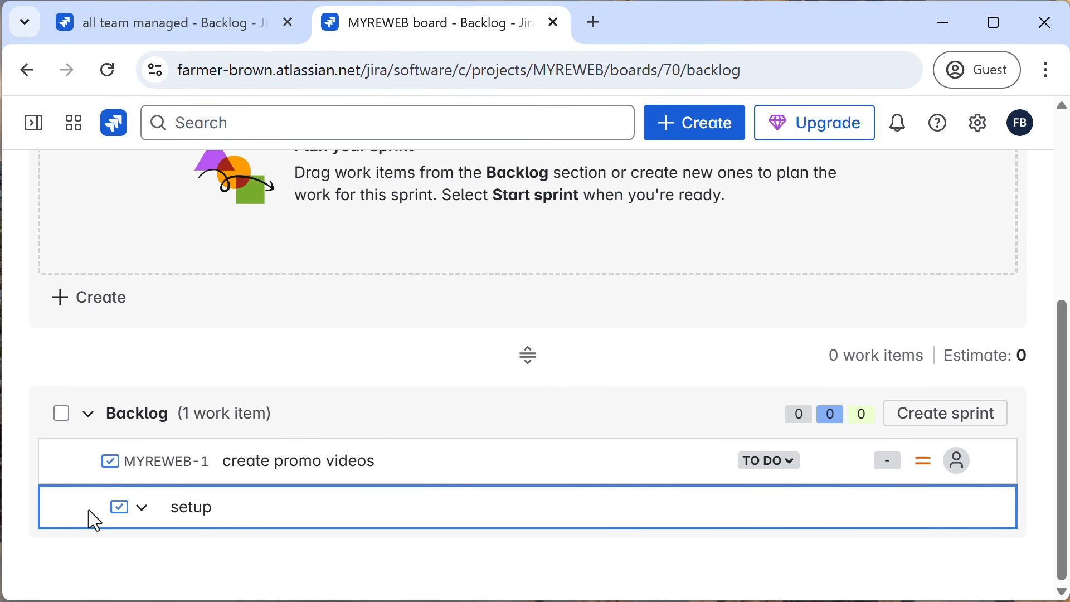
type(" shopping ca")
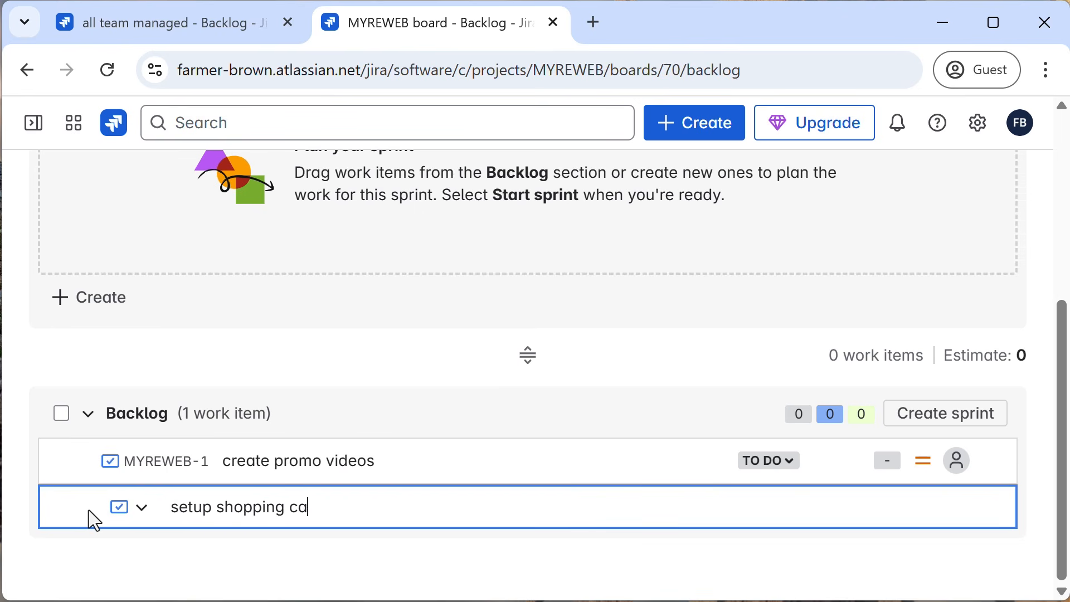
type("rt")
key("Return")
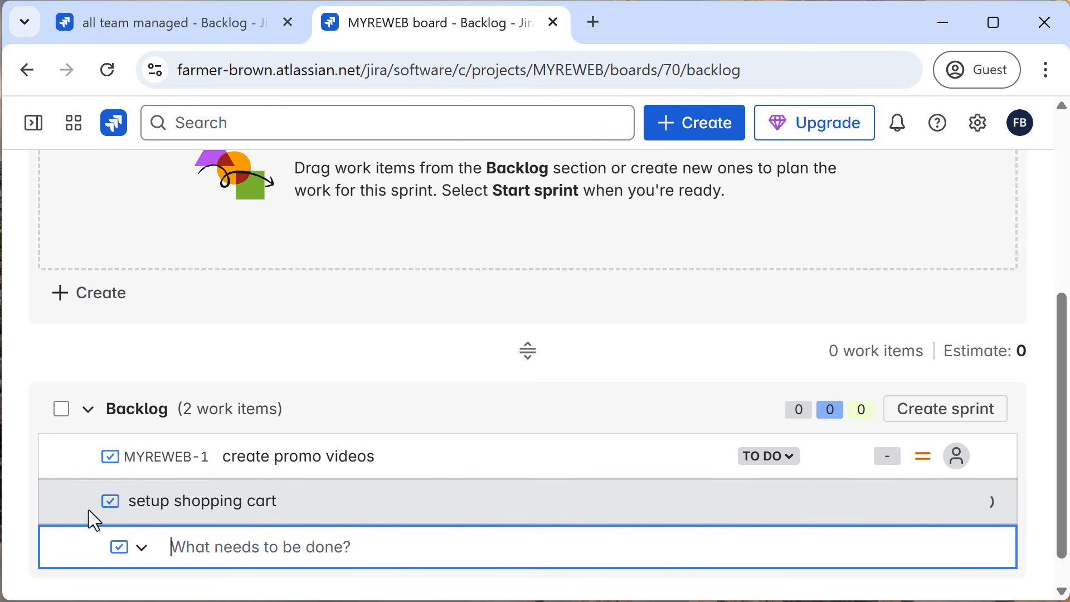
Step: Add a third work item named "connect credit card processing" to the MYREWEB backlog
type("conec")
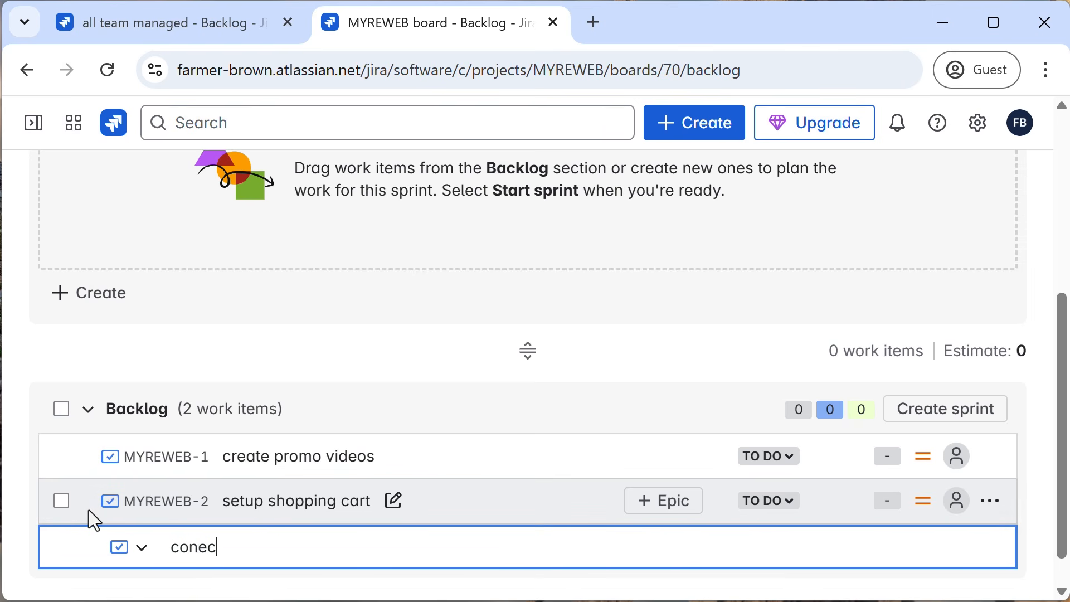
type("t")
key("BackSpace")
key("BackSpace")
type("n")
key("BackSpace")
type("n")
key("BackSpace")
key("BackSpace")
type("nect credit card")
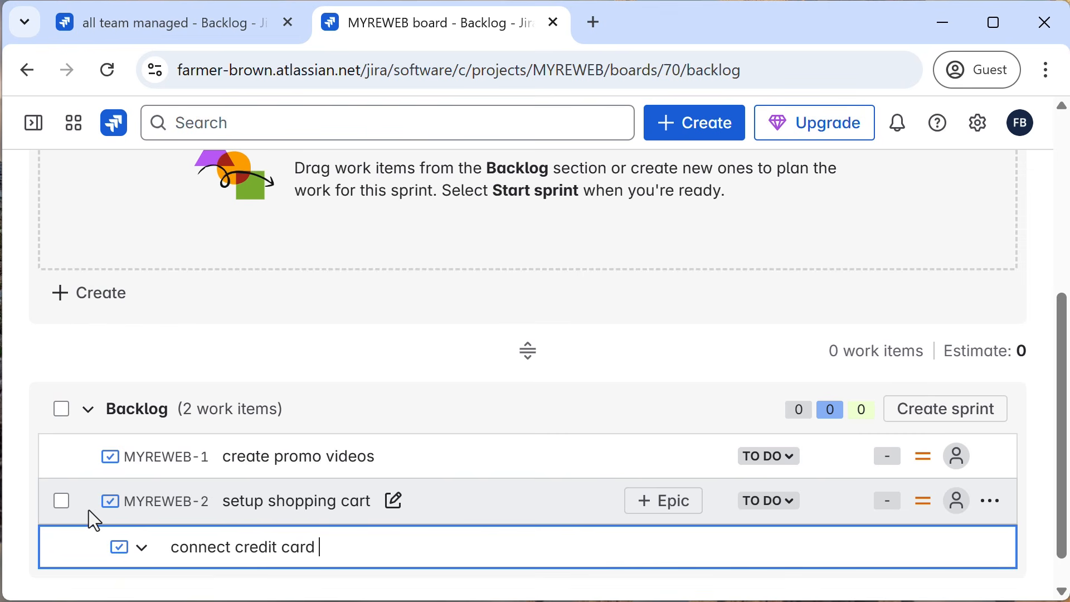
type(" processing")
key("Return")
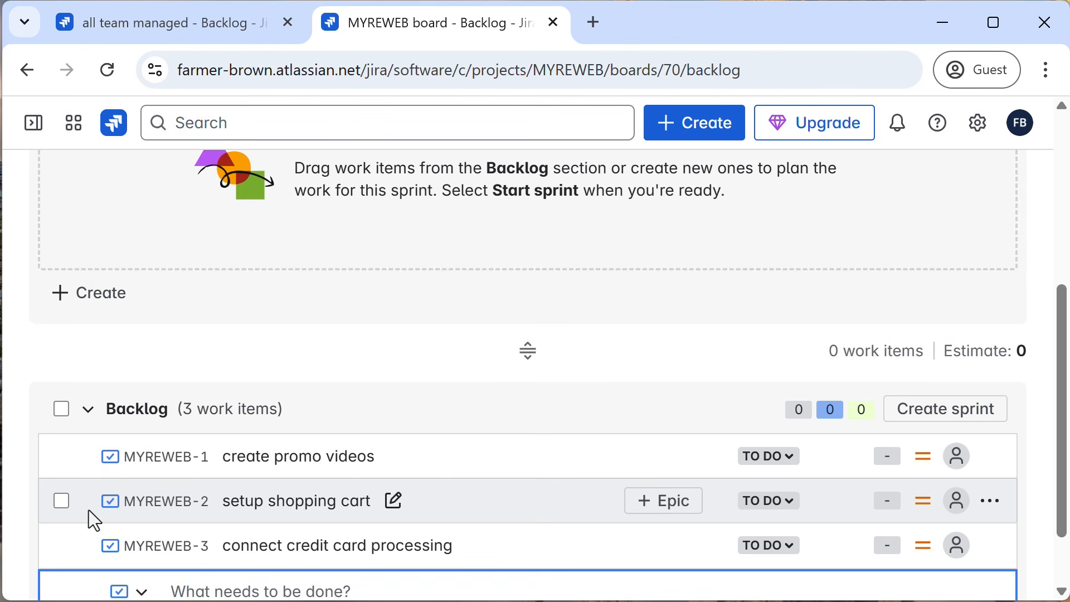
Step: Move the promo videos, shopping cart and credit card processing work items from the backlog into MYREWEB Sprint 1
scroll(417, 429, "down", 2)
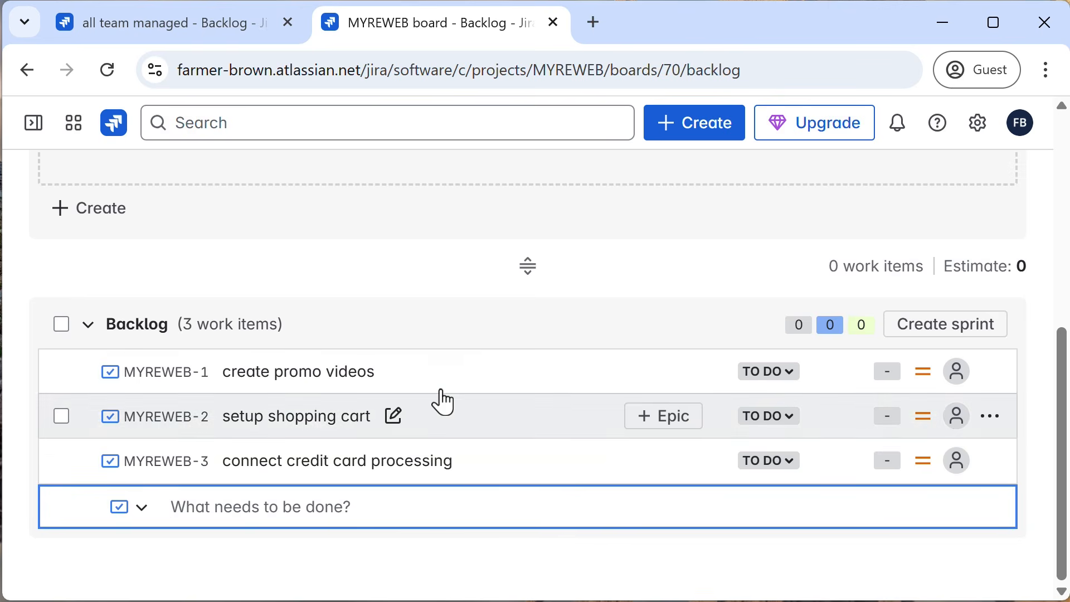
scroll(501, 339, "up", 7)
scroll(501, 334, "down", 6)
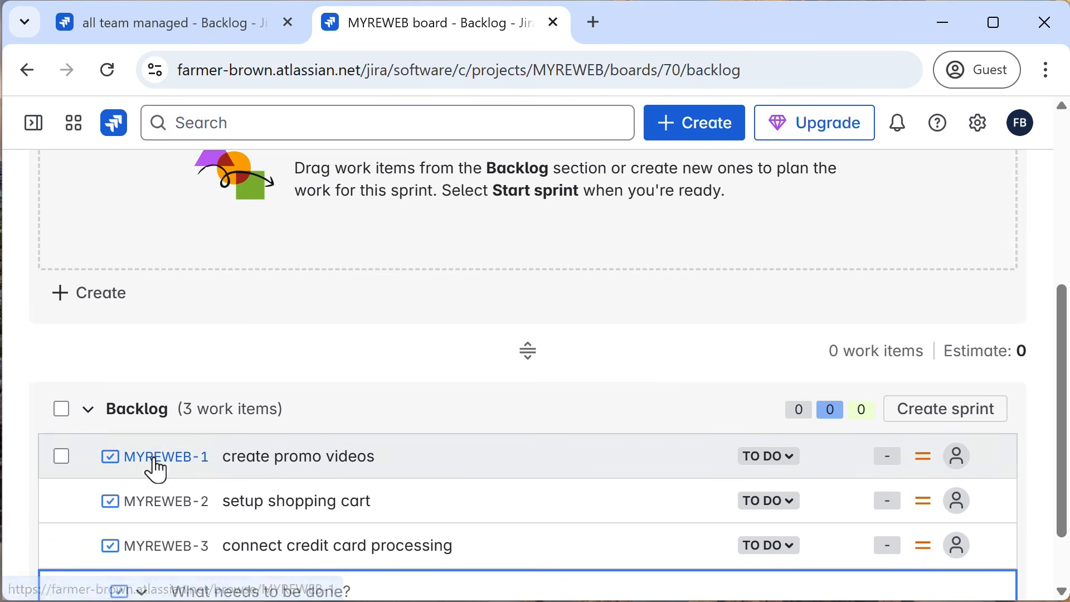
left_click_drag(156, 470, 283, 338)
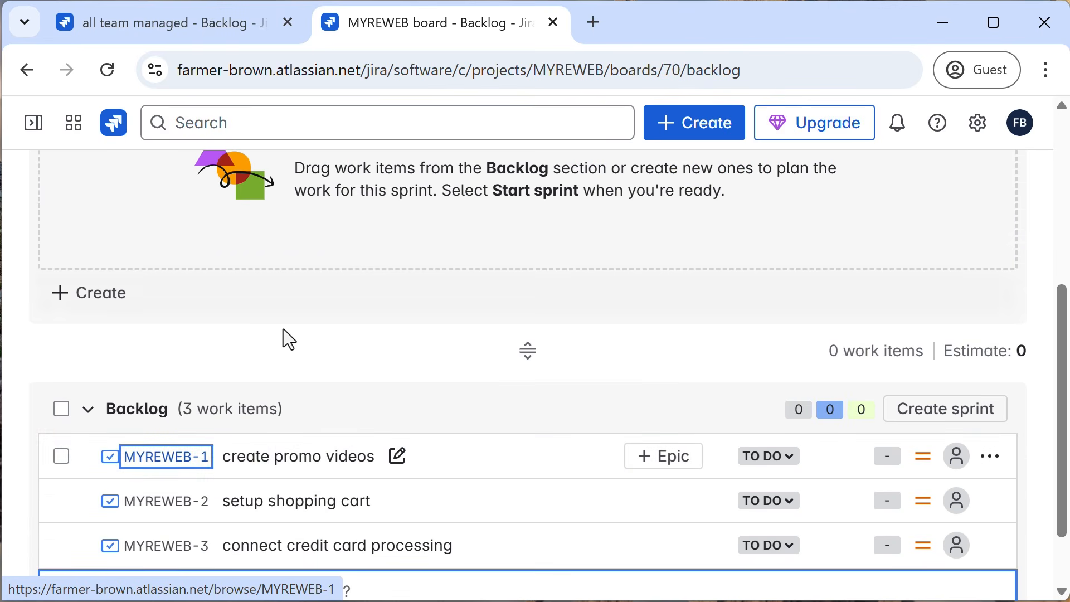
scroll(283, 330, "up", 6)
scroll(283, 330, "down", 4)
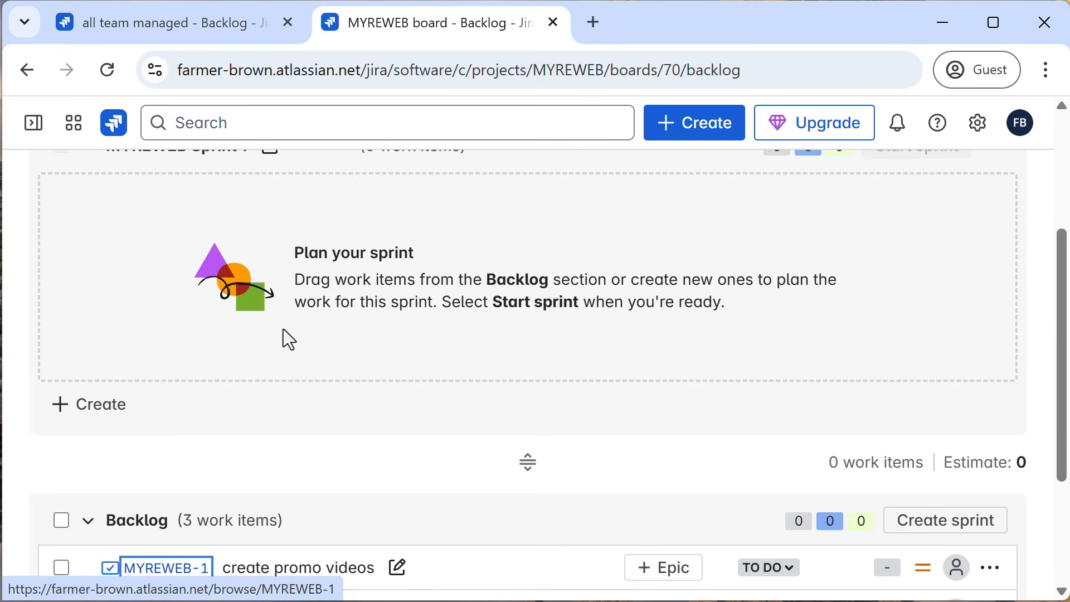
scroll(283, 335, "down", 3)
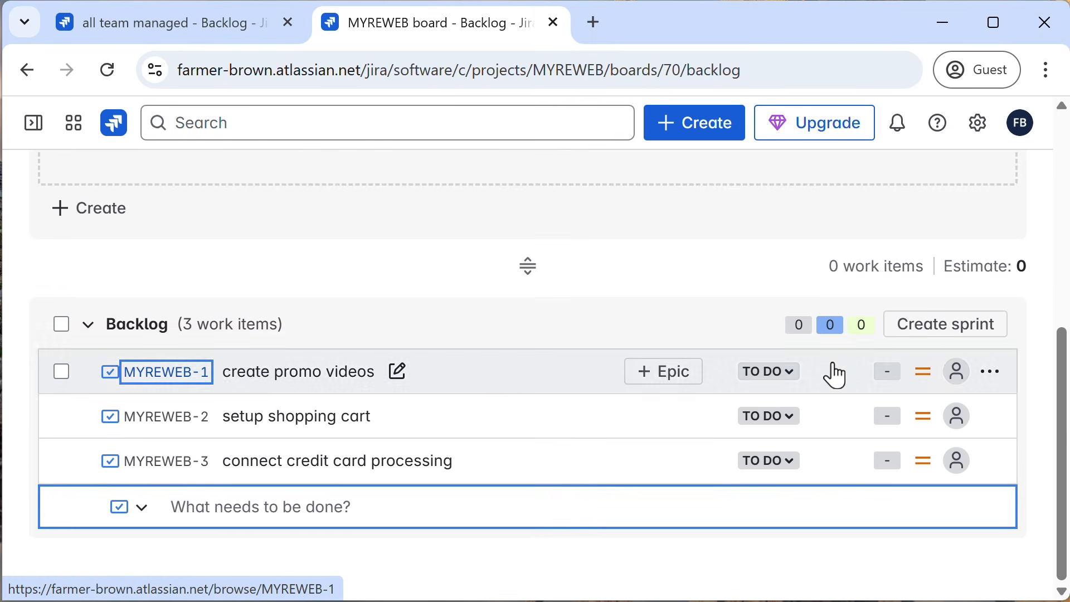
left_click(968, 334)
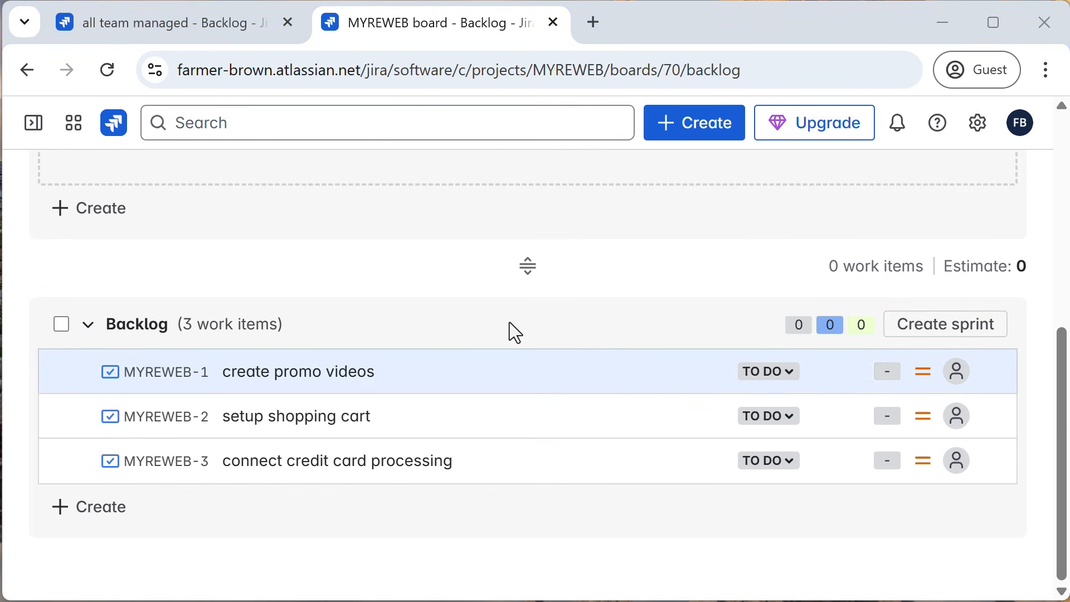
scroll(485, 384, "up", 2)
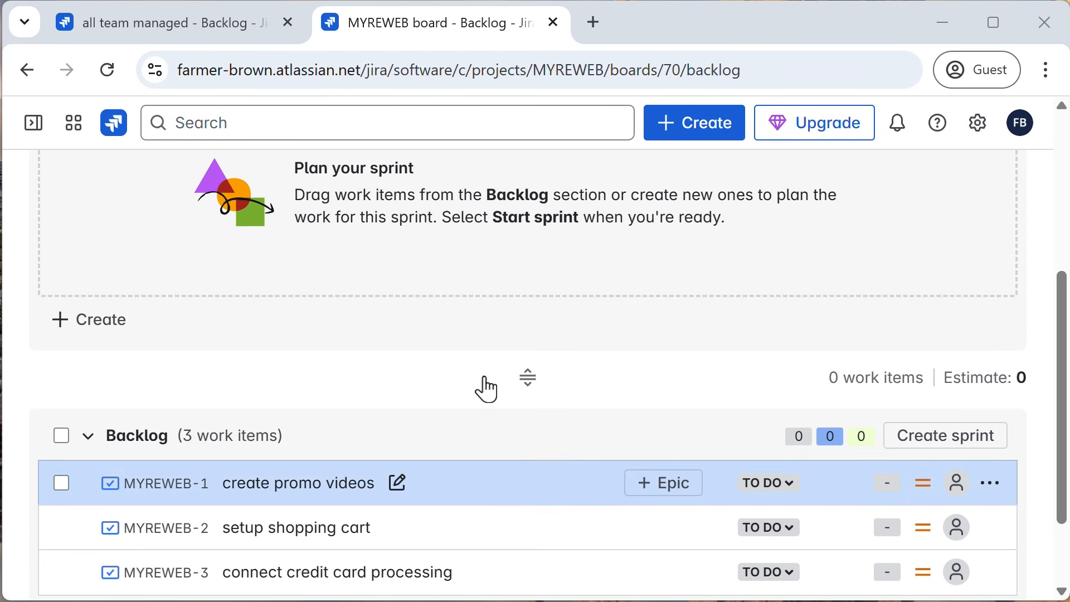
left_click_drag(317, 495, 389, 236)
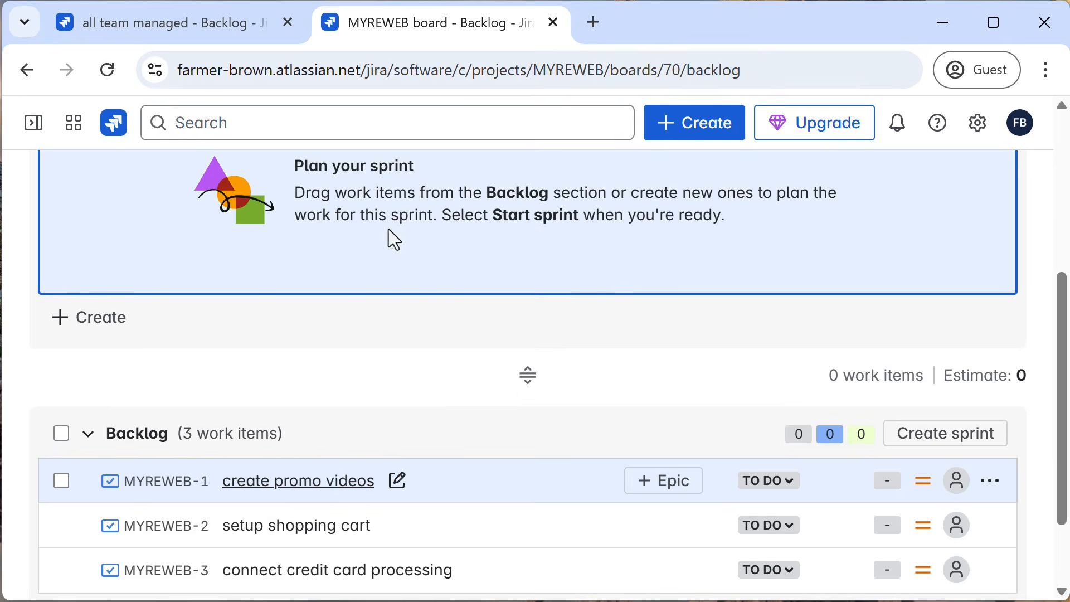
left_click_drag(332, 430, 377, 270)
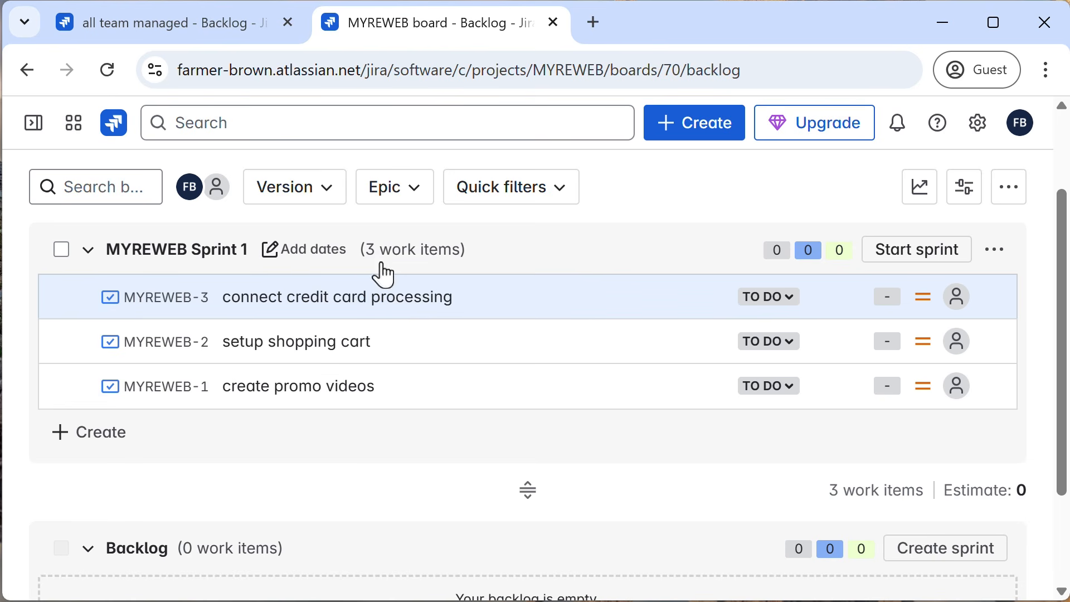
Step: Start MYREWEB Sprint 1 with a duration of 2 weeks and no sprint goal
left_click(927, 262)
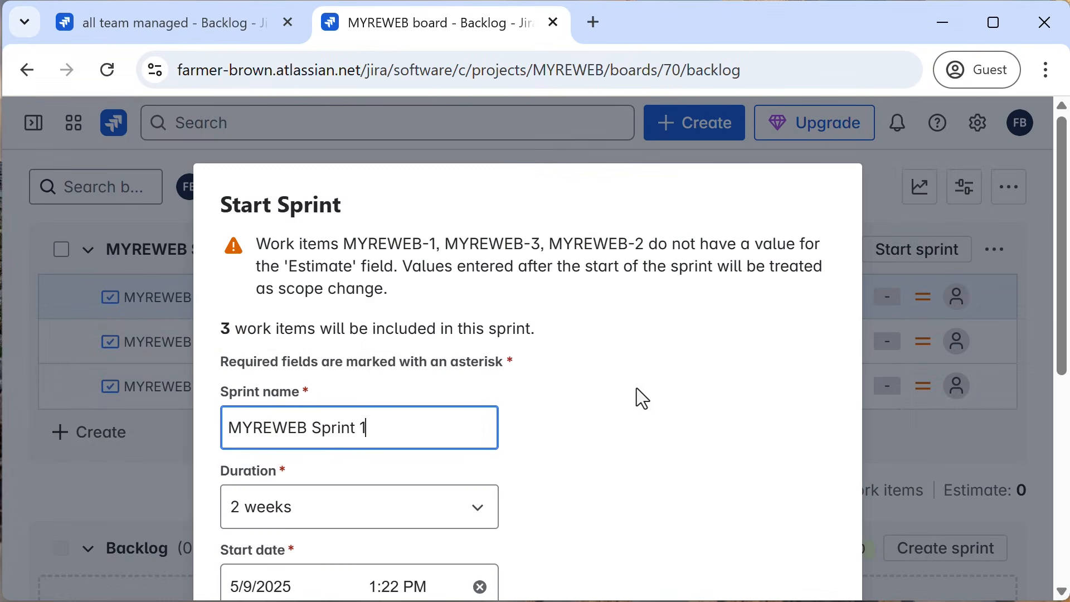
scroll(457, 422, "down", 2)
scroll(674, 387, "down", 5)
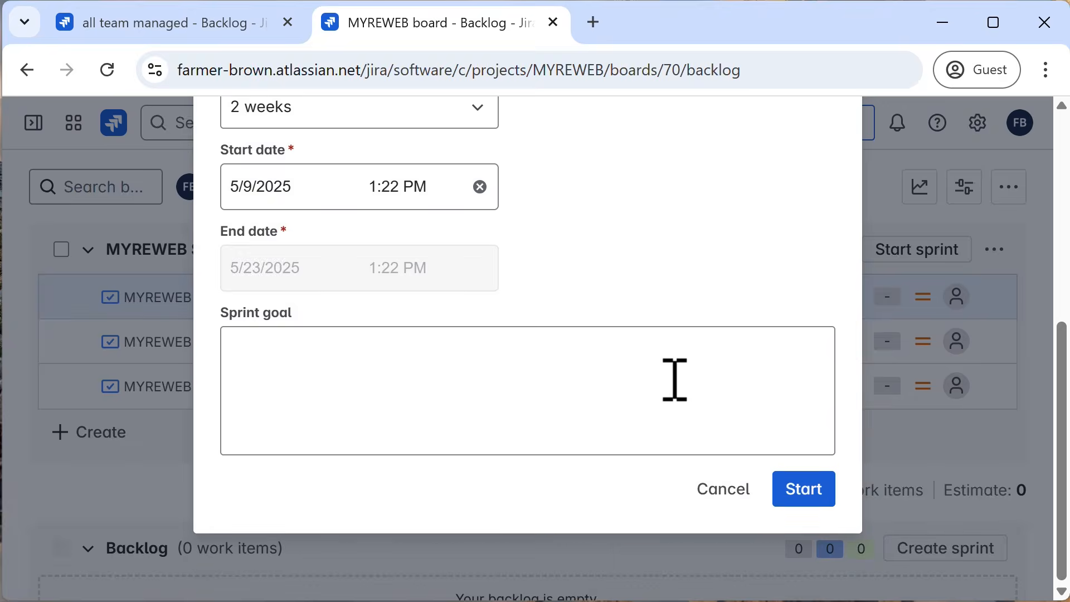
left_click(808, 496)
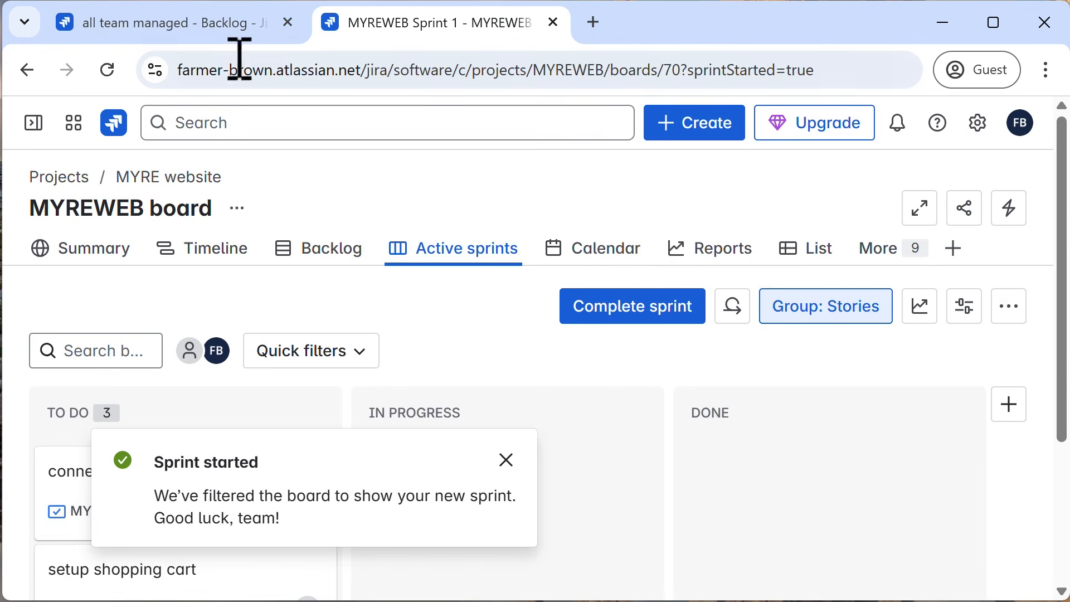
Step: Return to the "all team managed" board and check its active sprints for the MYREWEB work items
left_click(161, 28)
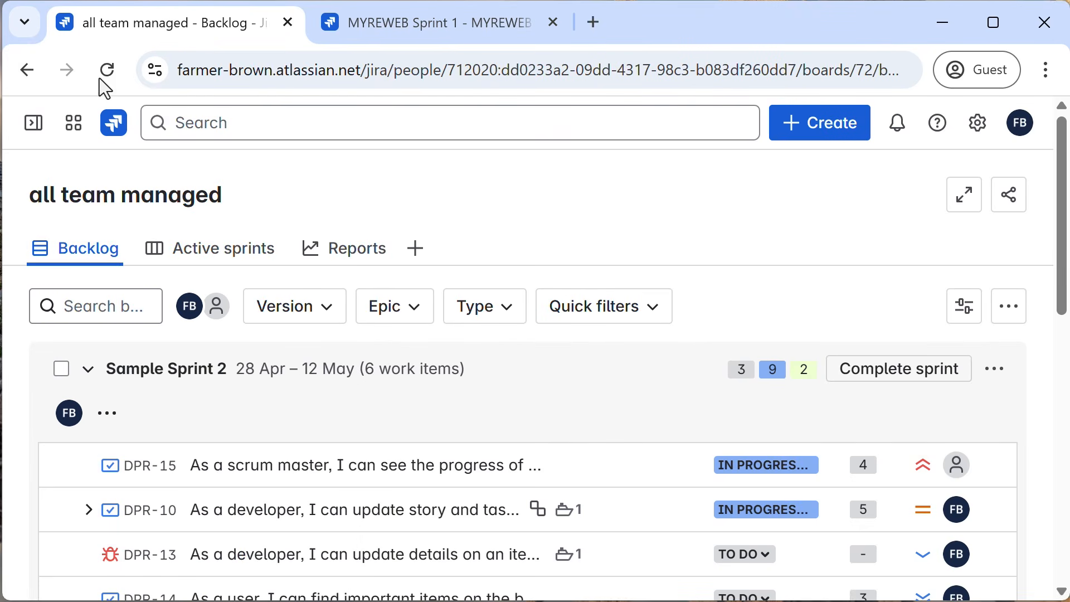
left_click(226, 251)
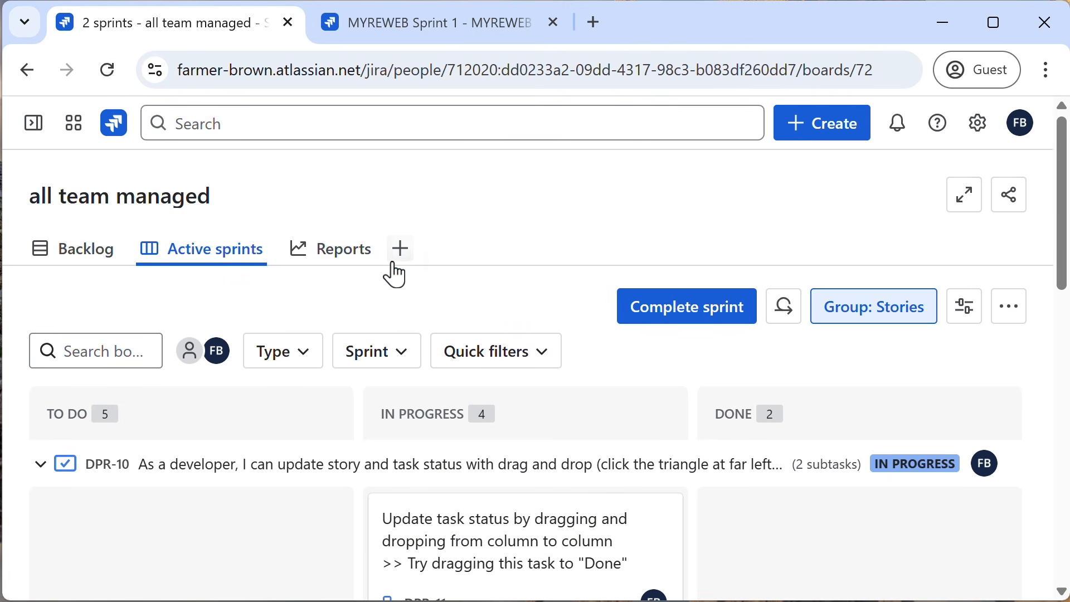
scroll(579, 304, "down", 10)
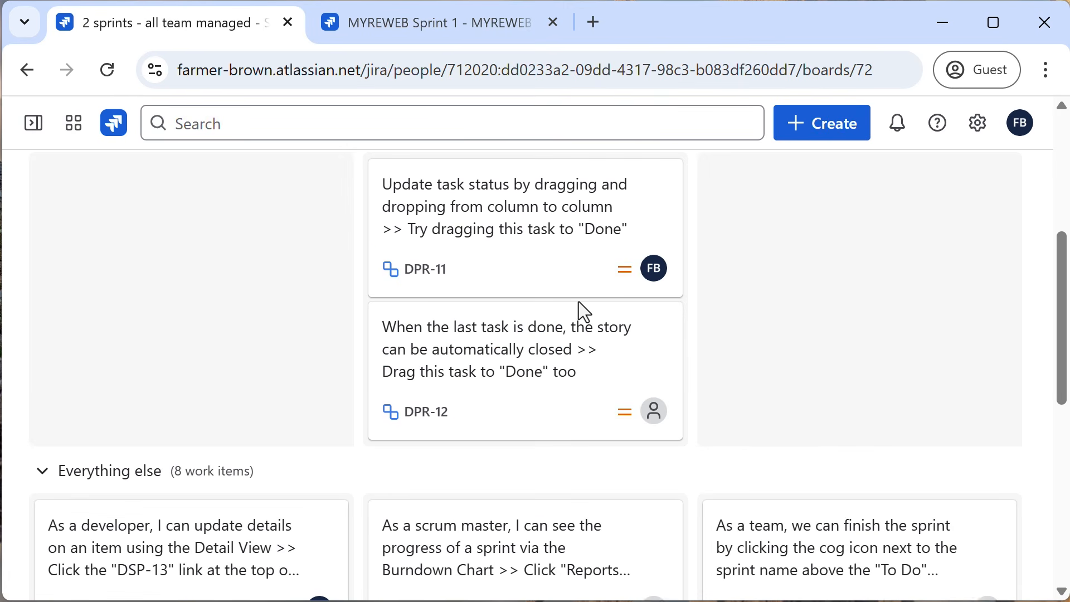
scroll(578, 303, "down", 5)
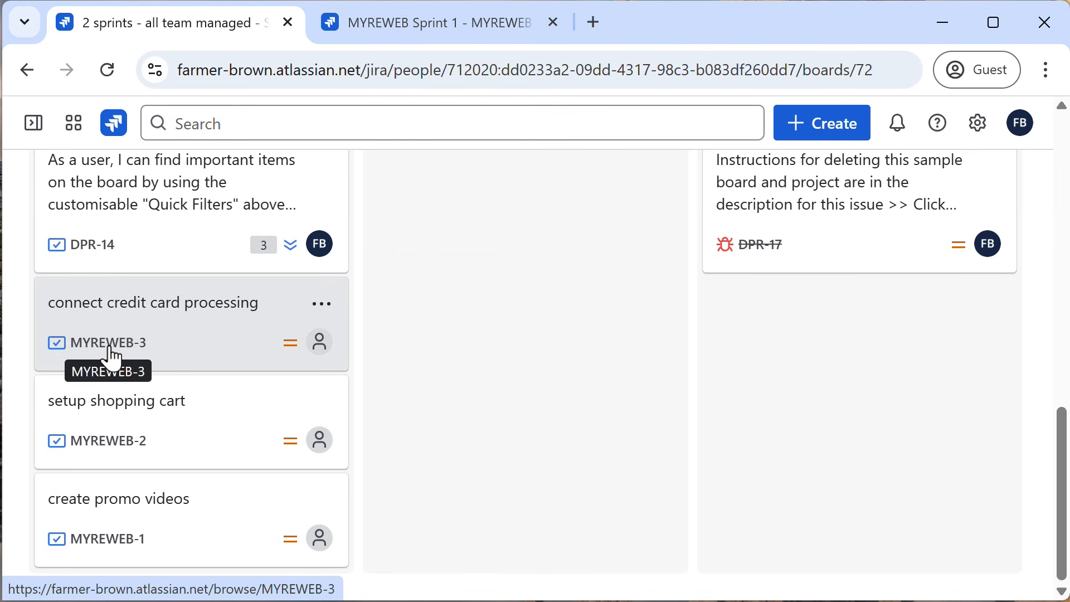
scroll(499, 366, "up", 15)
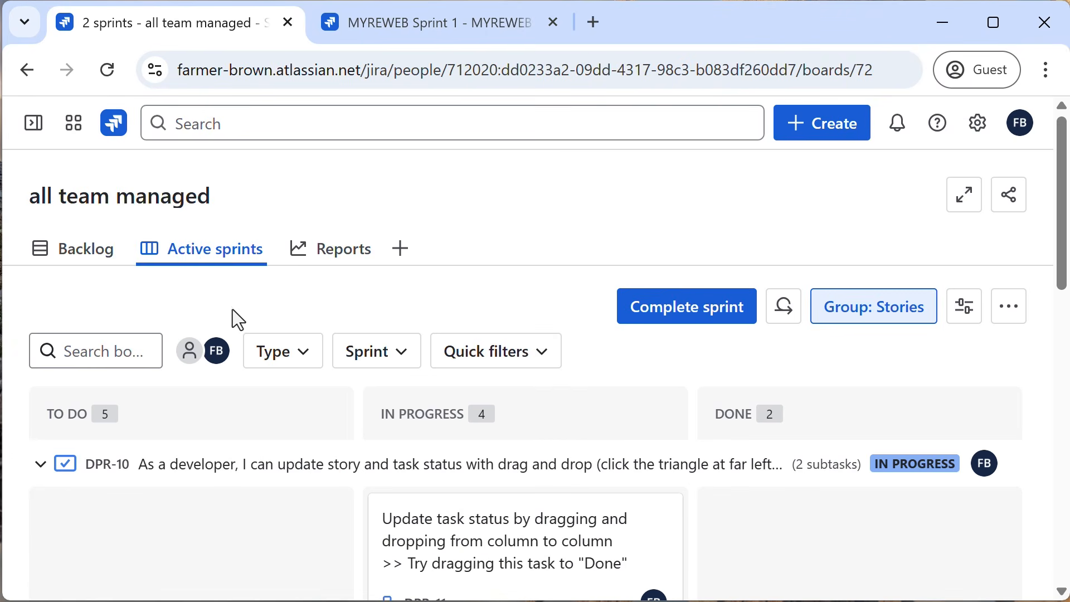
Step: Review the "all team managed" backlog for MYREWEB Sprint 1 and its work items, and return to the active sprints
left_click(90, 262)
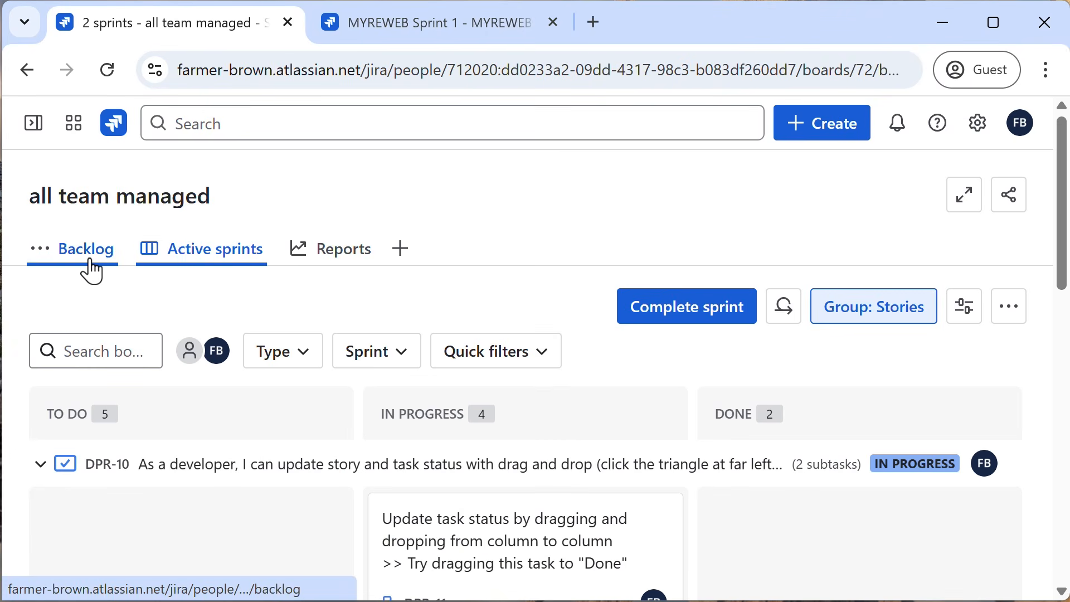
scroll(545, 446, "down", 4)
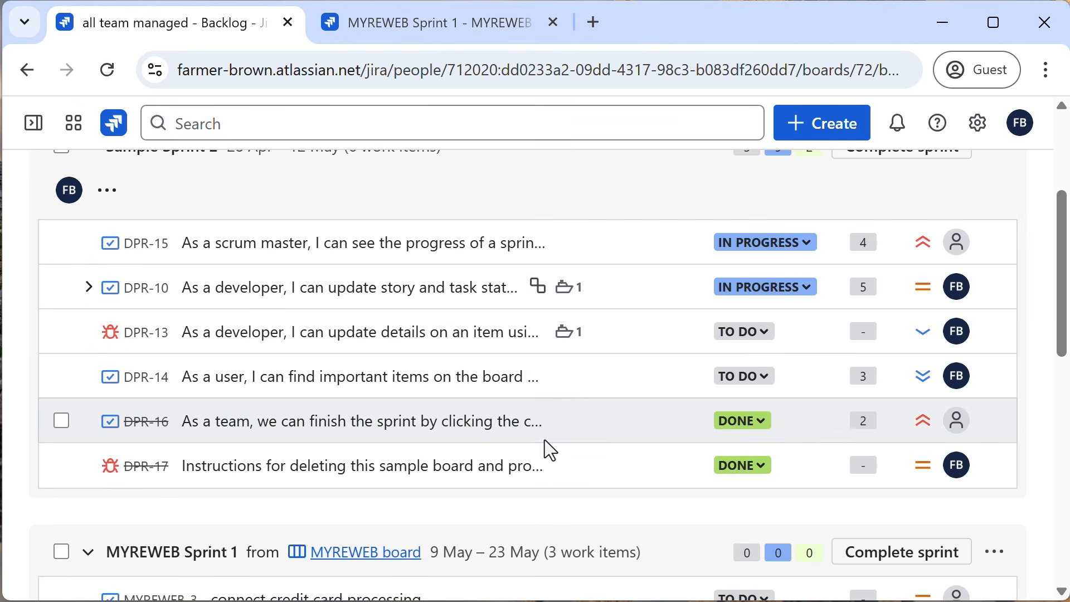
scroll(544, 440, "down", 4)
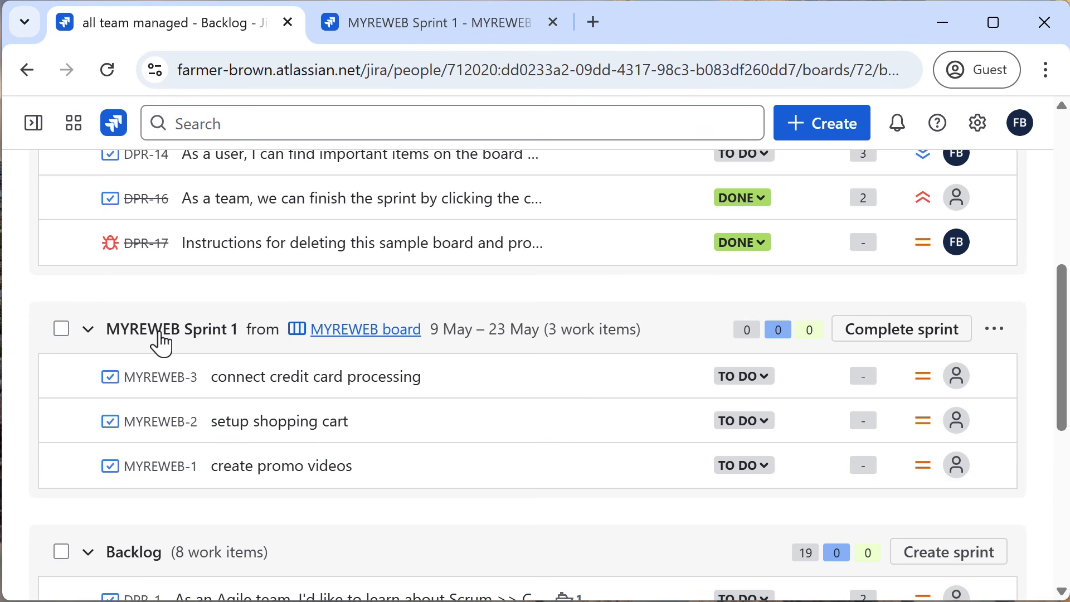
scroll(223, 399, "up", 7)
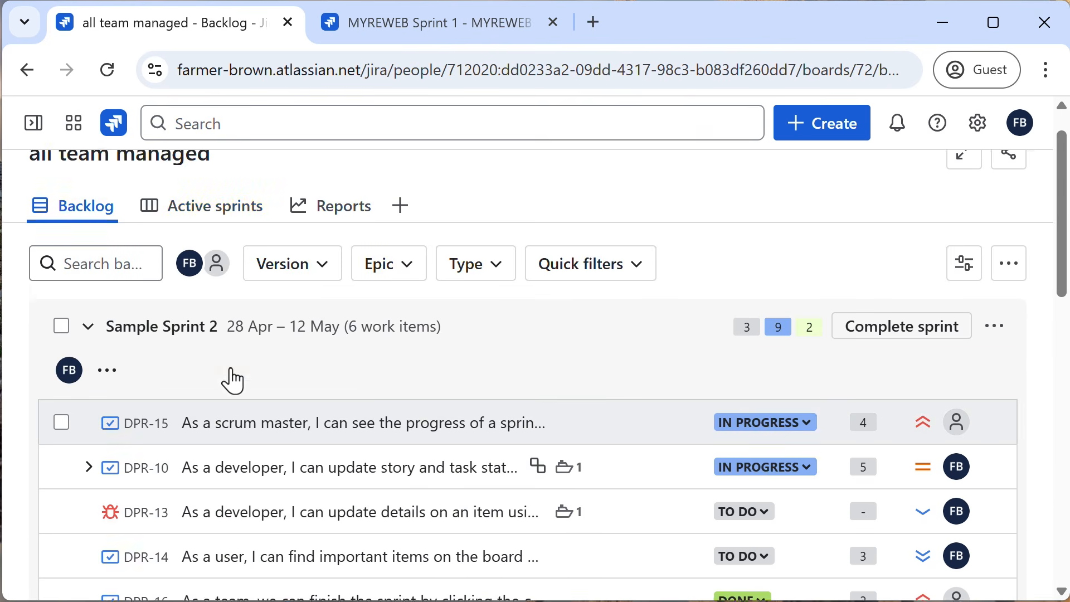
scroll(233, 381, "up", 1)
left_click(215, 251)
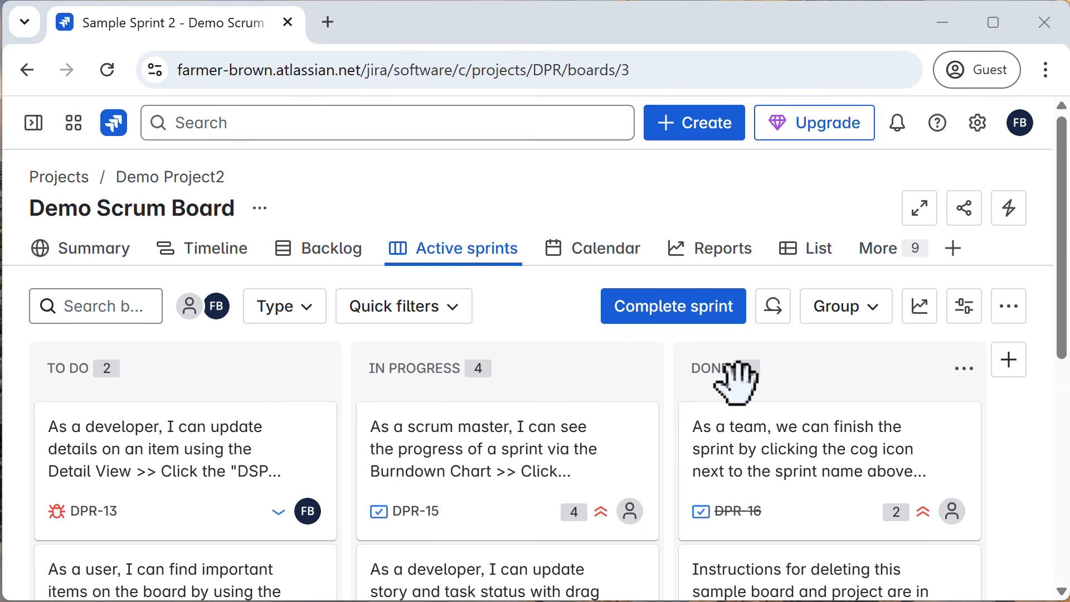
Step: Group the Demo Scrum Board's active sprint by assignee and switch the grouping to stories
left_click(878, 319)
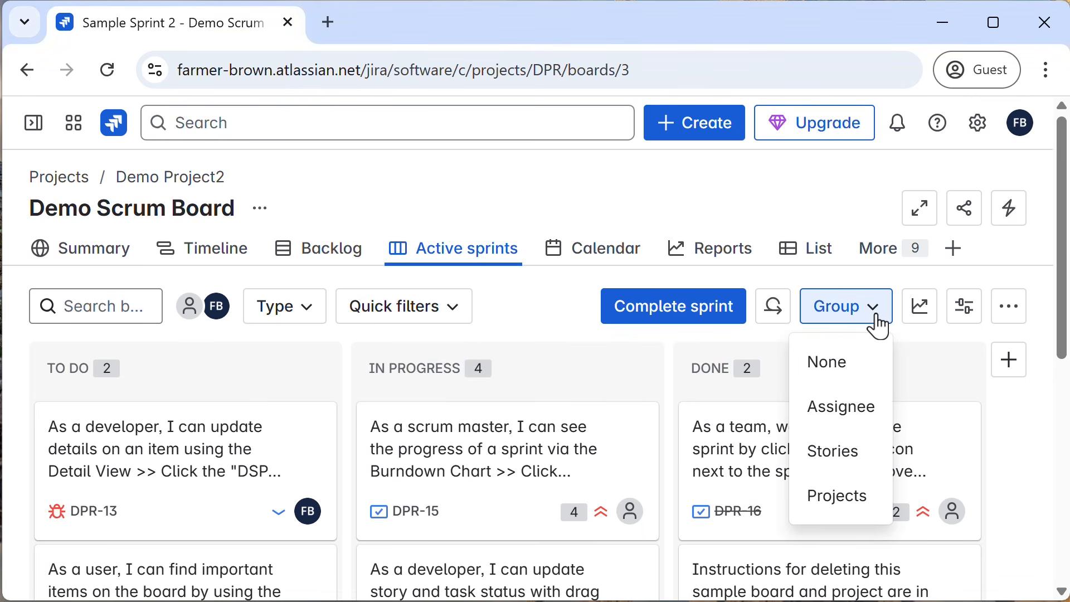
left_click(854, 417)
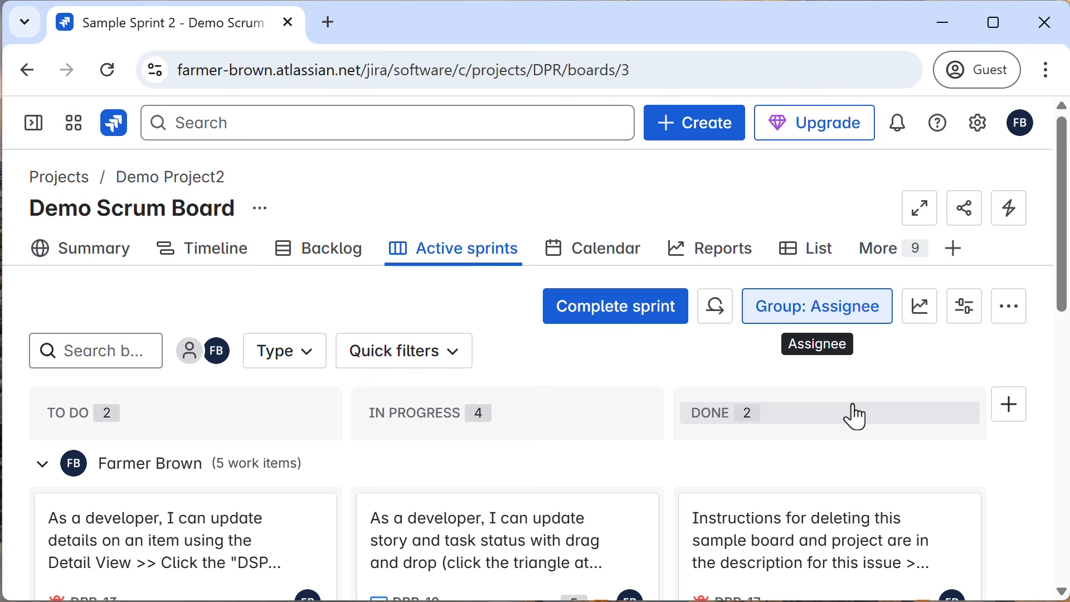
scroll(305, 493, "down", 2)
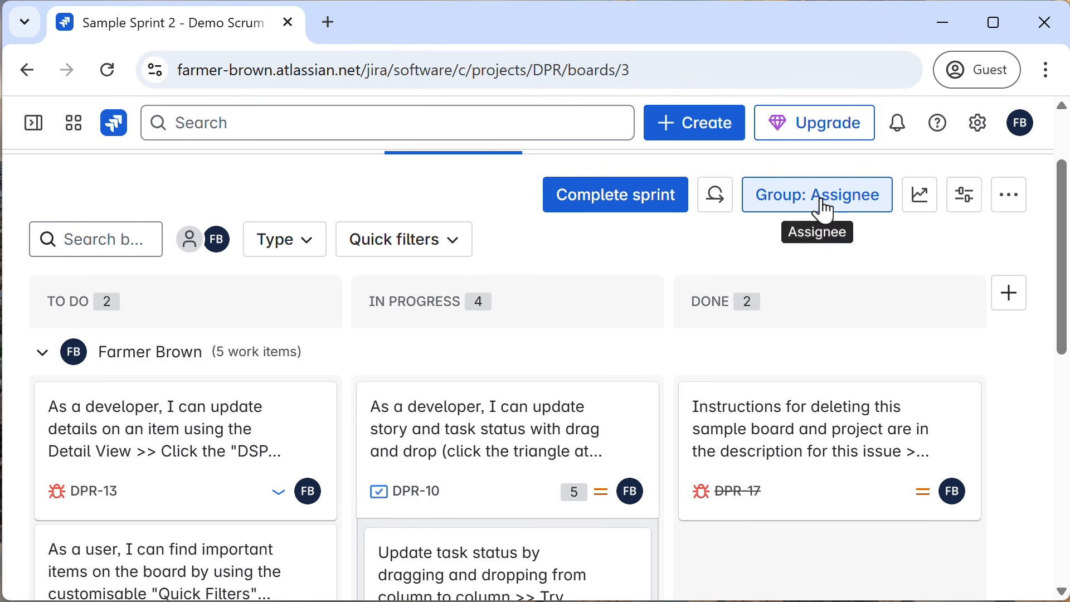
left_click(814, 217)
left_click(823, 346)
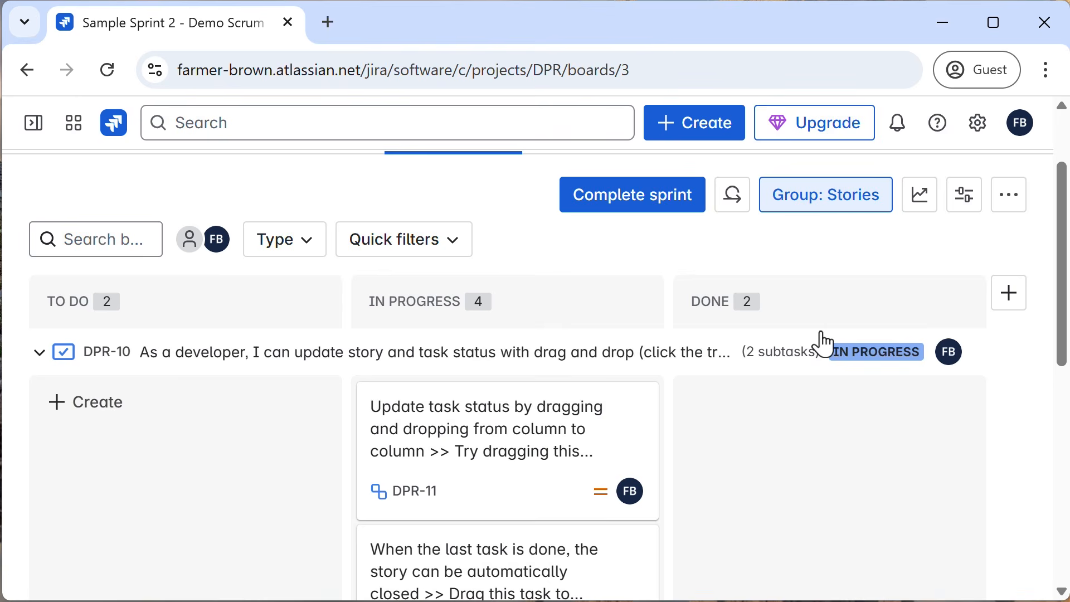
Step: Collapse and re-expand the DPR-10 story group, and set the board's grouping to None
left_click(38, 356)
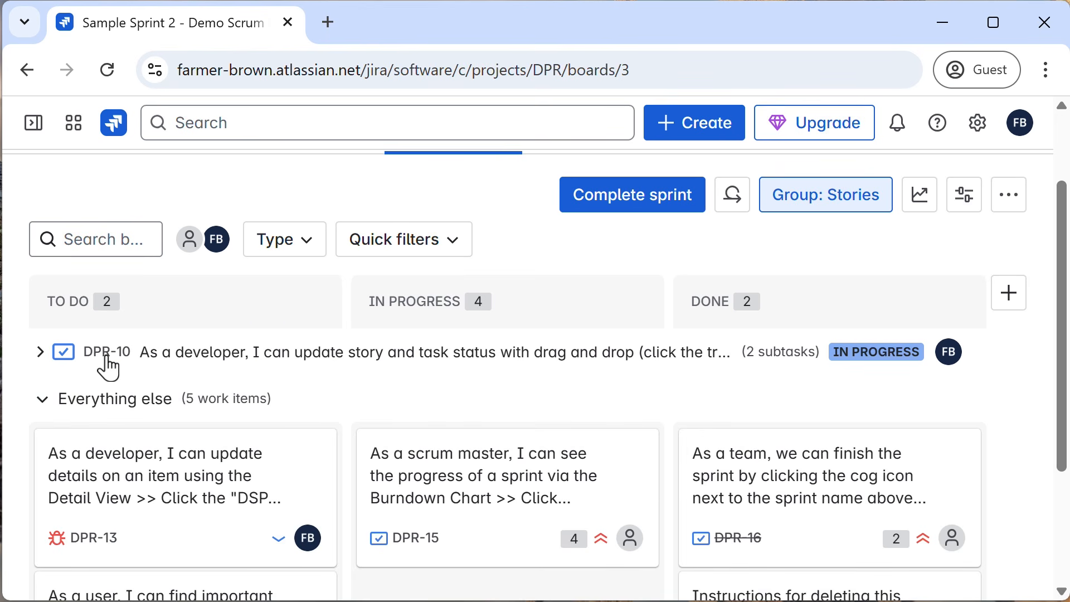
left_click(40, 358)
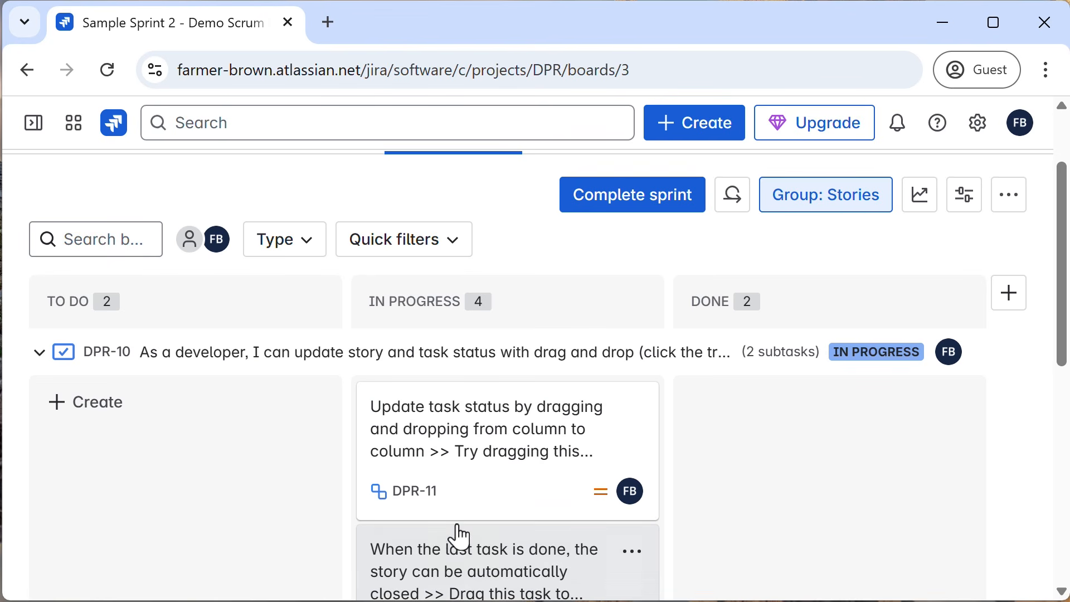
left_click(842, 206)
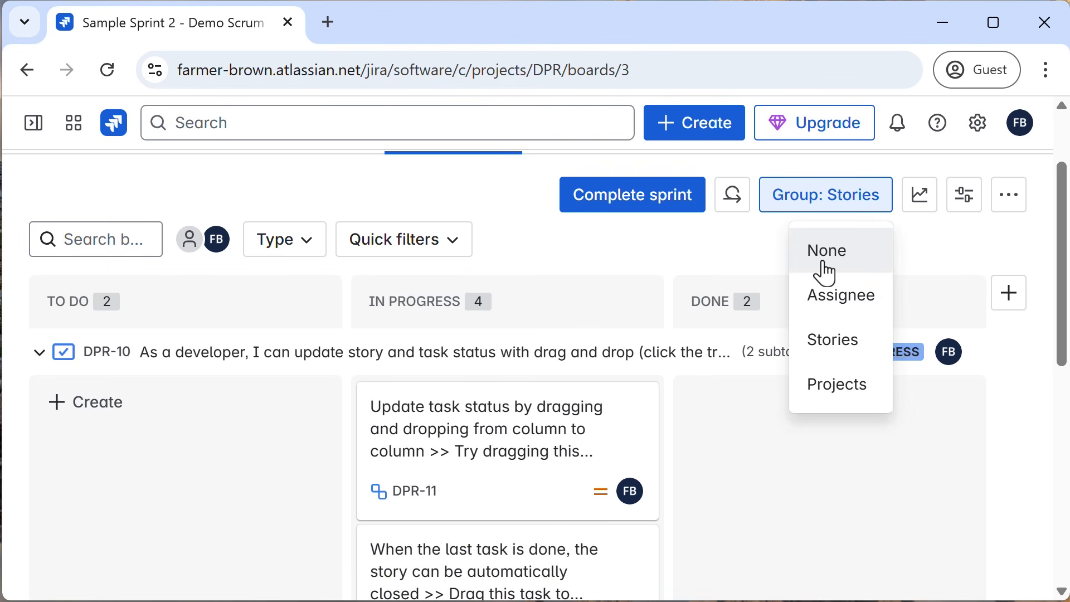
left_click(828, 253)
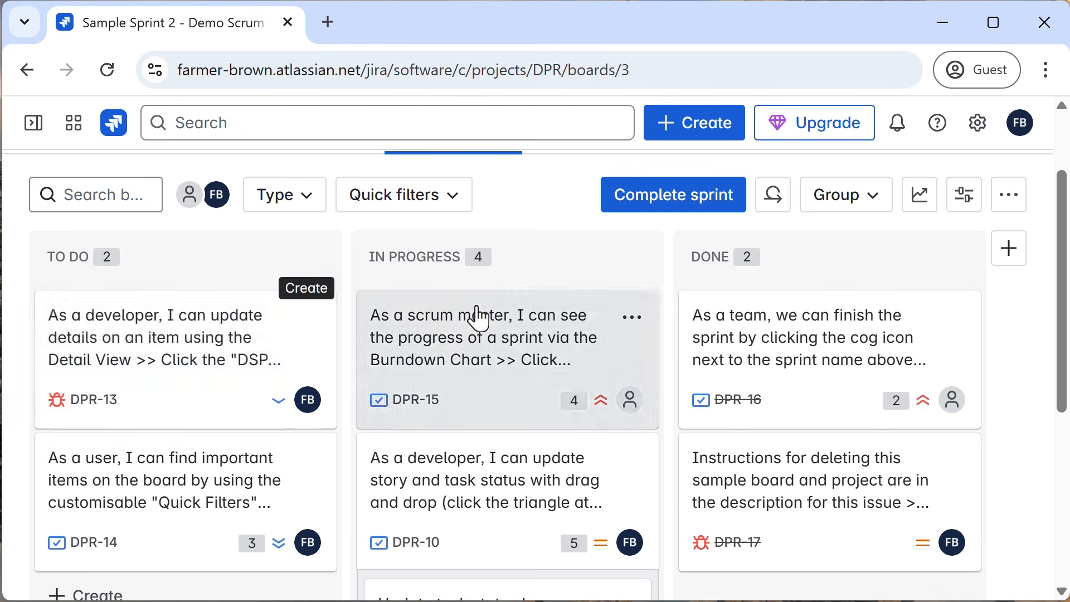
Step: Open the details of work item DPR-15, set its status to Done, and close the details
left_click(518, 334)
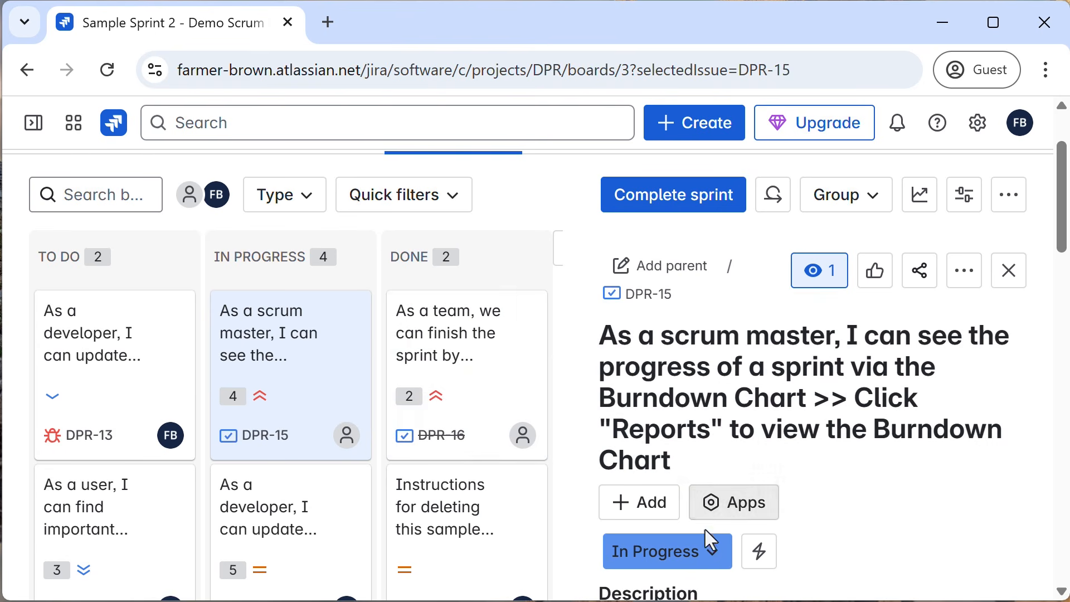
left_click(709, 550)
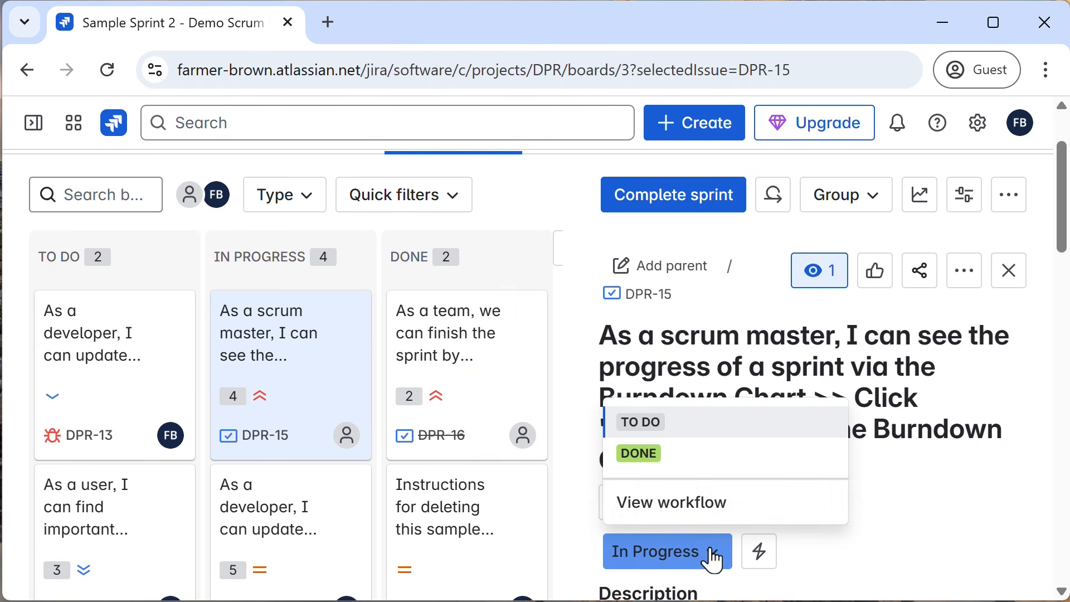
left_click(641, 454)
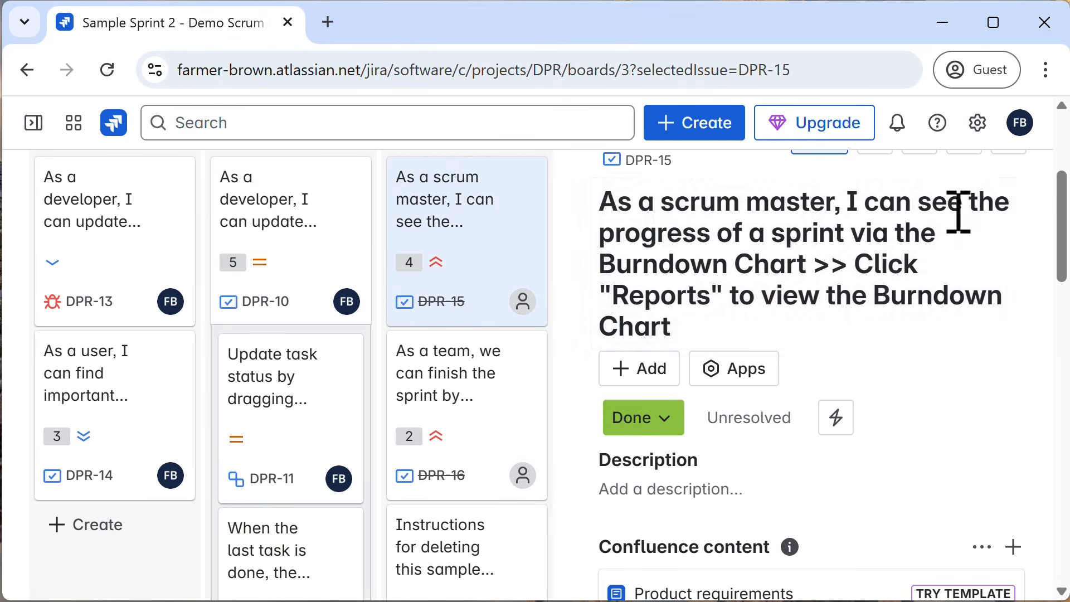
scroll(959, 212, "up", 2)
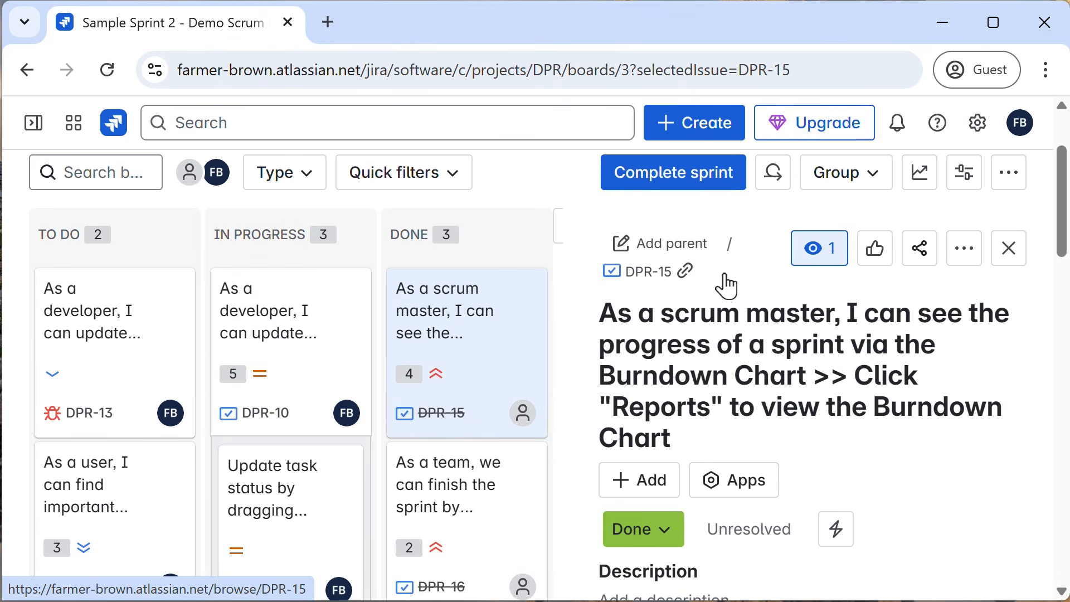
left_click(1011, 251)
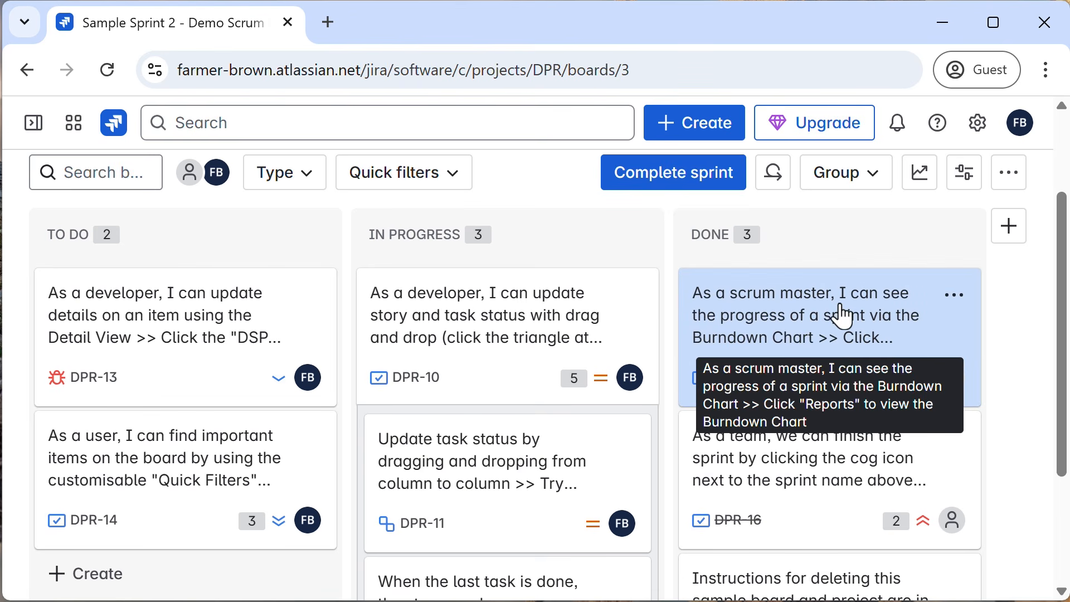
Step: Move the DPR-15 card from the Done column back to In Progress
left_click_drag(841, 313, 500, 266)
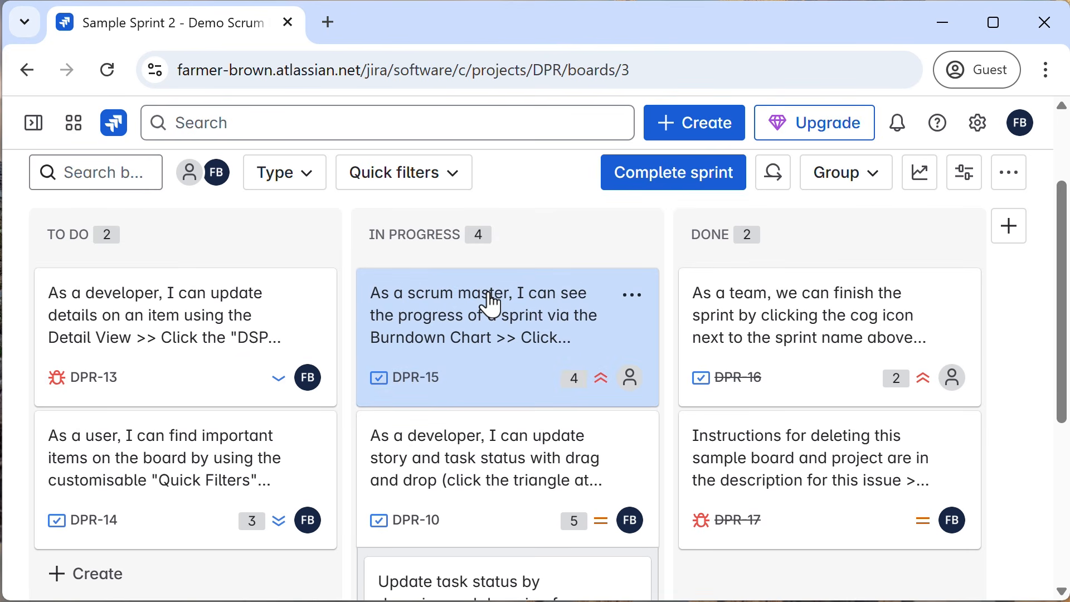
scroll(490, 306, "up", 3)
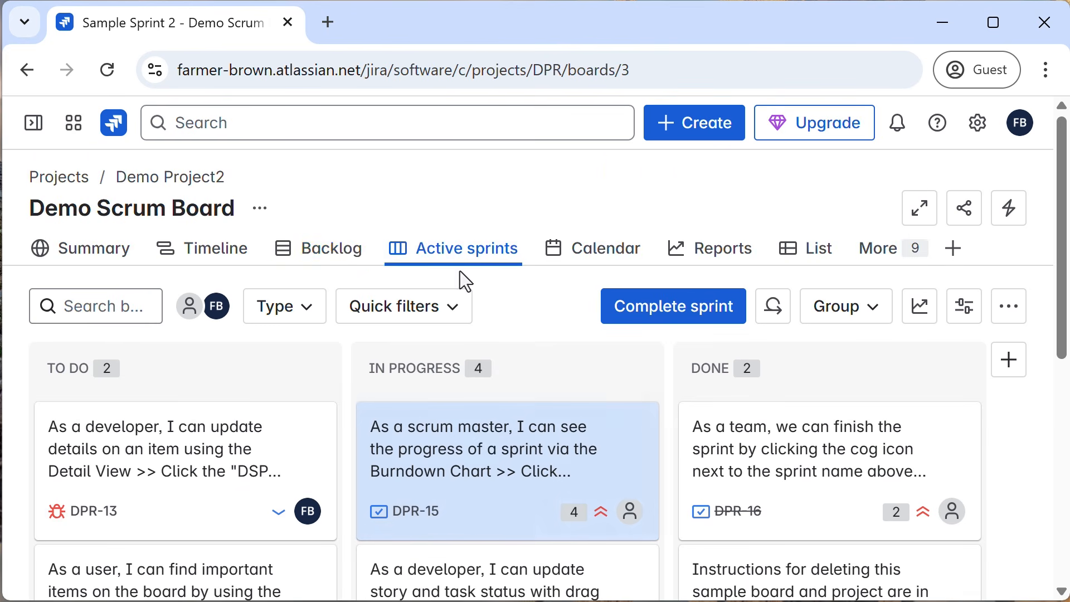
Step: Create a new sprint in the Demo Scrum Board's backlog
left_click(321, 260)
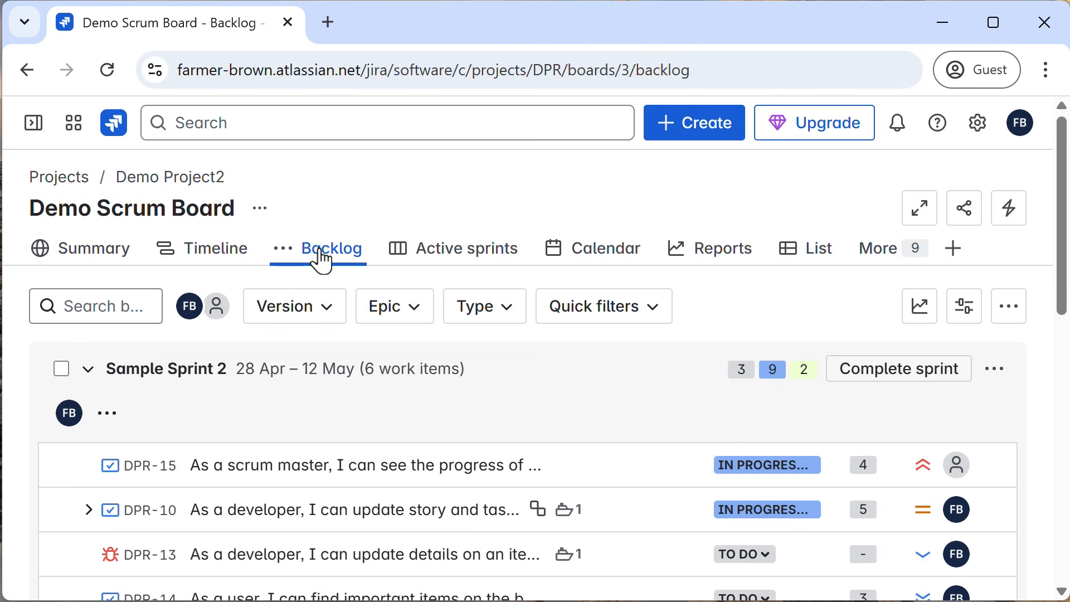
scroll(330, 423, "down", 5)
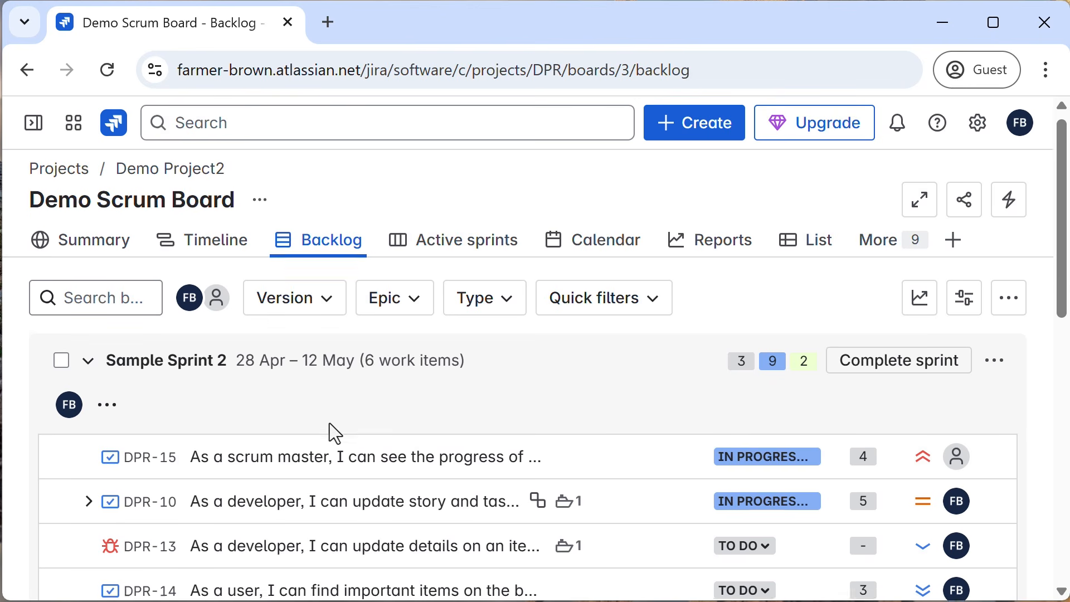
scroll(329, 423, "down", 2)
scroll(330, 432, "up", 4)
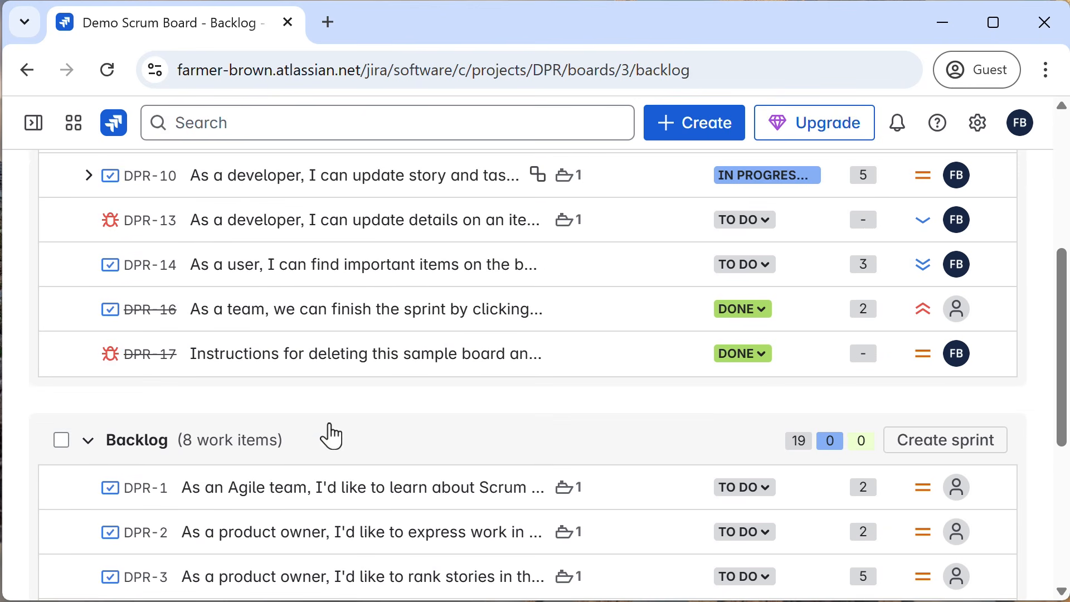
left_click(970, 448)
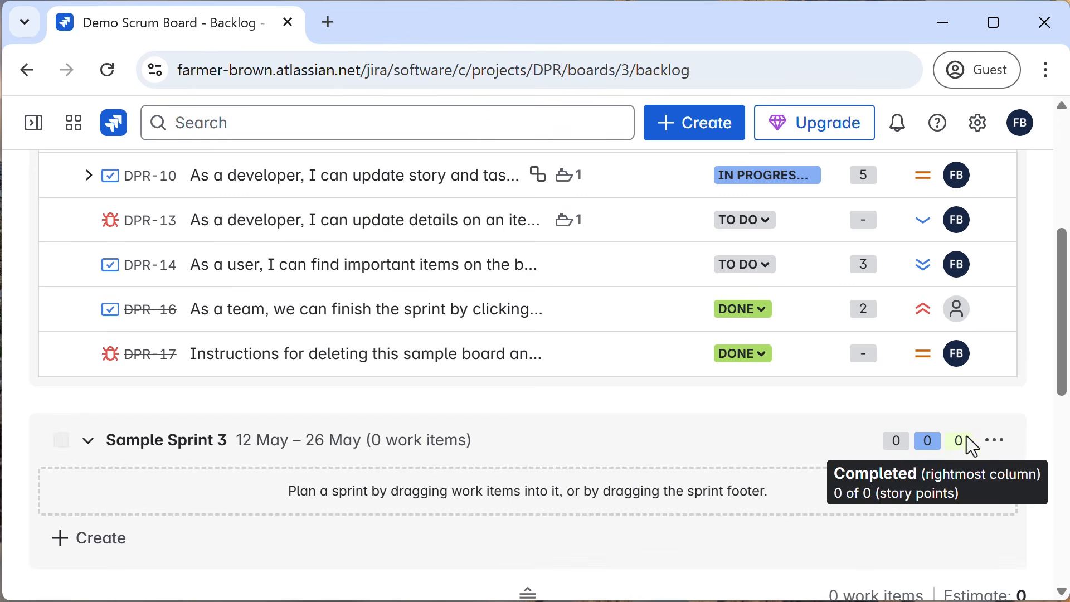
Step: Move DPR-1 and DPR-2 from the backlog into Sample Sprint 3, and return to the active sprints
scroll(547, 442, "down", 4)
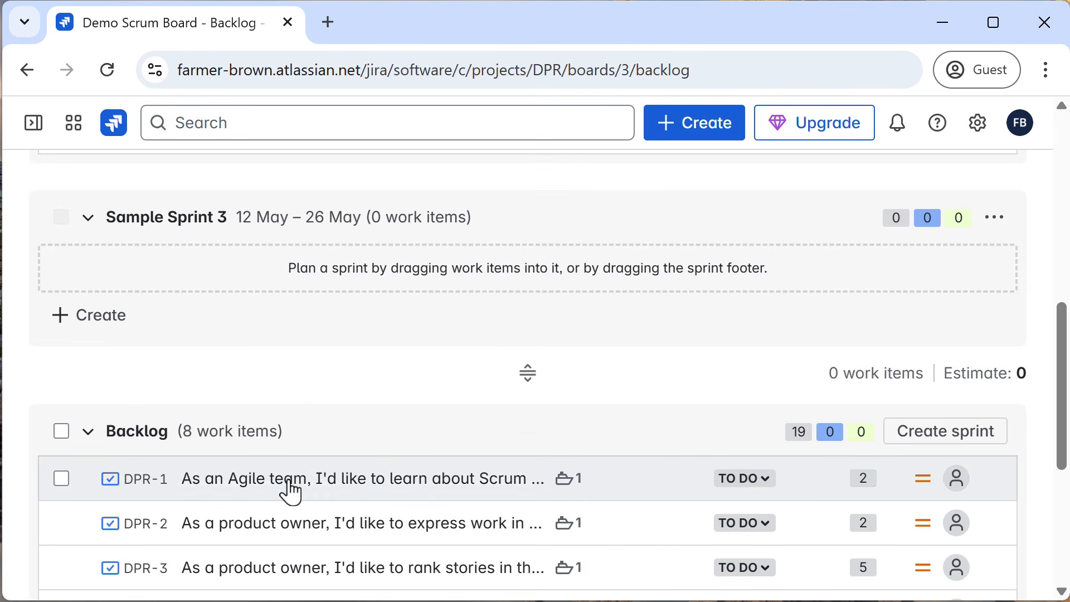
left_click_drag(290, 493, 324, 274)
left_click_drag(306, 472, 323, 292)
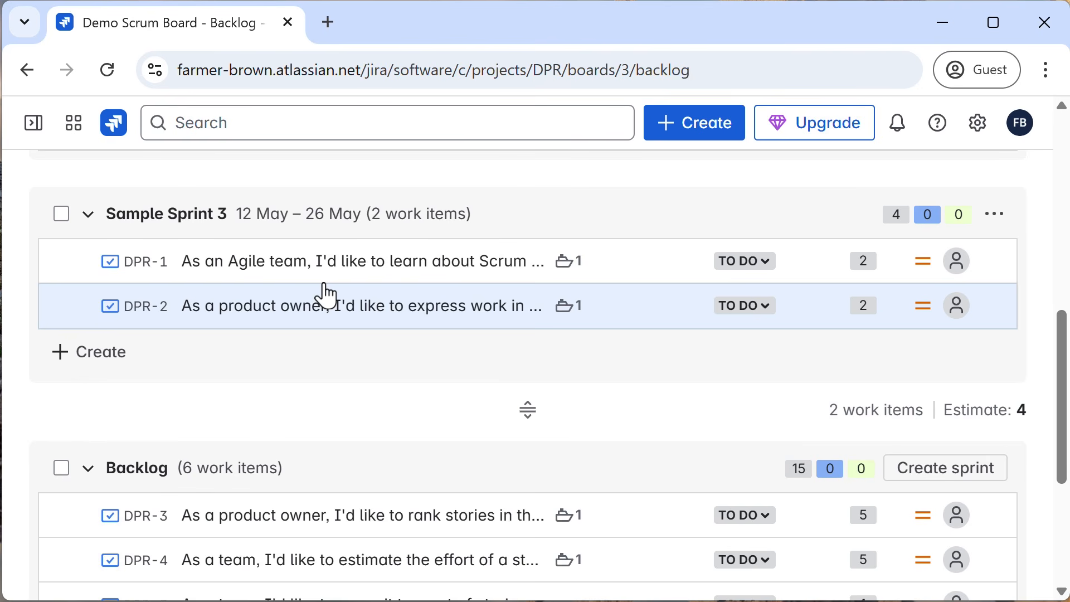
scroll(294, 376, "up", 10)
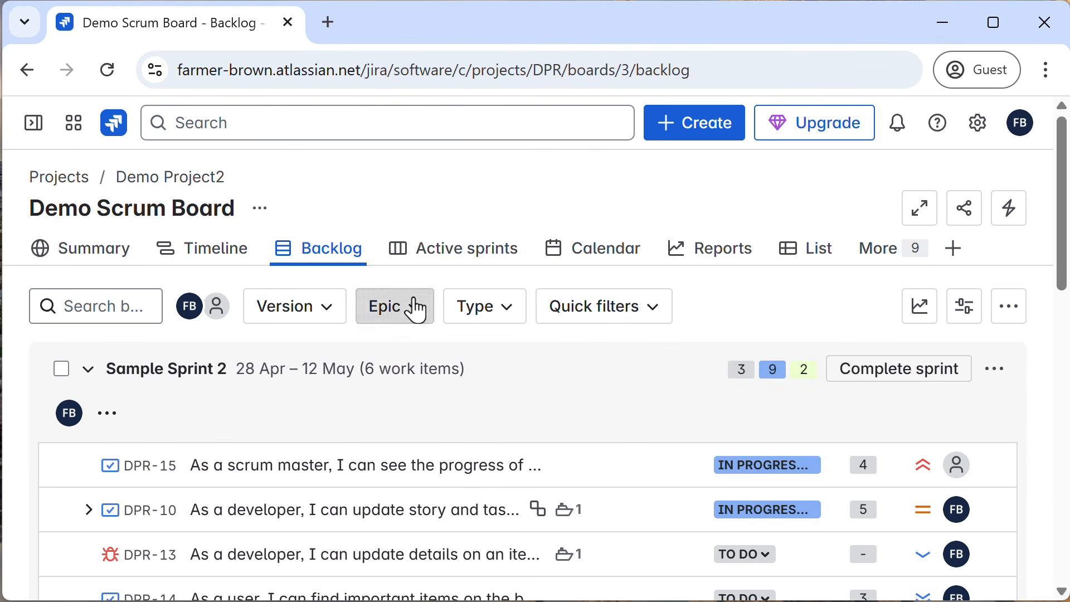
left_click(446, 262)
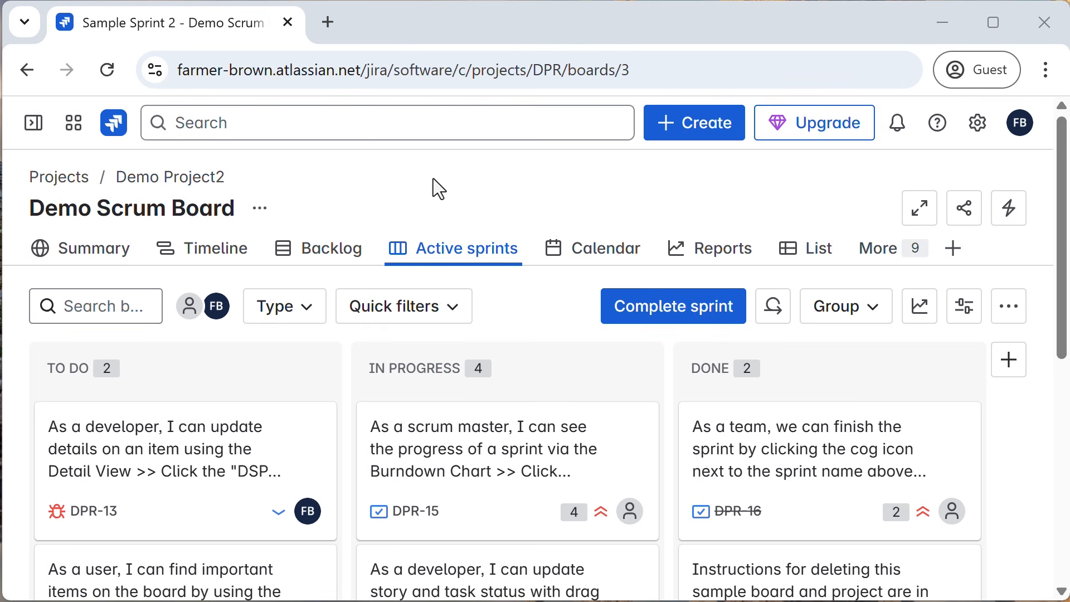
Step: Filter the active sprint by the Story type and by the Bug type, clearing each filter again
left_click(310, 315)
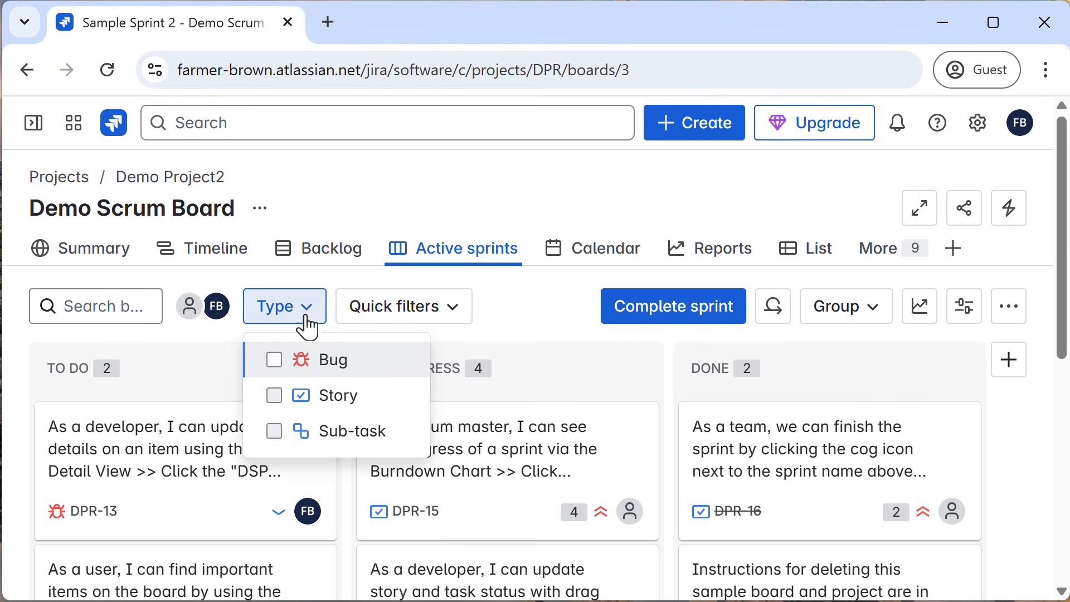
left_click(275, 395)
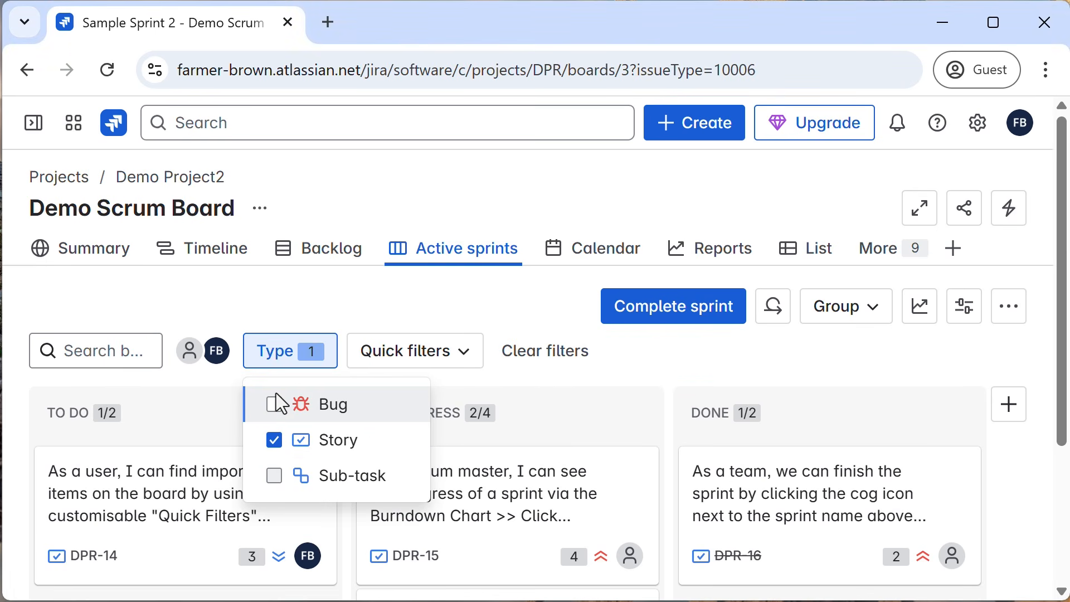
left_click(275, 443)
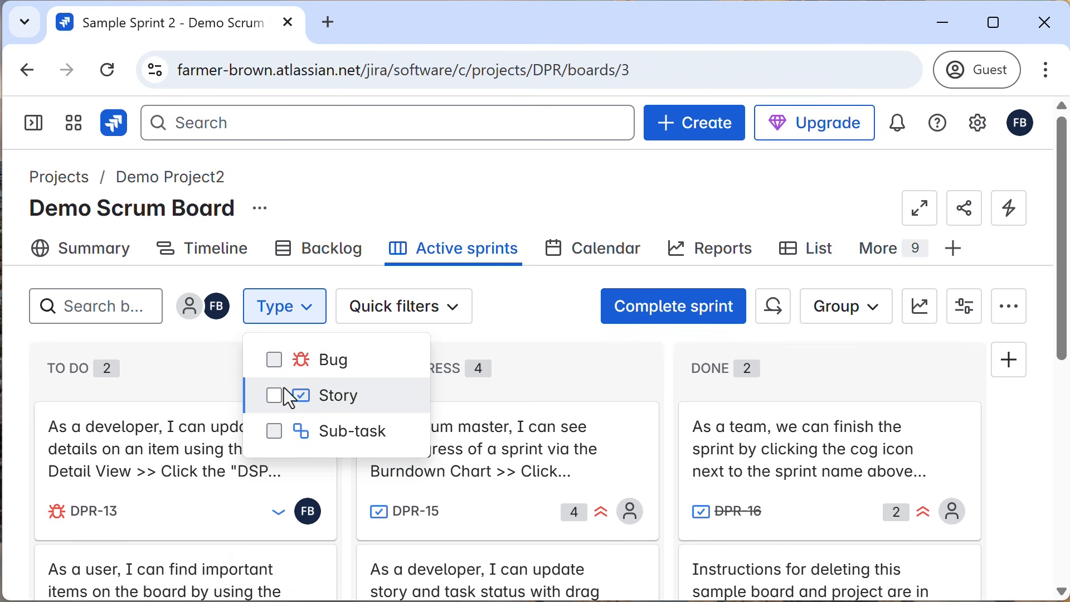
left_click(274, 360)
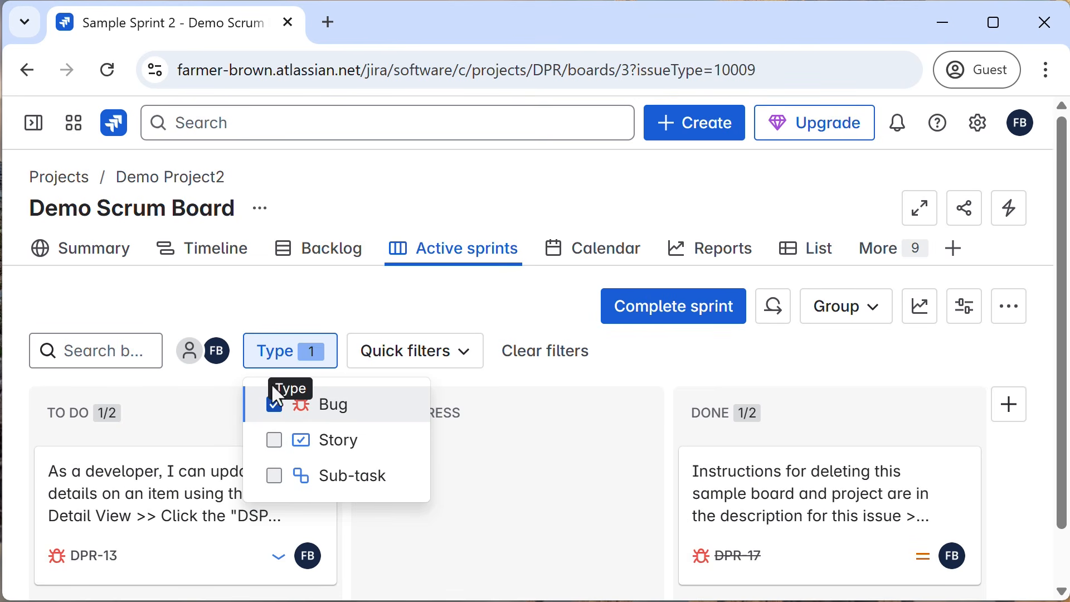
left_click(274, 405)
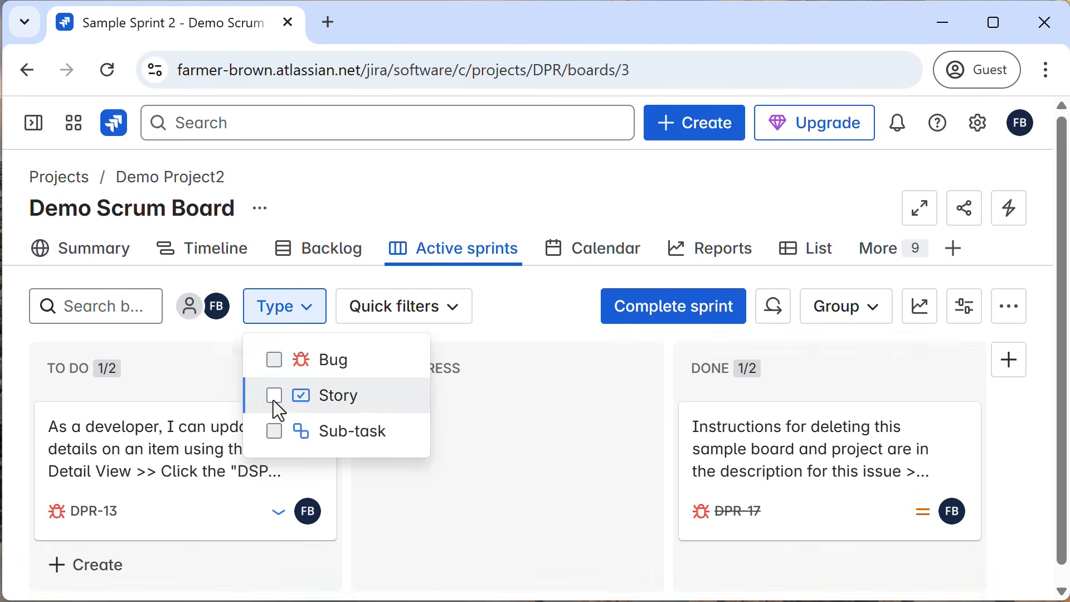
Step: Apply the "Assigned to me" quick filter to the Demo Scrum Board's active sprint
left_click(453, 313)
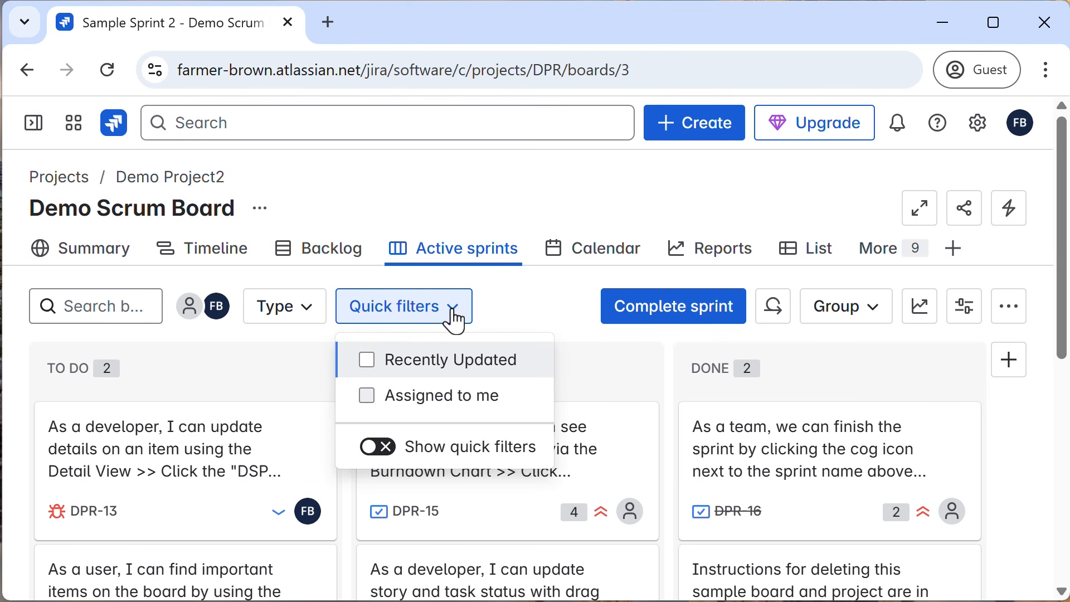
left_click(367, 396)
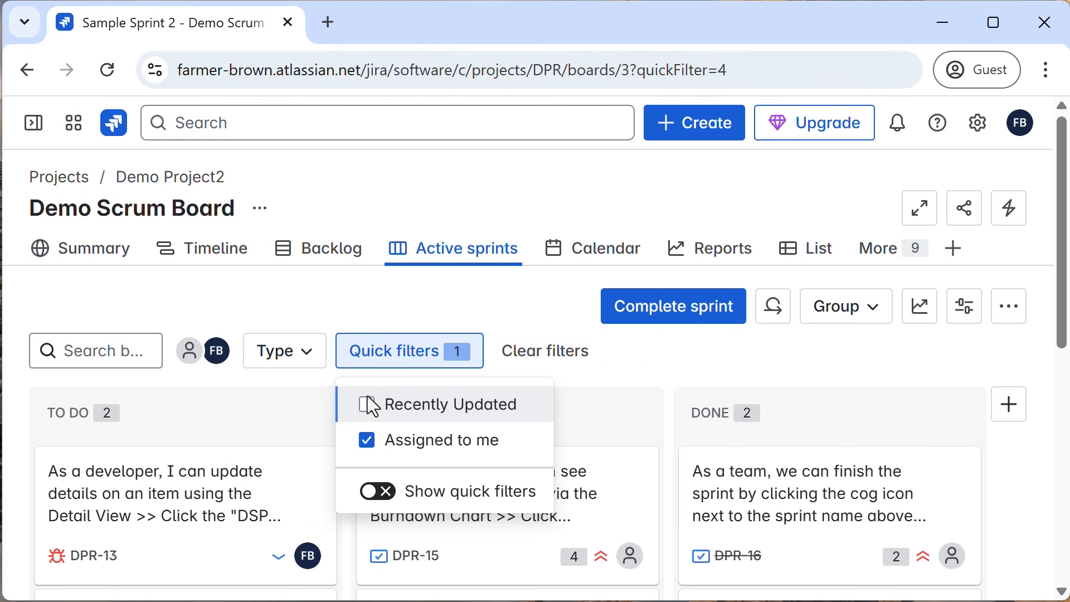
Step: Clear the "Assigned to me" quick filter and show the Demo Scrum Board in full screen
left_click(508, 304)
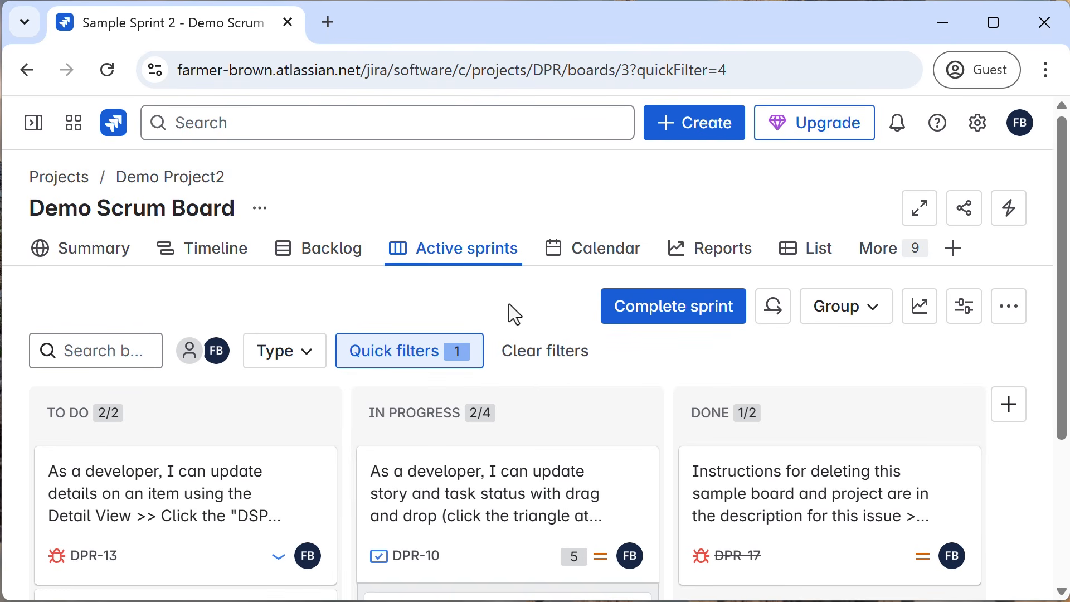
left_click(455, 362)
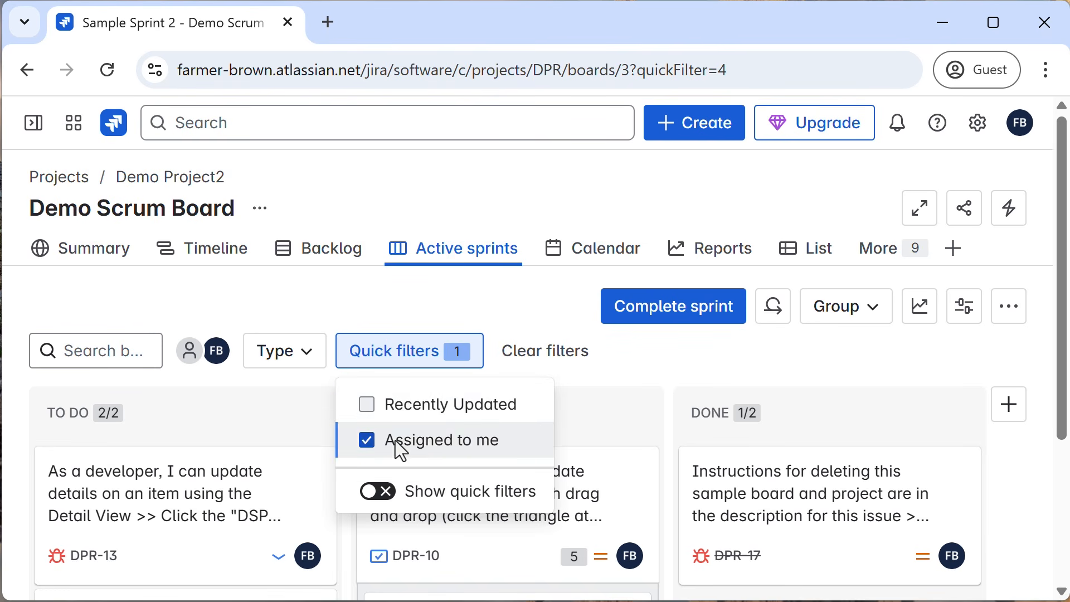
left_click(366, 440)
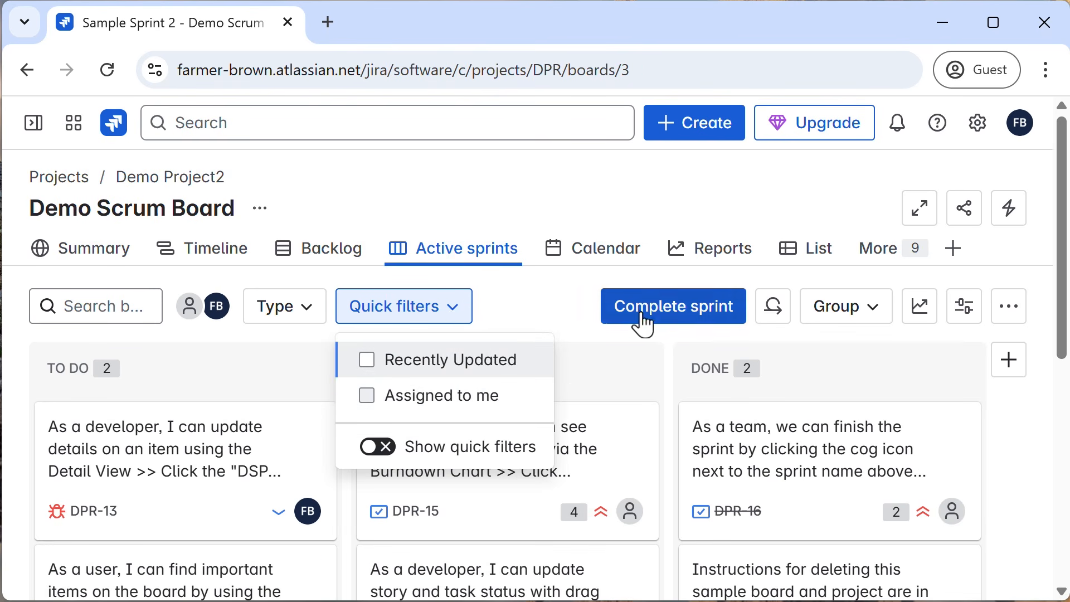
left_click(921, 221)
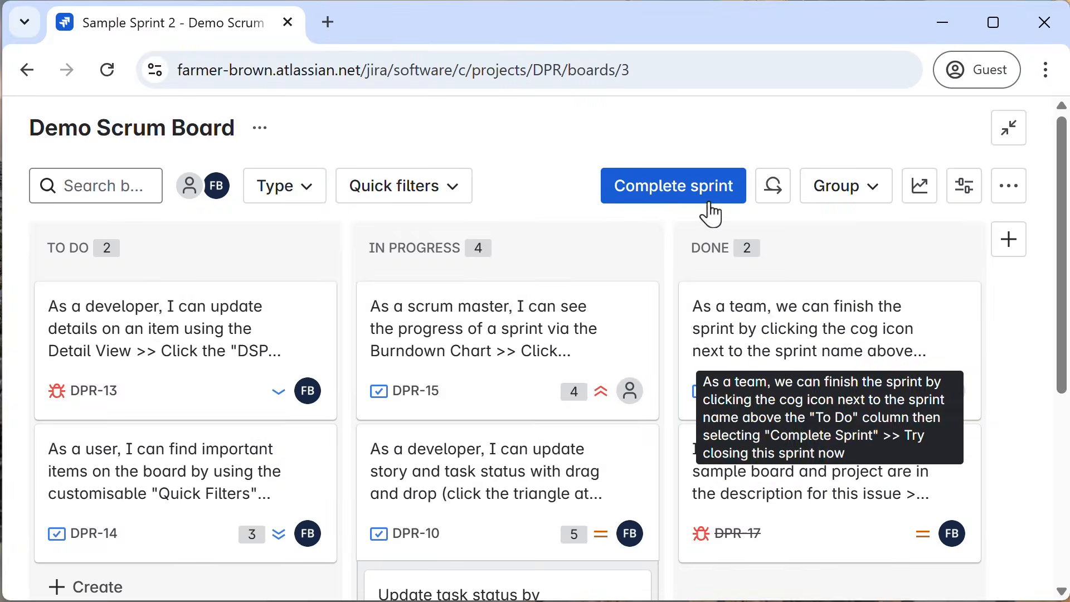
Step: Group the board by Assignee, collapsing and re-expanding both the assigned user's swimlane and the Unassigned swimlane
left_click(874, 195)
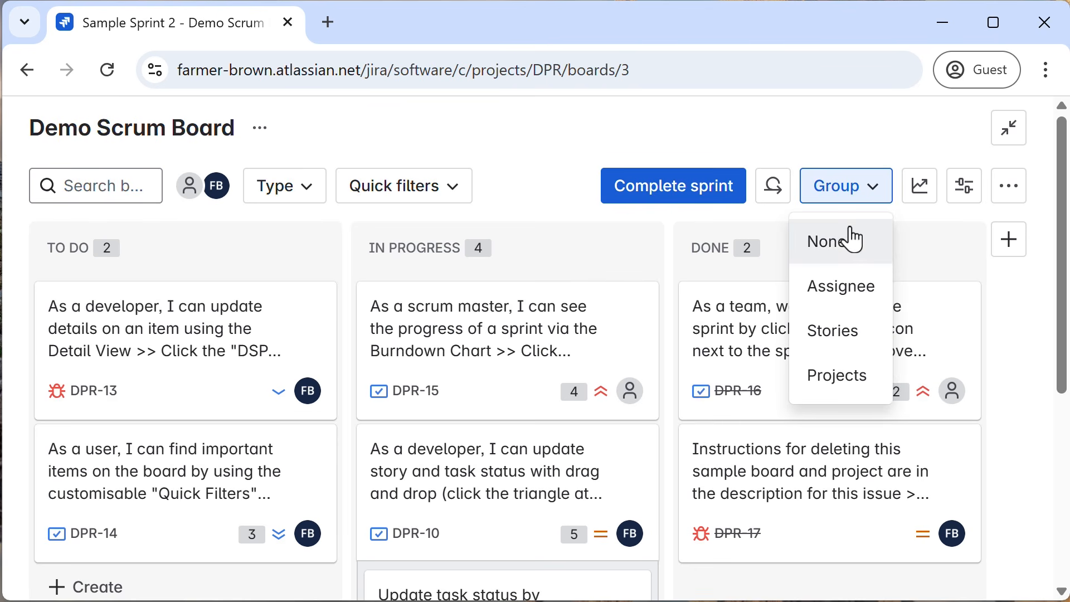
left_click(847, 294)
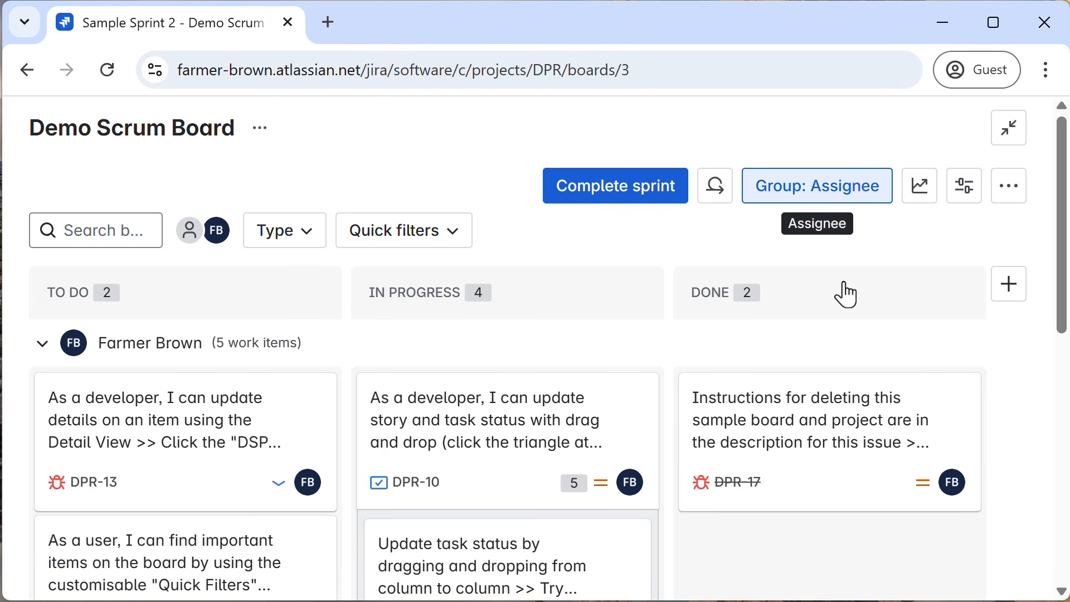
left_click(42, 345)
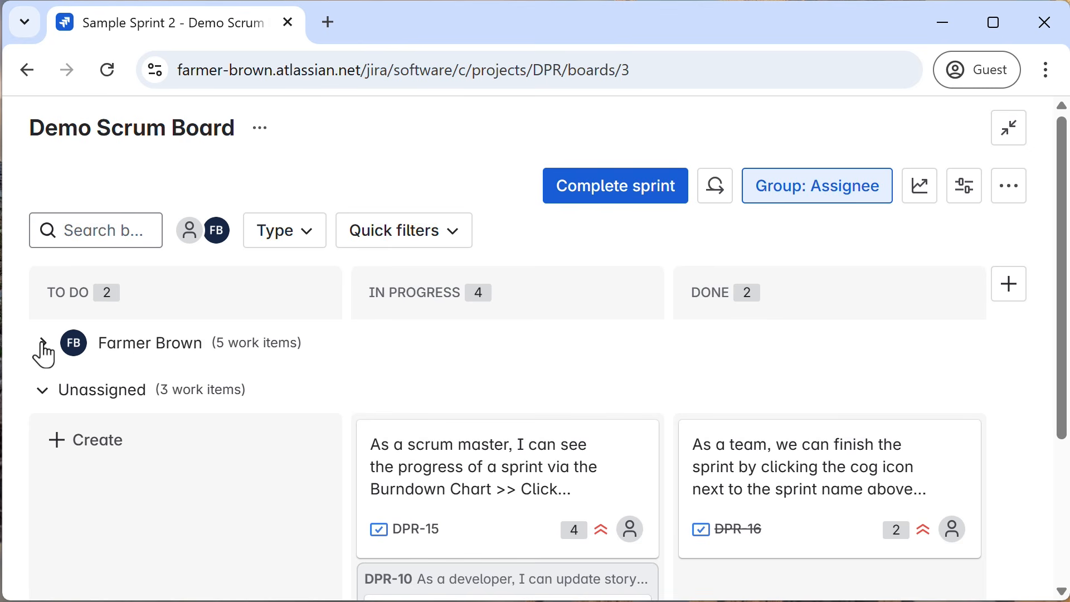
left_click(40, 394)
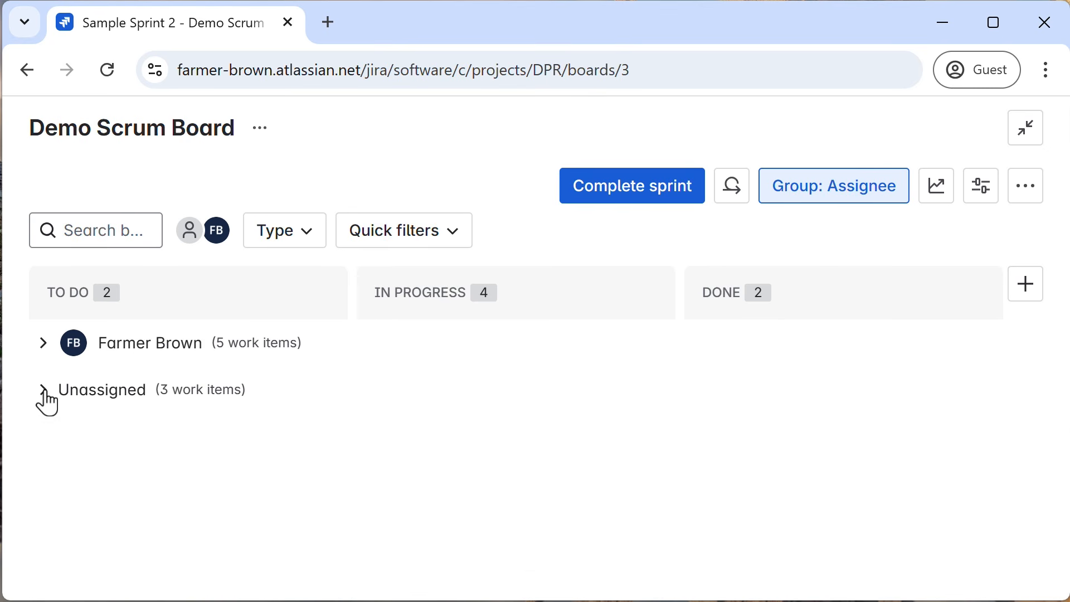
left_click(43, 391)
left_click(41, 346)
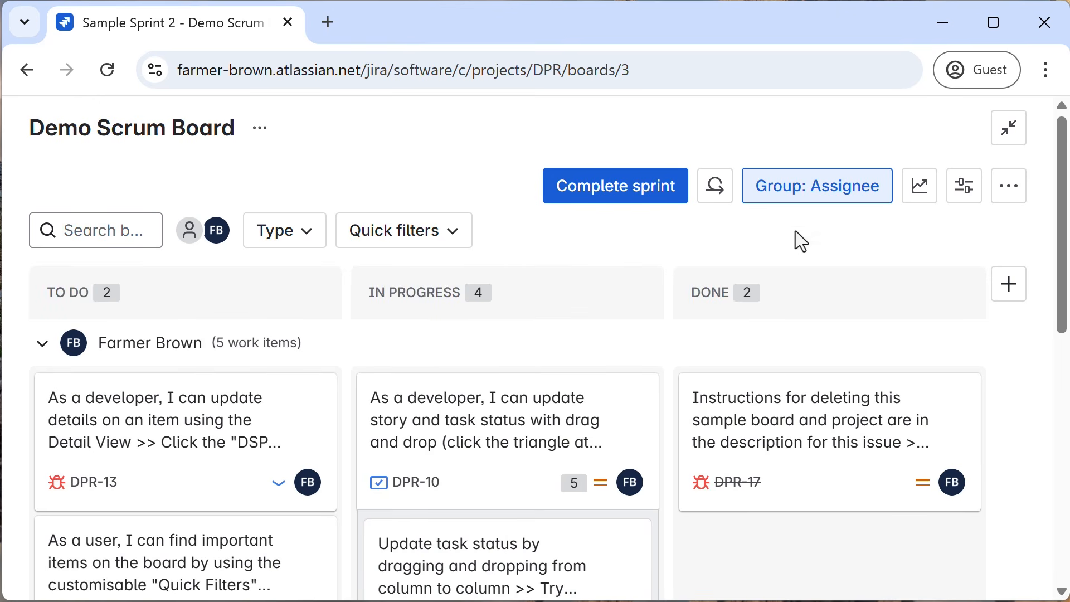
Step: Group the board by Stories, collapsing and re-expanding the DPR-10 swimlane, and set the grouping back to None
left_click(838, 199)
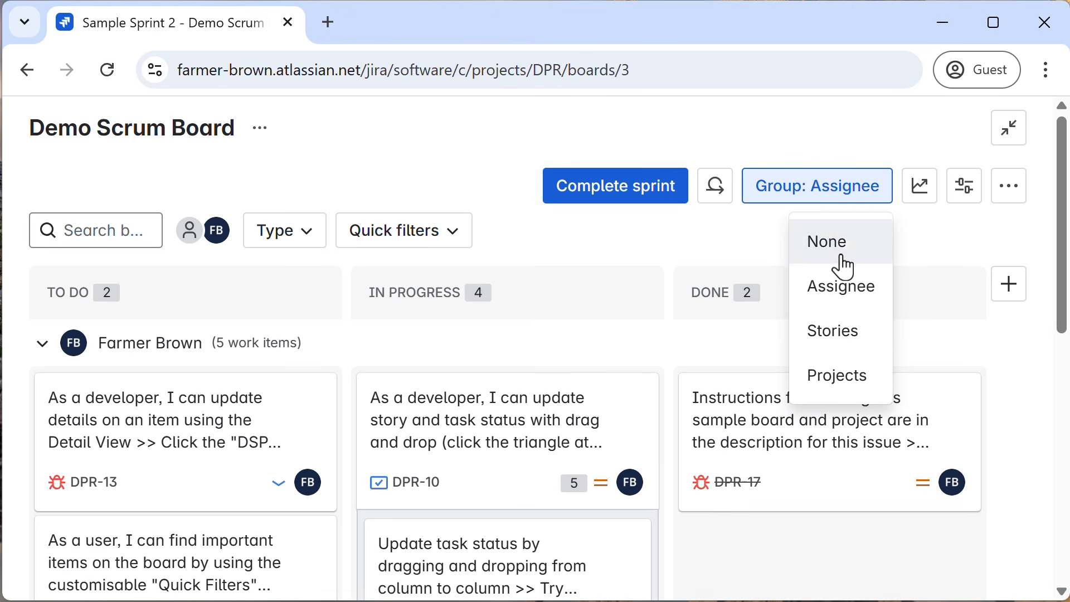
left_click(838, 335)
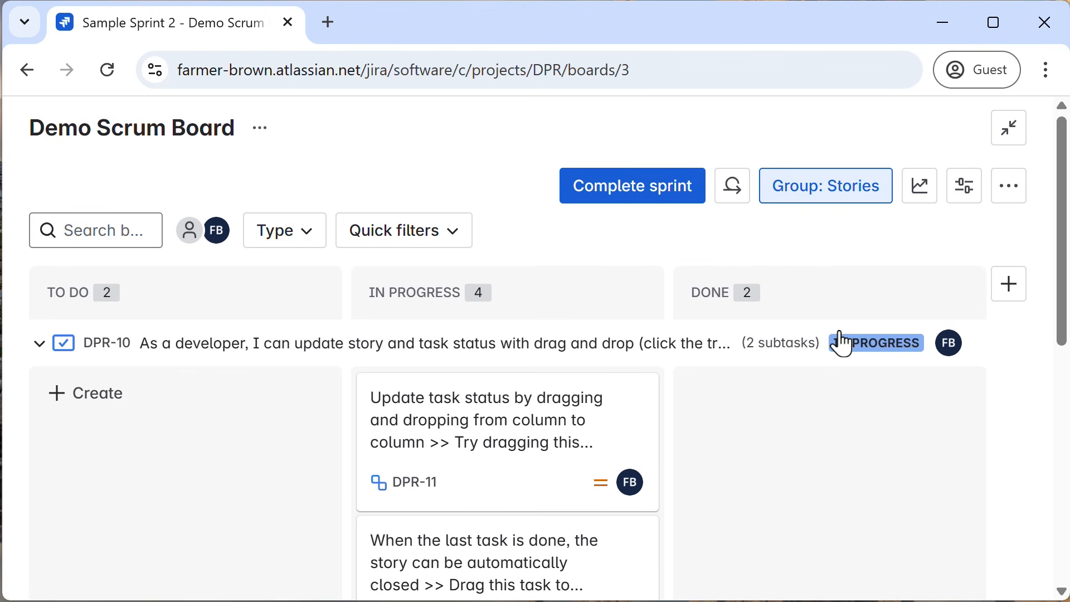
left_click(39, 349)
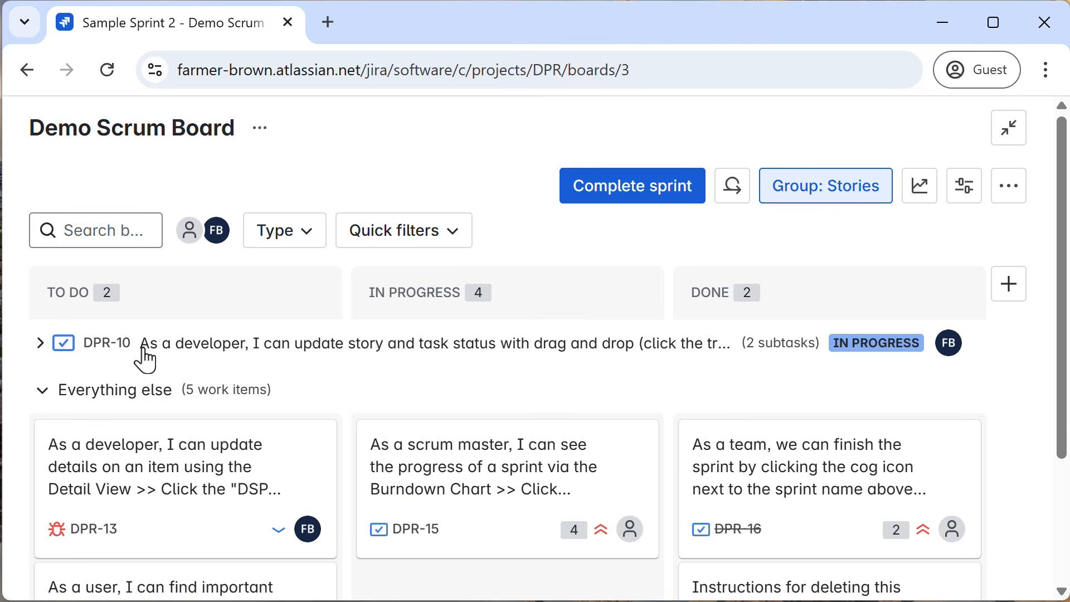
left_click(39, 348)
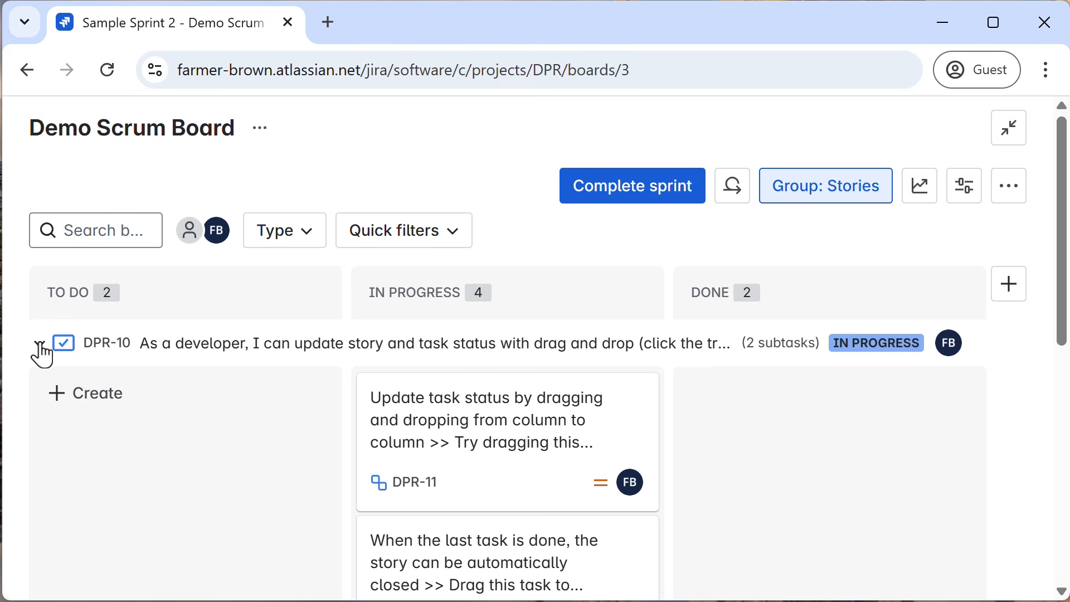
left_click(825, 201)
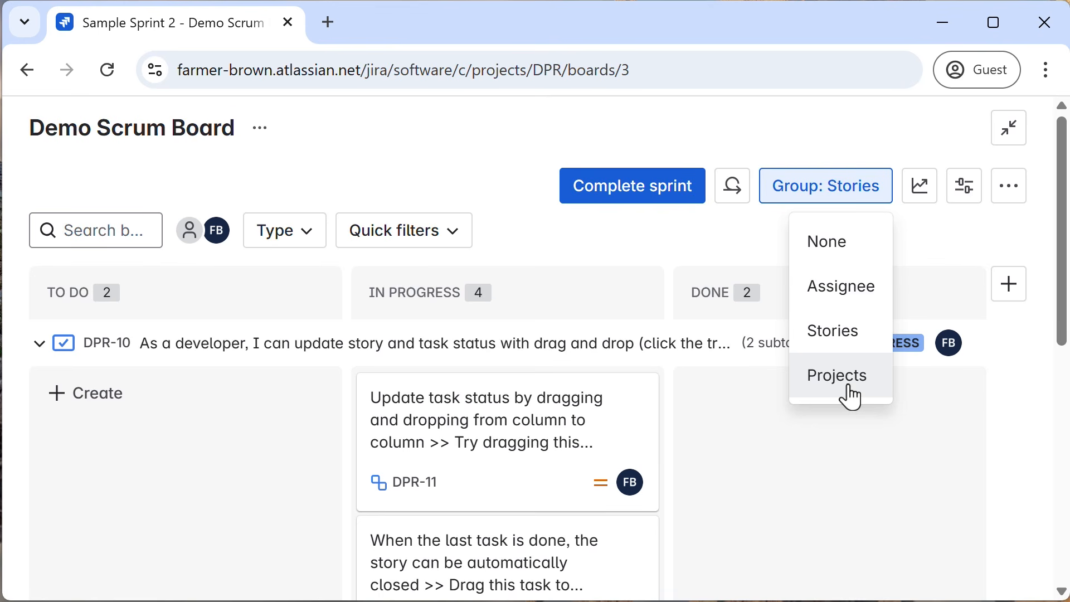
left_click(828, 245)
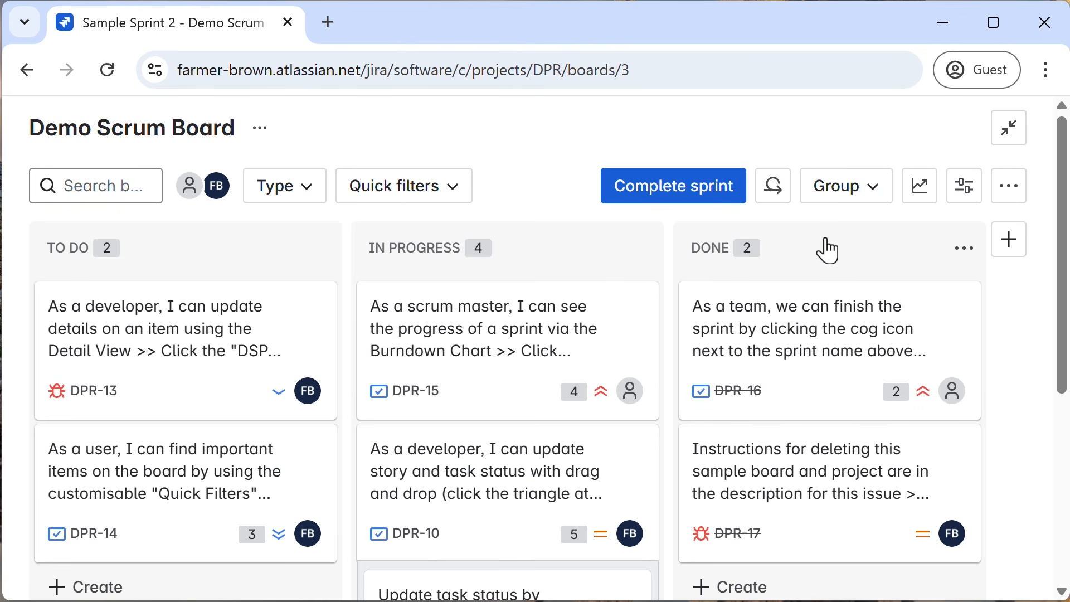
Step: Open the board's view settings and turn "Open work items in sidebar" off and on again
left_click(969, 207)
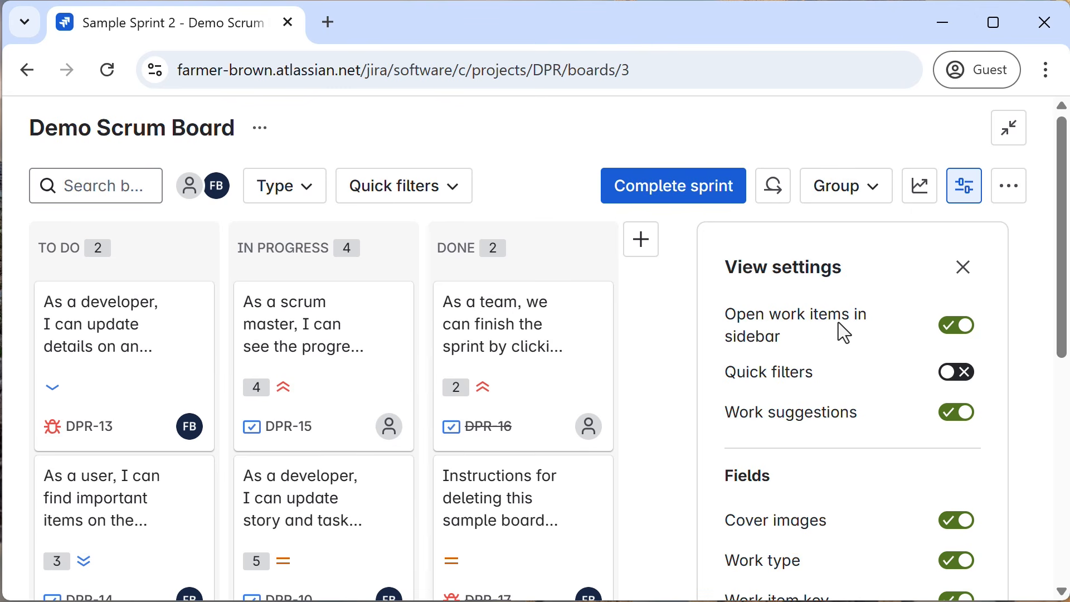
left_click(953, 328)
left_click(954, 334)
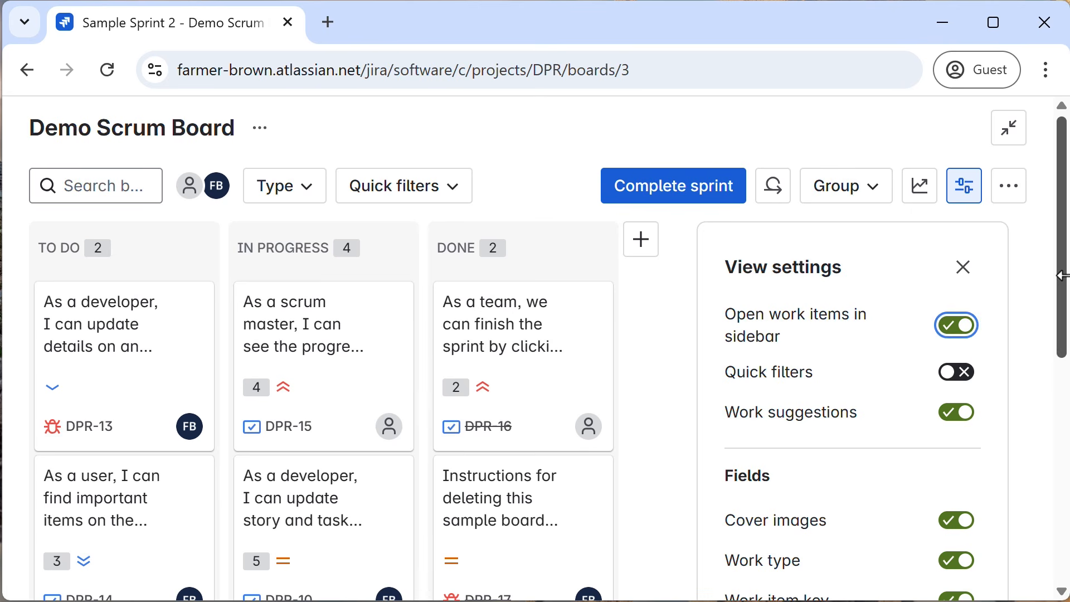
Step: Hide the Priority field on the board's cards, show it again, and close the view settings
left_click_drag(1068, 289, 1053, 461)
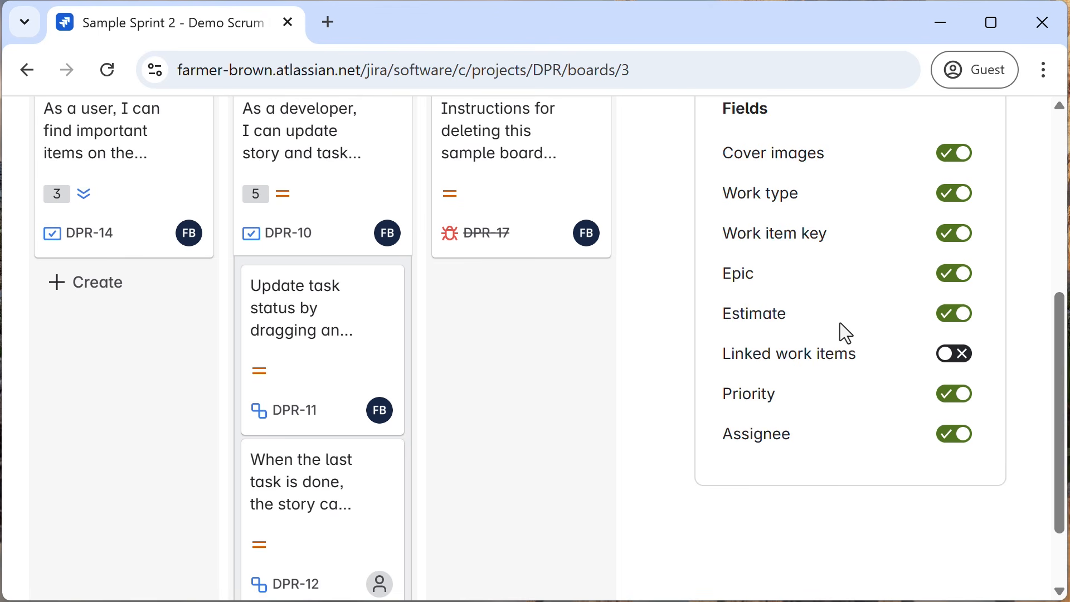
left_click(956, 397)
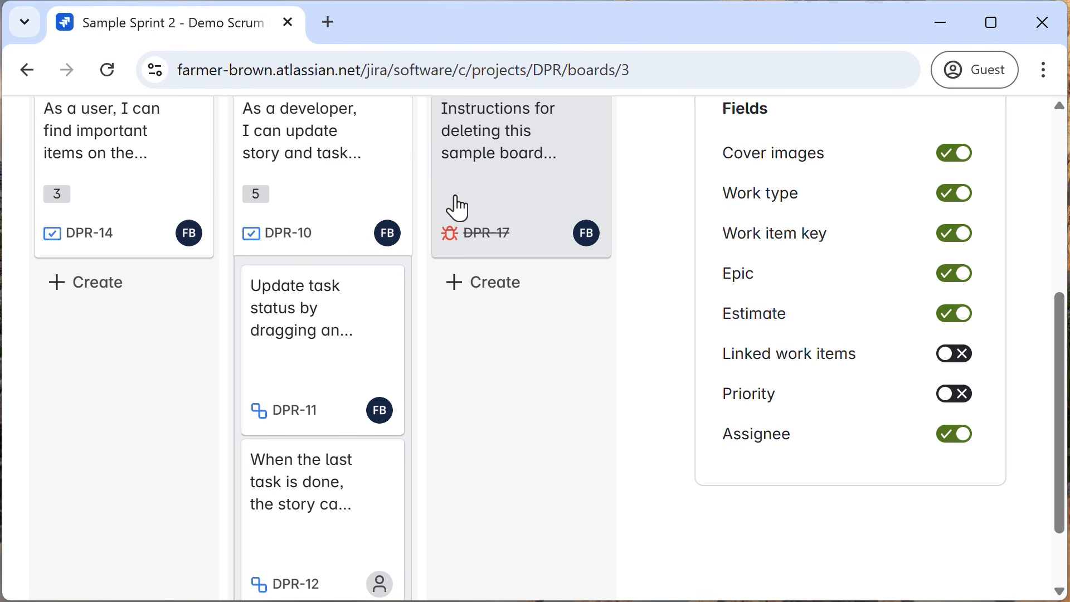
left_click(960, 409)
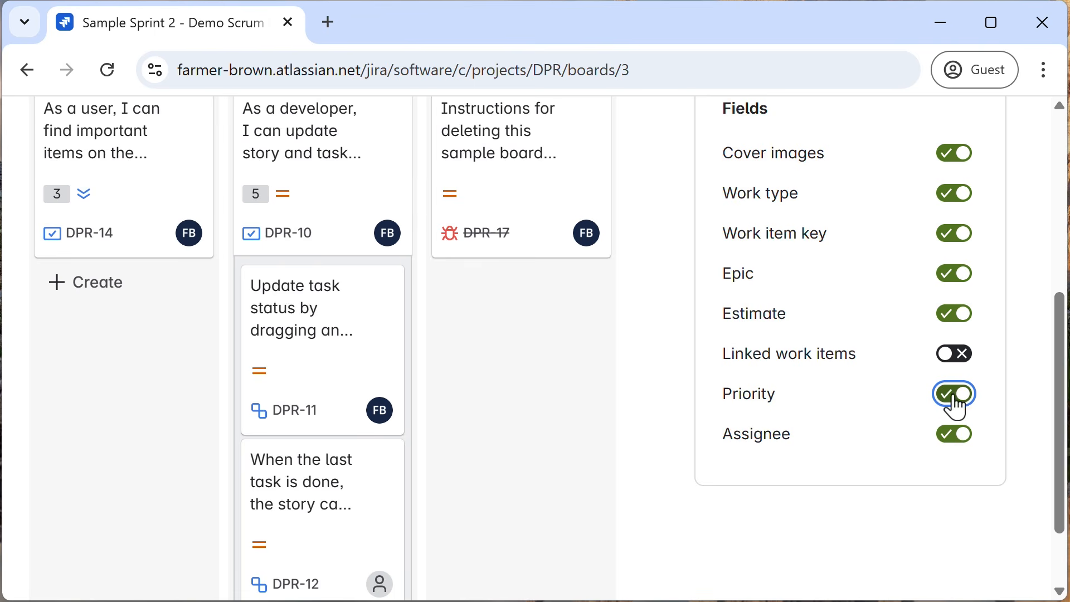
scroll(901, 417, "up", 5)
left_click(961, 268)
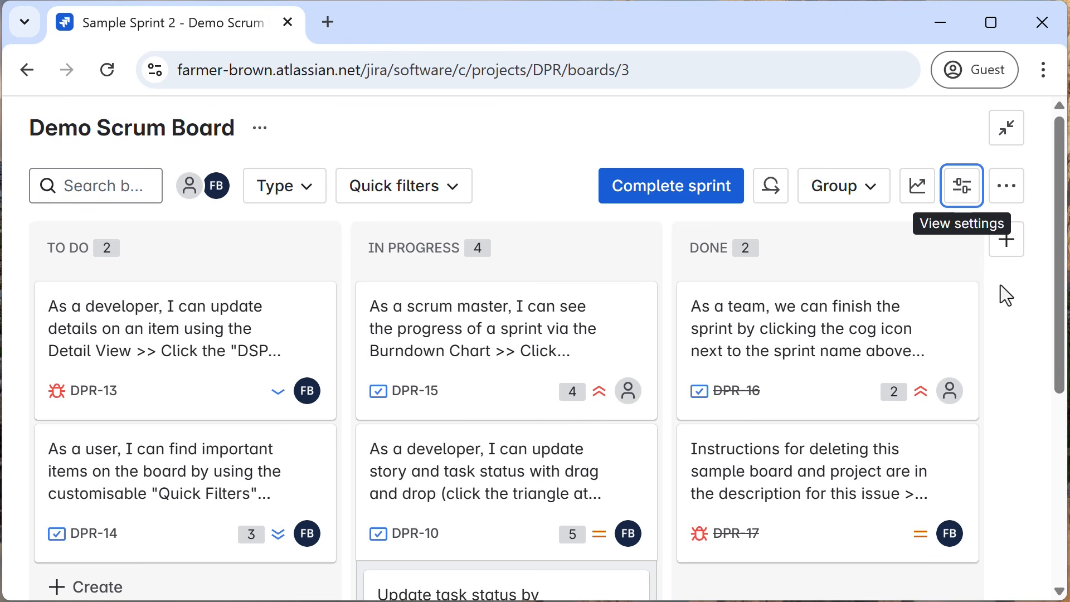
Step: Add a new column named "QA Testing" to the Demo Scrum Board
left_click(1007, 241)
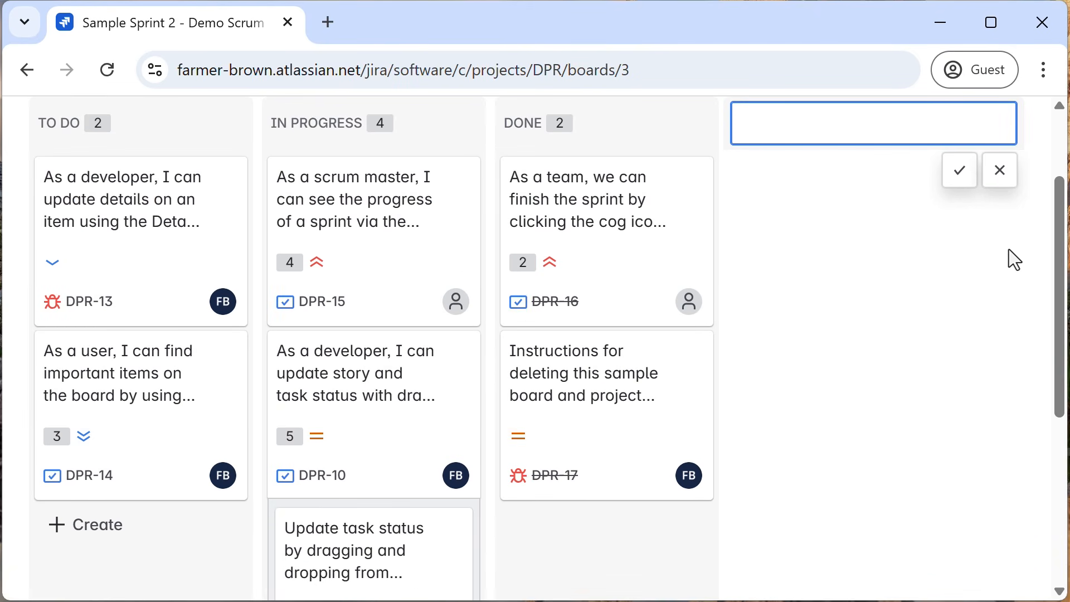
type("QA Testing")
key("Return")
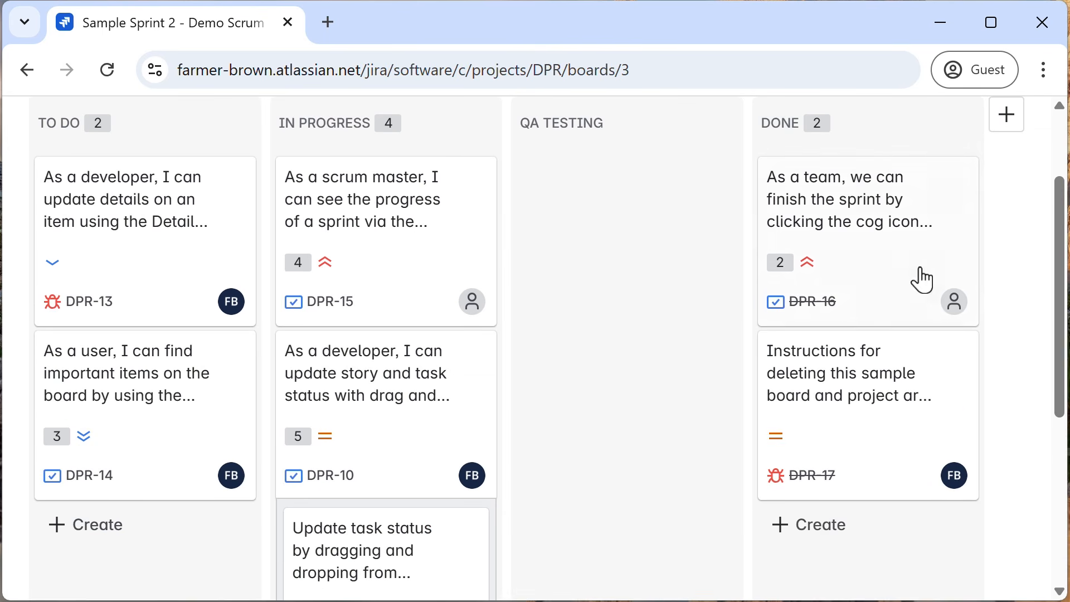
scroll(595, 167, "up", 2)
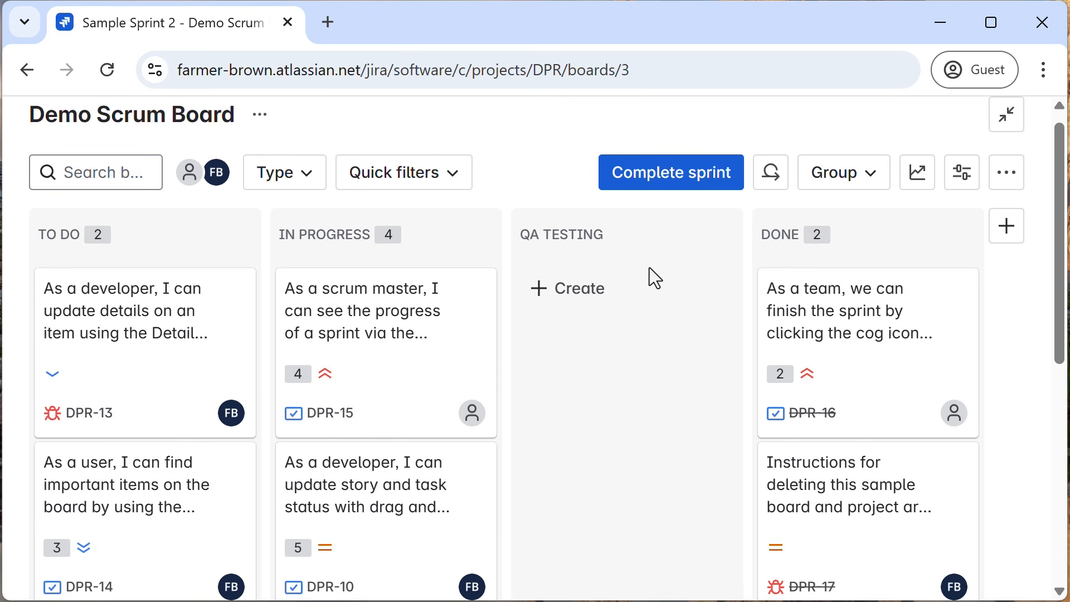
Step: Open the "all team managed" board's active sprints in a new browser tab
left_click(328, 22)
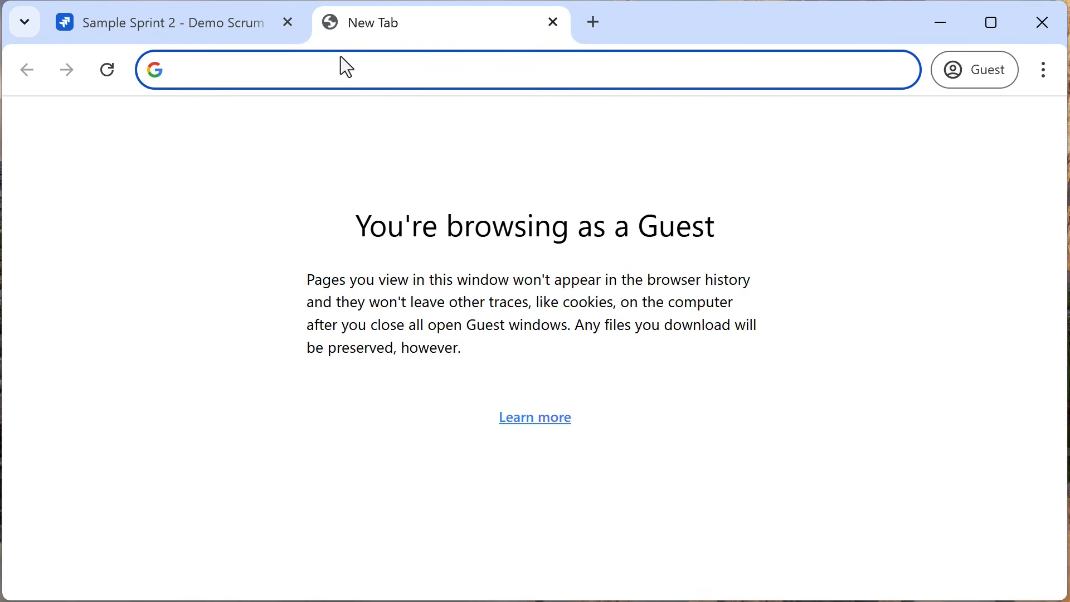
type("https://farmer-brown.atlassian.net/jira/people/712020:dd0233a2-09dd-4317-98c3-b083df260dd7/boards/72")
key("Return")
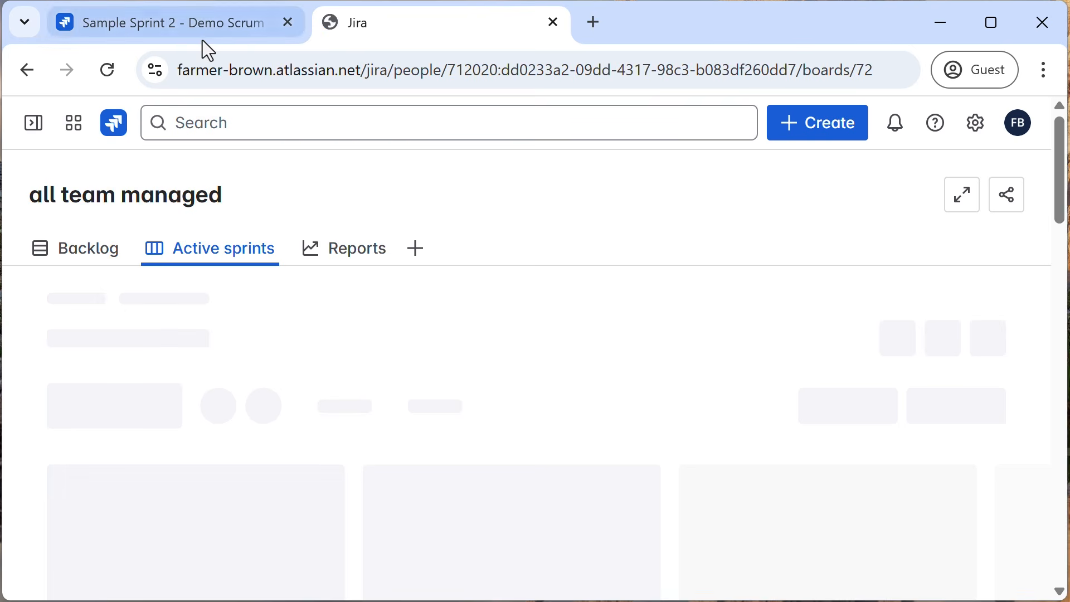
scroll(628, 265, "down", 2)
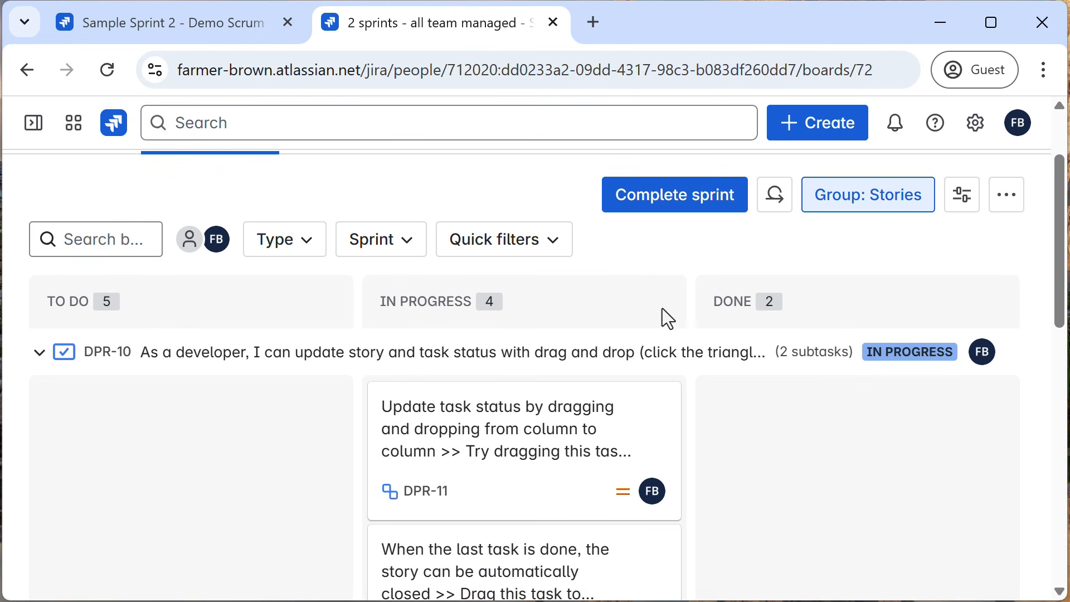
scroll(828, 382, "up", 2)
Step: Compare the columns and work items of the Demo Scrum Board with those of the "all team managed" board
left_click(114, 25)
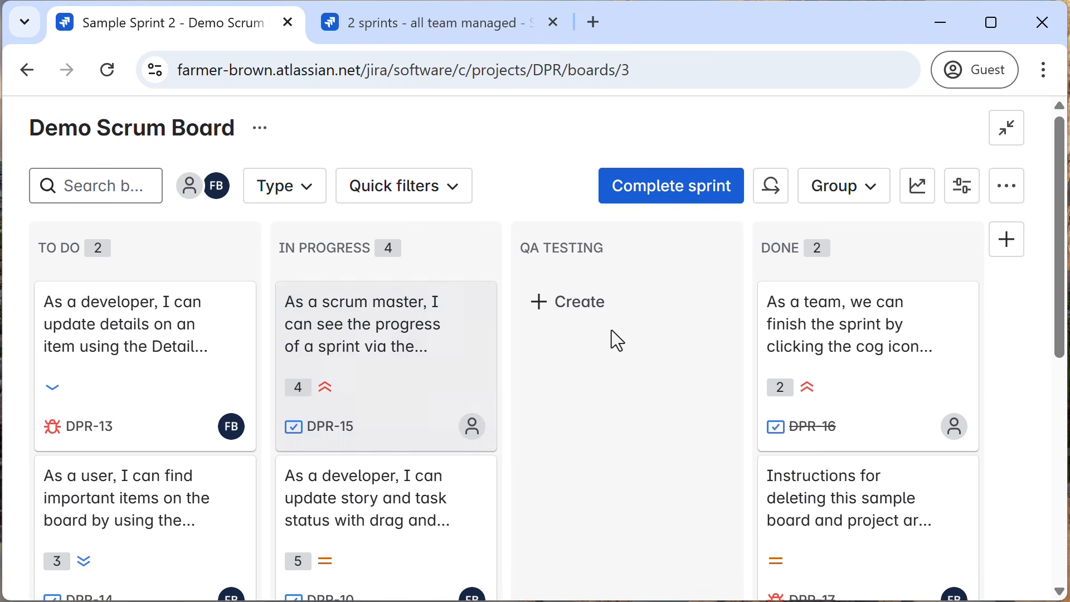
left_click(415, 28)
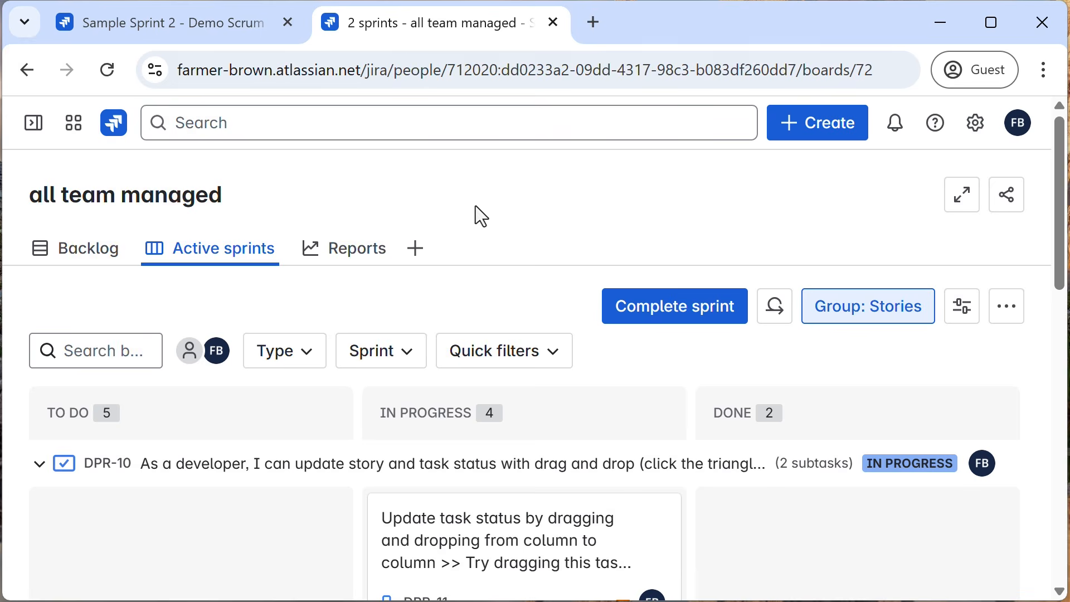
scroll(473, 216, "down", 4)
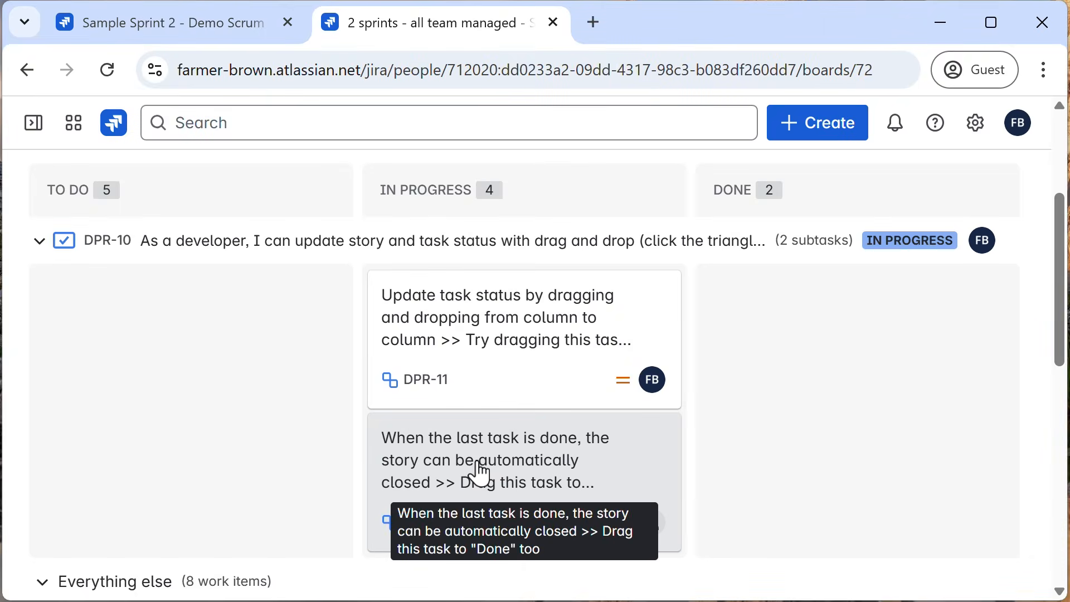
scroll(475, 473, "down", 4)
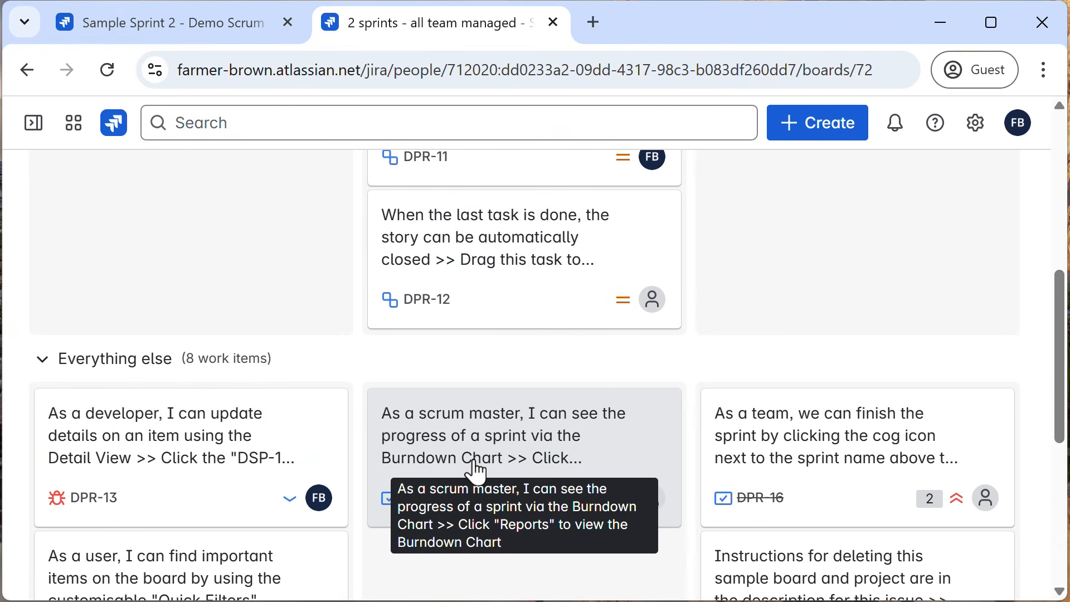
scroll(475, 471, "up", 8)
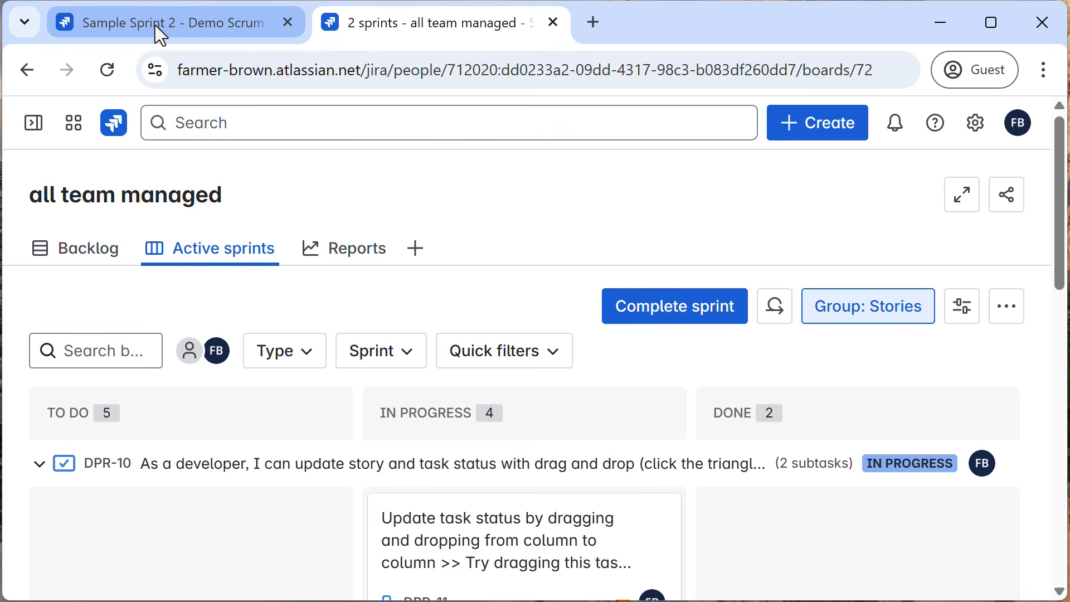
Step: Move DPR-15 from In Progress to QA Testing on the Demo Scrum Board, and reload the "all team managed" board to check its columns
left_click(158, 29)
left_click_drag(370, 334, 572, 316)
left_click(451, 34)
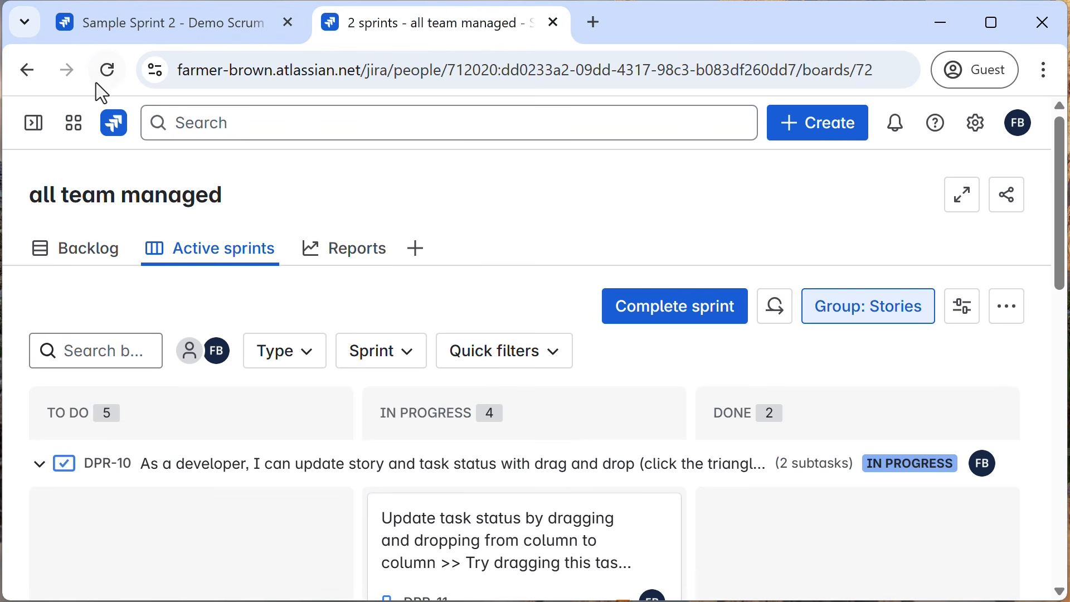
left_click(109, 71)
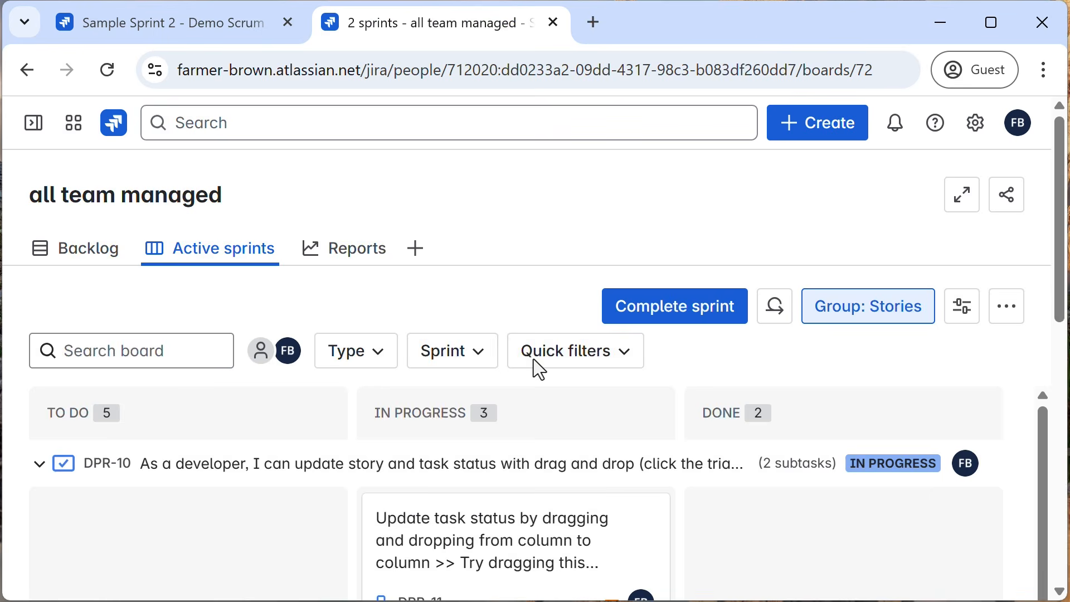
scroll(533, 365, "down", 5)
scroll(532, 374, "down", 8)
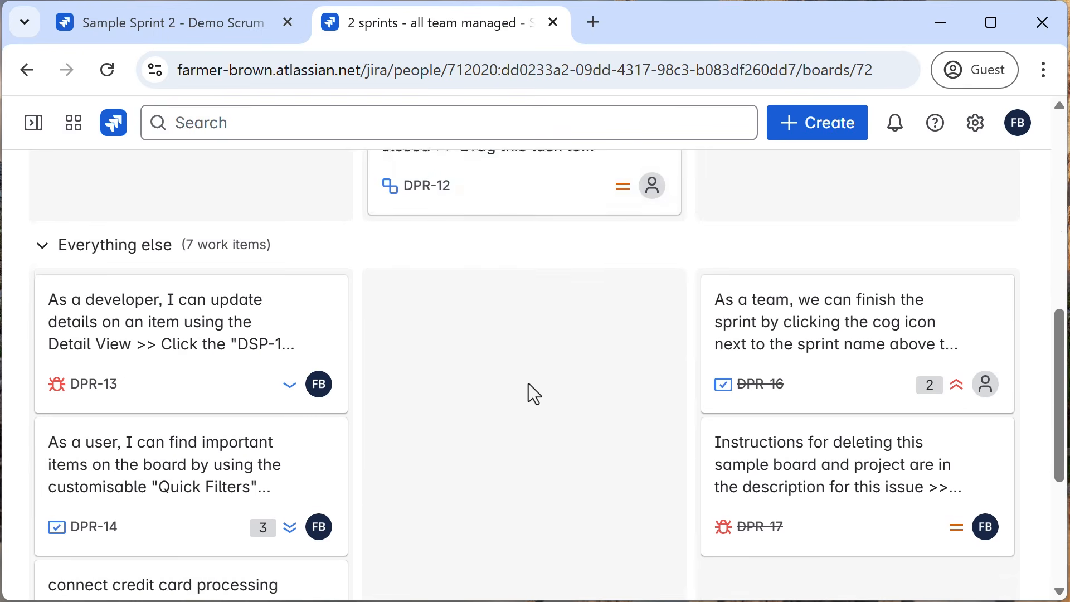
Step: Look through the groups and columns of the "all team managed" board for DPR-15
scroll(518, 426, "up", 12)
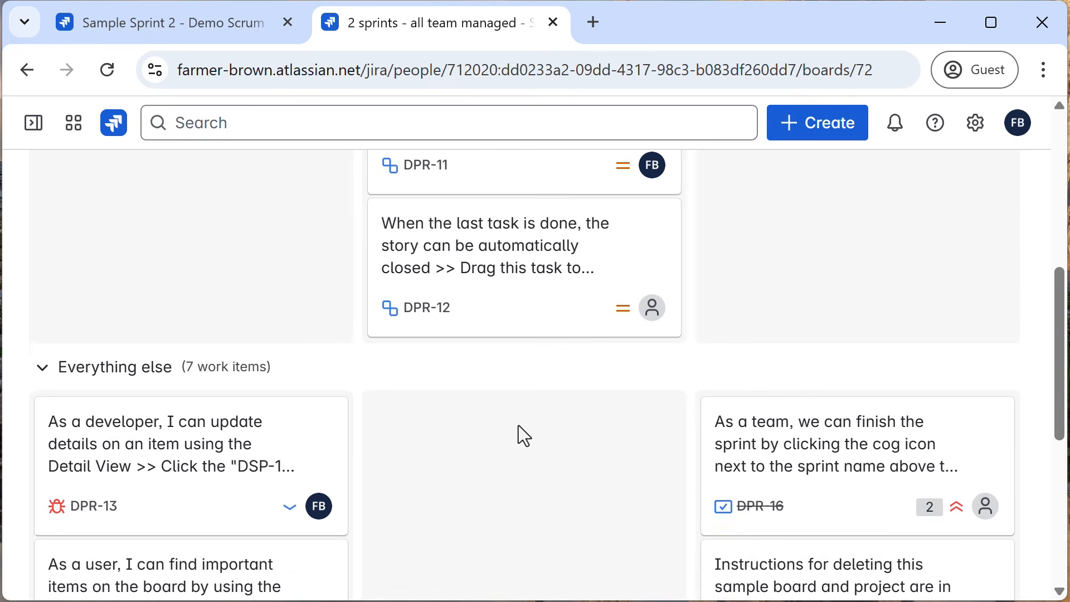
scroll(521, 457, "down", 4)
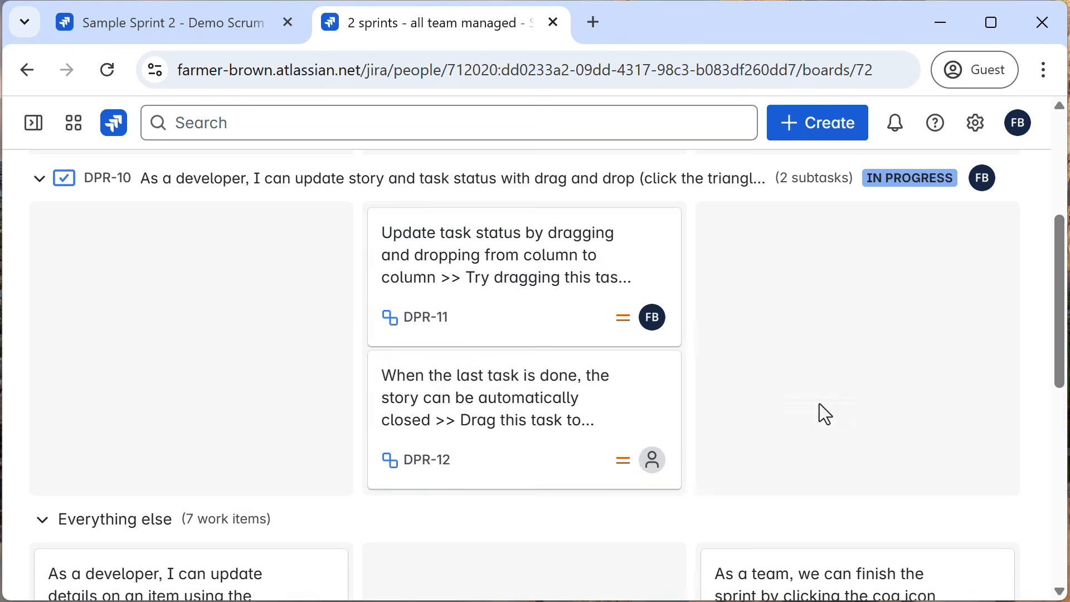
scroll(823, 411, "down", 5)
scroll(583, 446, "down", 4)
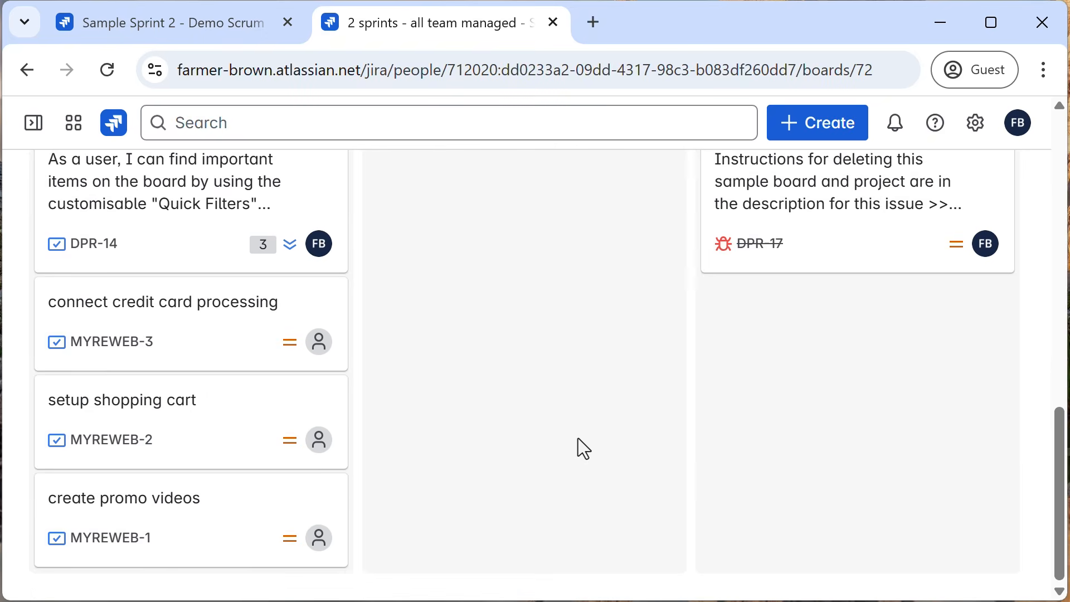
scroll(577, 439, "up", 10)
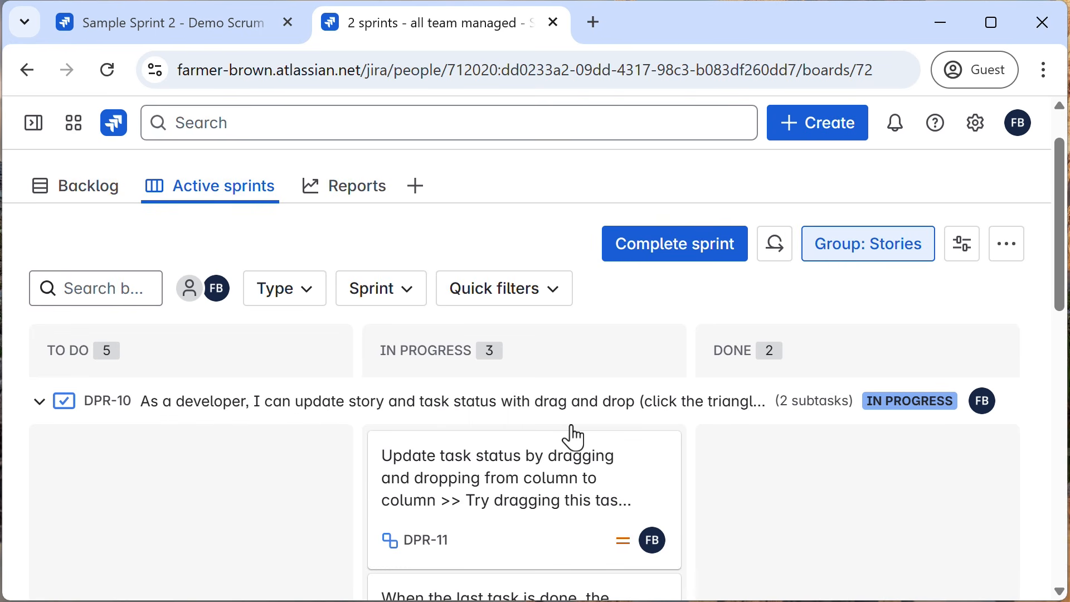
Step: Move DPR-15 from QA Testing back to In Progress on the Demo Scrum Board, and reload the "all team managed" board
left_click(98, 29)
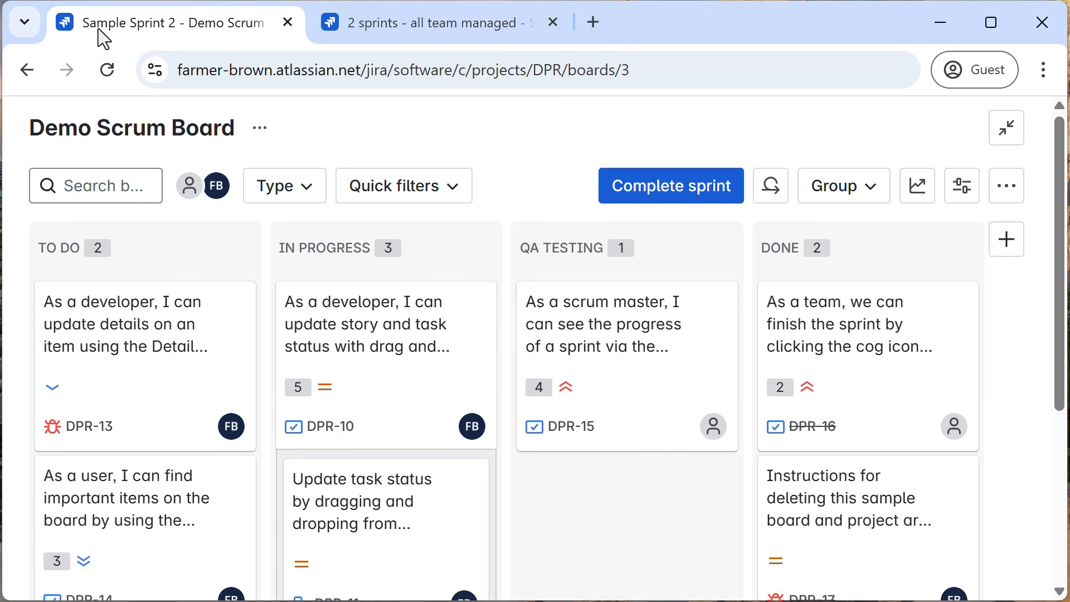
left_click_drag(619, 337, 342, 275)
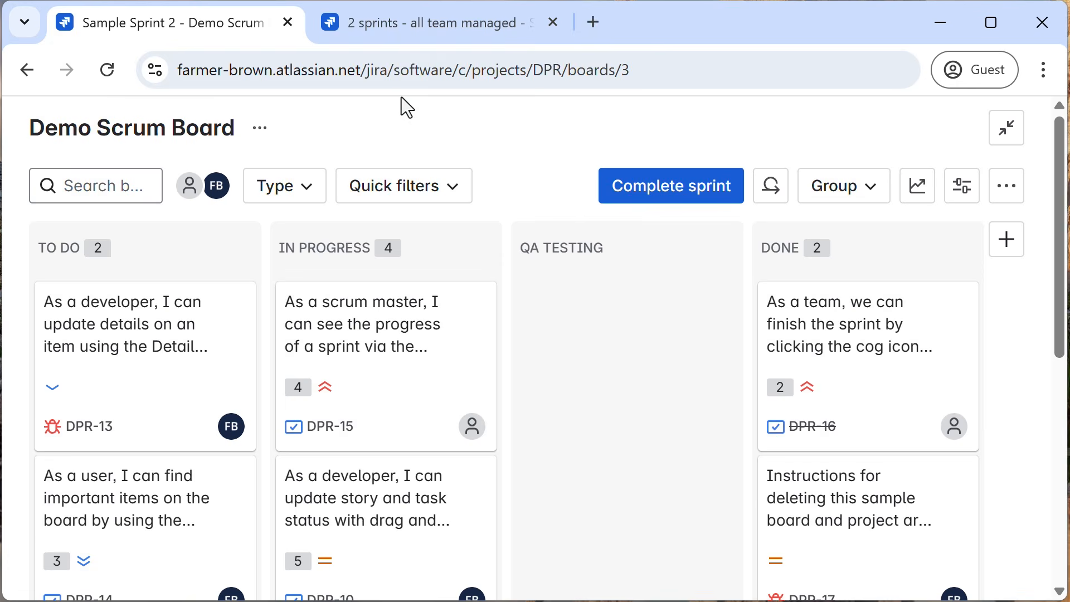
left_click(405, 31)
left_click(109, 72)
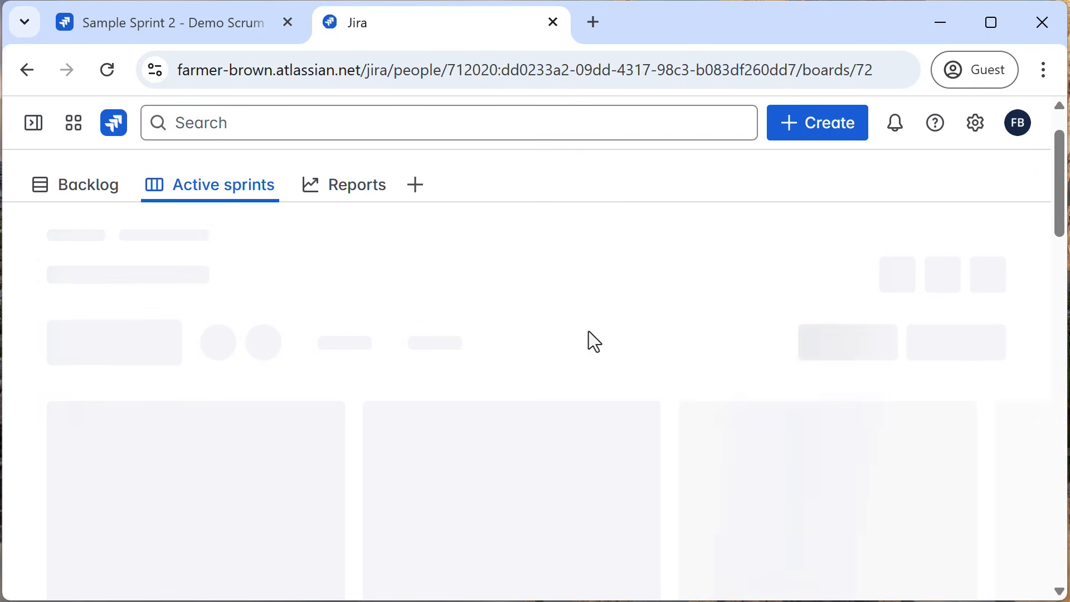
Step: Locate DPR-15 on the reloaded "all team managed" board and check the In Progress column
scroll(589, 337, "down", 5)
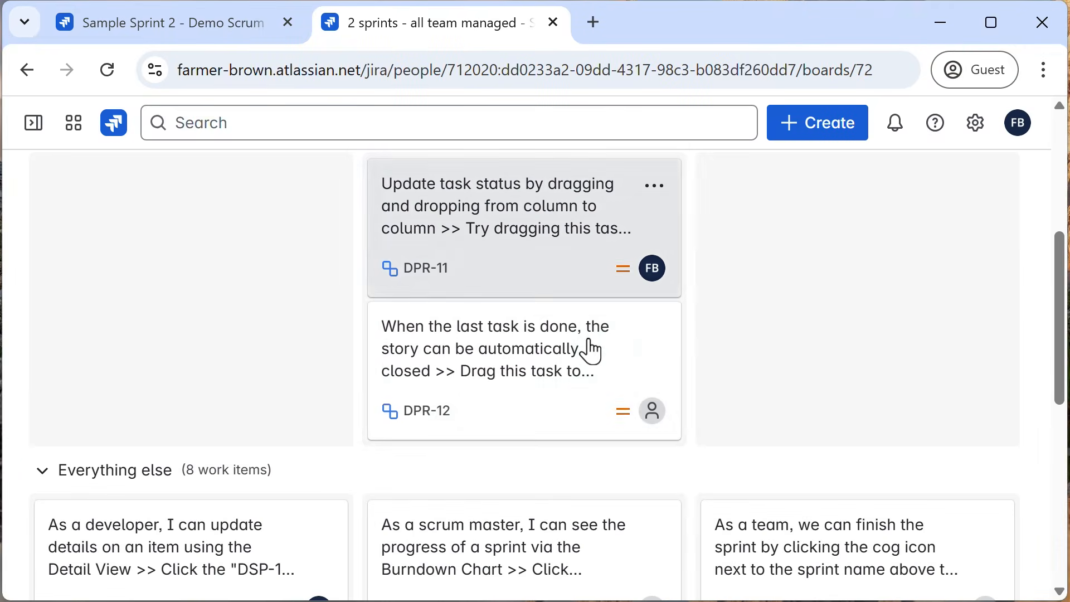
scroll(590, 351, "down", 5)
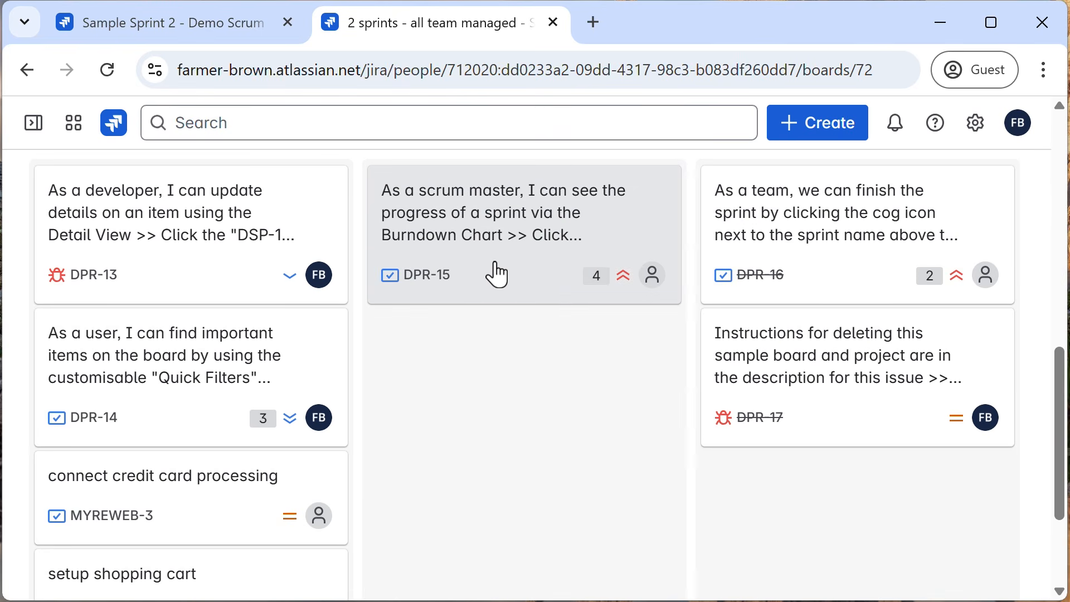
scroll(496, 373, "up", 6)
scroll(493, 364, "up", 4)
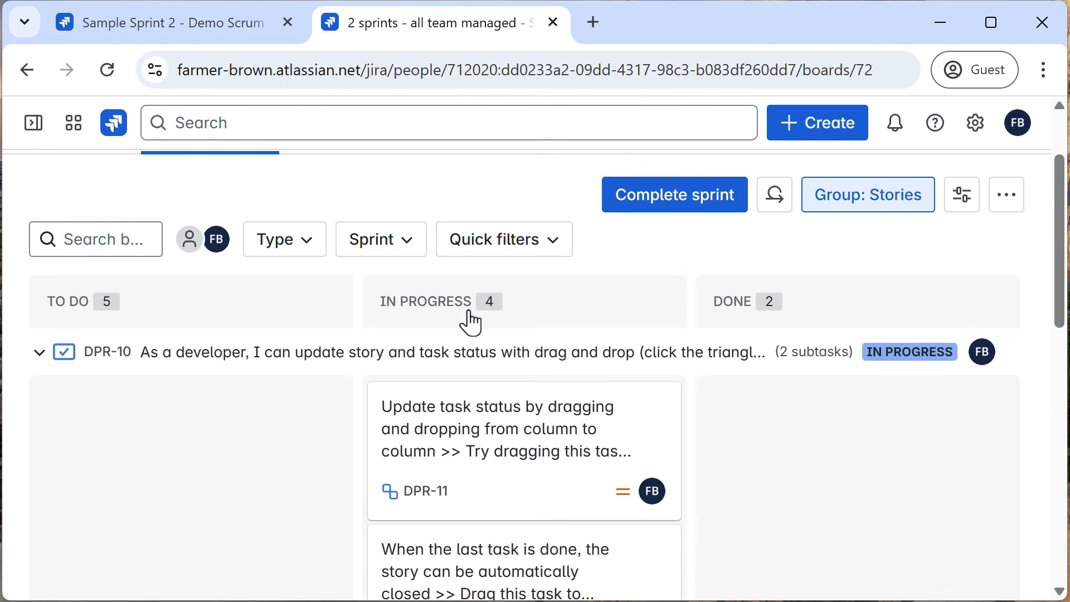
Step: Open the Demo Scrum Board's settings and review its general details, location and board filter query
left_click(221, 38)
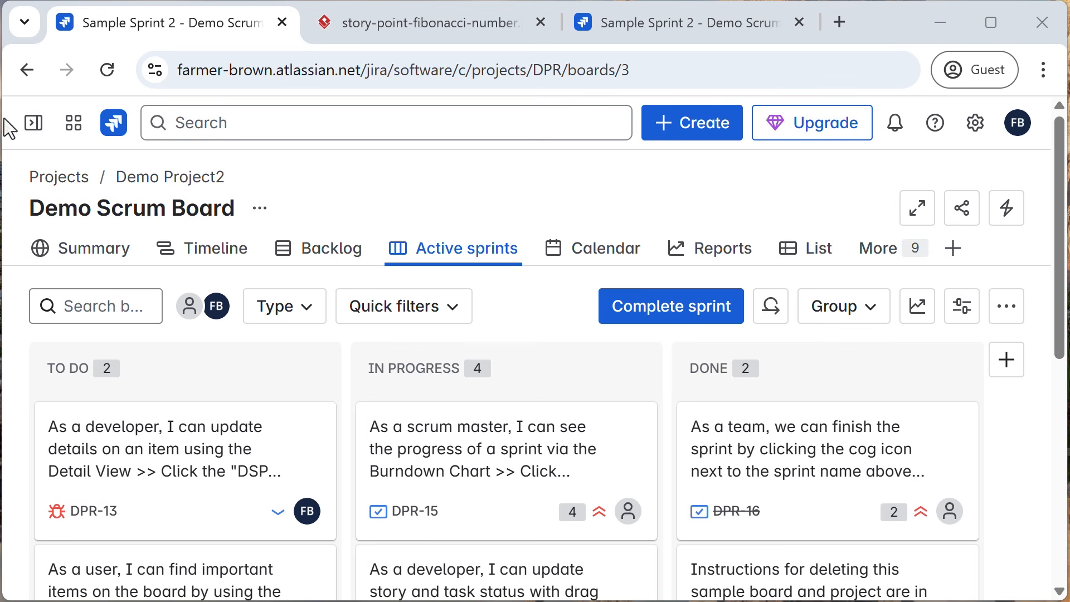
left_click(34, 129)
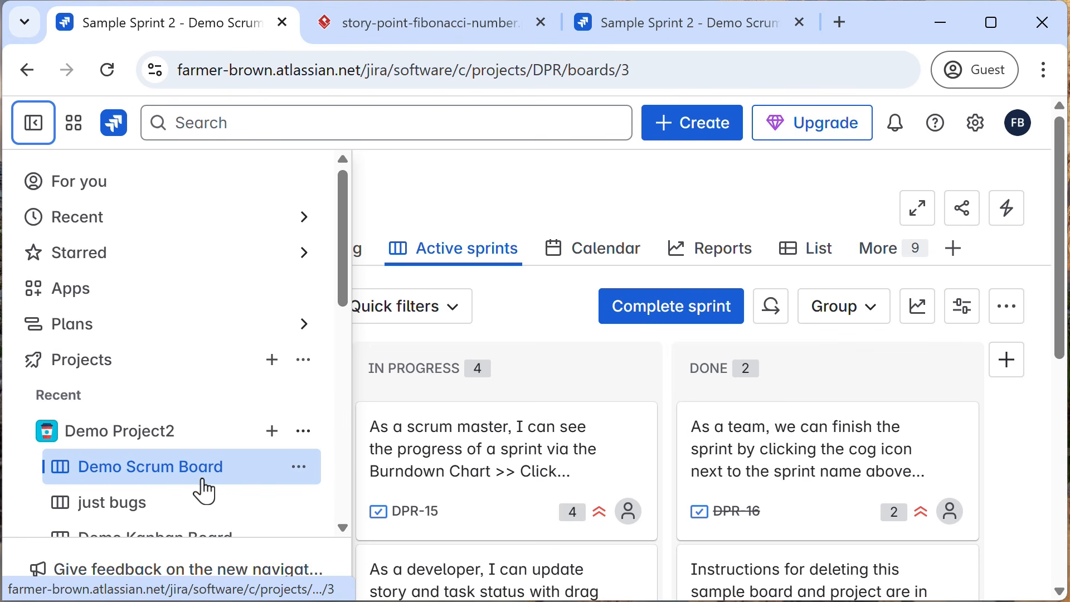
left_click(306, 478)
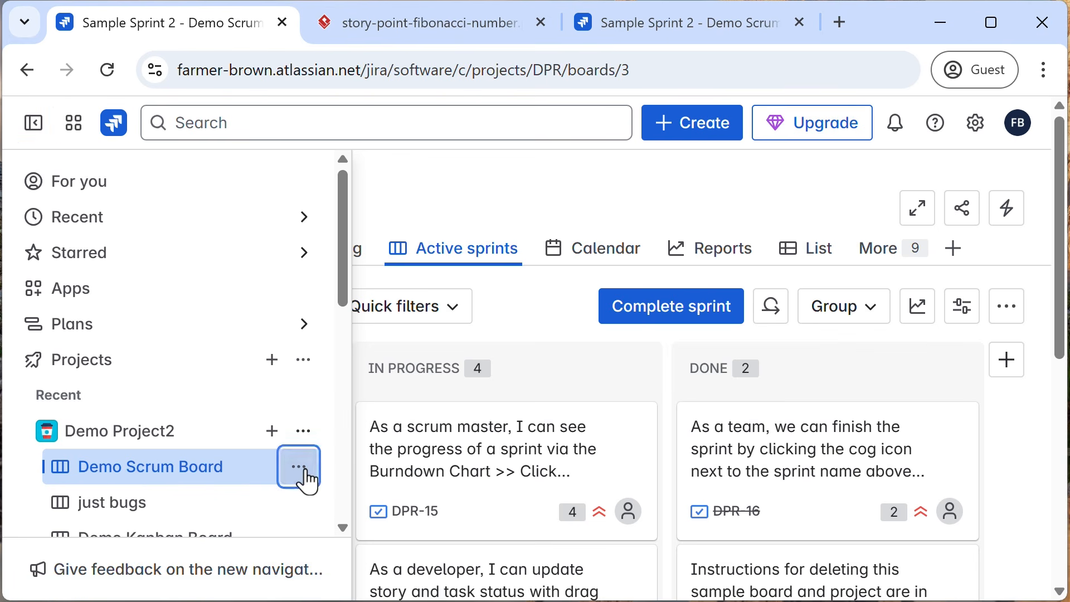
left_click(413, 479)
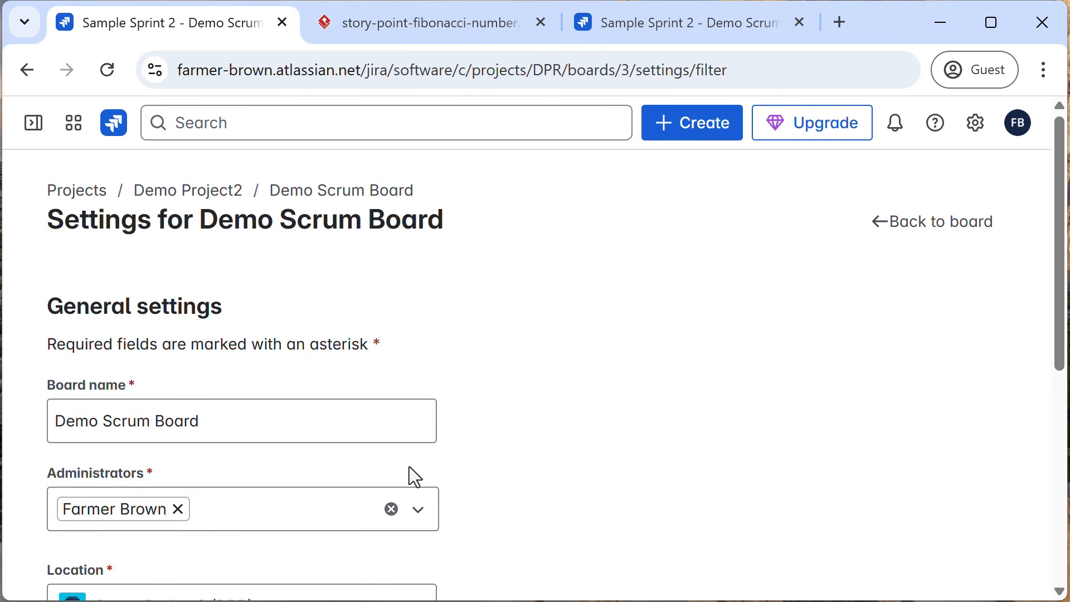
scroll(554, 429, "down", 4)
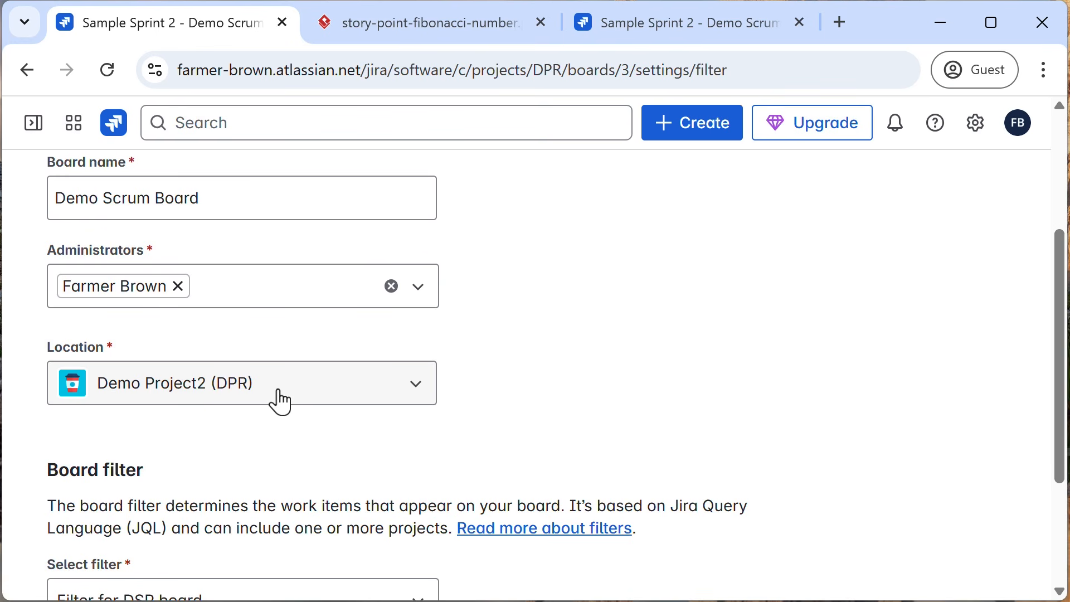
scroll(600, 413, "down", 3)
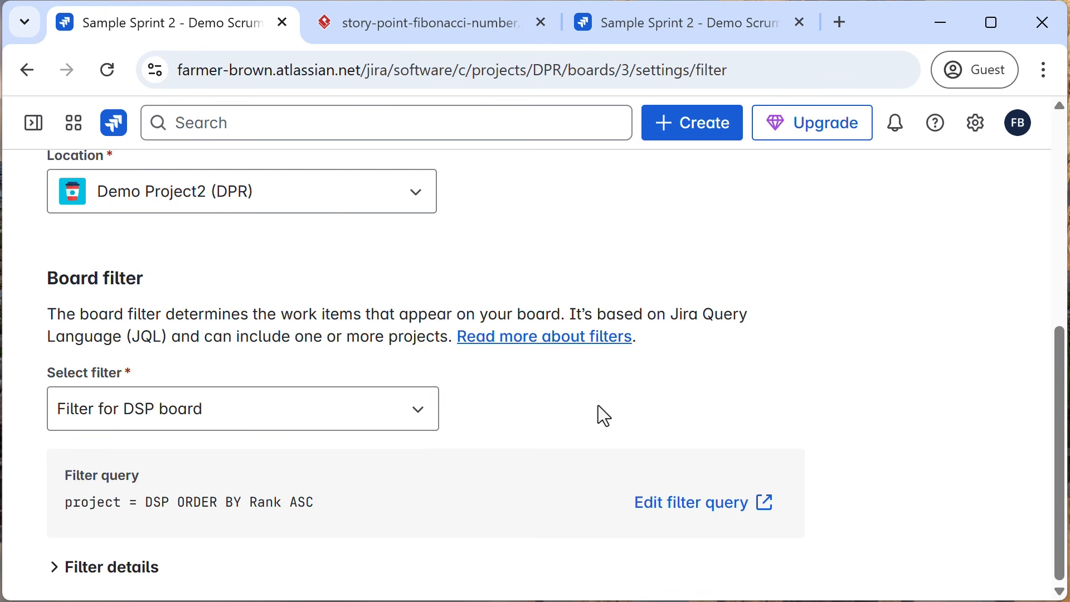
Step: Open the board's Working Days settings and review the timezone, standard working days and non-working dates
left_click(34, 132)
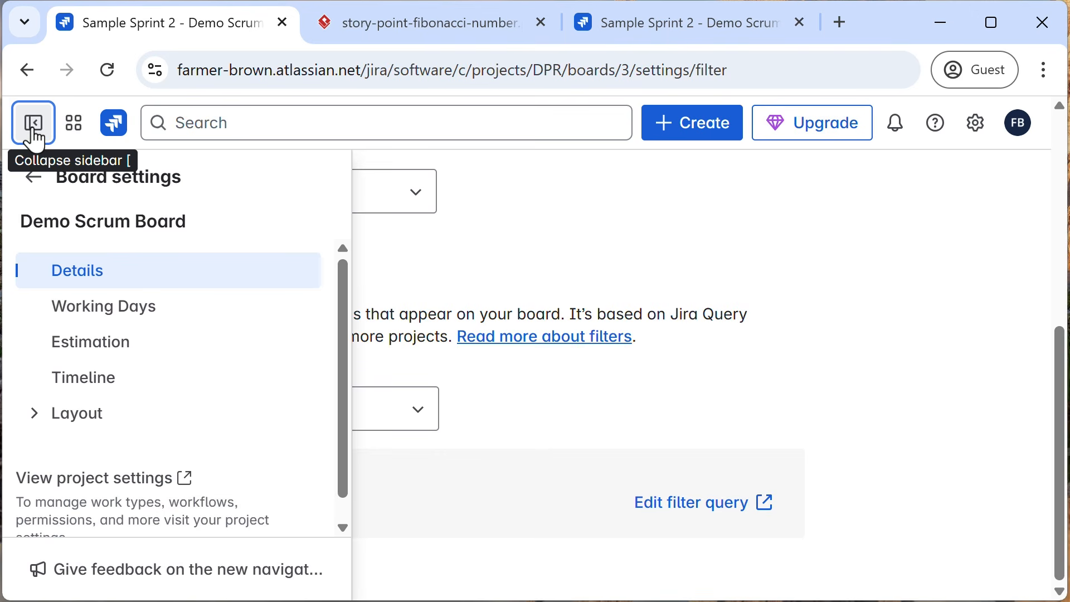
left_click(72, 315)
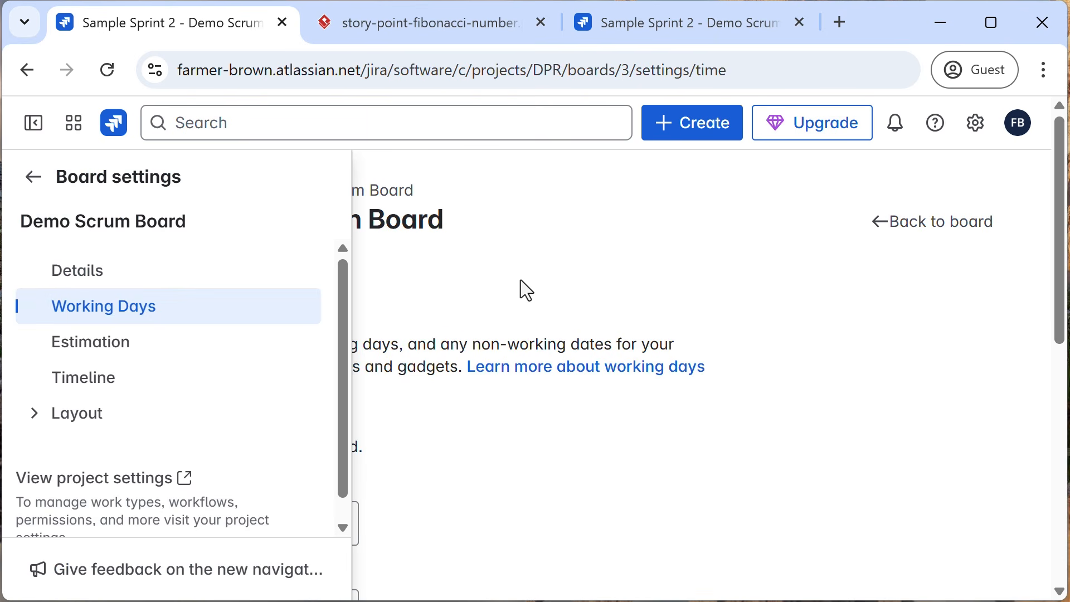
left_click(520, 279)
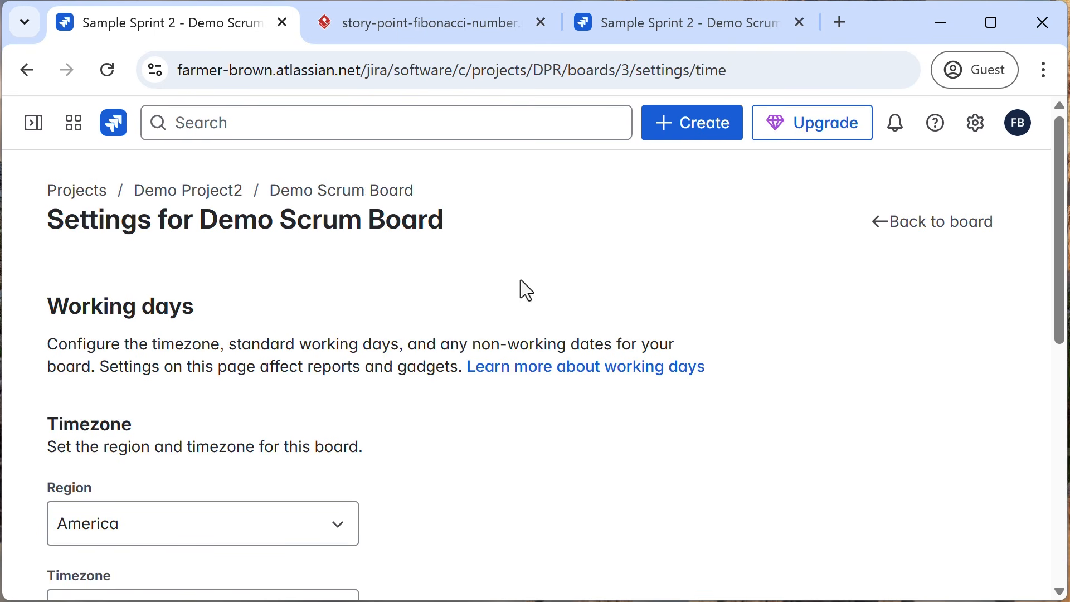
scroll(524, 287, "down", 4)
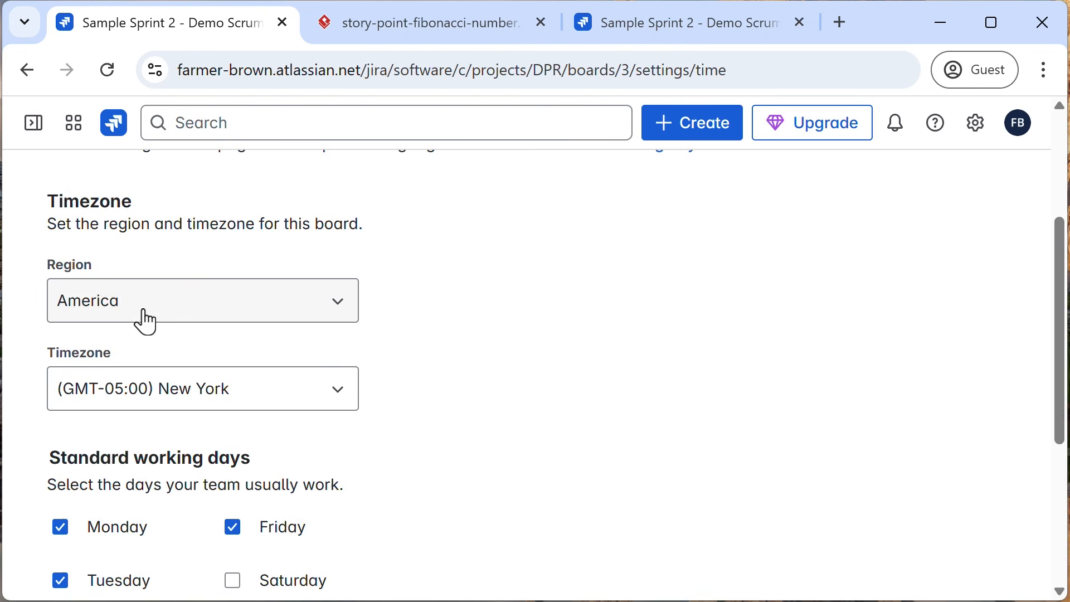
scroll(456, 405, "down", 2)
scroll(453, 397, "down", 2)
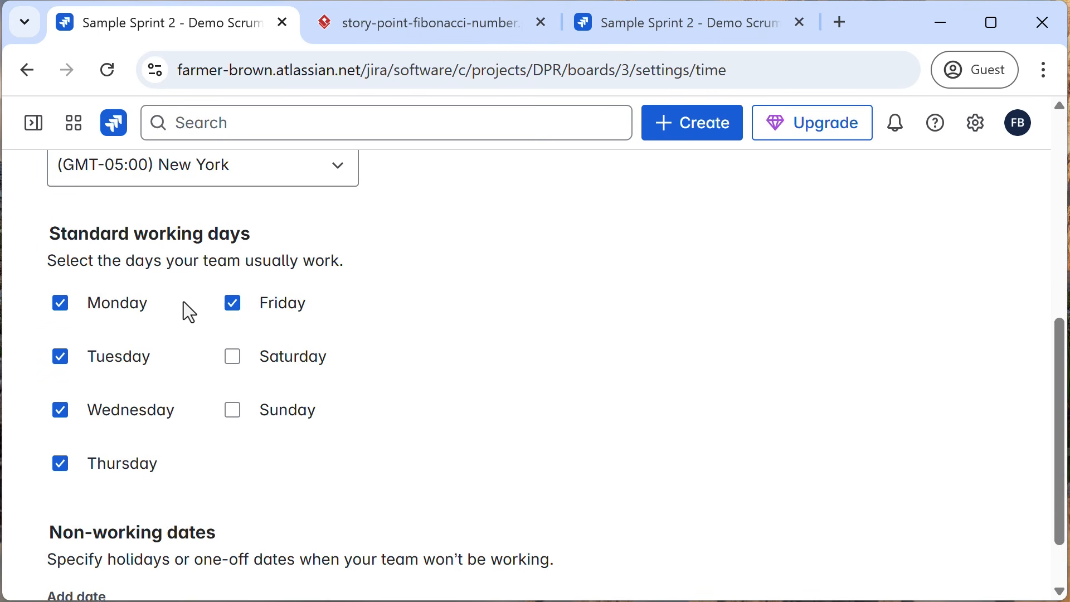
scroll(189, 312, "down", 1)
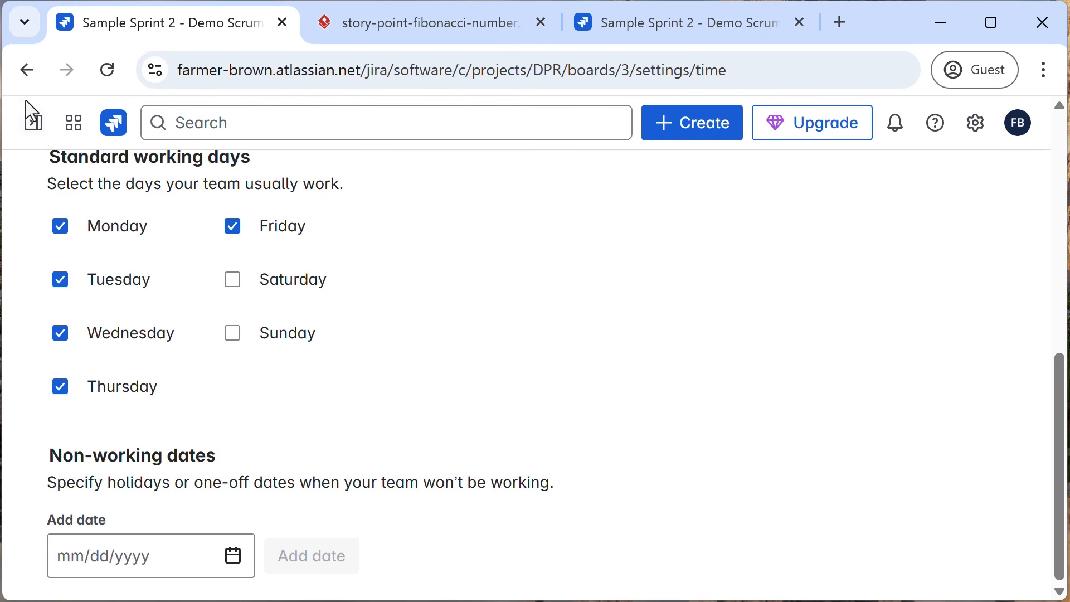
Step: Open the board's Estimation settings, view the Fibonacci story point diagram in the other browser tab, and return to the settings
left_click(33, 122)
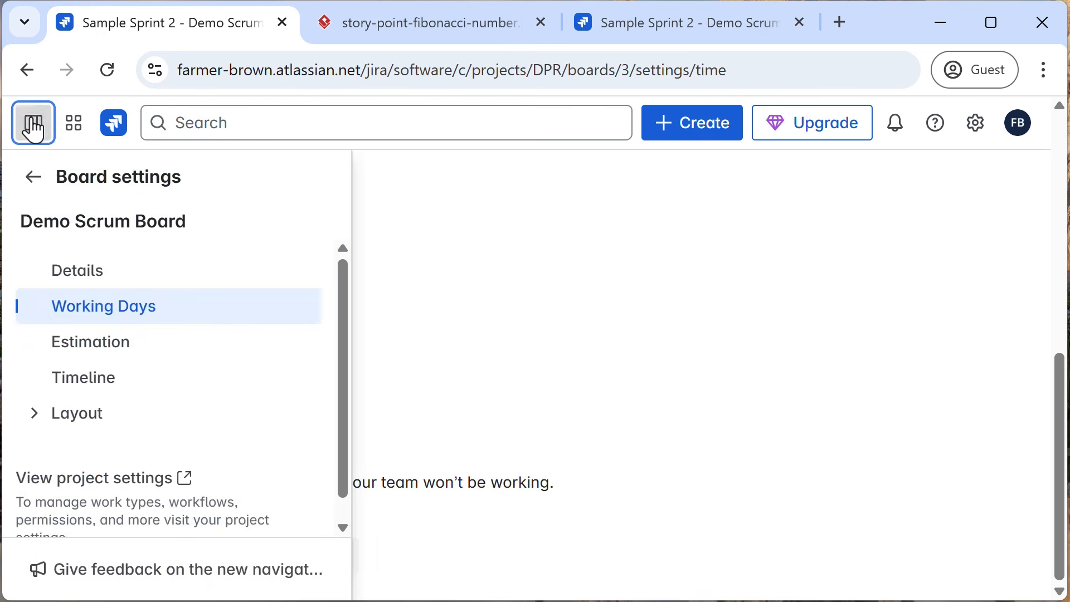
left_click(93, 350)
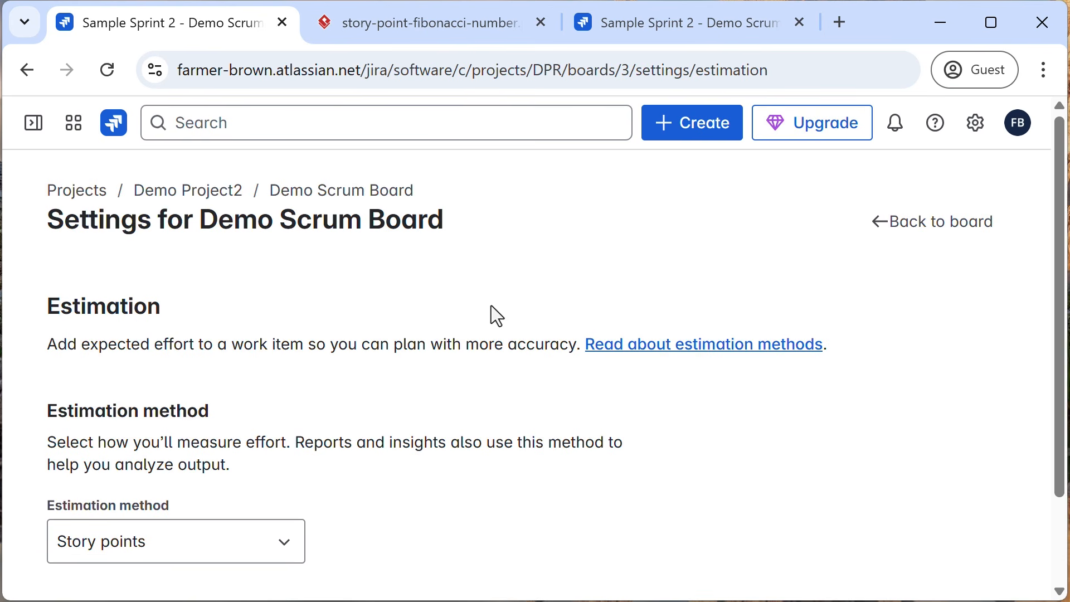
left_click(469, 27)
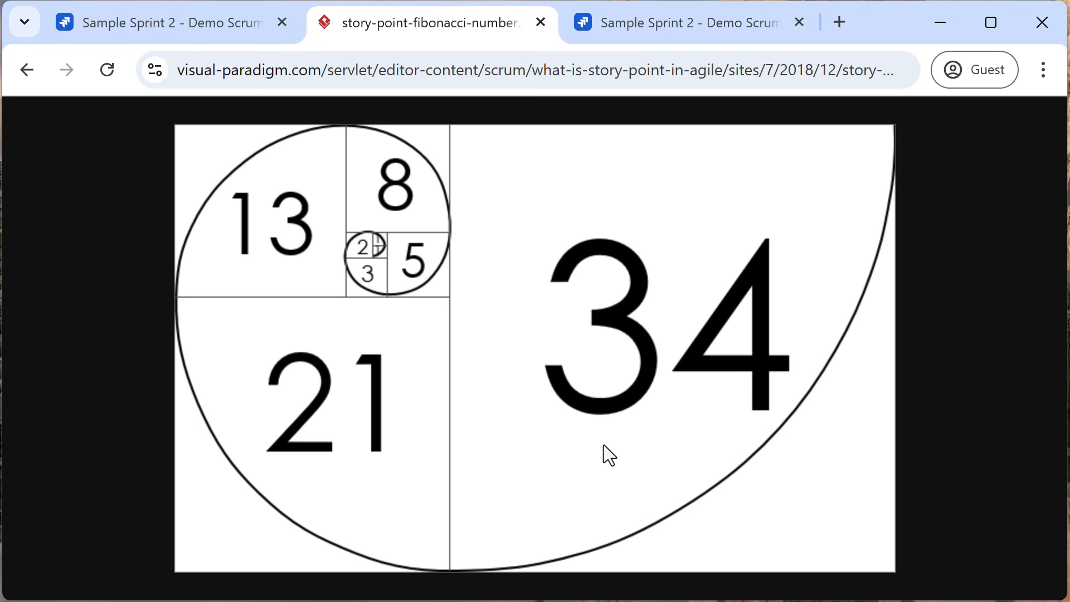
left_click(145, 29)
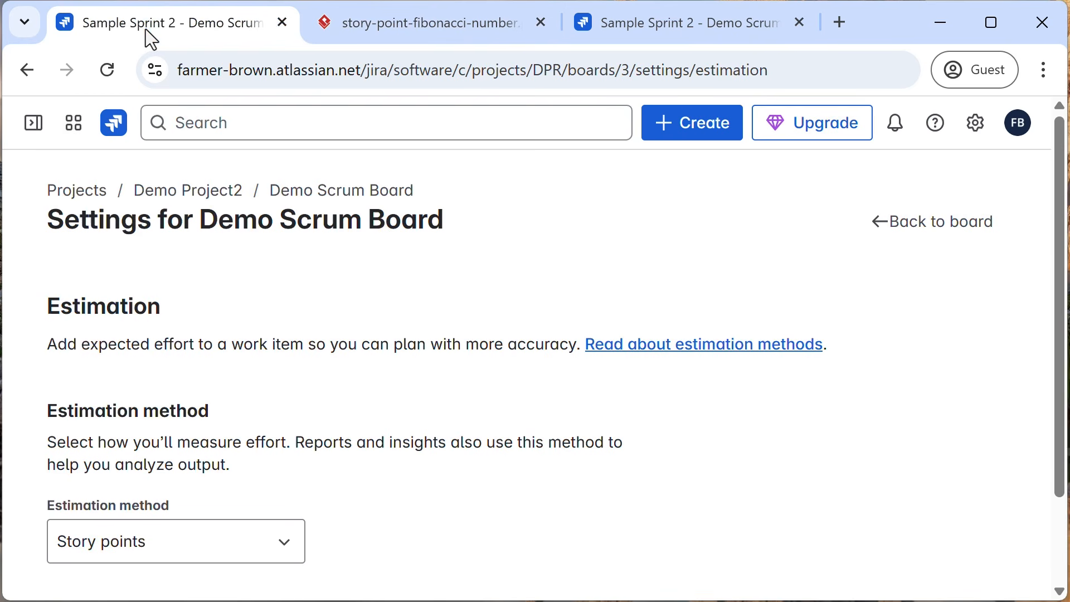
Step: Open the board's Columns layout settings and review the column constraints and the mapping of statuses to columns
left_click(32, 124)
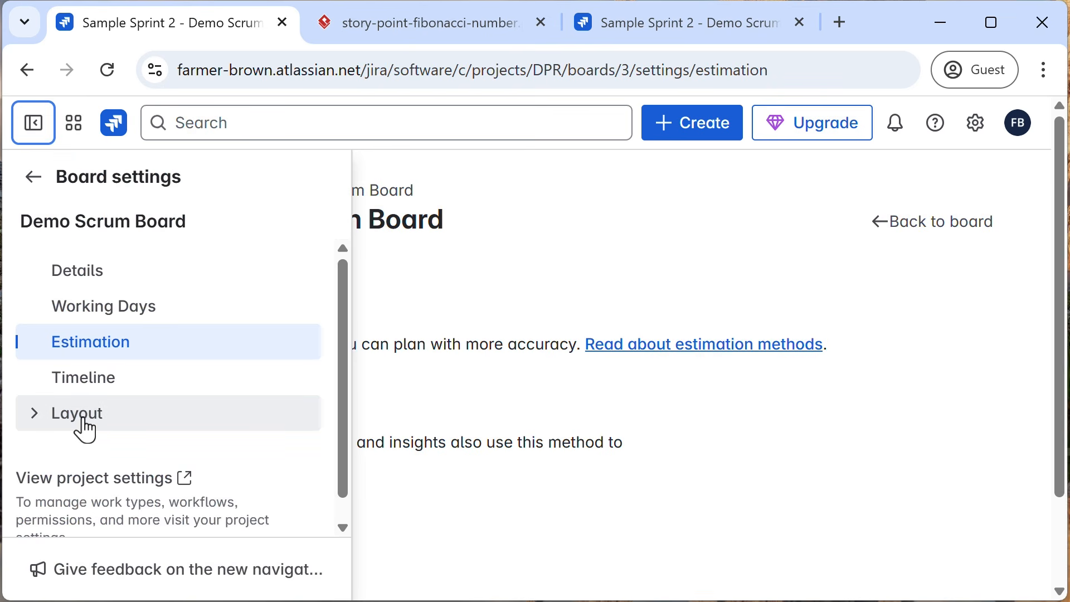
left_click(85, 426)
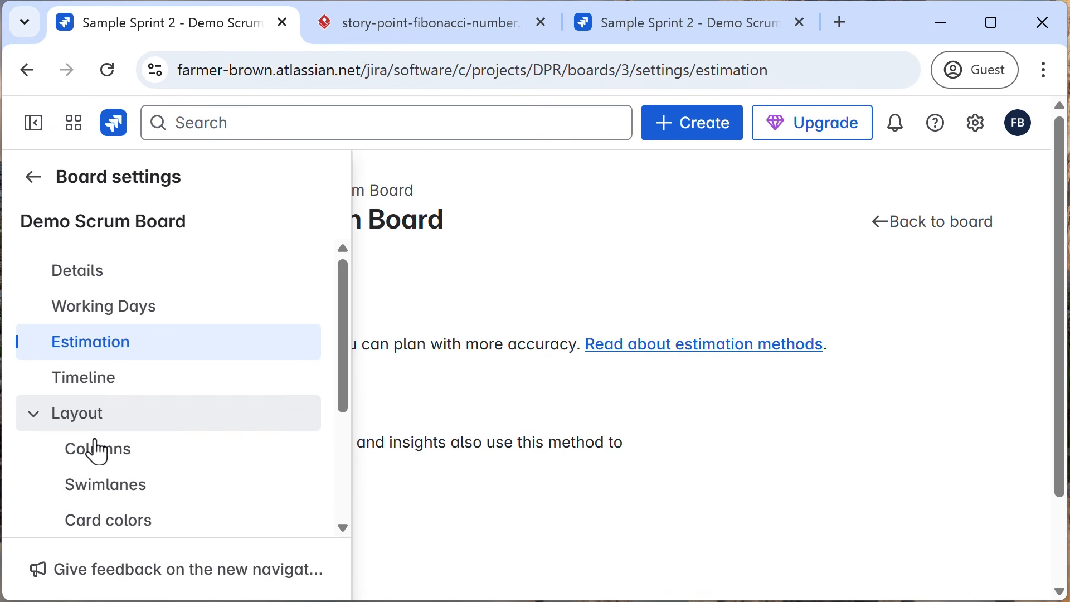
left_click(99, 450)
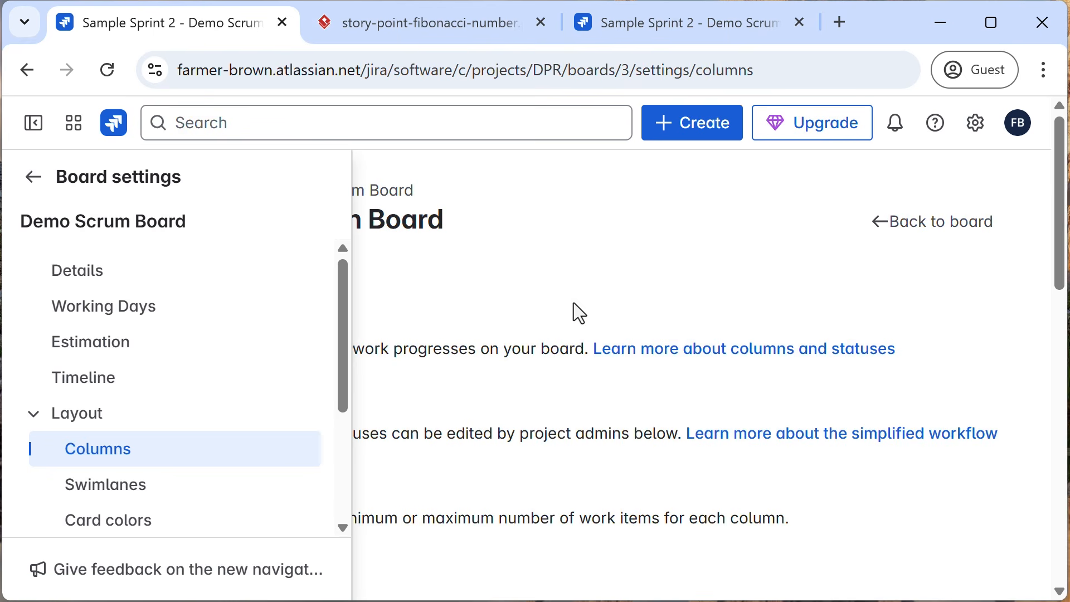
scroll(574, 310, "down", 2)
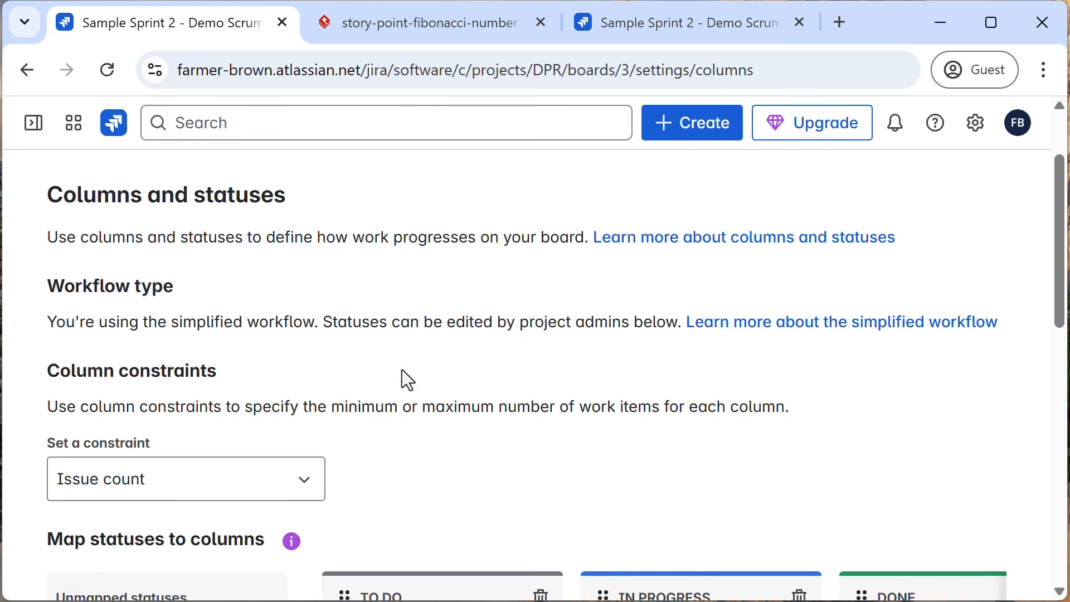
scroll(303, 329, "down", 2)
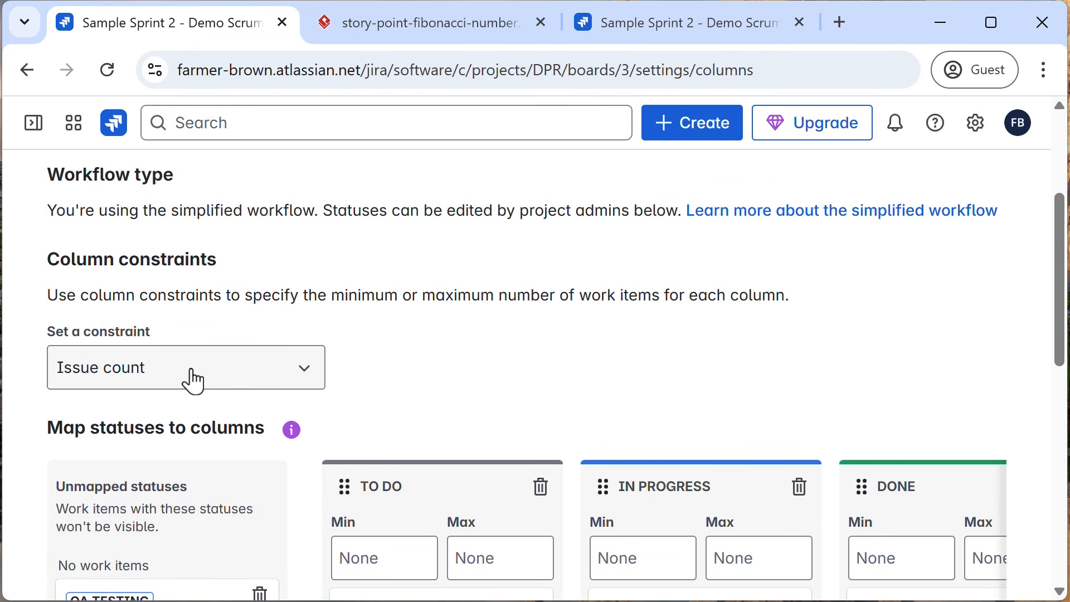
scroll(399, 383, "down", 4)
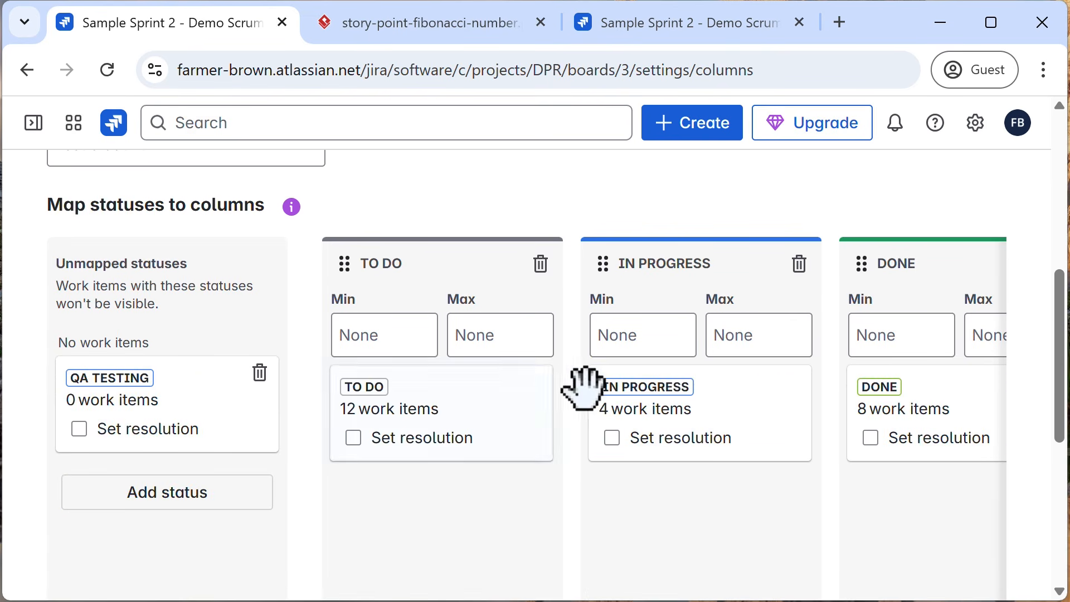
Step: Set the maximum issue count constraint of the In Progress column to 5
scroll(582, 387, "up", 2)
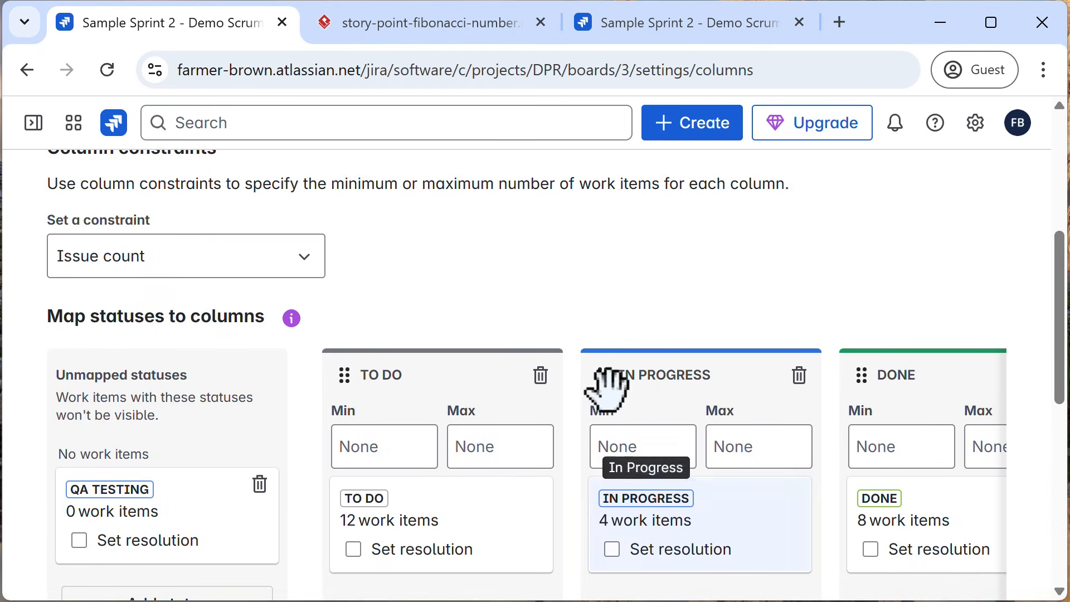
left_click(752, 449)
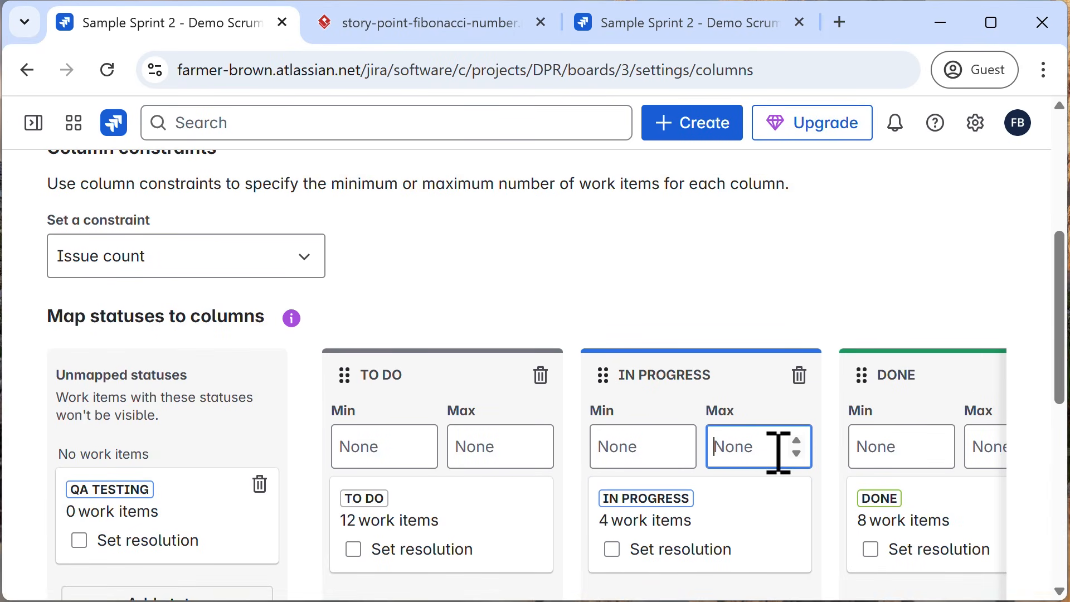
type("5")
left_click(714, 308)
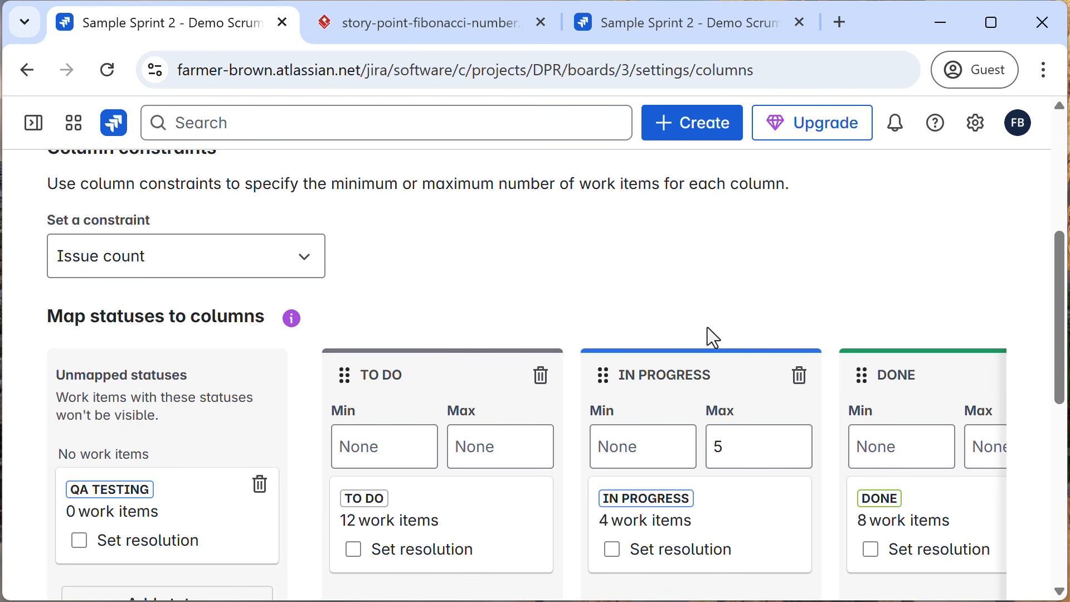
Step: Clear the maximum issue count constraint of the In Progress column
left_click(743, 442)
type("0")
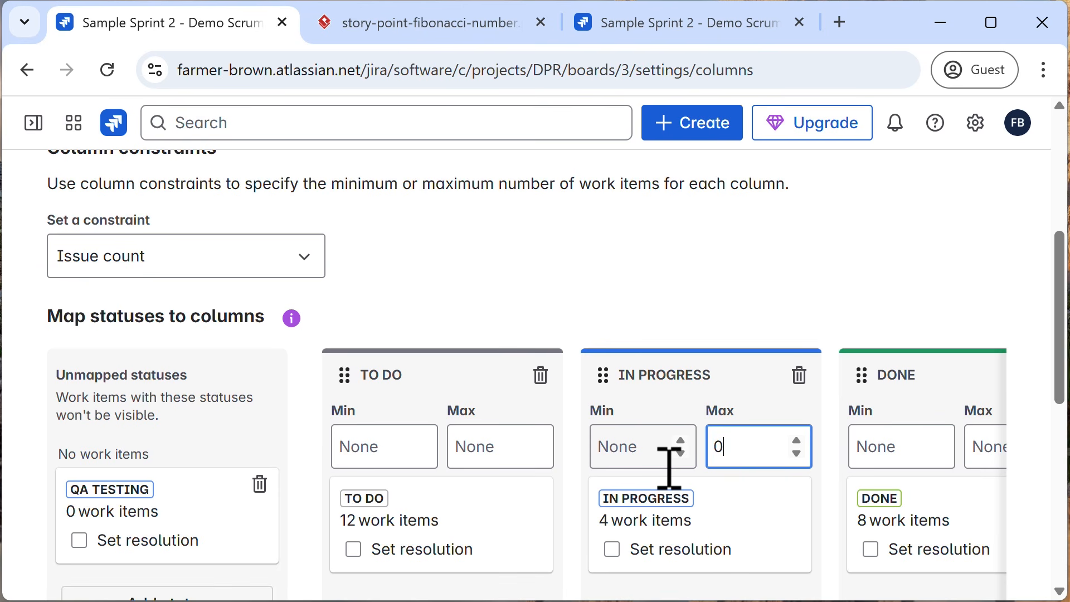
key("BackSpace")
left_click(531, 296)
scroll(531, 296, "down", 4)
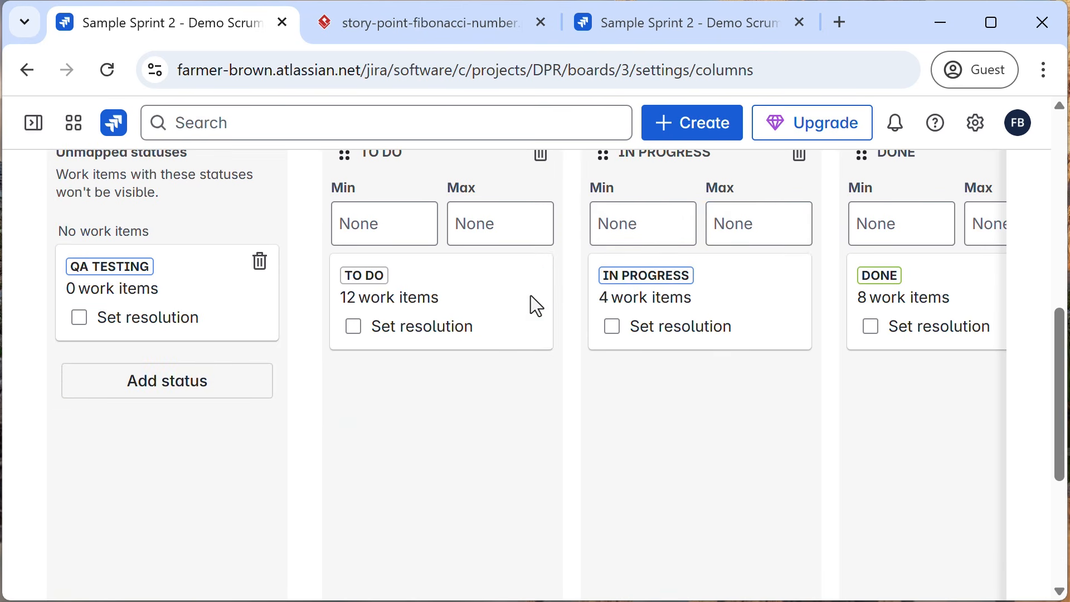
scroll(531, 296, "up", 10)
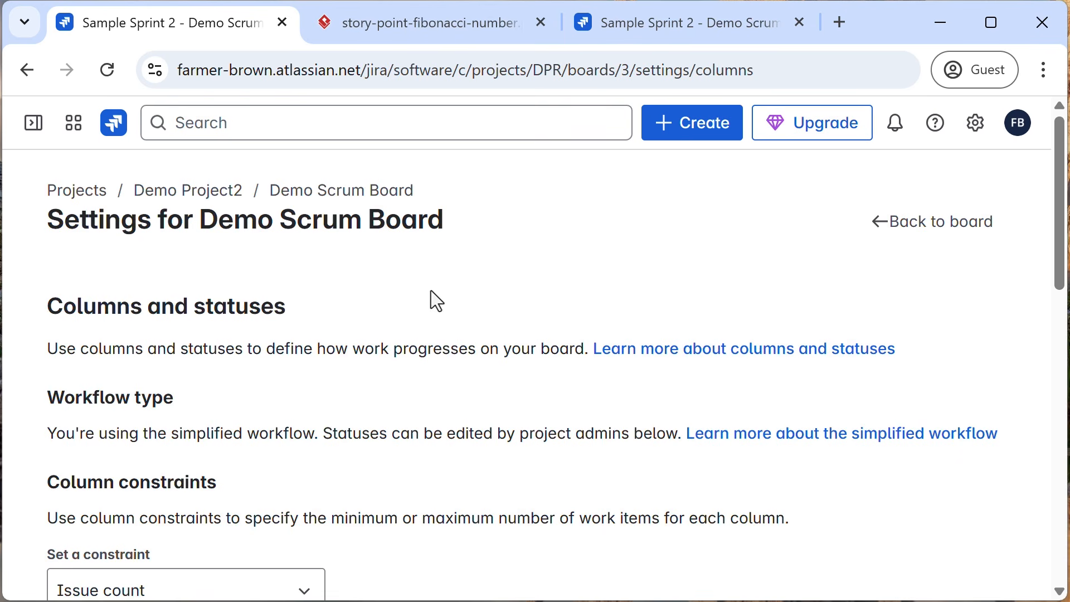
Step: Open the board's Swimlanes layout settings and review the available grouping methods
left_click(32, 126)
scroll(145, 312, "down", 2)
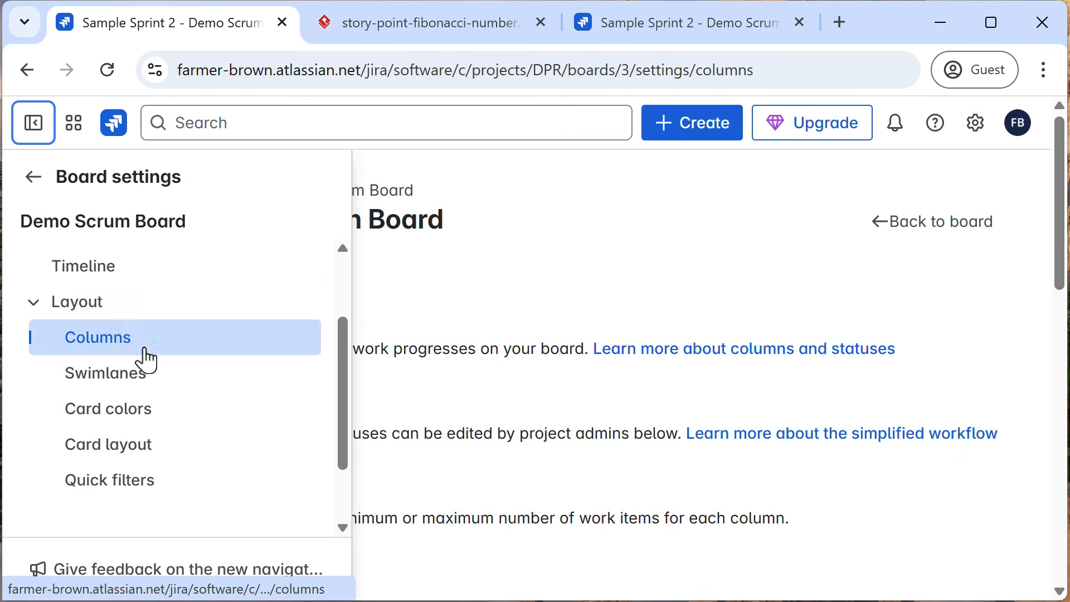
left_click(127, 385)
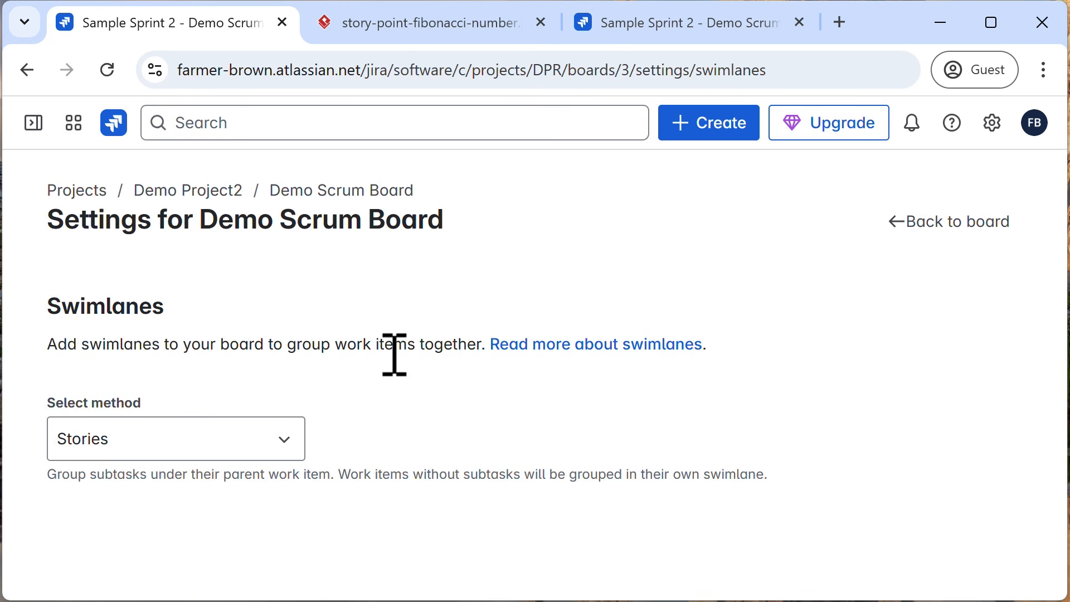
left_click(290, 451)
left_click(389, 406)
Step: Open the board's Card colors settings and set the color method to Priorities
left_click(33, 123)
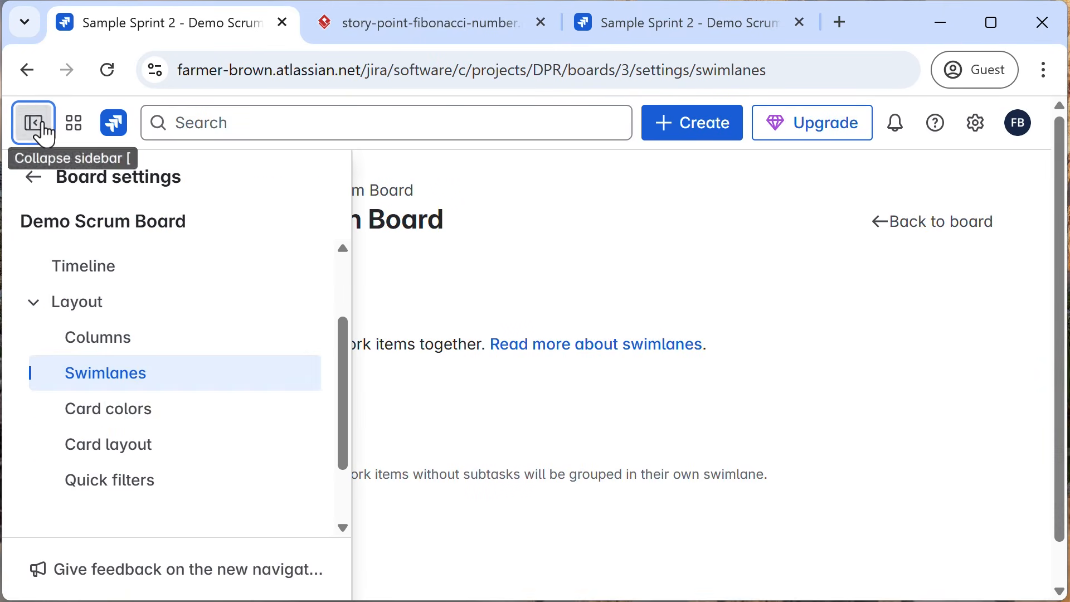
left_click(116, 418)
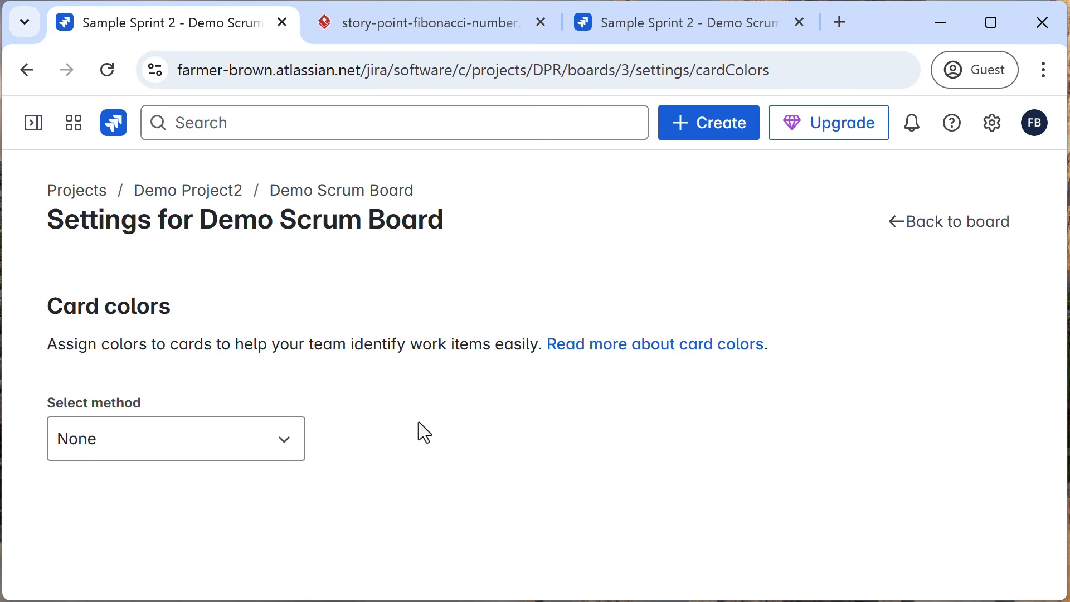
left_click(238, 462)
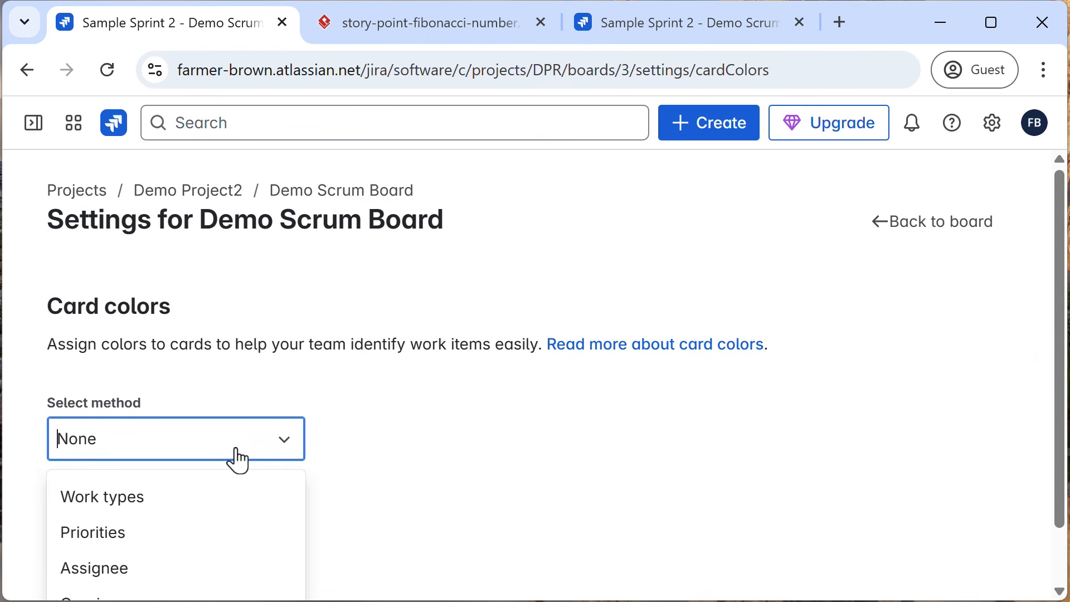
left_click(105, 532)
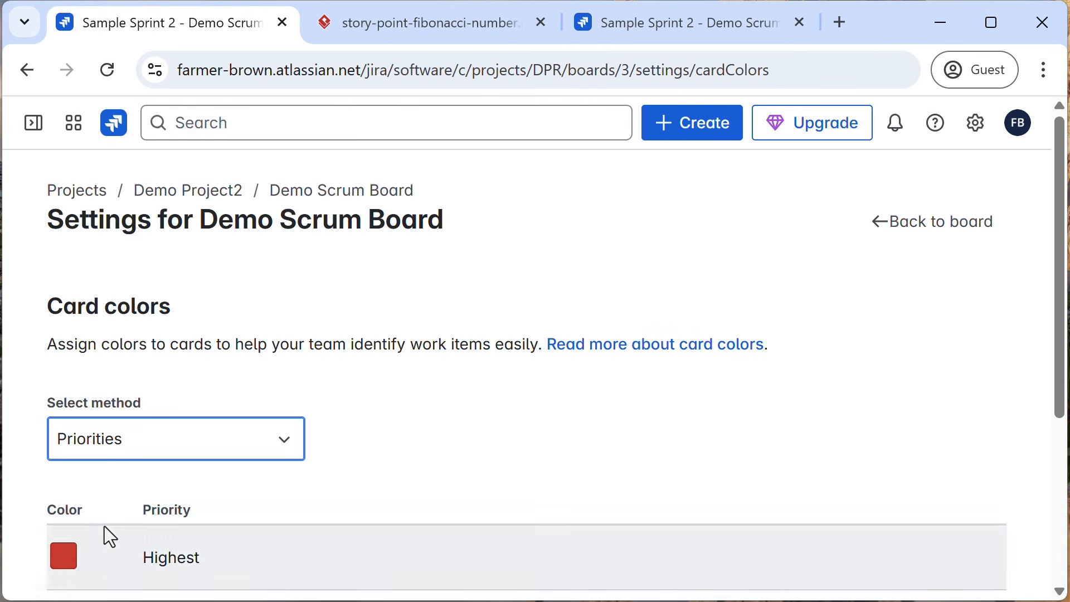
scroll(441, 375, "down", 4)
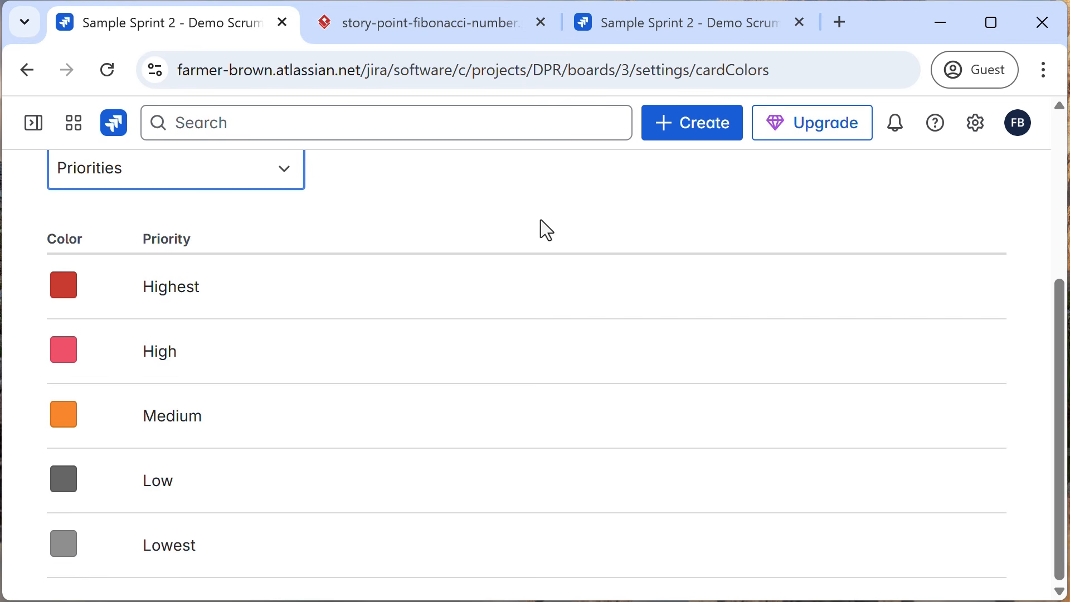
Step: Reload the board in the other browser tab and check the card colors on the active sprint and backlog
left_click(660, 22)
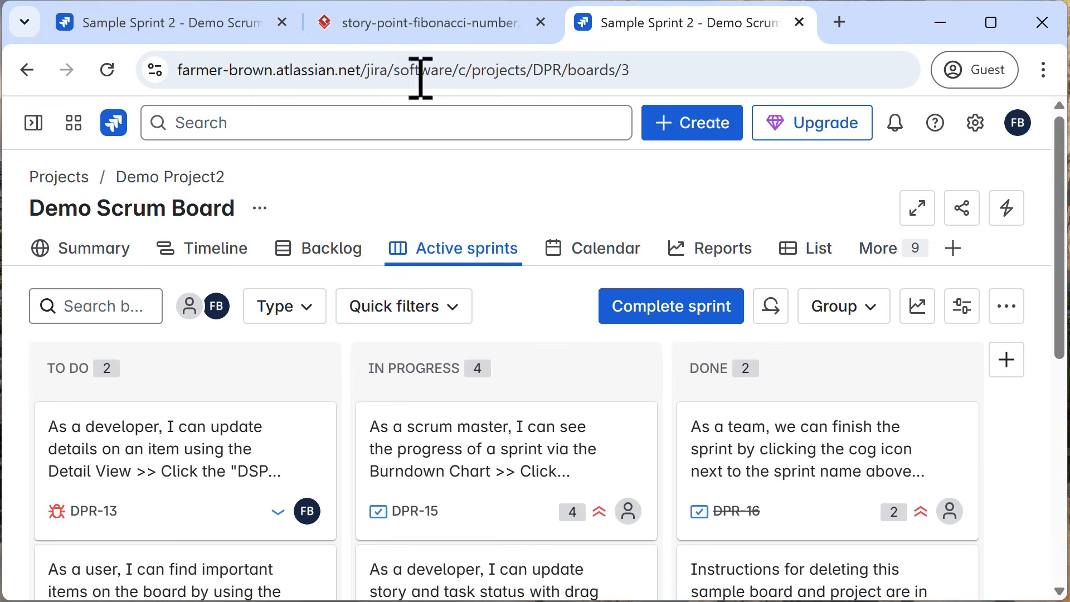
left_click(107, 70)
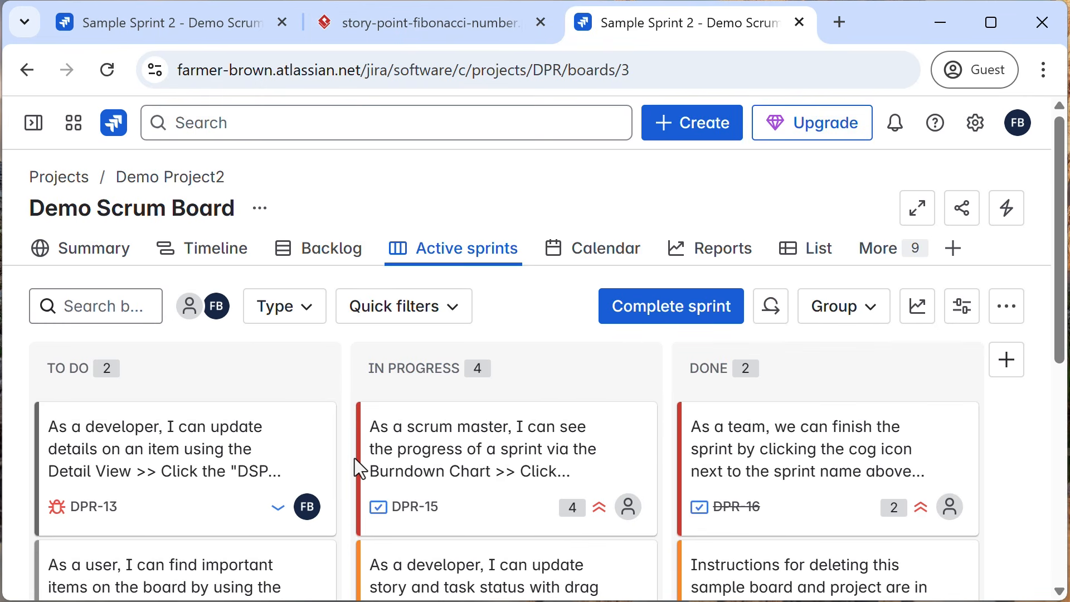
left_click(313, 255)
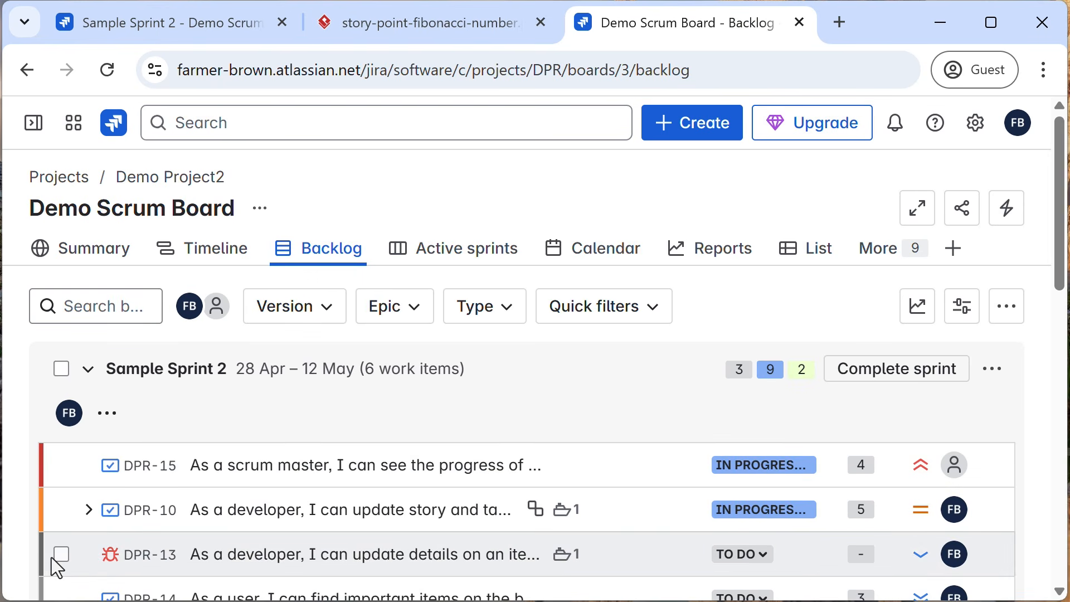
Step: Return to the board settings, open Card layout and review the Backlog, Active sprints and Days in column options
left_click(146, 26)
scroll(333, 346, "up", 5)
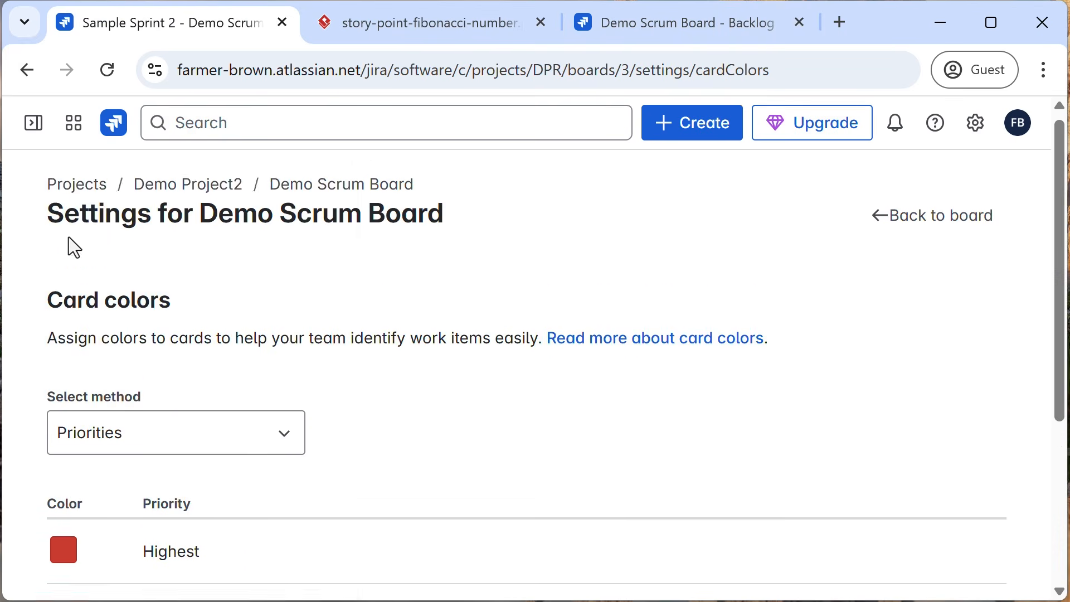
mouse_move(69, 245)
left_click(81, 452)
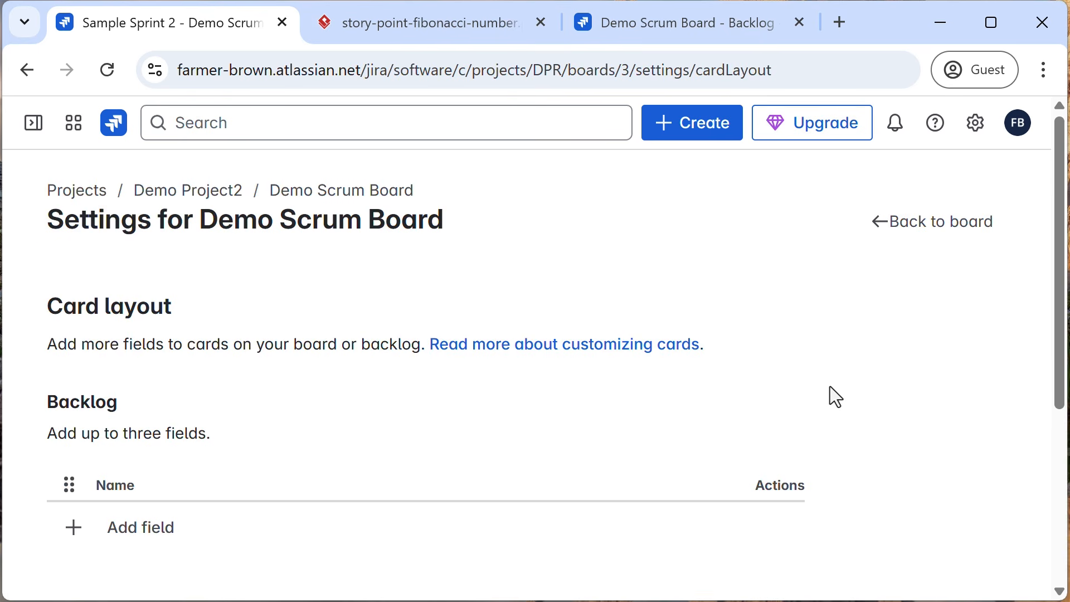
scroll(829, 387, "down", 4)
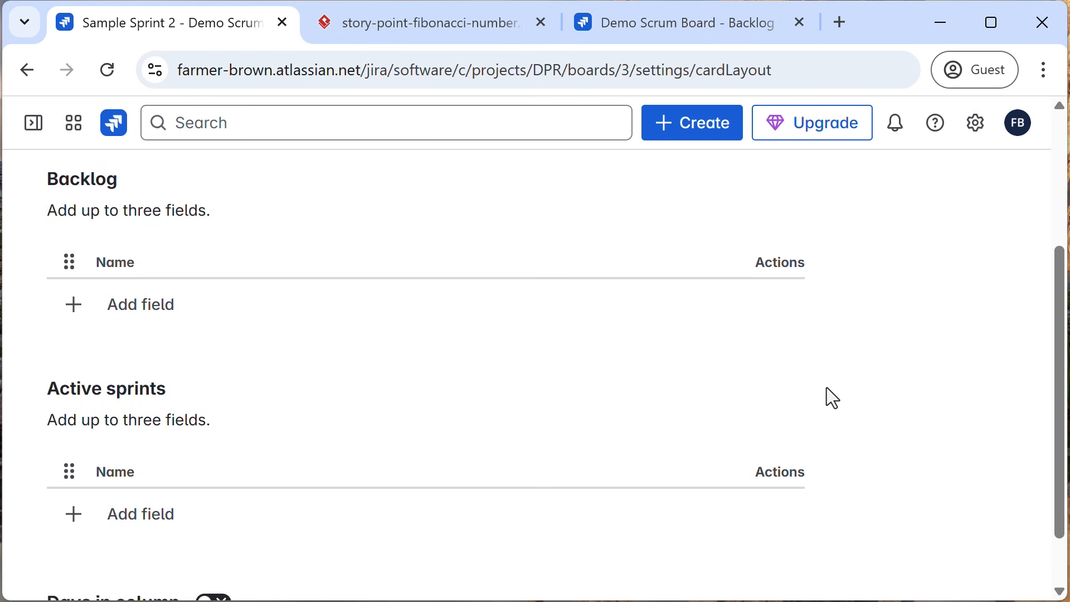
scroll(827, 389, "up", 4)
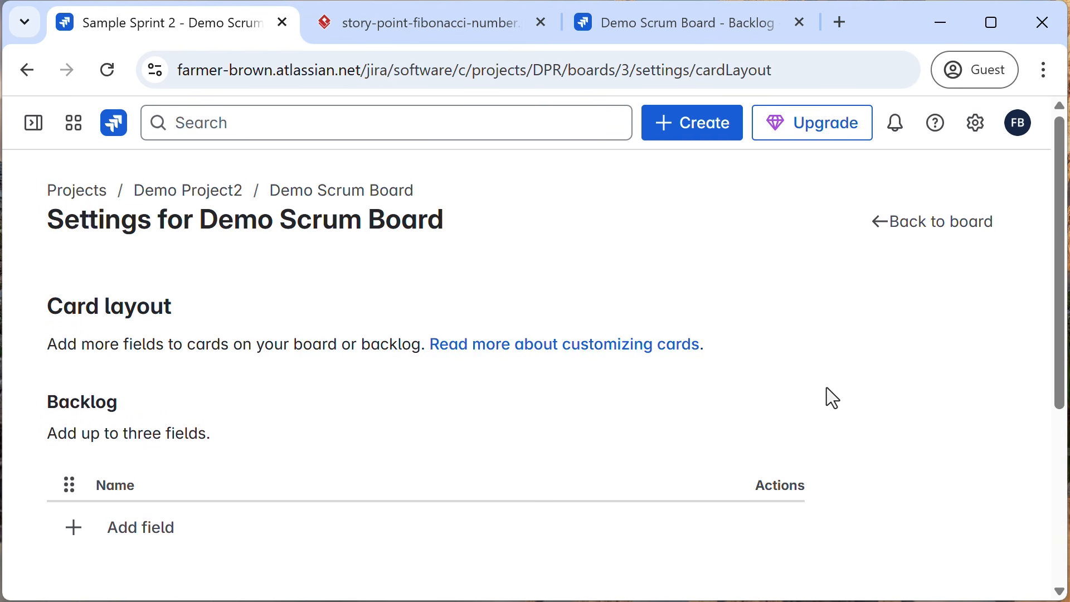
scroll(826, 388, "down", 5)
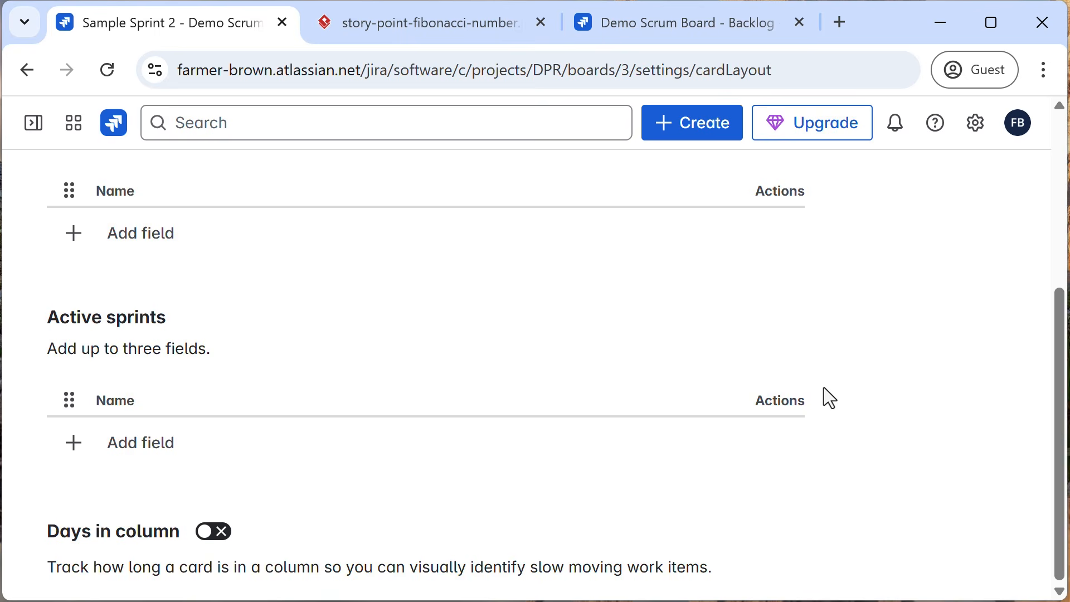
scroll(824, 387, "up", 4)
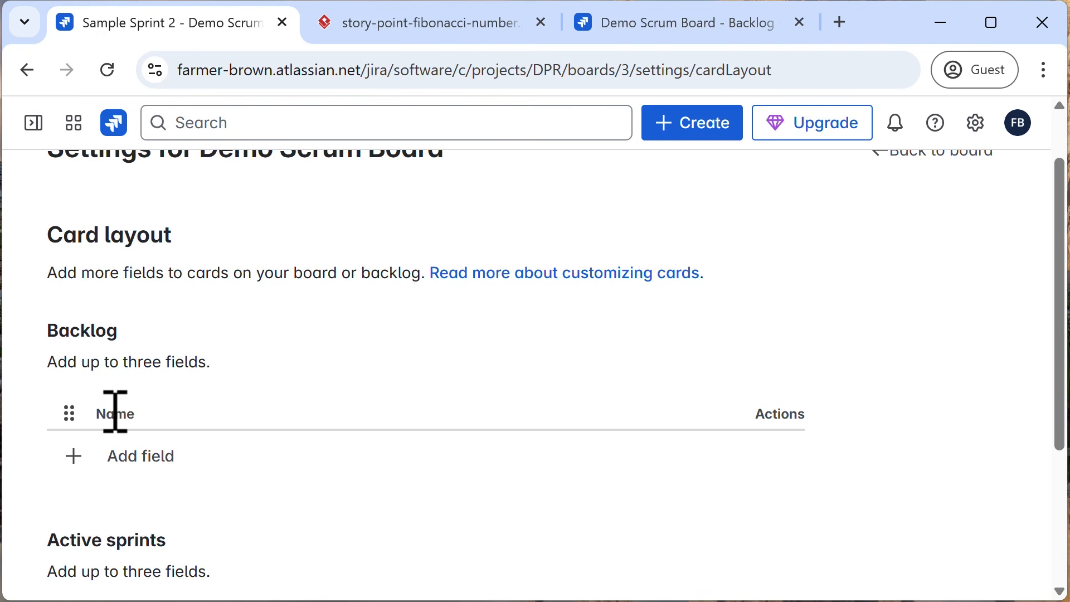
Step: Add the Reporter field to the Backlog card layout and save it
left_click(80, 464)
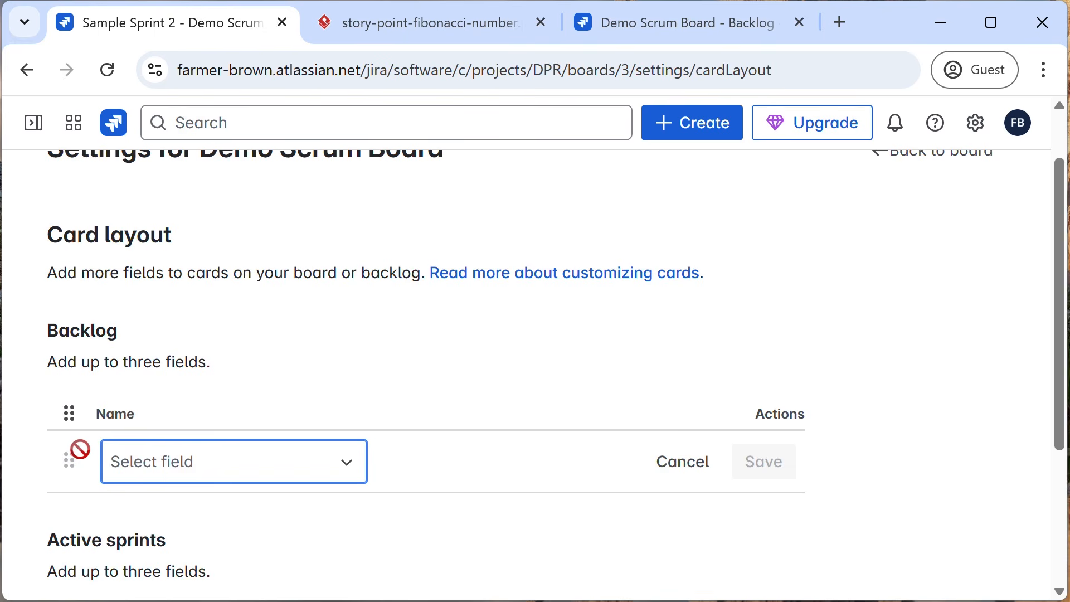
type("report")
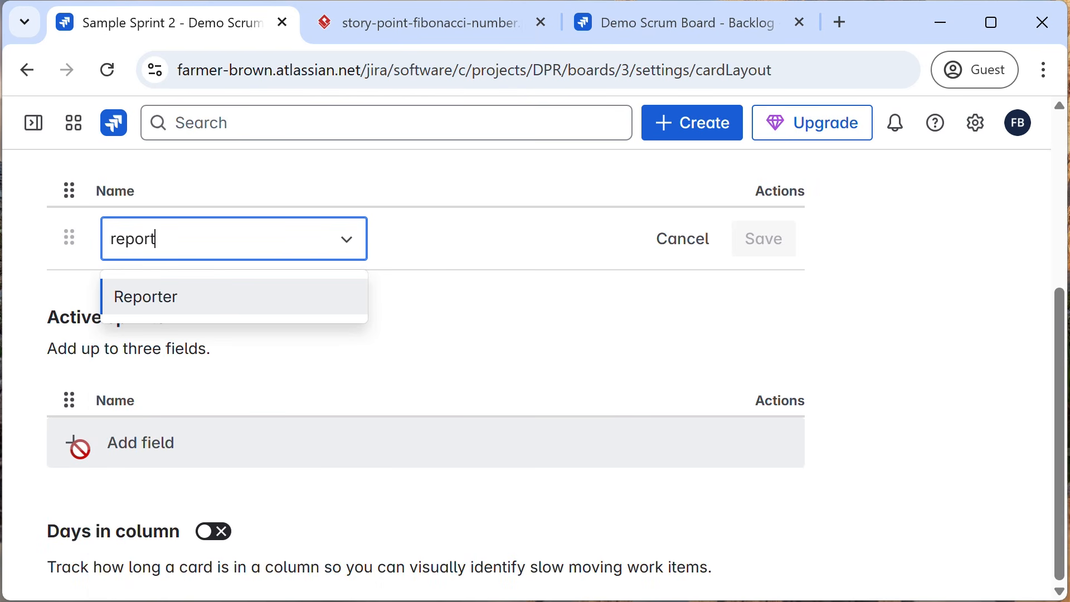
left_click(145, 298)
left_click(770, 246)
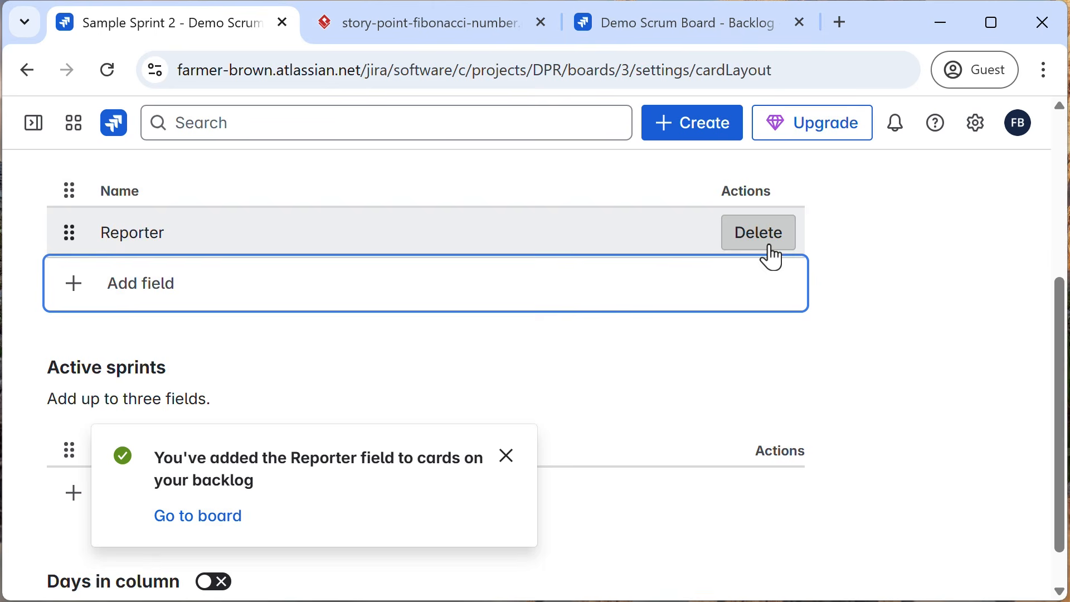
Step: Reload the backlog in the other browser tab and check the Reporter field on the Sample Sprint 2 and 3 items
left_click(648, 32)
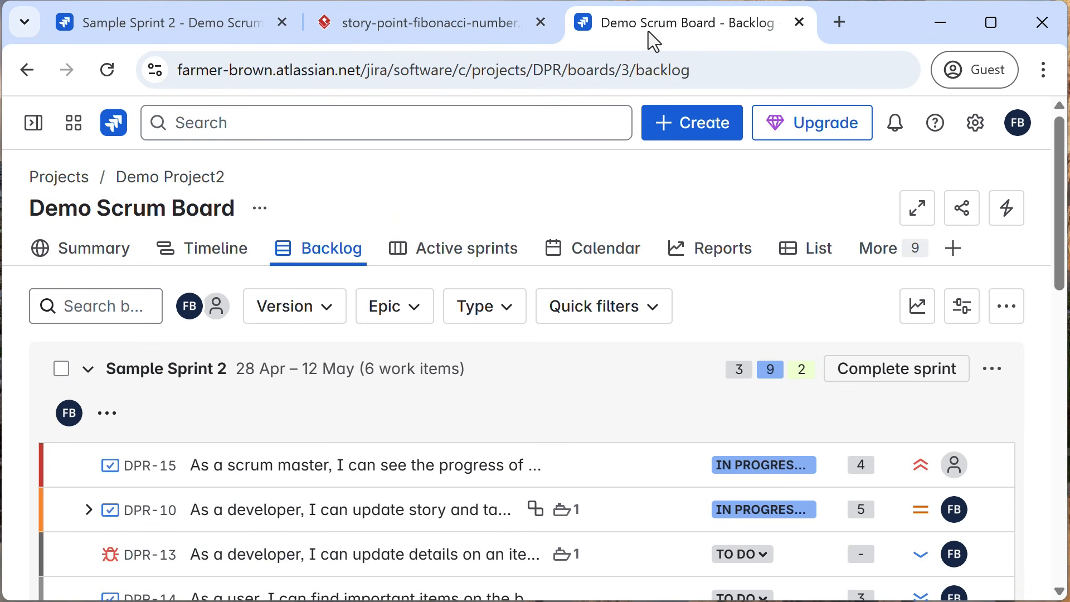
left_click(107, 70)
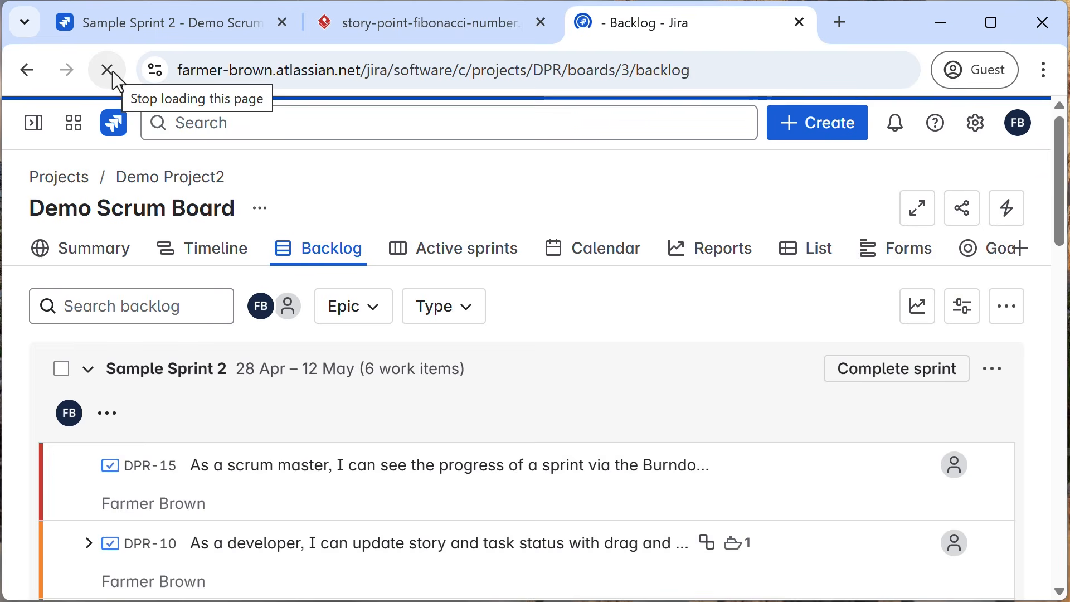
scroll(192, 518, "down", 2)
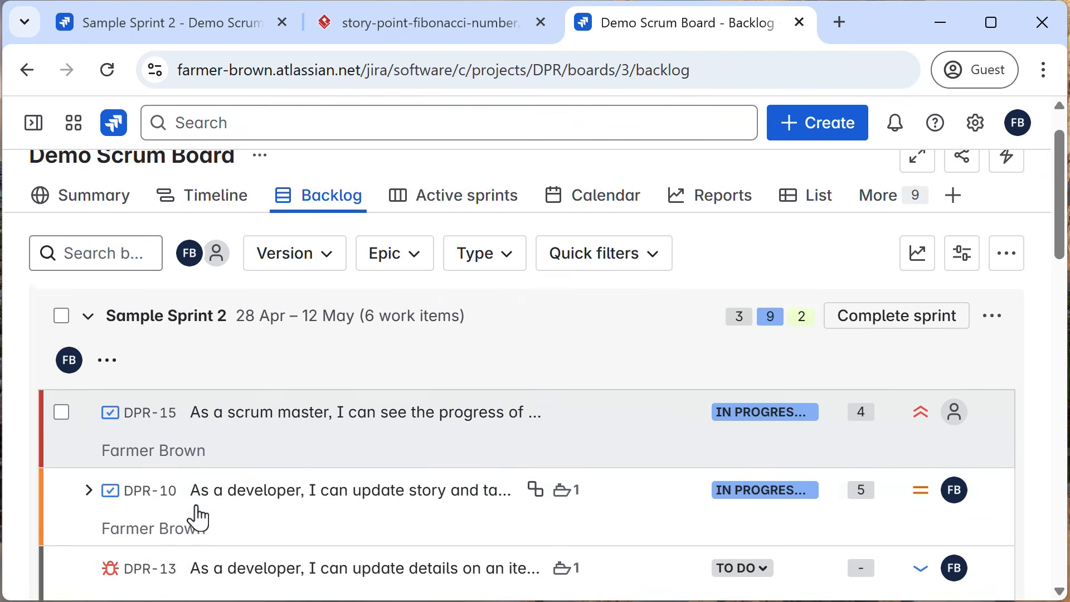
scroll(186, 490, "down", 2)
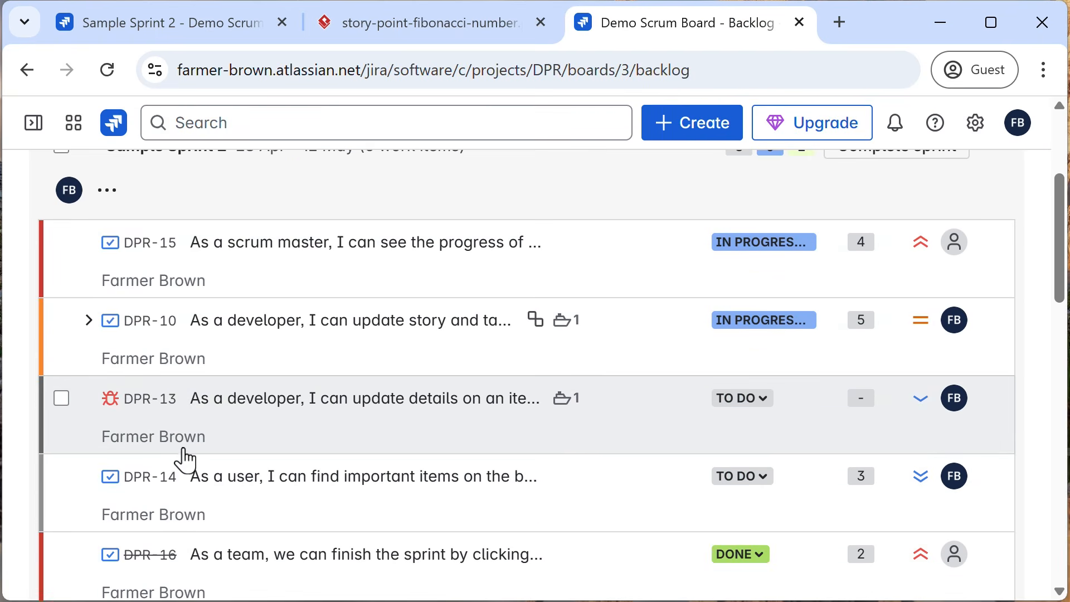
scroll(210, 490, "down", 5)
scroll(211, 478, "down", 3)
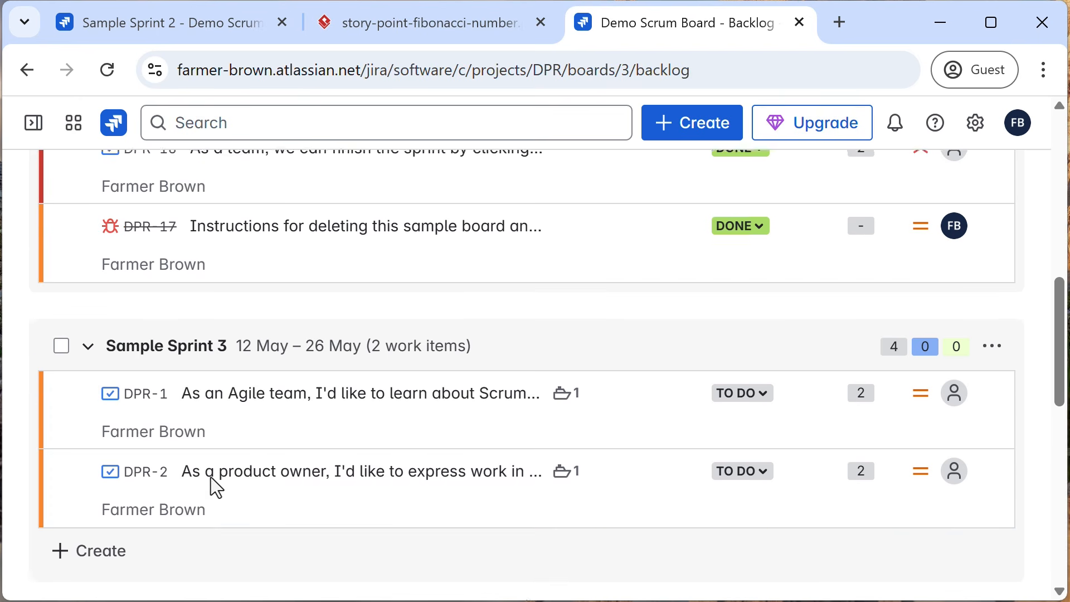
scroll(214, 482, "up", 8)
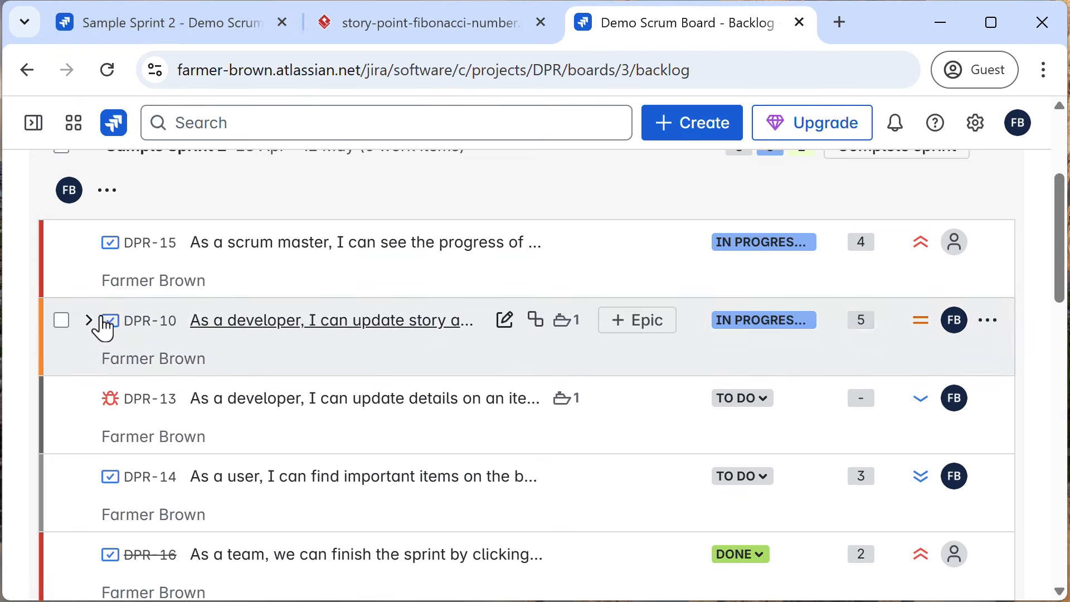
Step: Delete the Reporter field from the Backlog card layout, and reload the backlog in the other tab to check its items
left_click(179, 28)
left_click(758, 241)
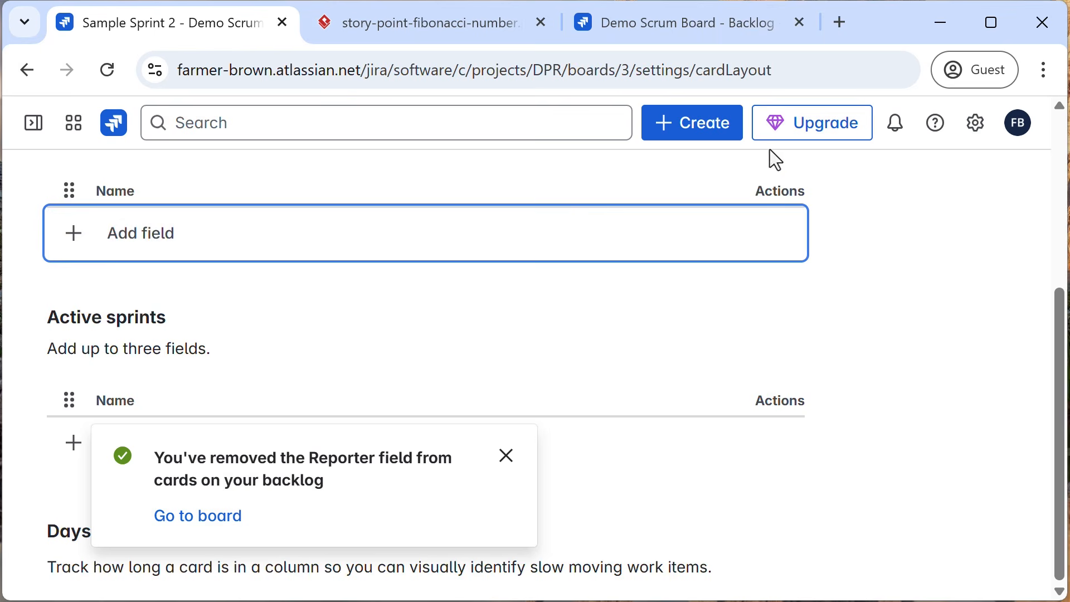
left_click(681, 25)
left_click(107, 74)
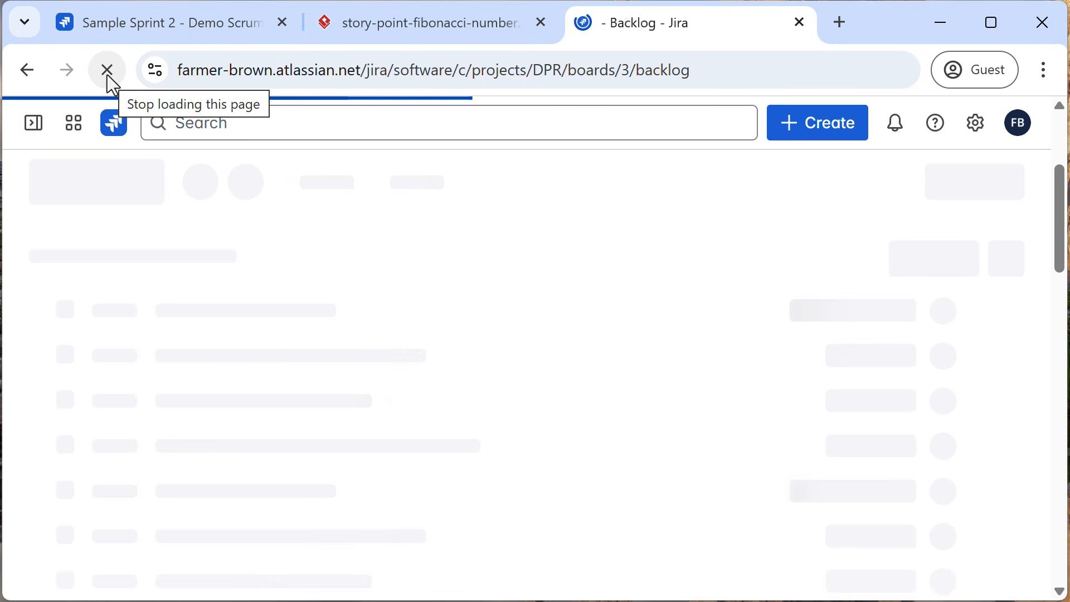
scroll(275, 327, "down", 3)
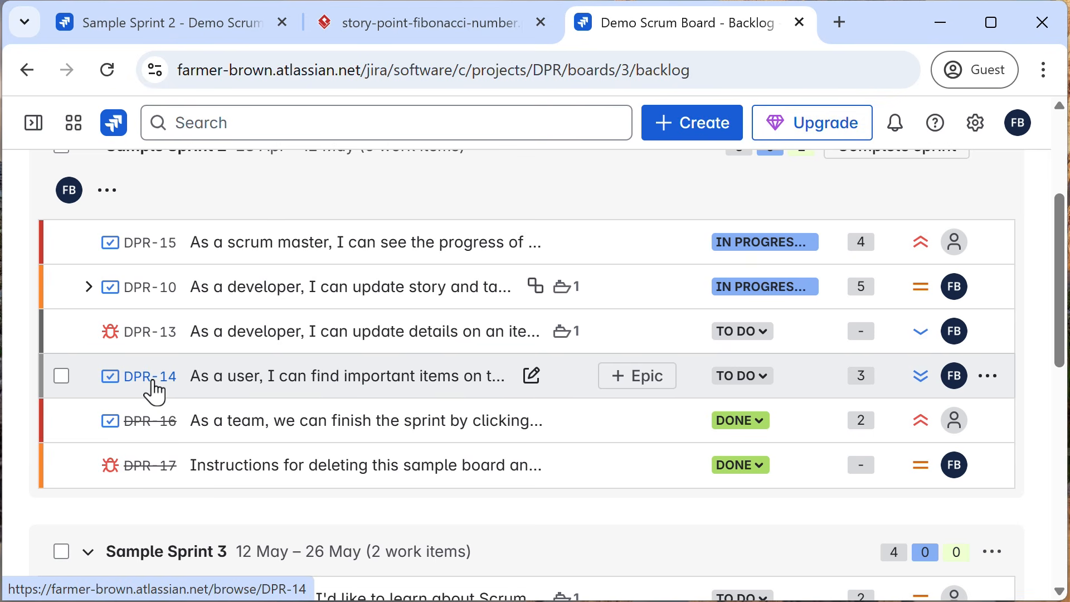
scroll(301, 415, "up", 4)
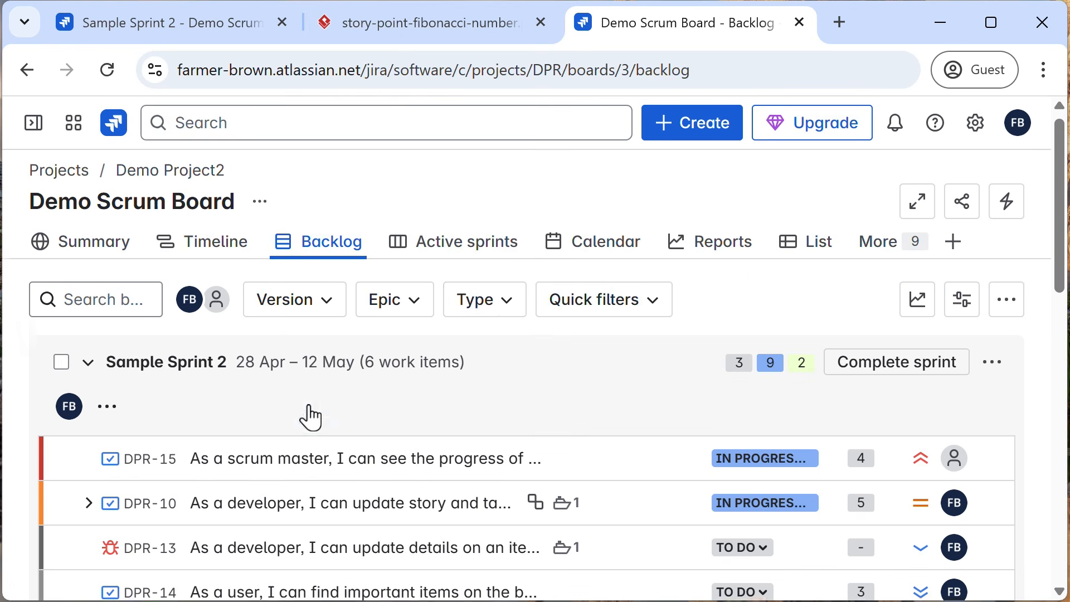
Step: Open the active sprint board of Demo Project2, review the details of work item DPR-15 and close them
left_click(452, 258)
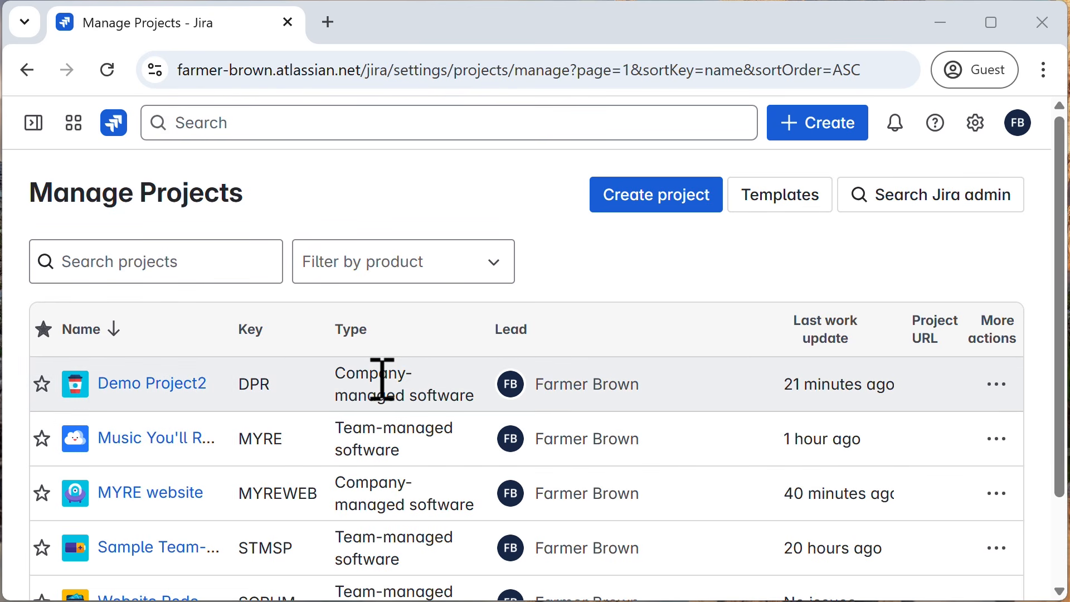
left_click(168, 391)
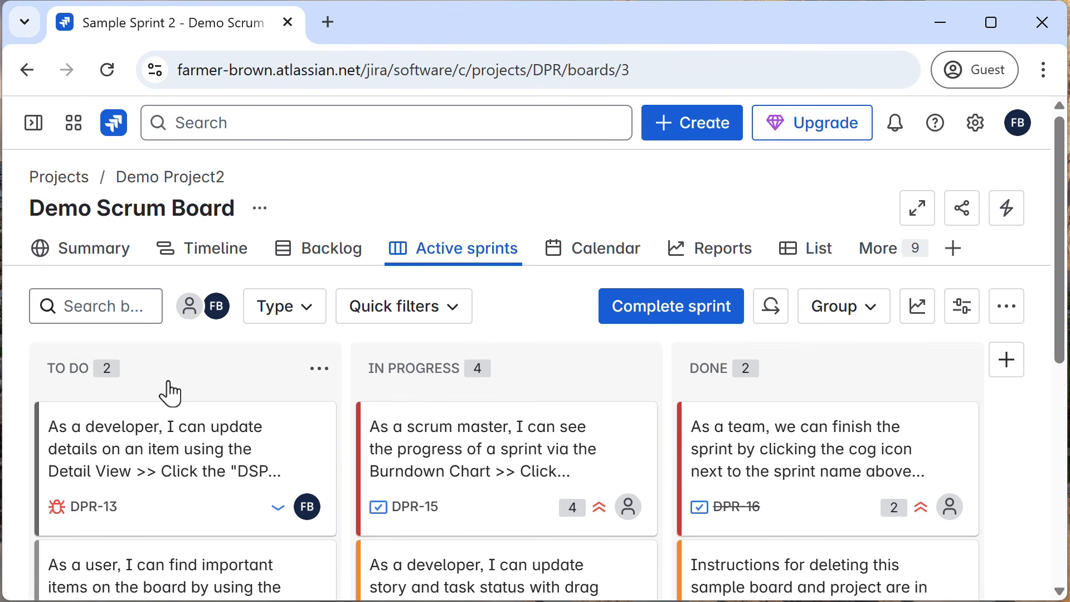
left_click(430, 473)
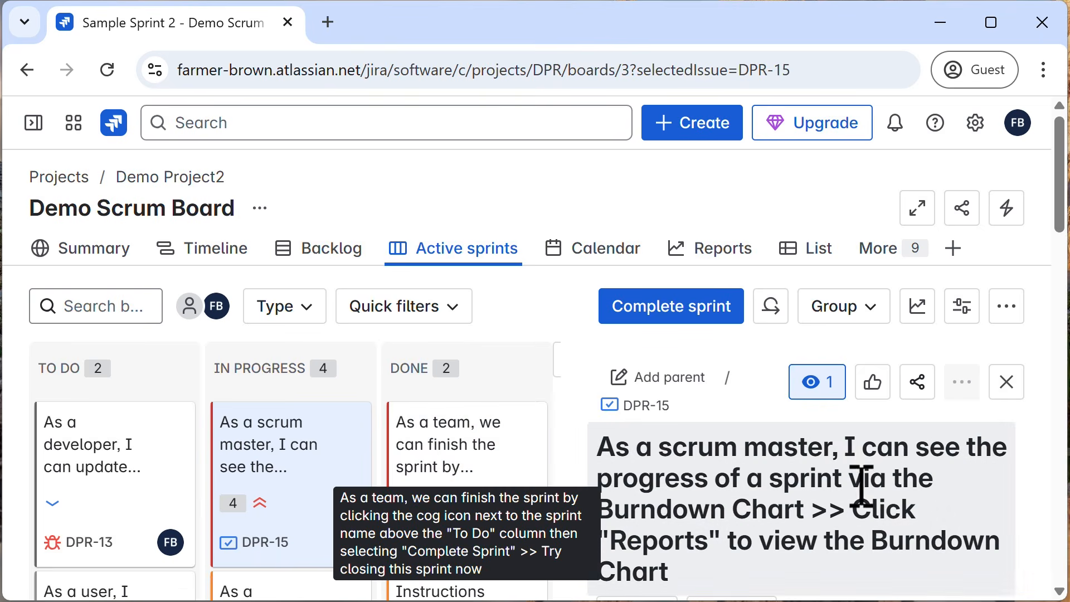
scroll(861, 473, "down", 3)
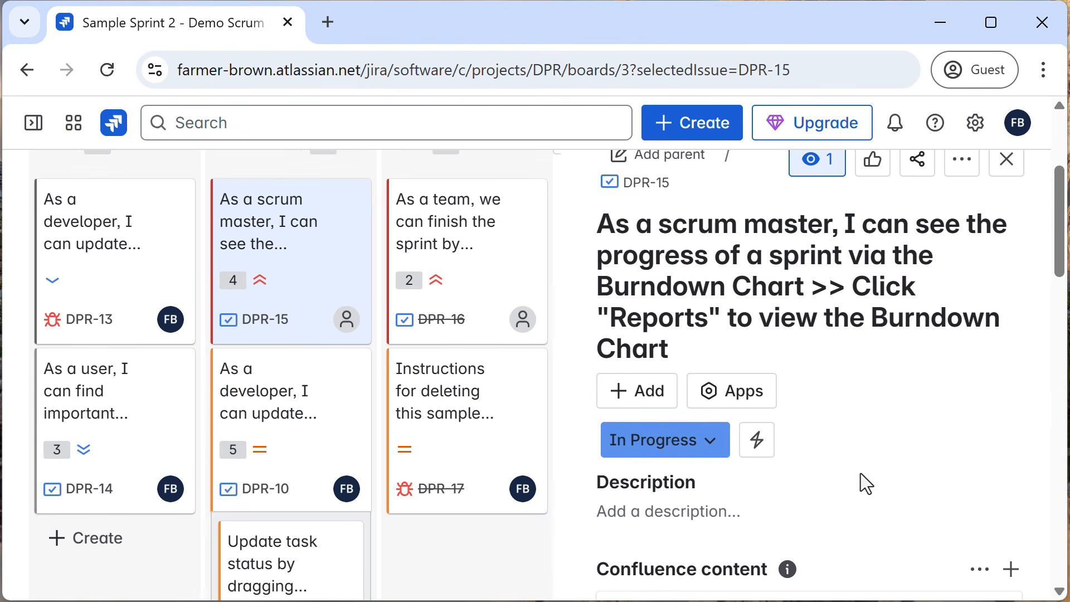
scroll(861, 473, "up", 3)
left_click(1008, 383)
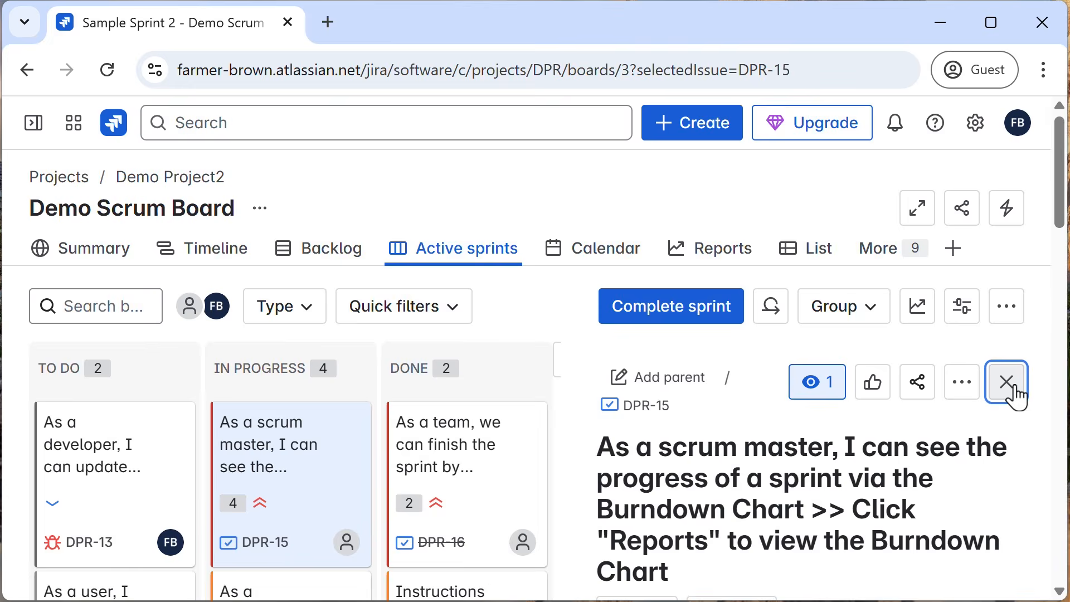